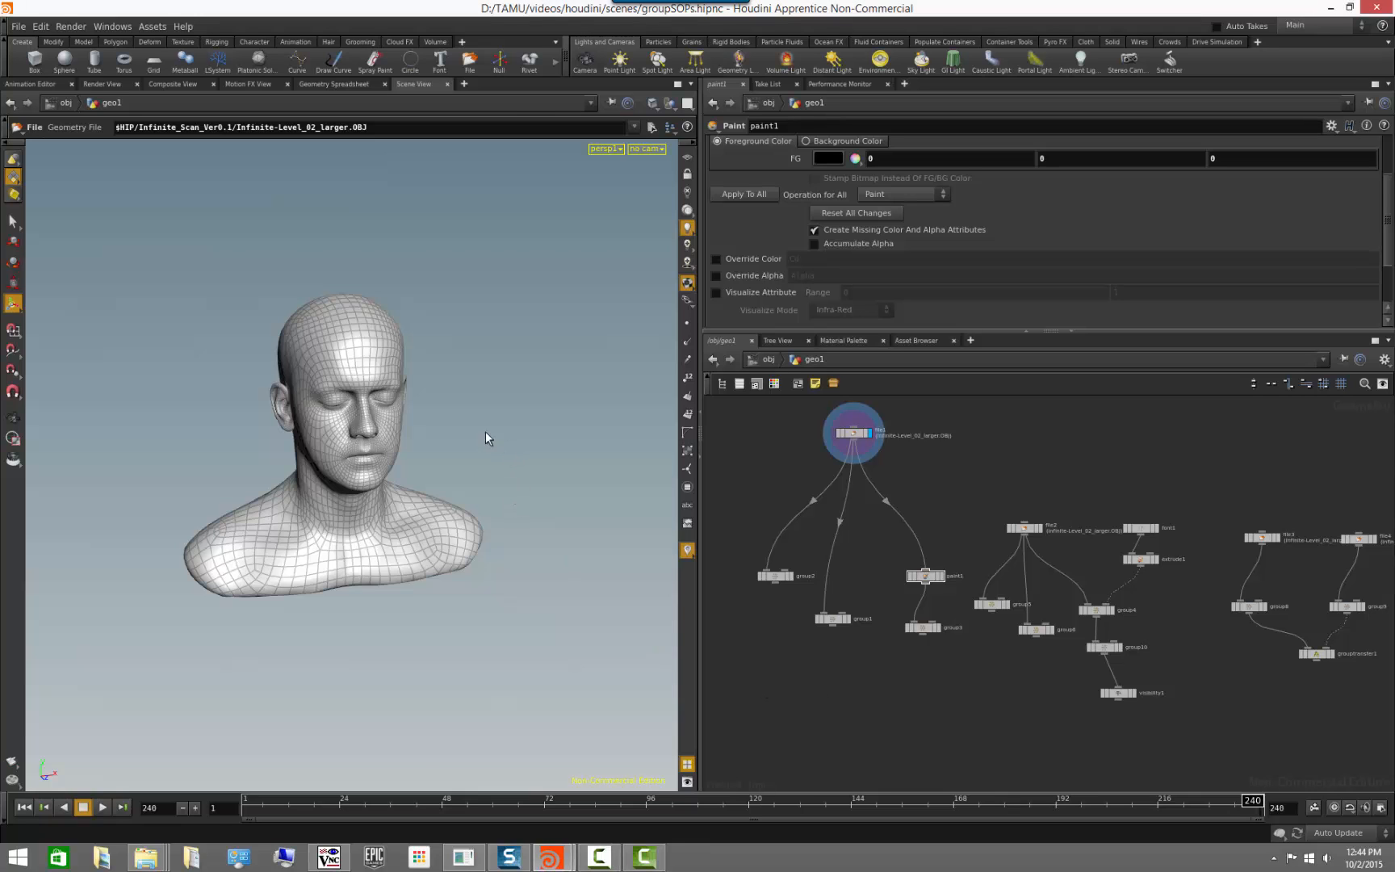
- Inspect the head geometry and check the fully expanded geometry file path of the file1 node
key("Escape")
left_click_drag(486, 432, 561, 486)
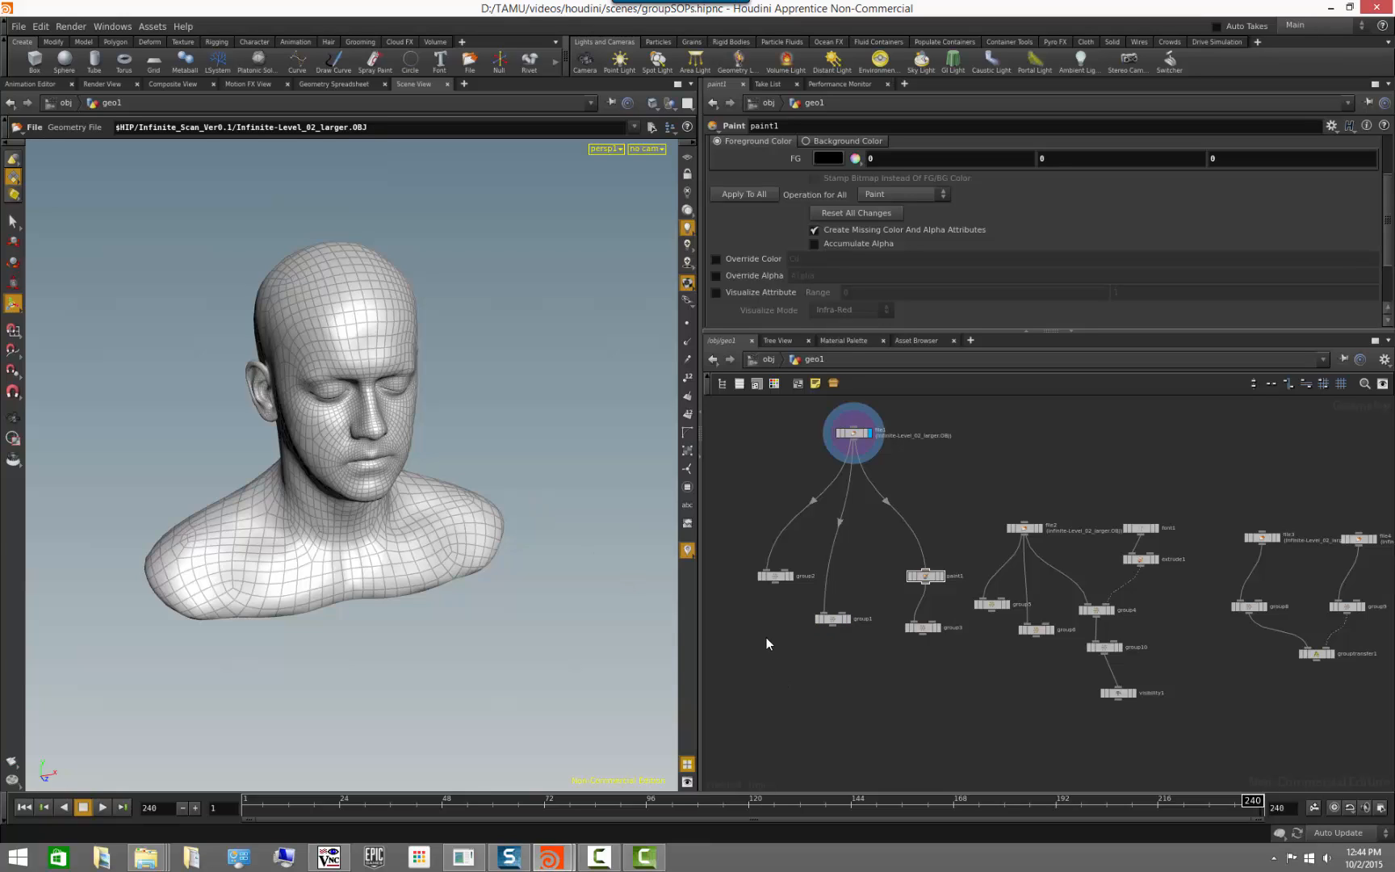
left_click(855, 435)
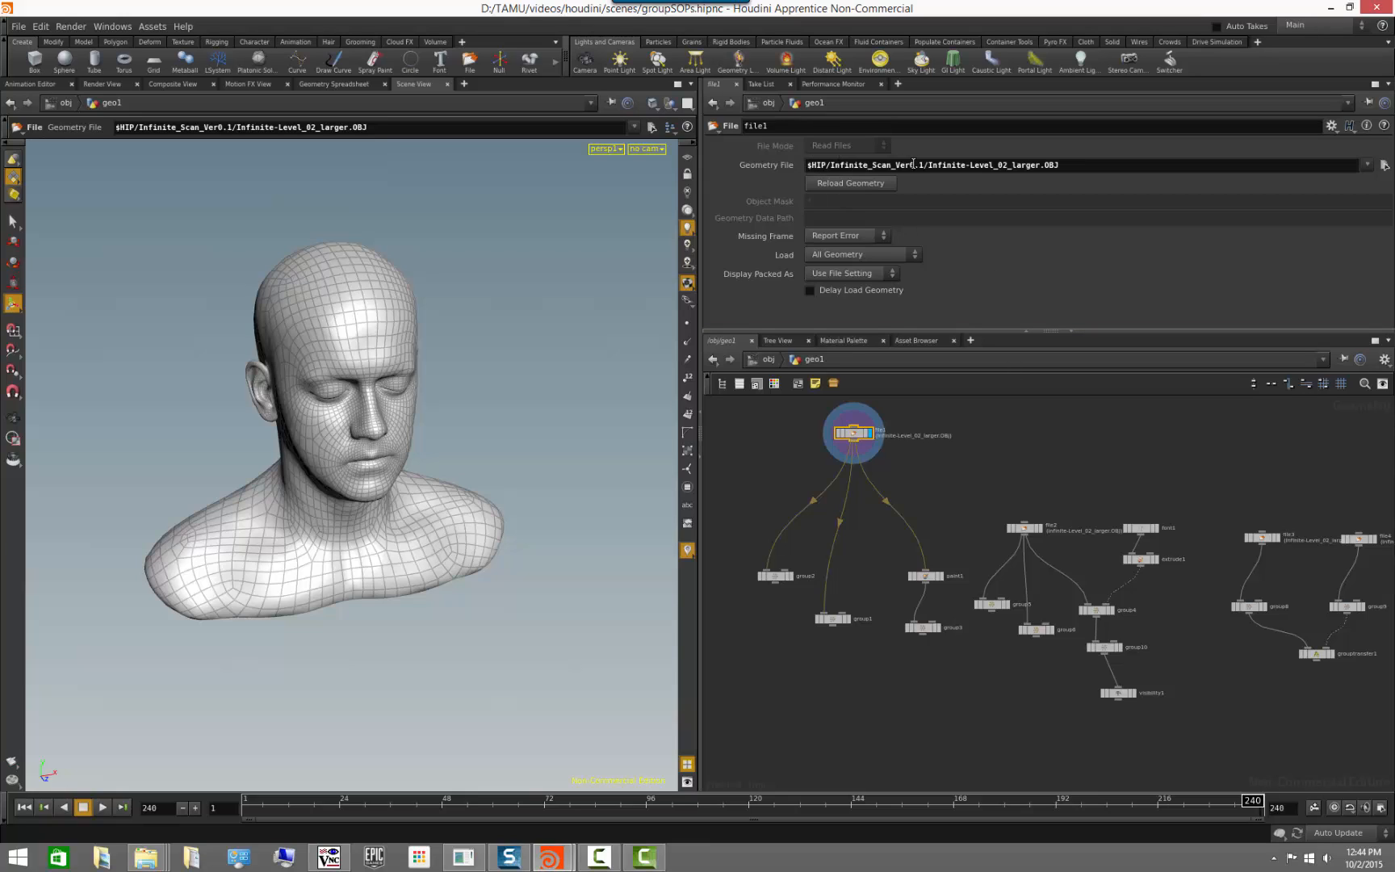
left_click(785, 169)
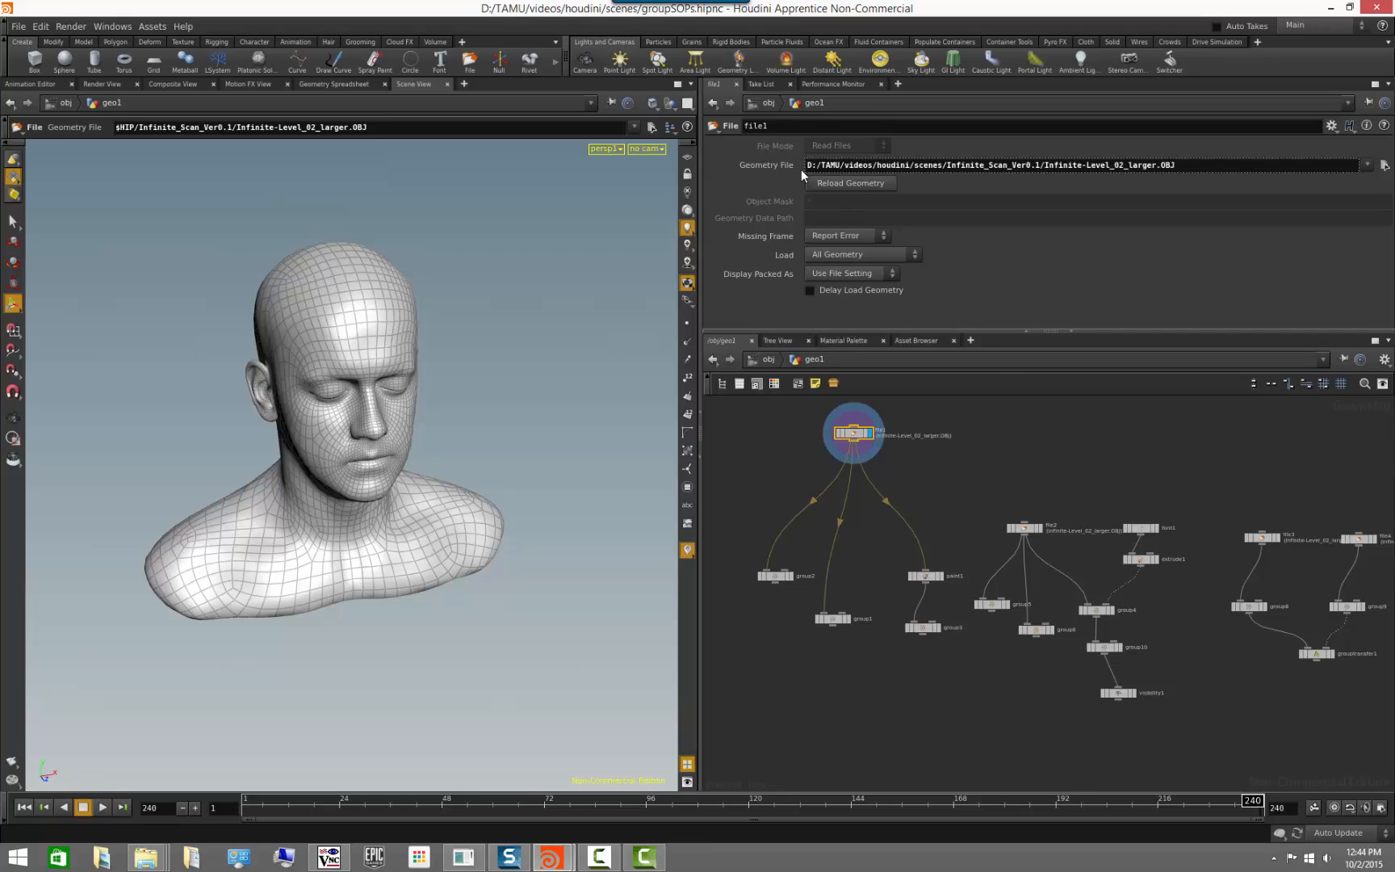
left_click(753, 163)
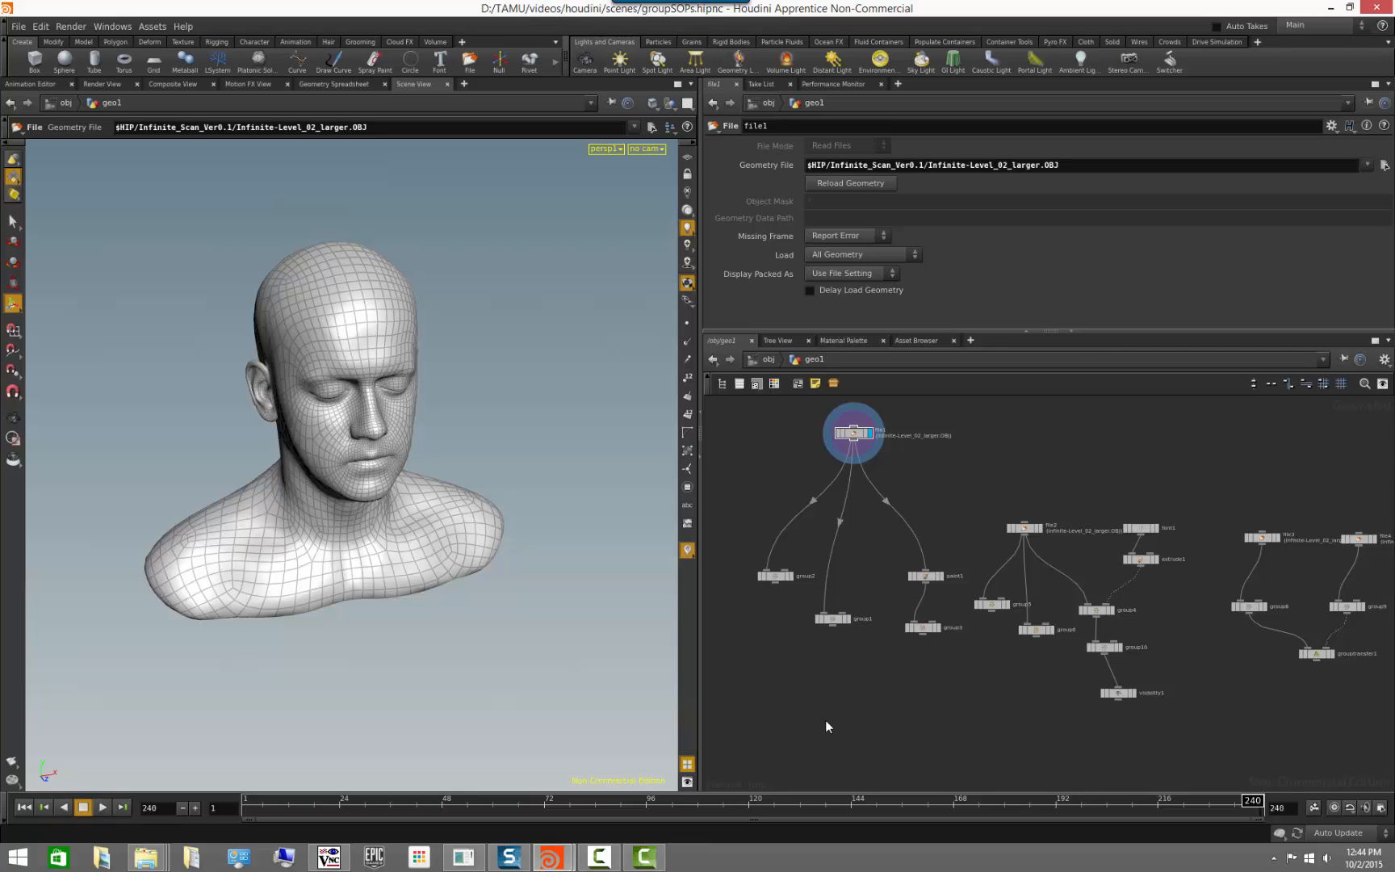
key("Escape")
left_click_drag(464, 559, 533, 597)
key("Return")
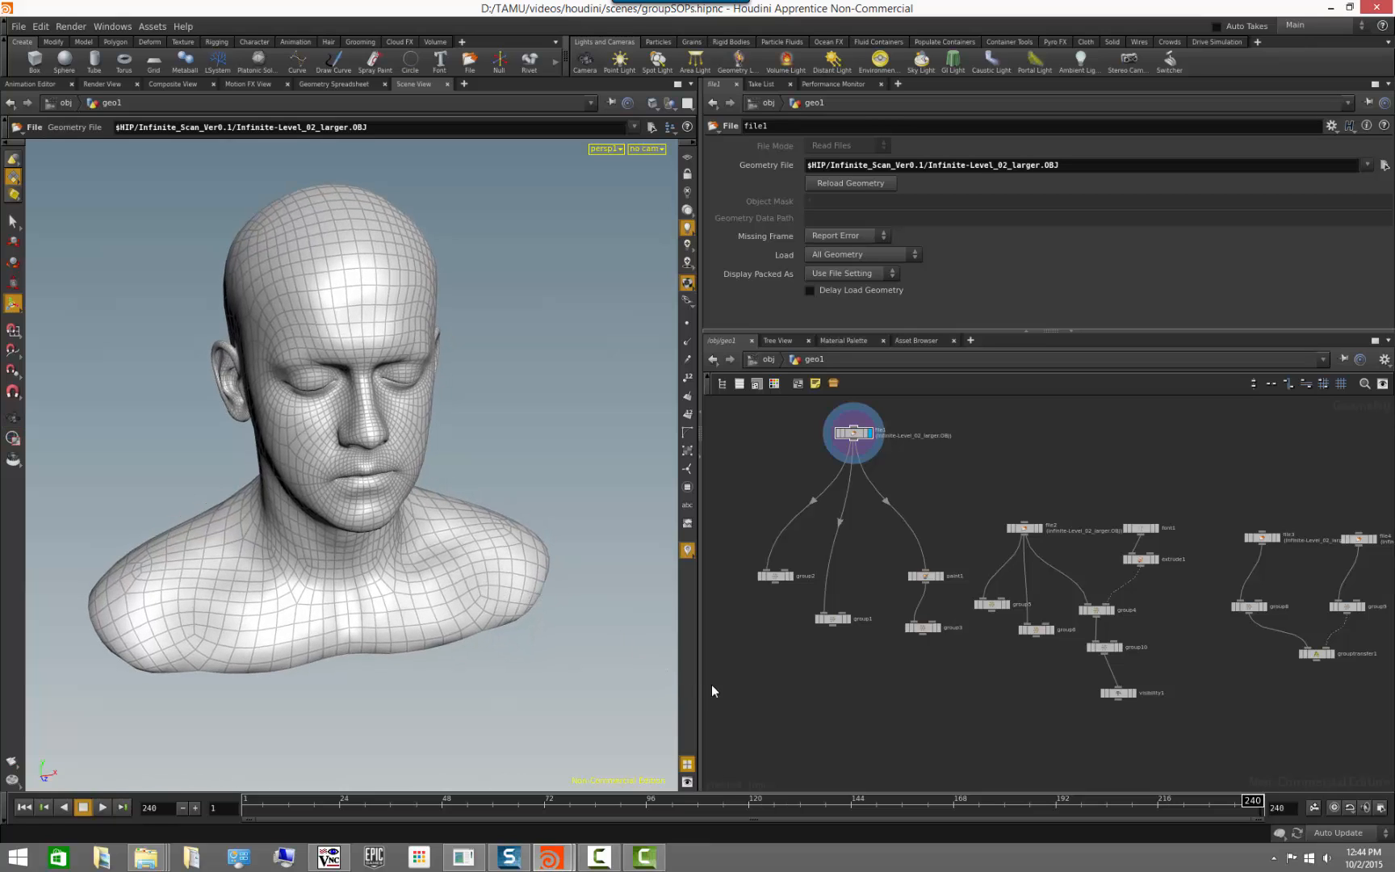
- Display the group2 node's result and enlarge its parameter area to reveal the complete range settings
left_click(778, 578)
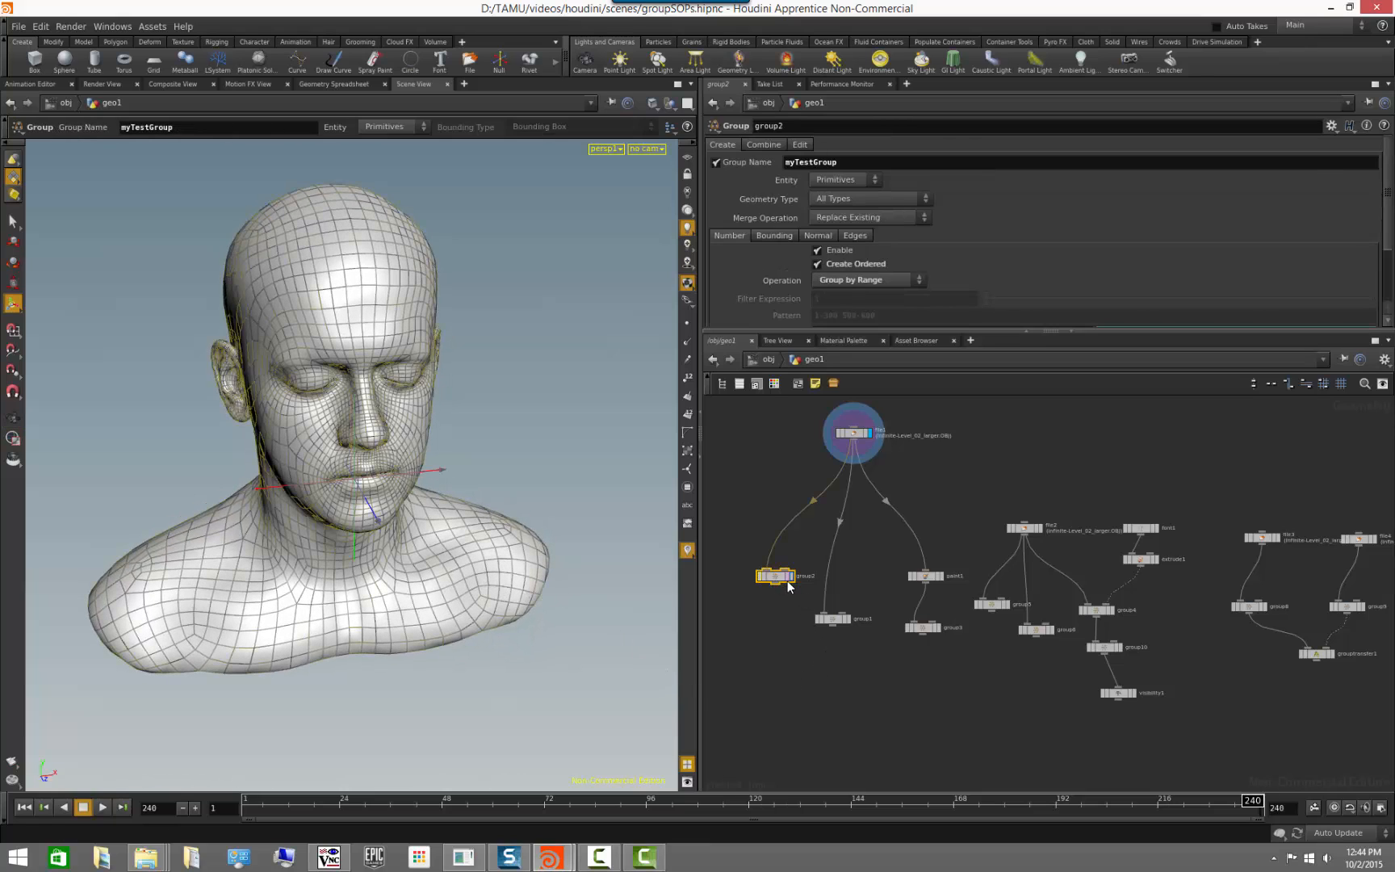
left_click(791, 576)
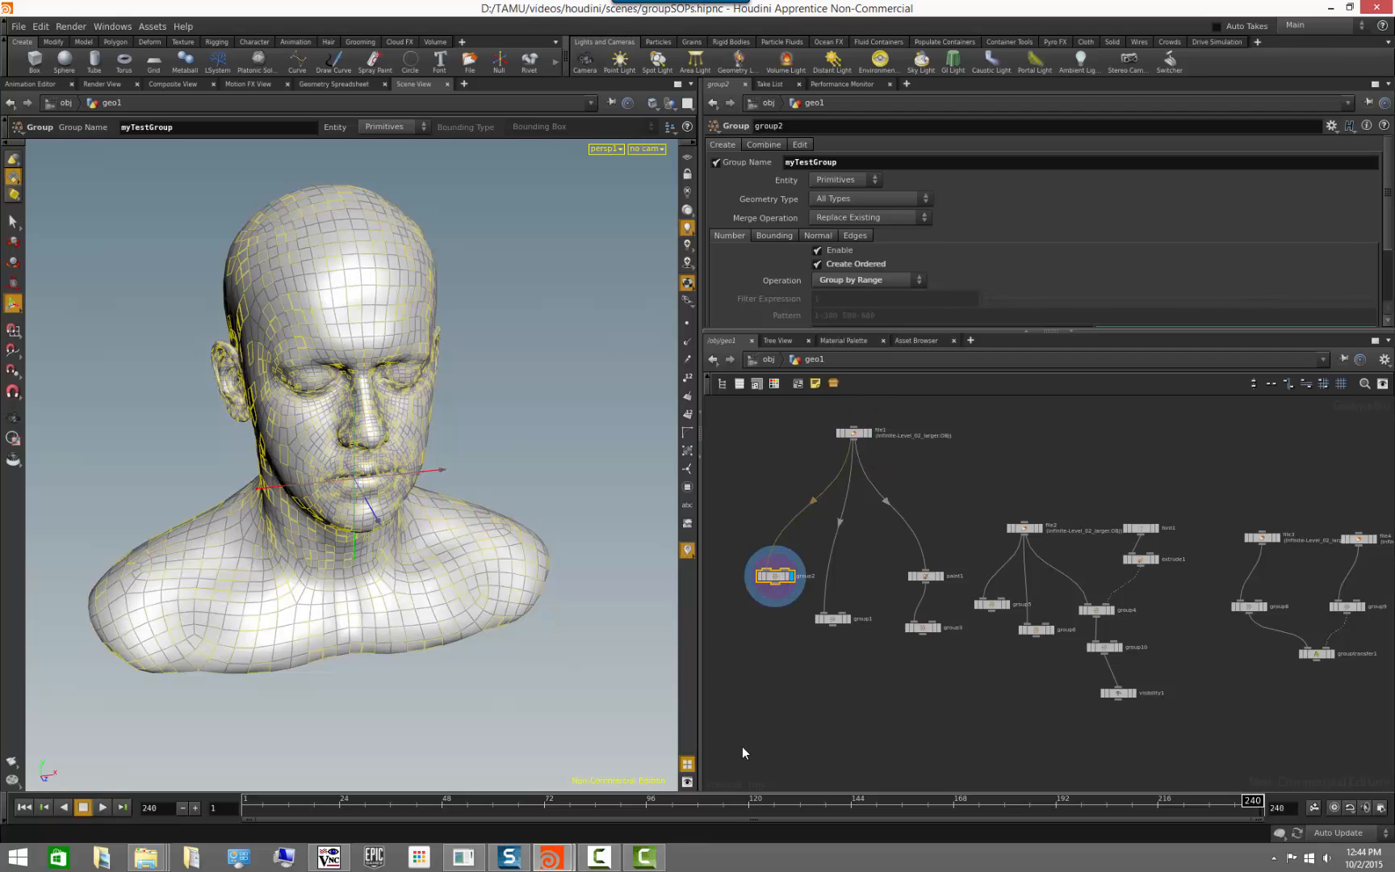
scroll(894, 305, "down", 3)
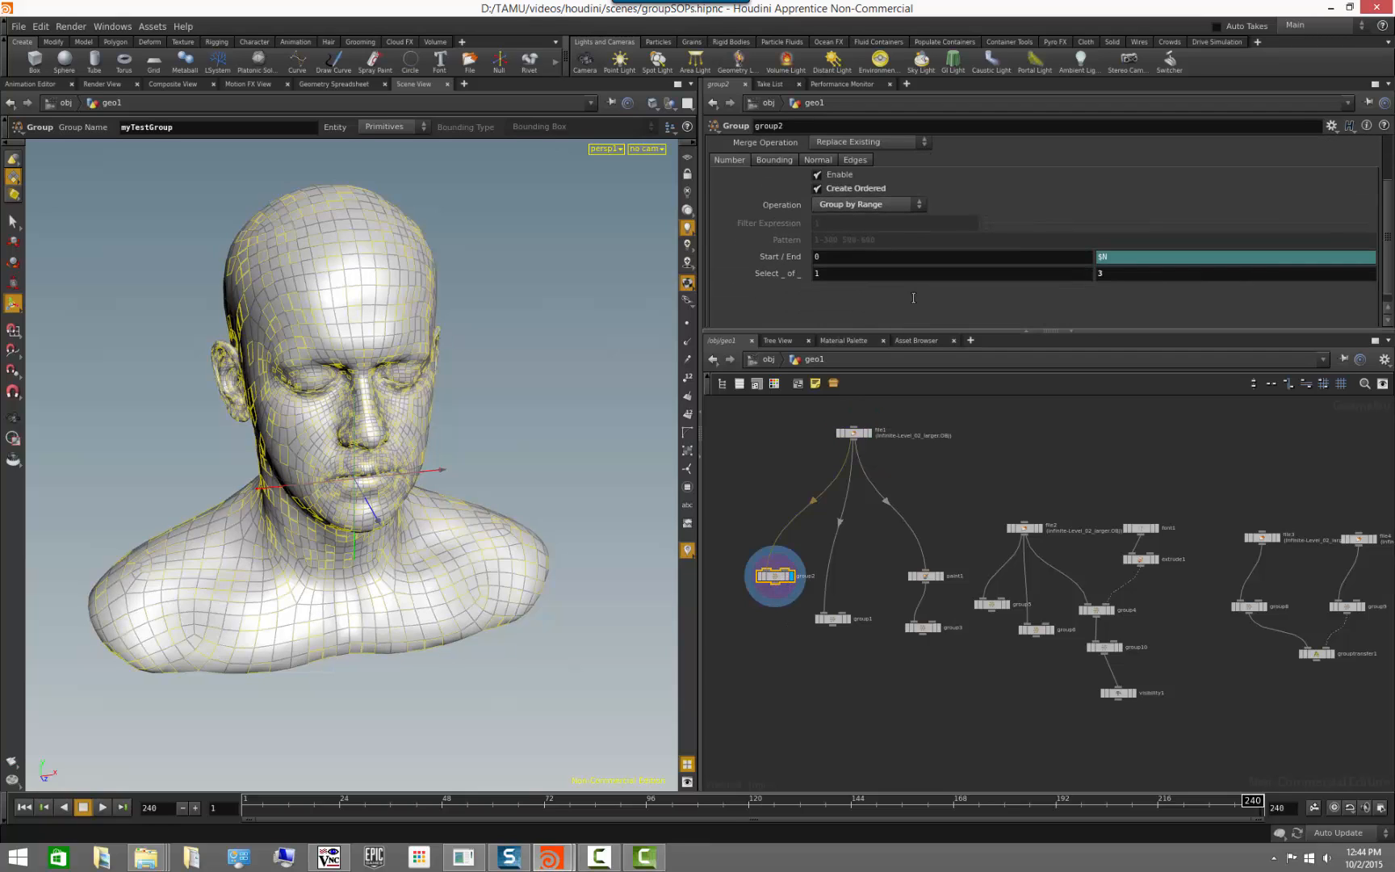
scroll(913, 298, "up", 3)
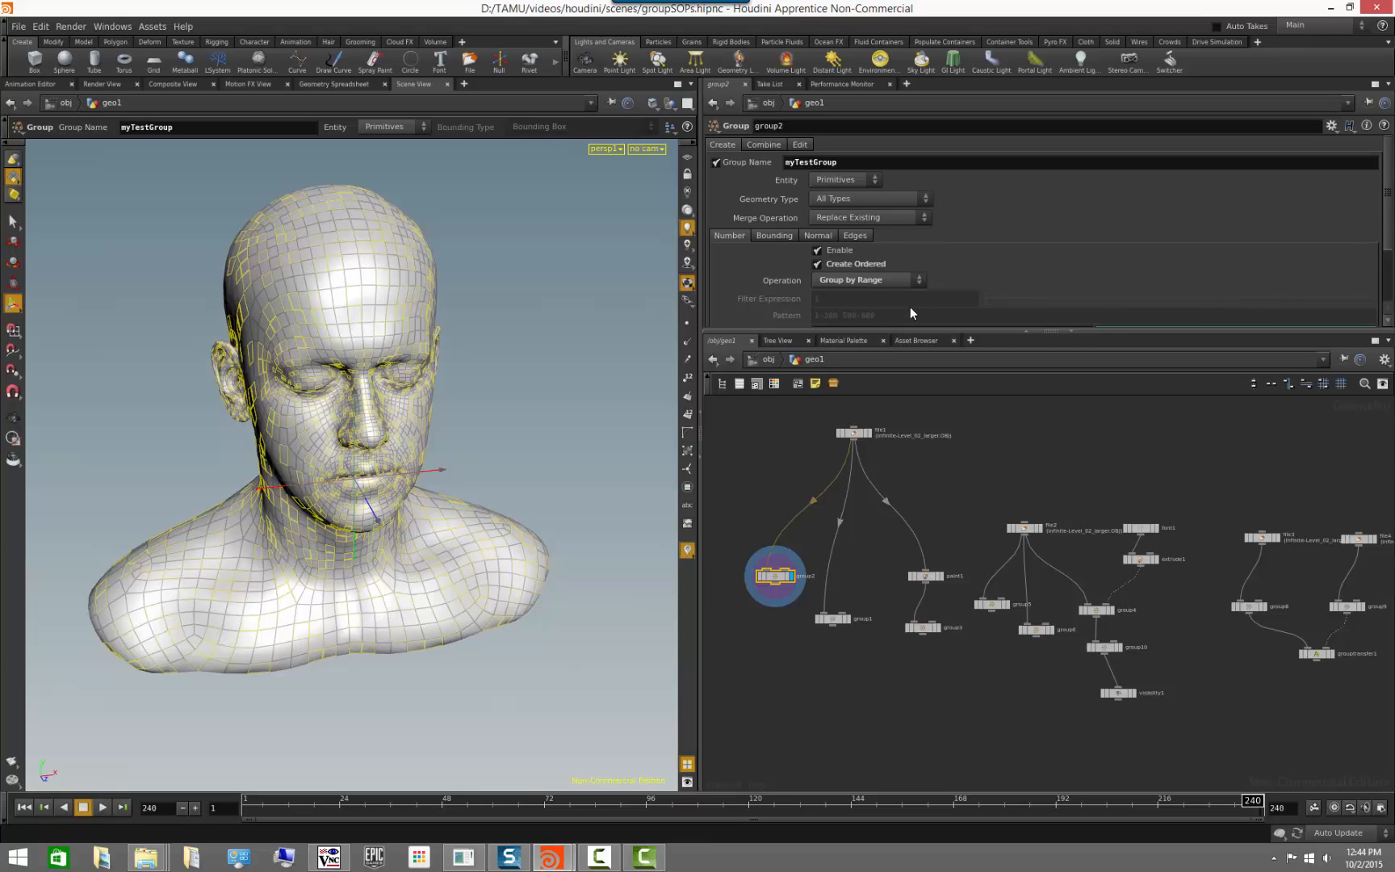
left_click_drag(903, 329, 898, 379)
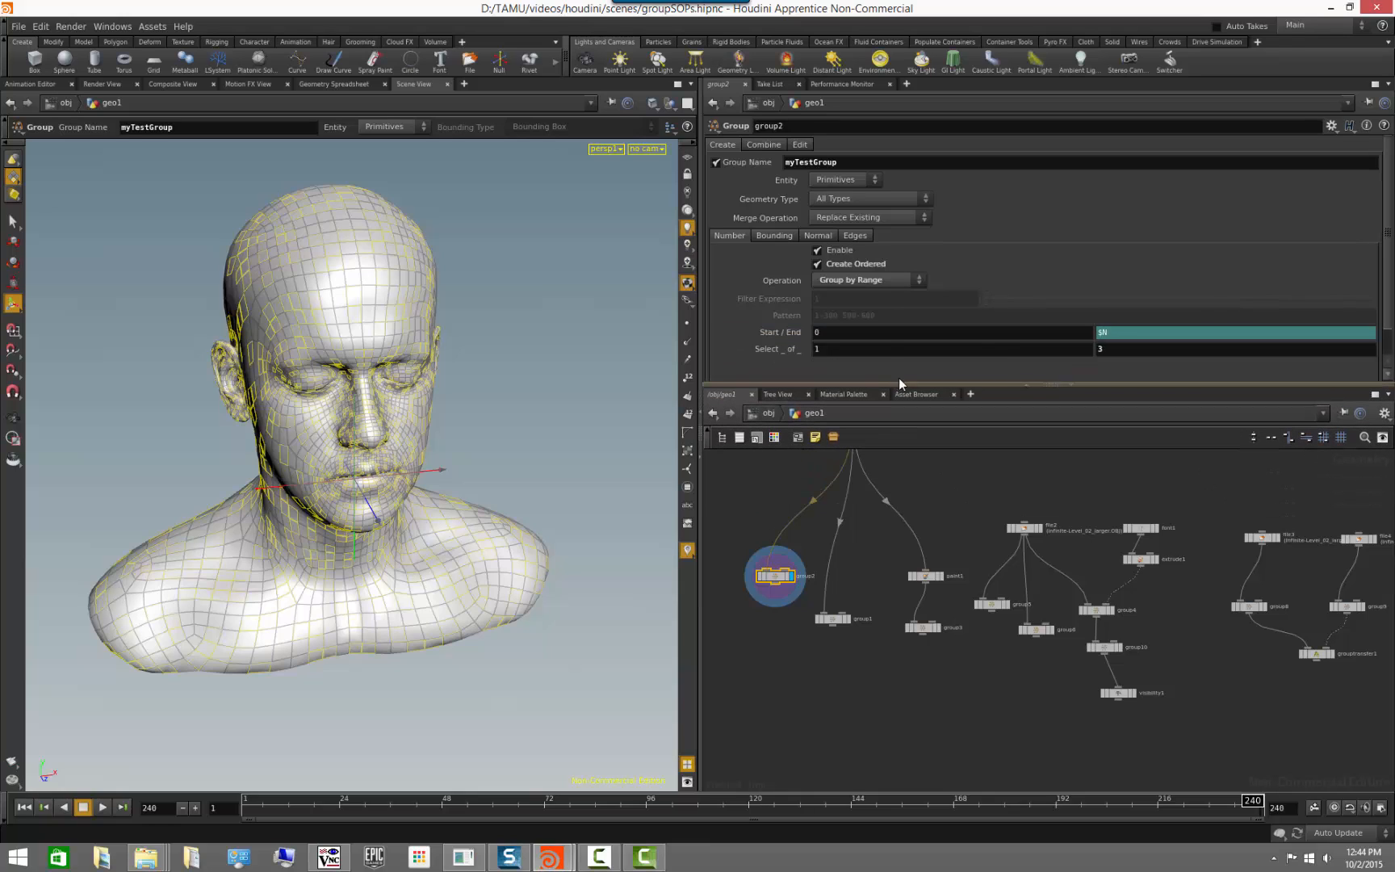
- Try the Group by Pattern and Group by Expression operations on group2, ending back on Group by Range
left_click(881, 279)
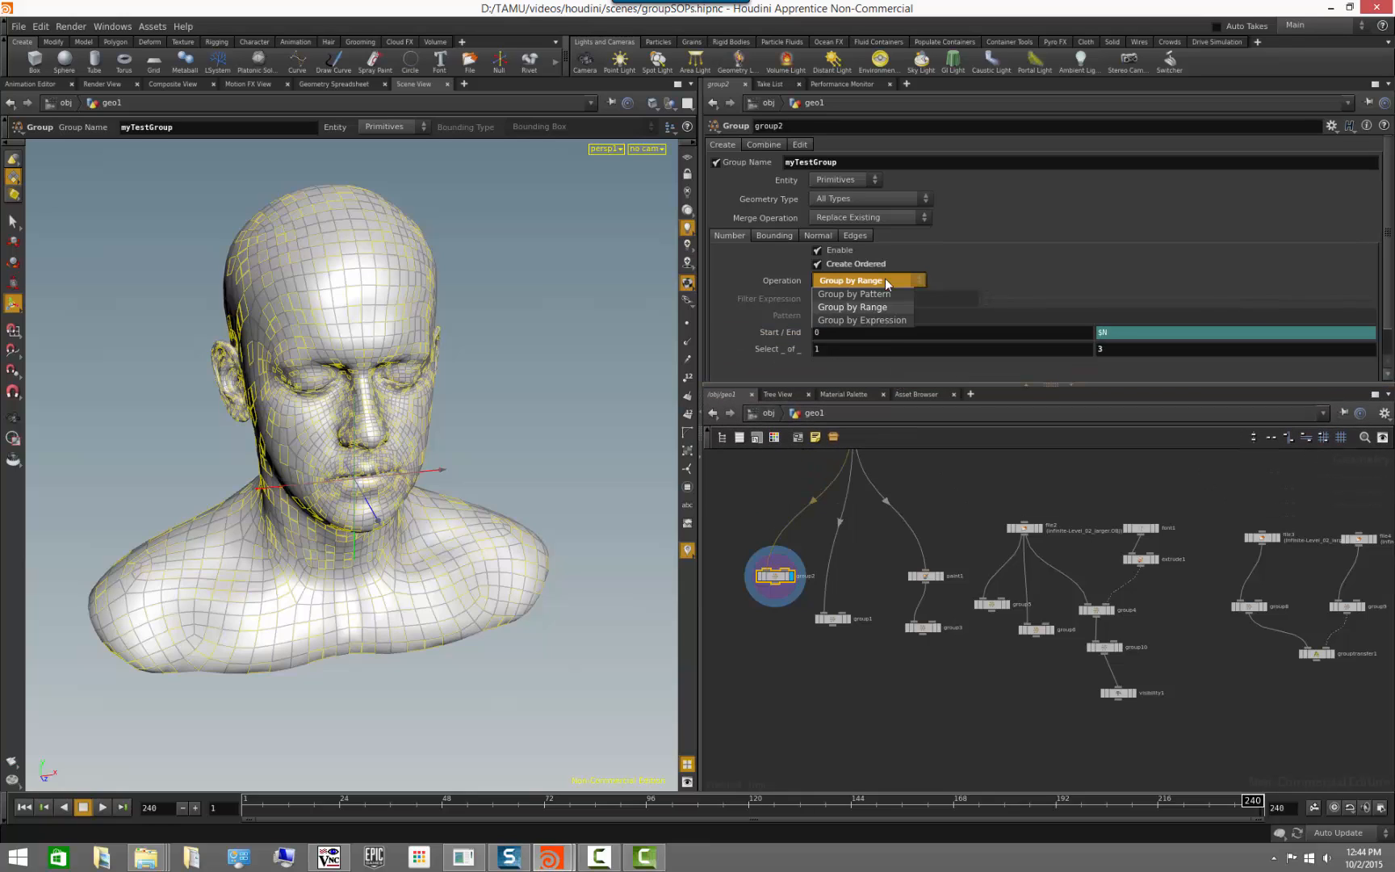
left_click(979, 253)
left_click(872, 280)
left_click(880, 294)
left_click(895, 279)
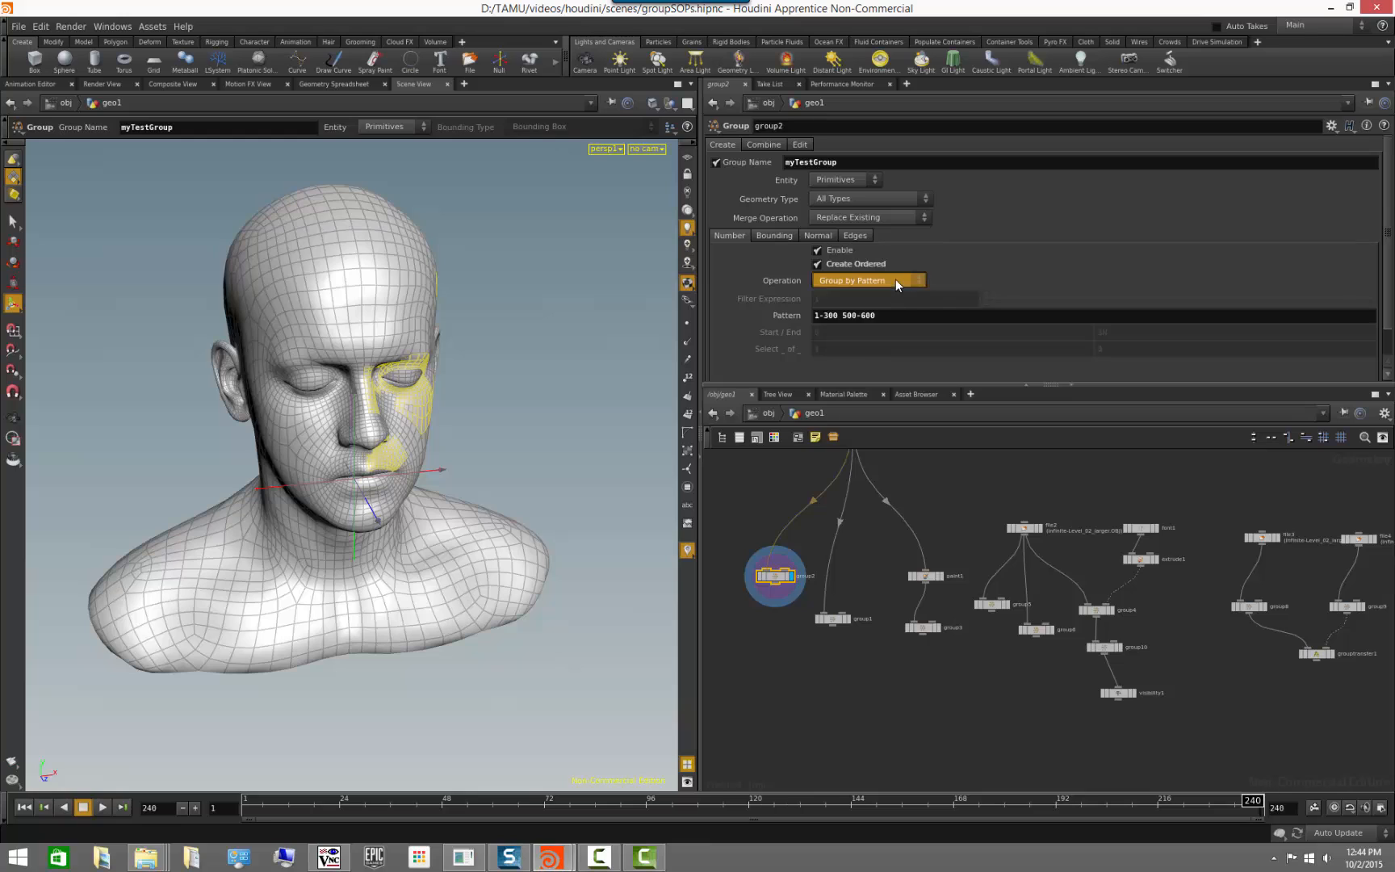
left_click(883, 317)
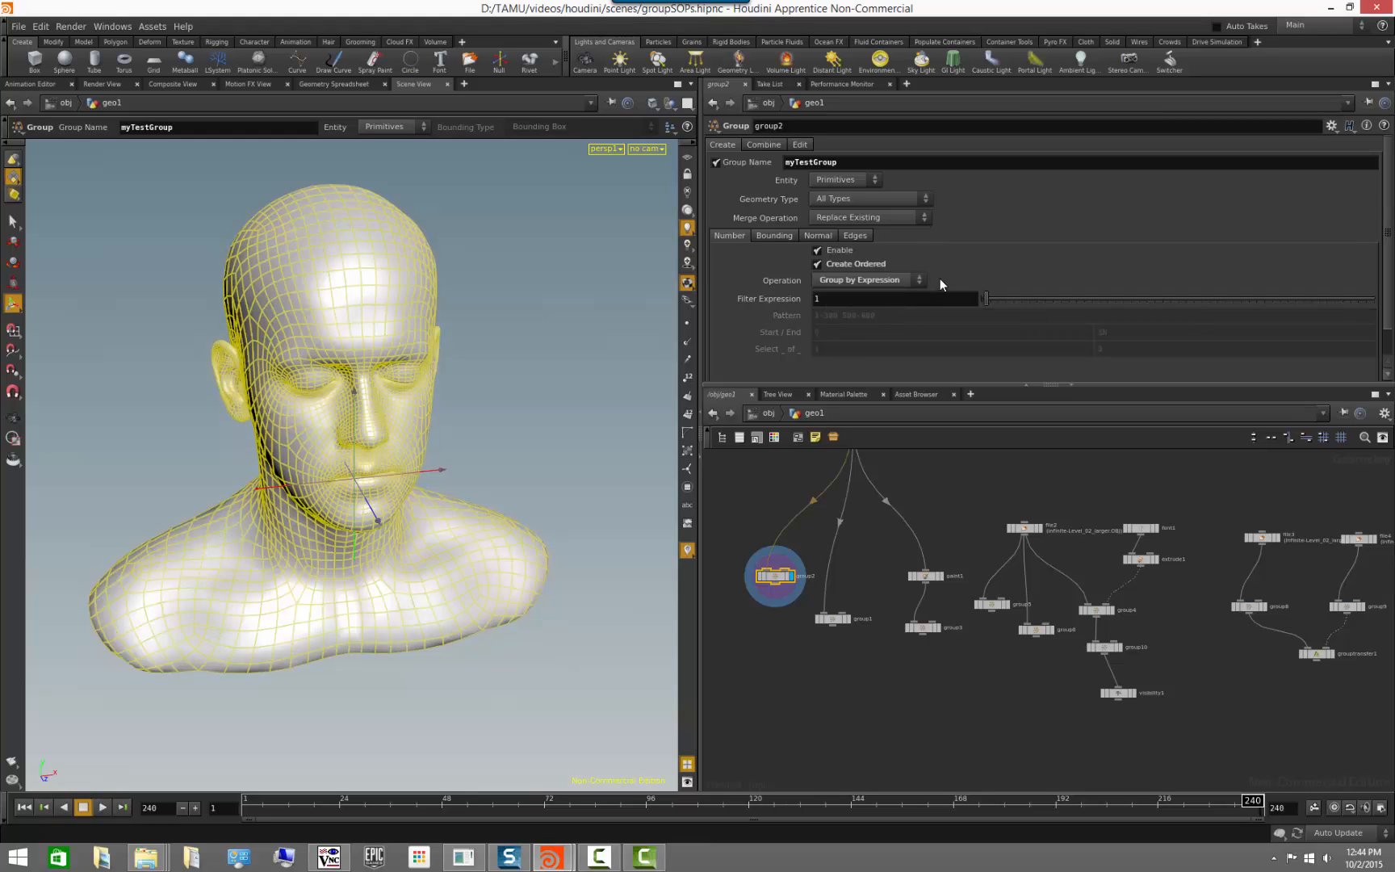
left_click(872, 283)
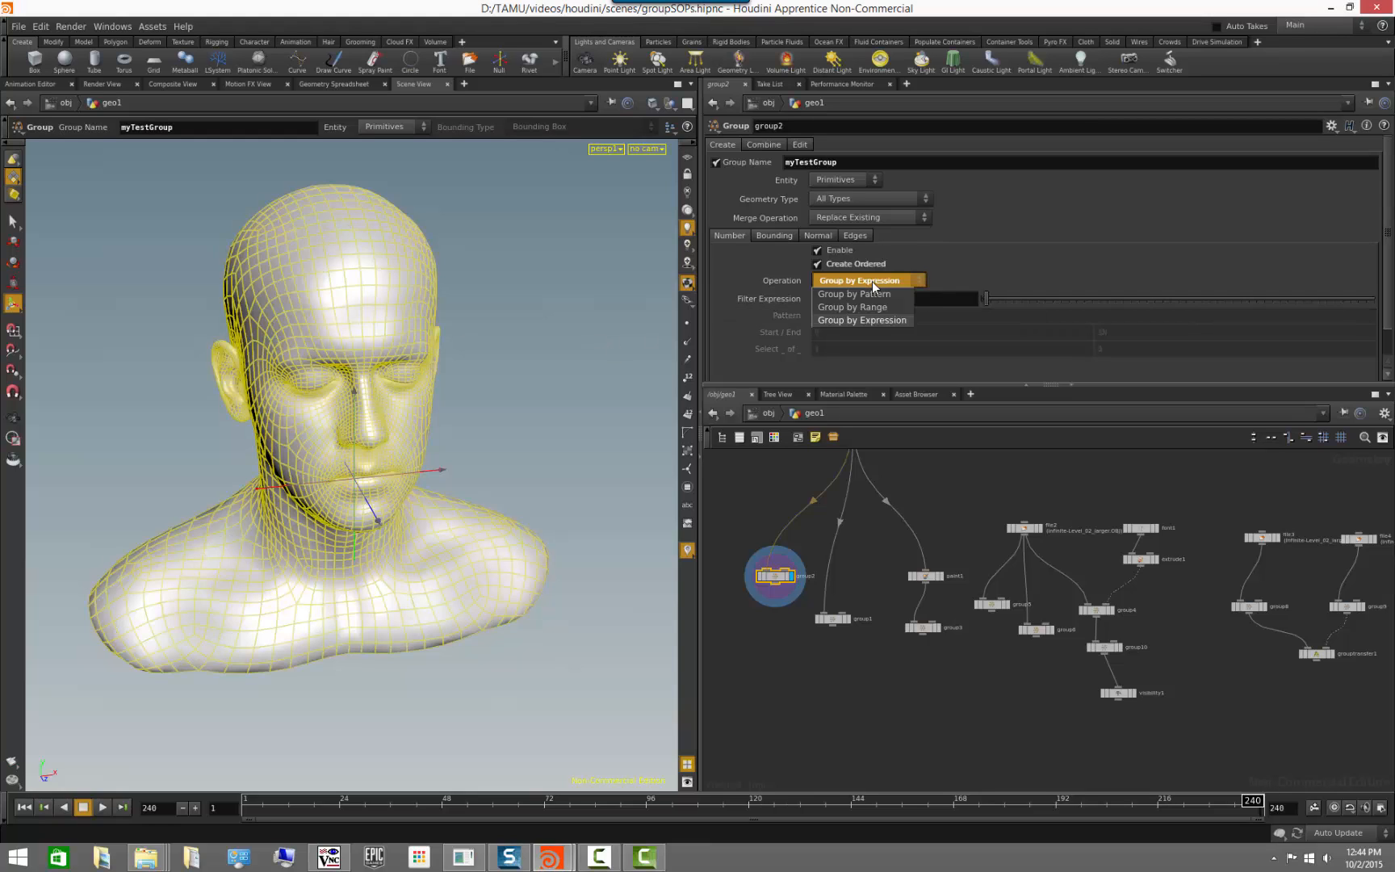
left_click(887, 293)
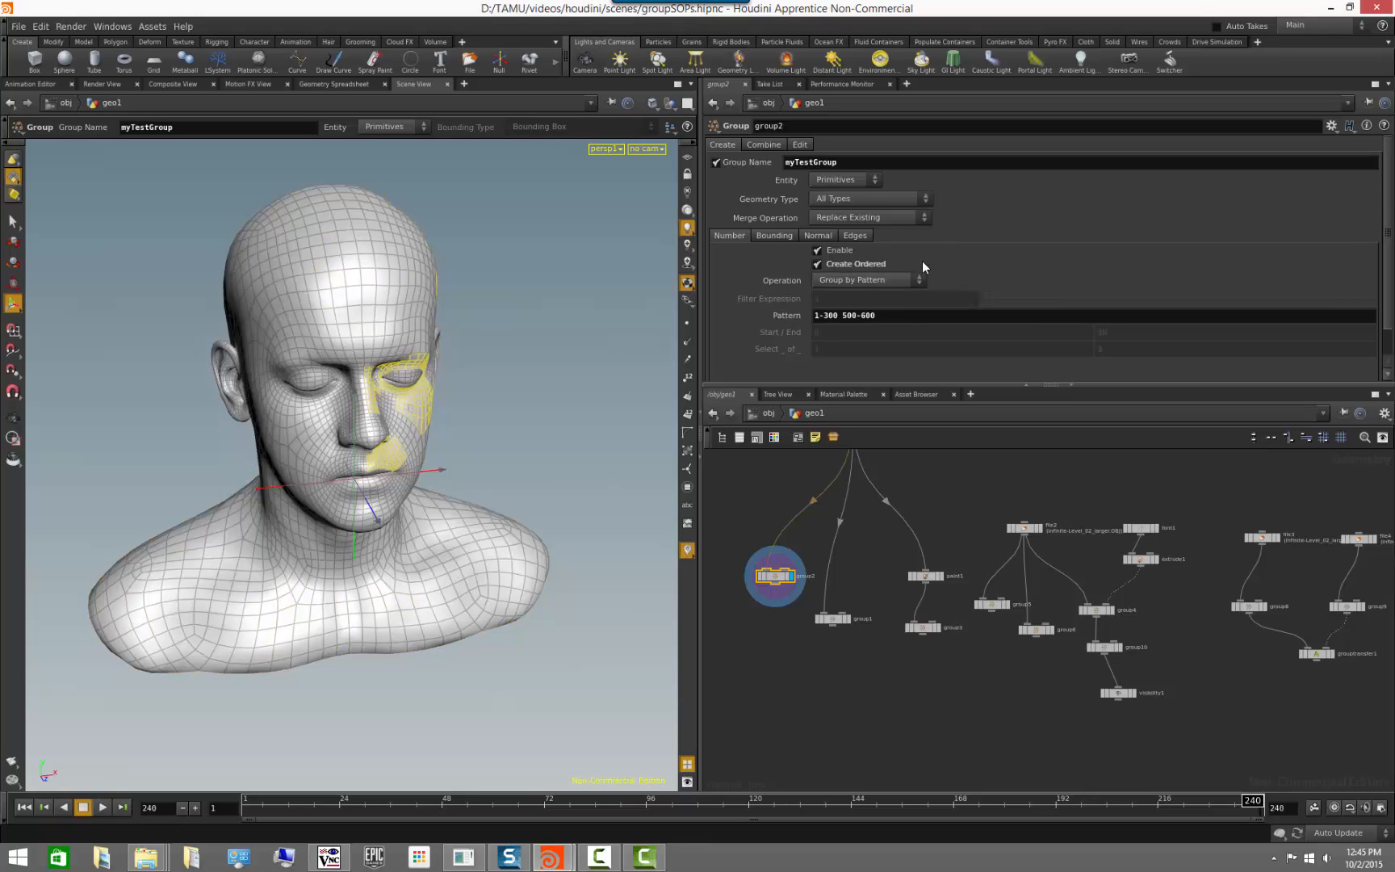
left_click(895, 279)
left_click(880, 307)
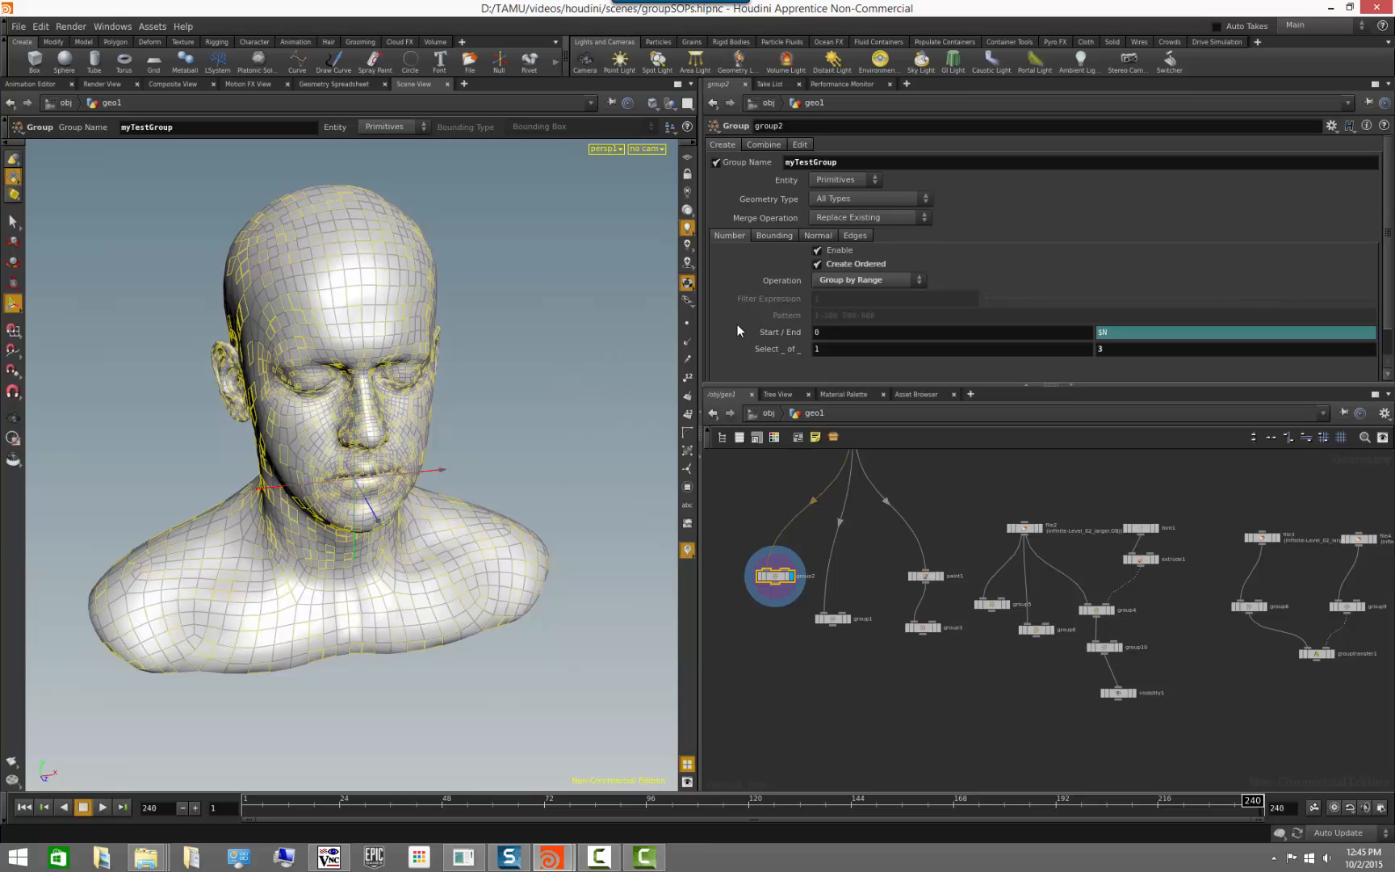
- Revert group2's Select _ of _ parameter to its defaults
left_click_drag(511, 360, 518, 353, "alt")
right_click(779, 353)
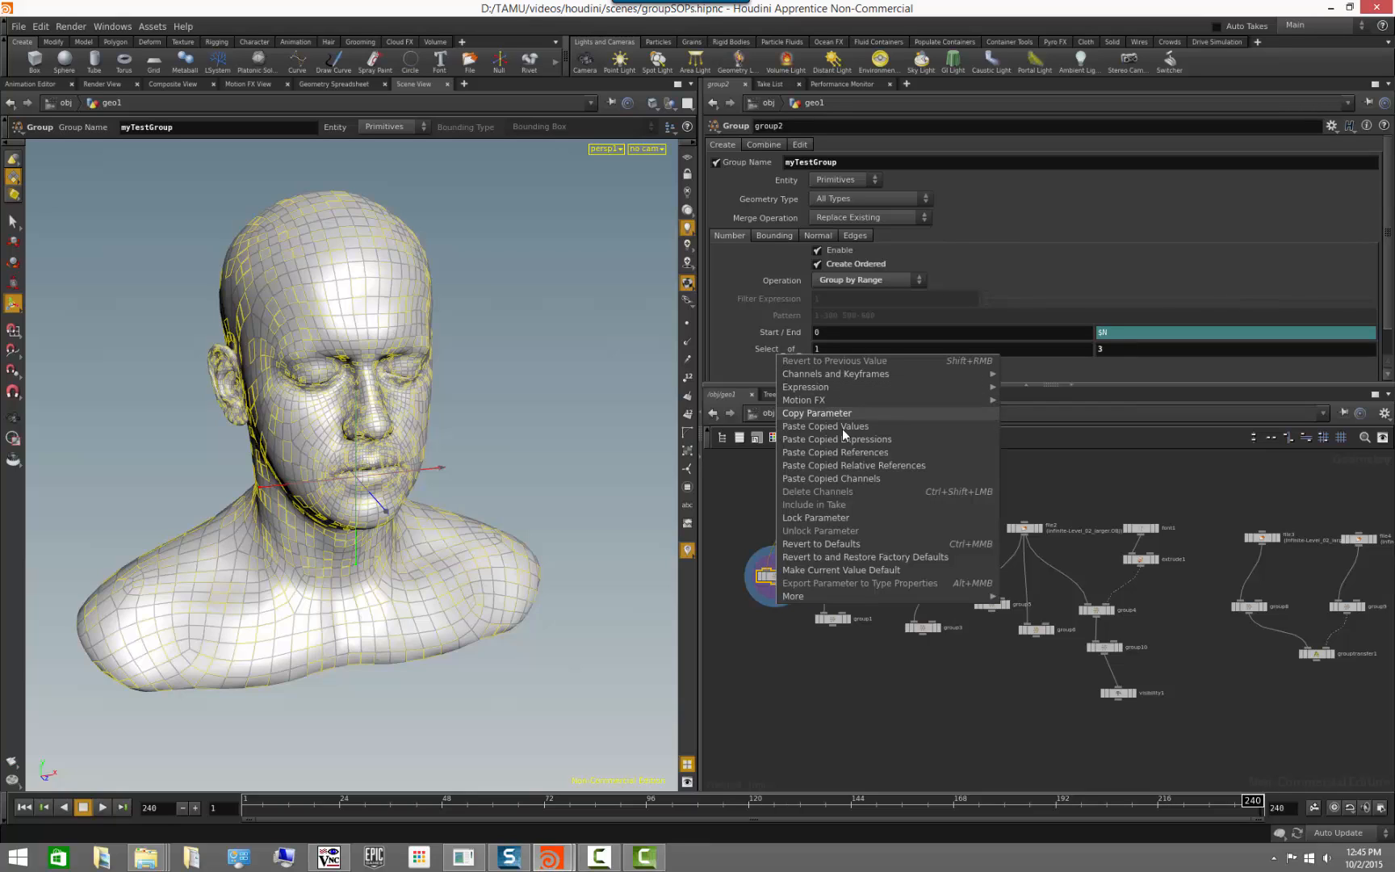
left_click(847, 543)
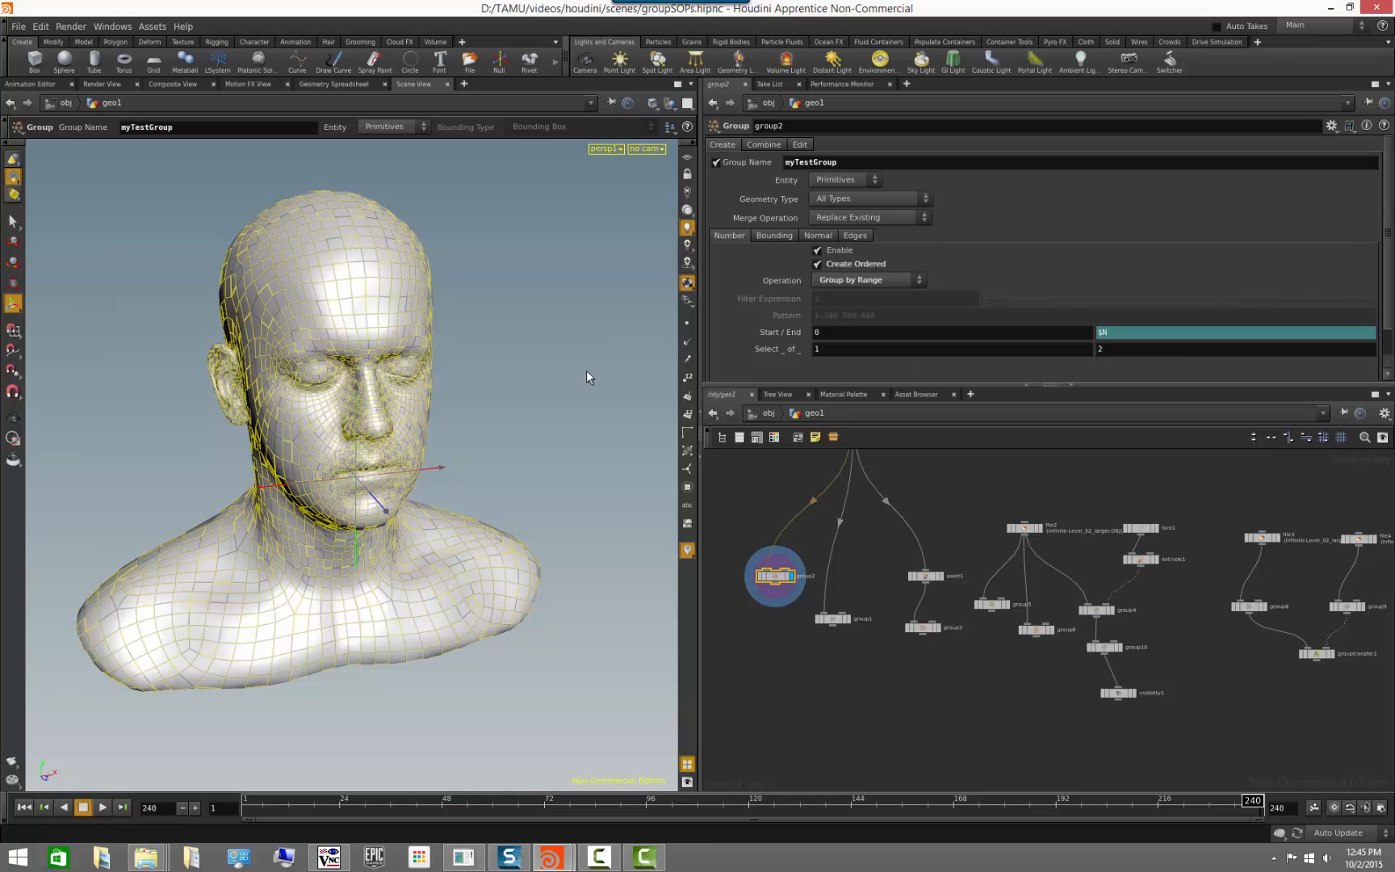
- Switch the viewport to shaded display without wireframe and inspect the grouped faces around the head
left_click_drag(466, 356, 507, 349, "alt")
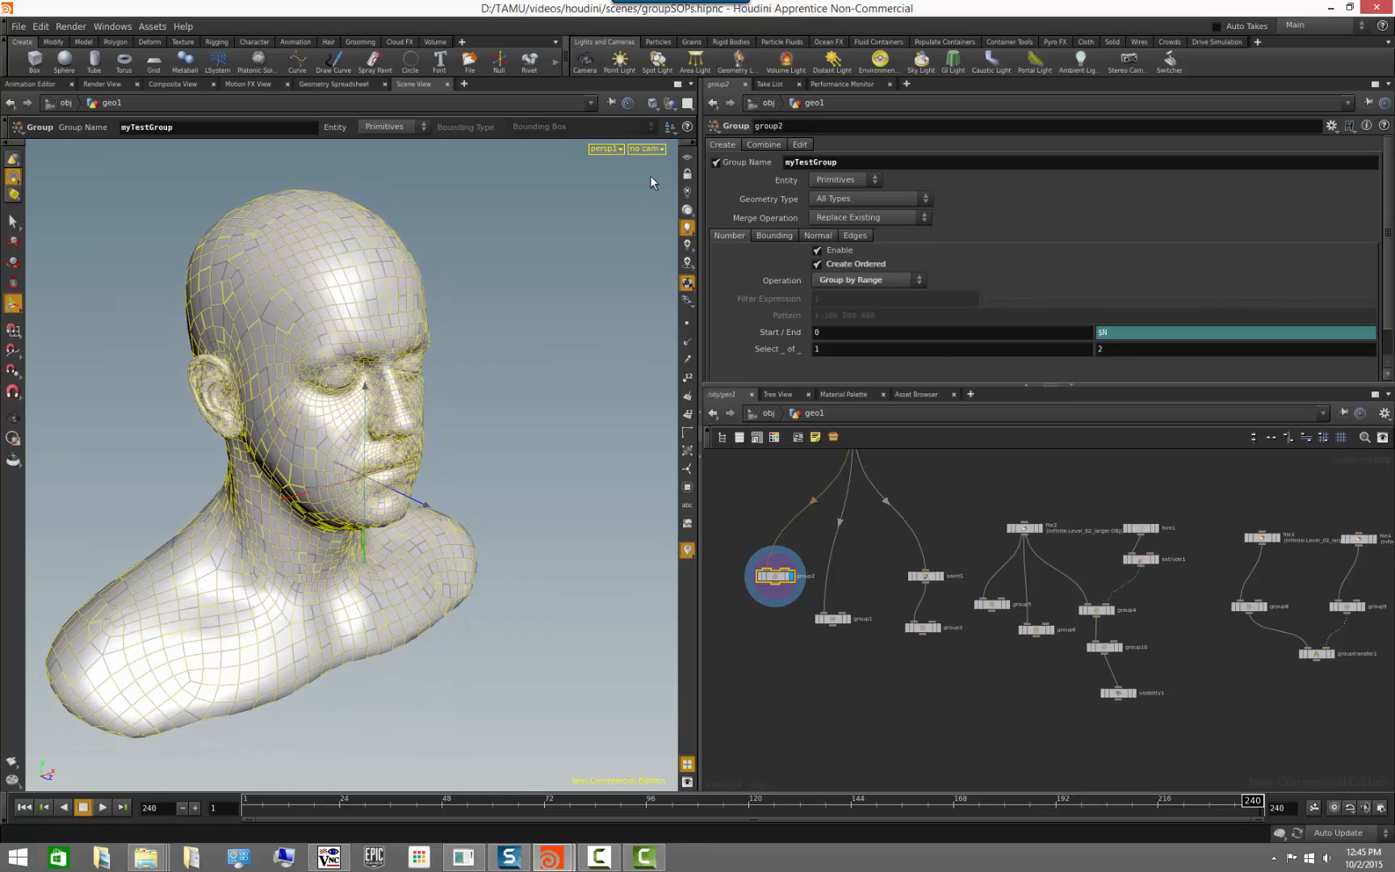
left_click(653, 108)
left_click(677, 224)
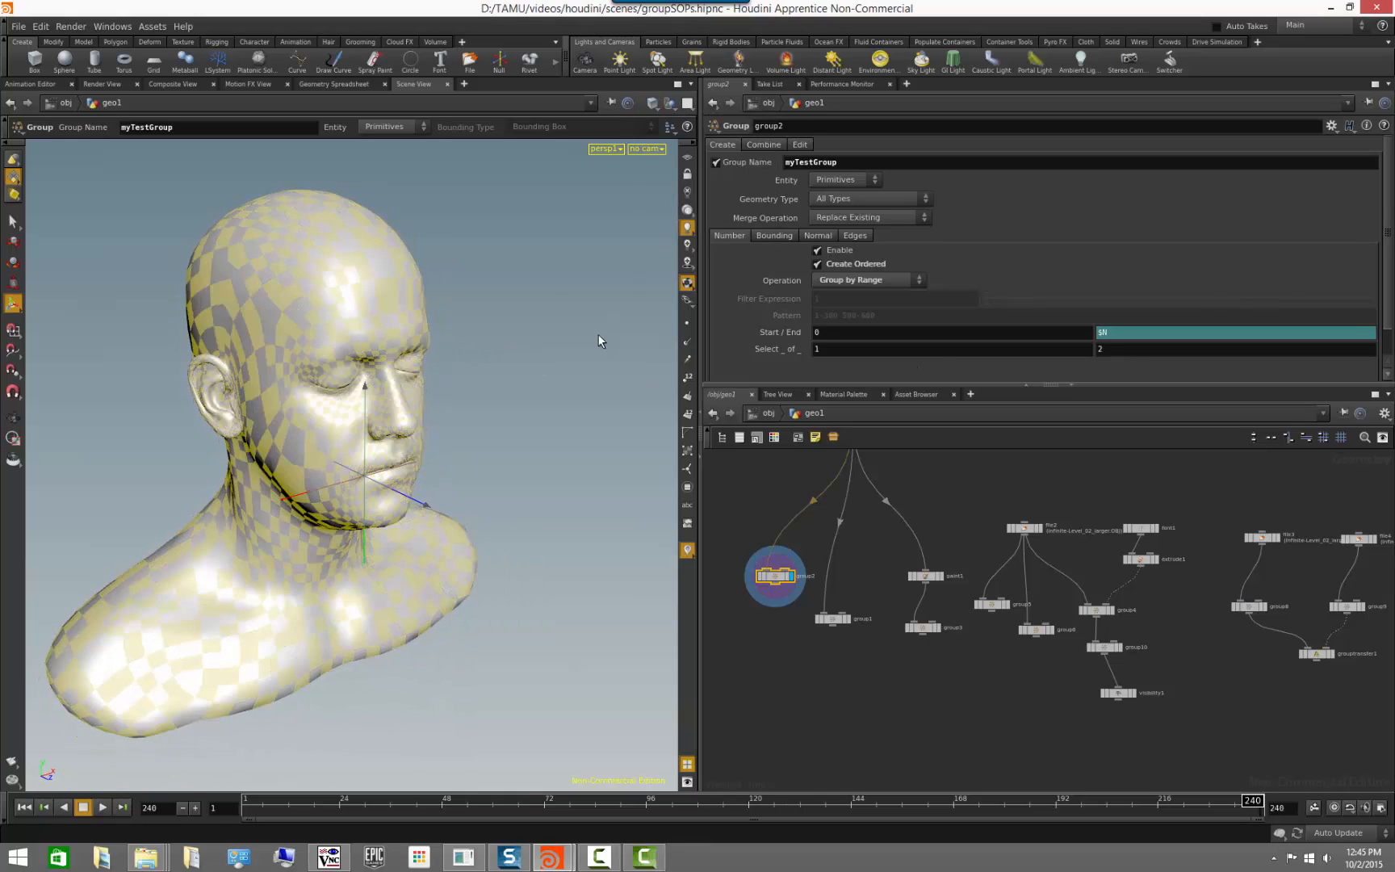
mouse_move(594, 336)
left_mouse_down("alt")
mouse_move(540, 345)
mouse_move(408, 327)
mouse_move(424, 336)
left_mouse_up("alt")
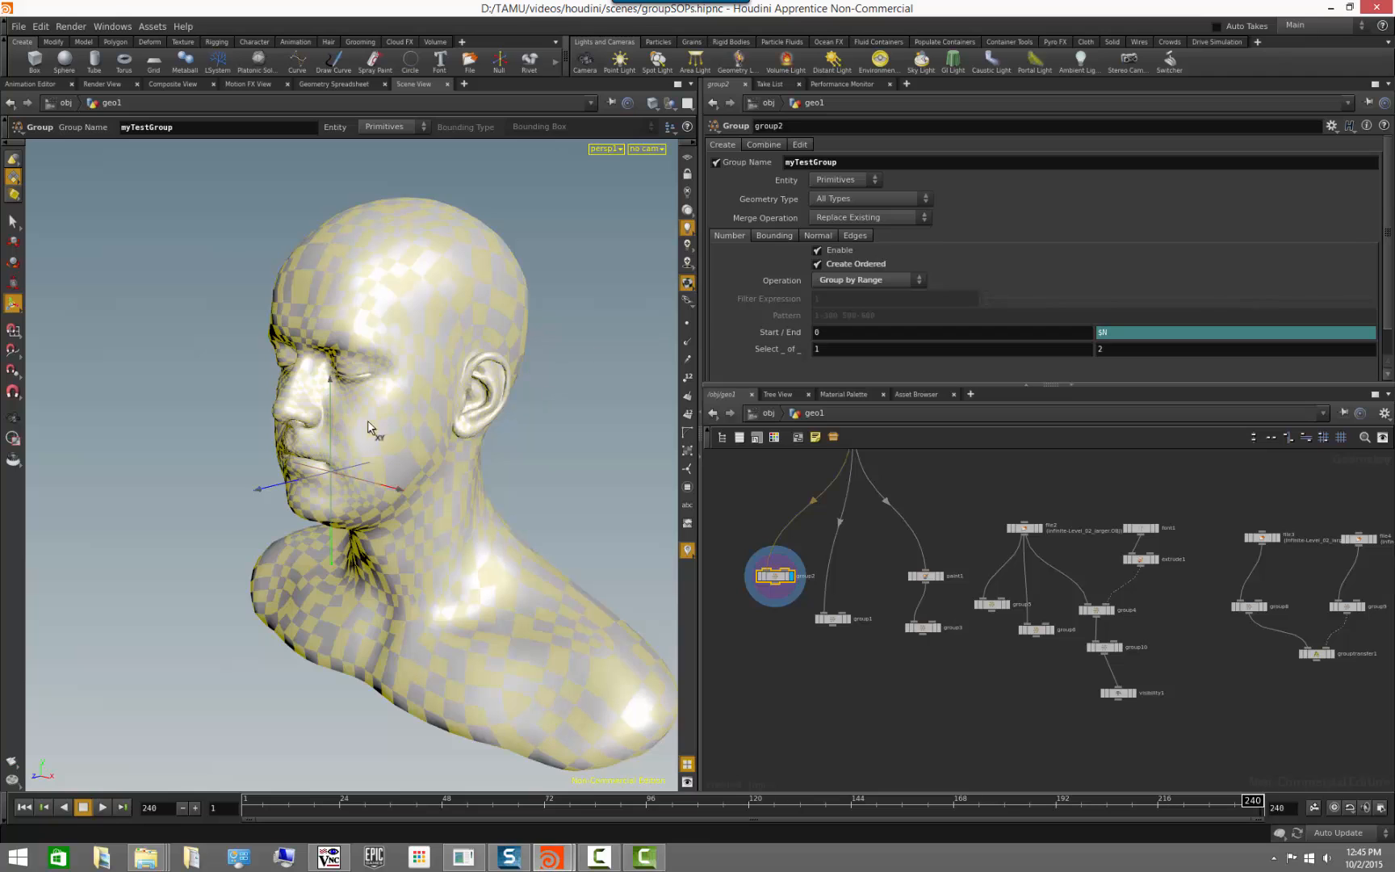
left_click_drag(368, 422, 557, 440, "alt")
middle_click_drag(507, 424, 512, 503, "alt")
right_click_drag(517, 504, 651, 513, "alt")
left_click_drag(529, 449, 591, 473, "alt")
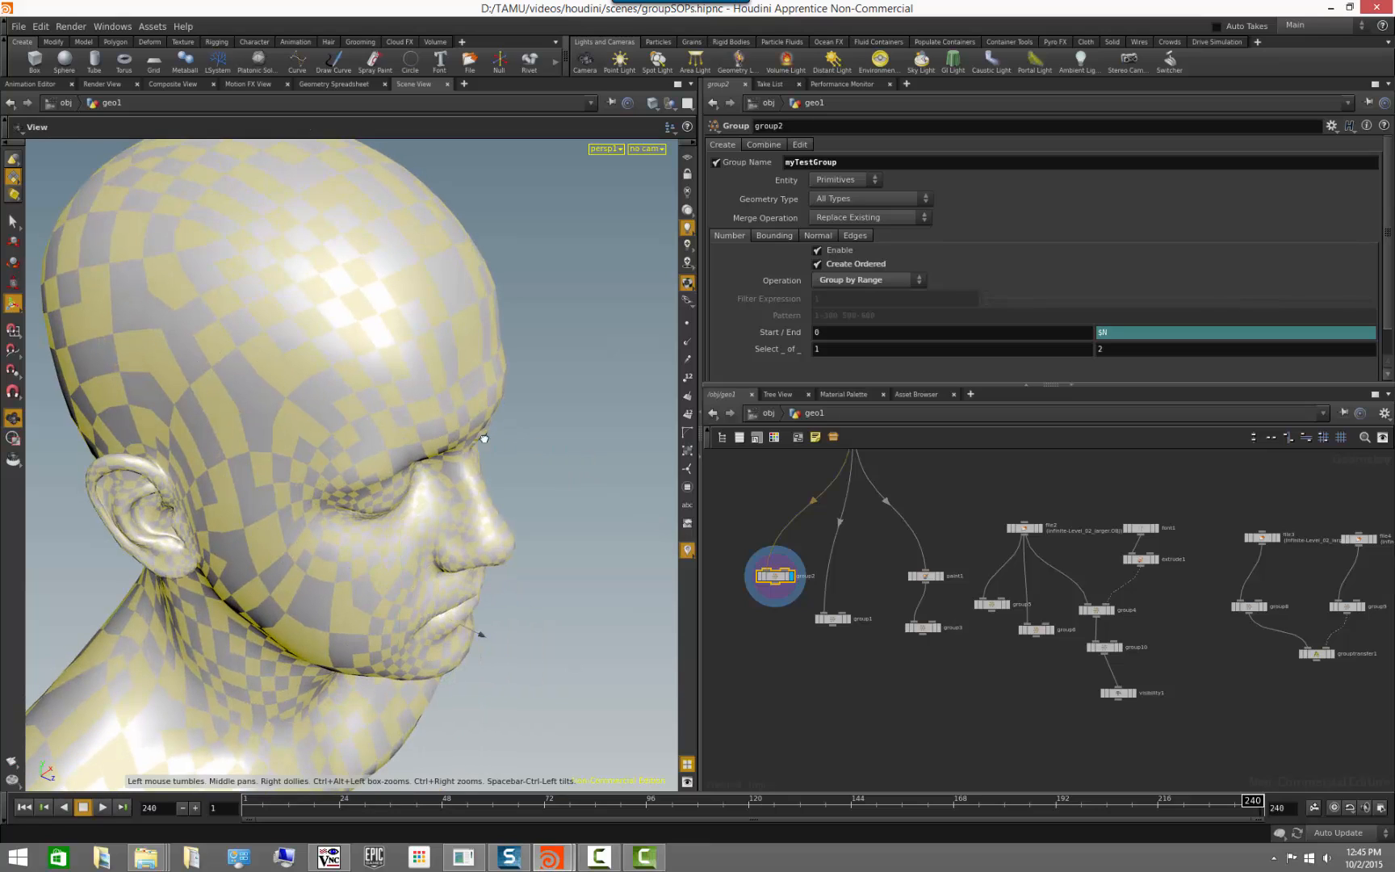
left_click_drag(483, 436, 436, 430, "alt")
- Set group2's range to select 1 of 1 primitives and view the whole bust
left_click(1224, 355)
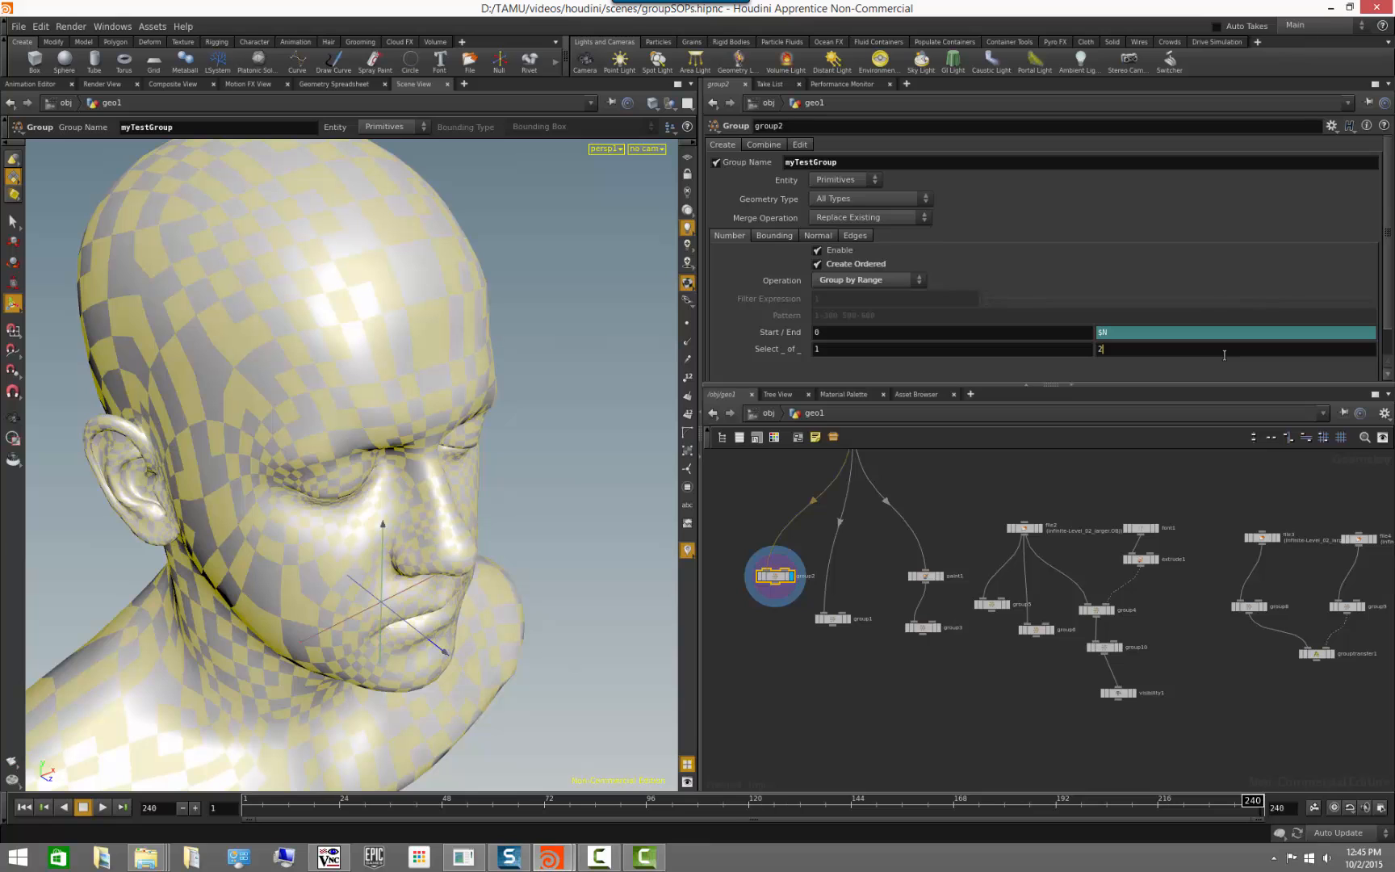
key("Return")
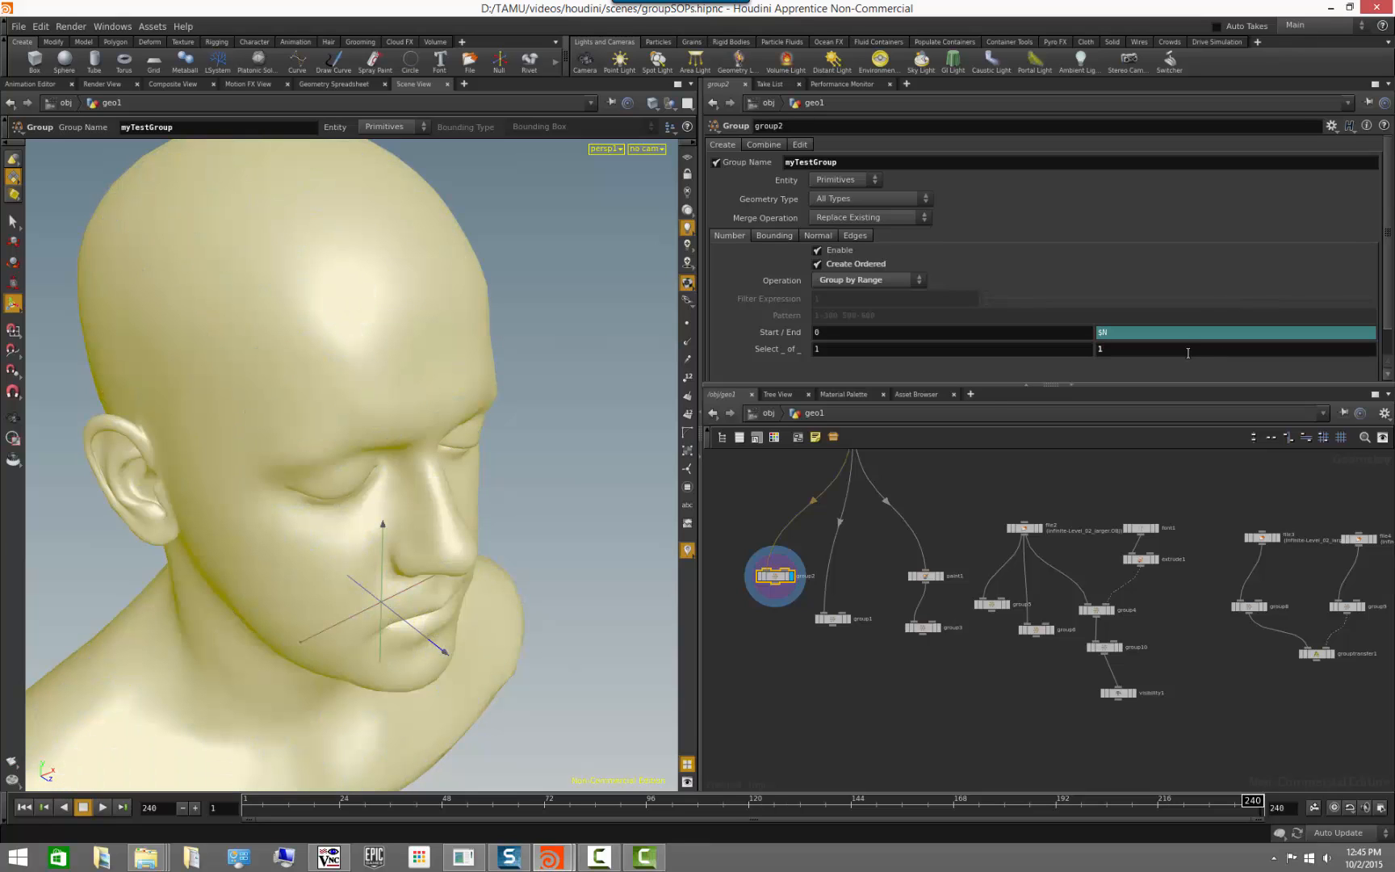
right_click_drag(510, 518, 389, 509, "alt")
mouse_move(396, 510)
left_mouse_down("alt")
mouse_move(352, 517)
mouse_move(386, 513)
left_mouse_up("alt")
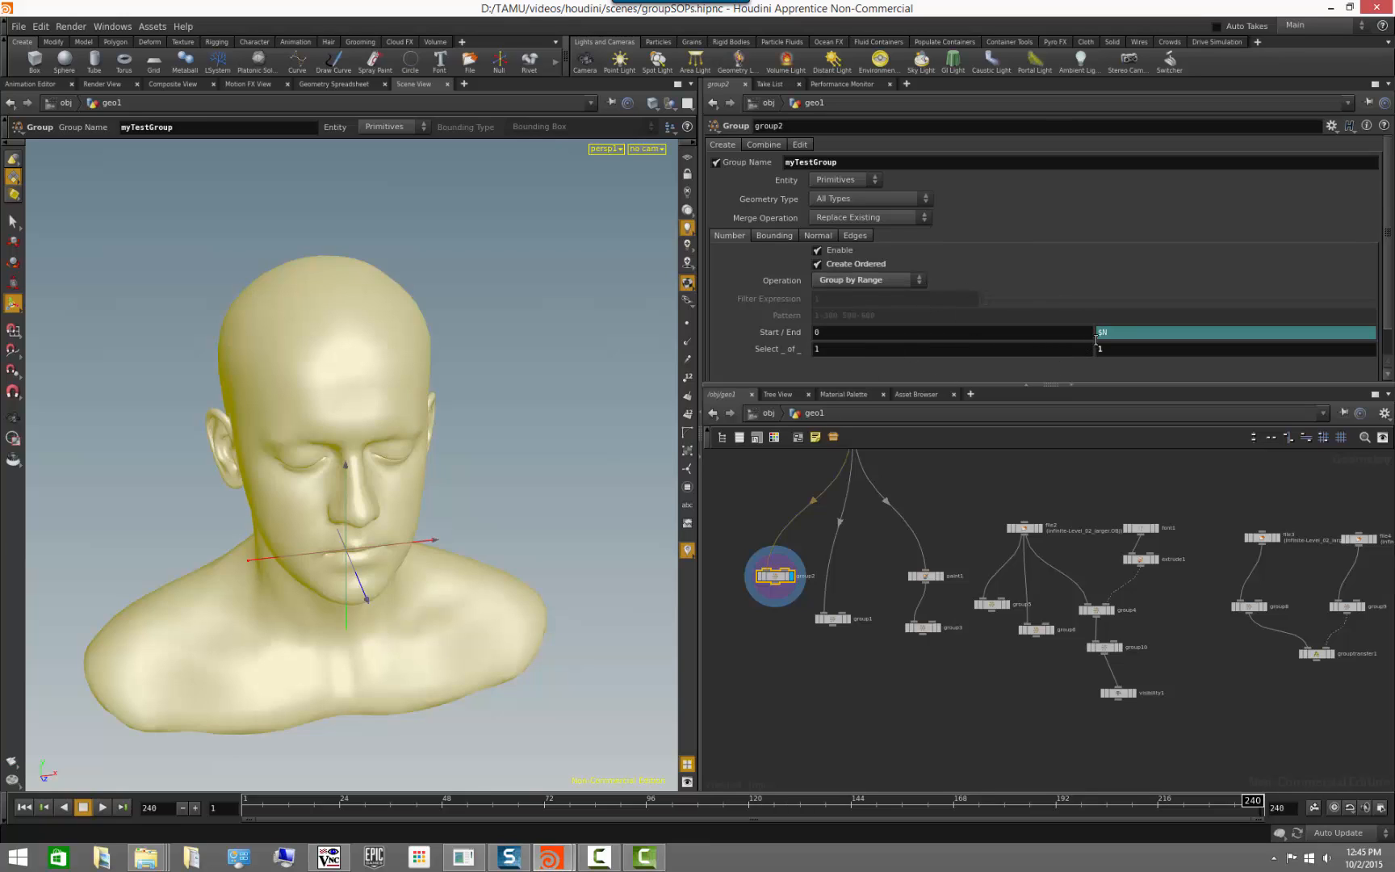
- Toggle the Start/End parameter of group2 between its expression and its evaluated value
left_click(759, 333)
left_click(770, 334)
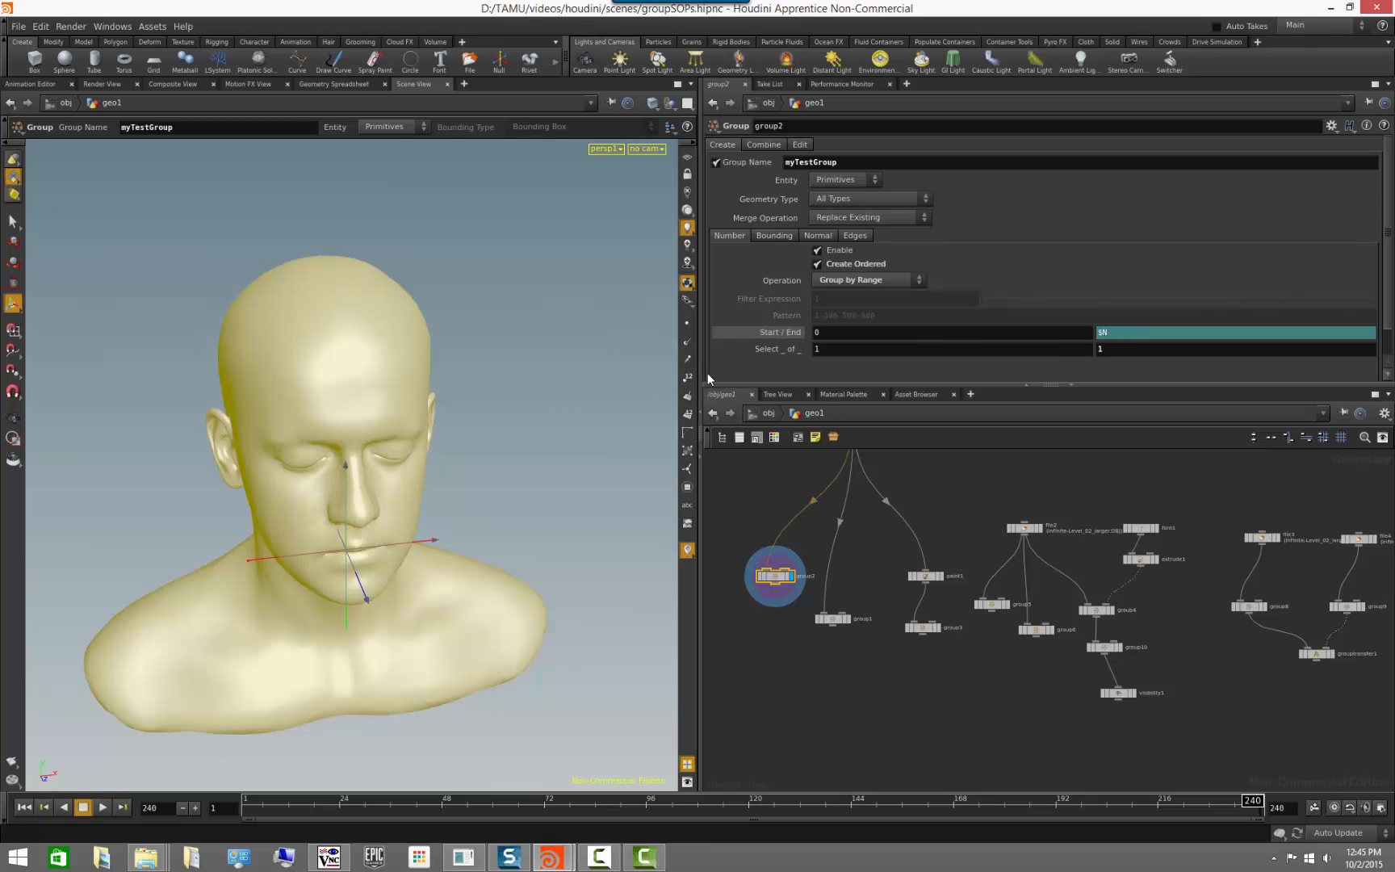
key("Escape")
left_click_drag(467, 471, 523, 440)
key("Return")
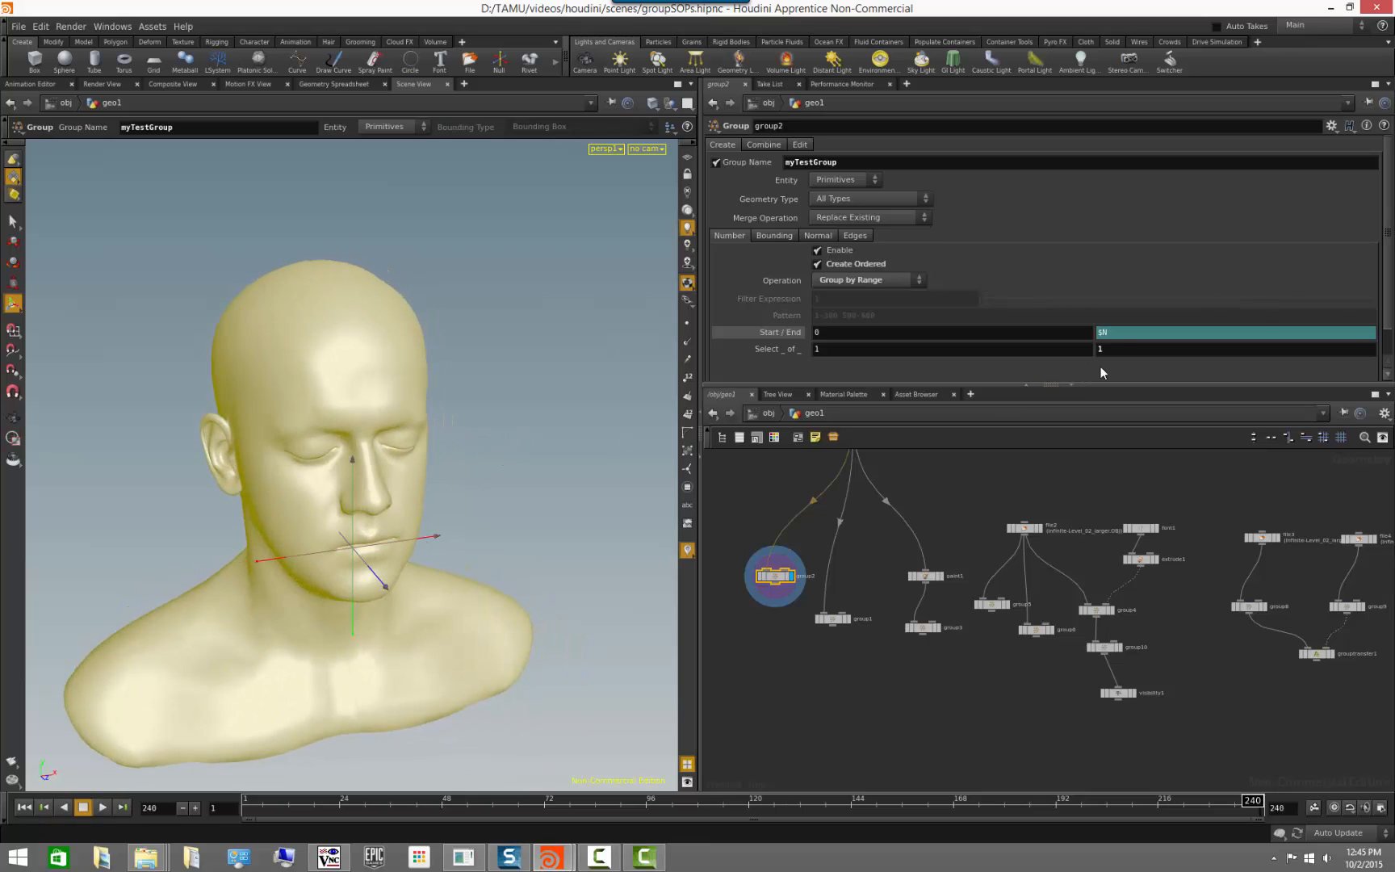
- Try group2's range selection with 1 of 2 and 1 of 3 primitives
left_click(1124, 348)
key("BackSpace")
type("2")
key("Return")
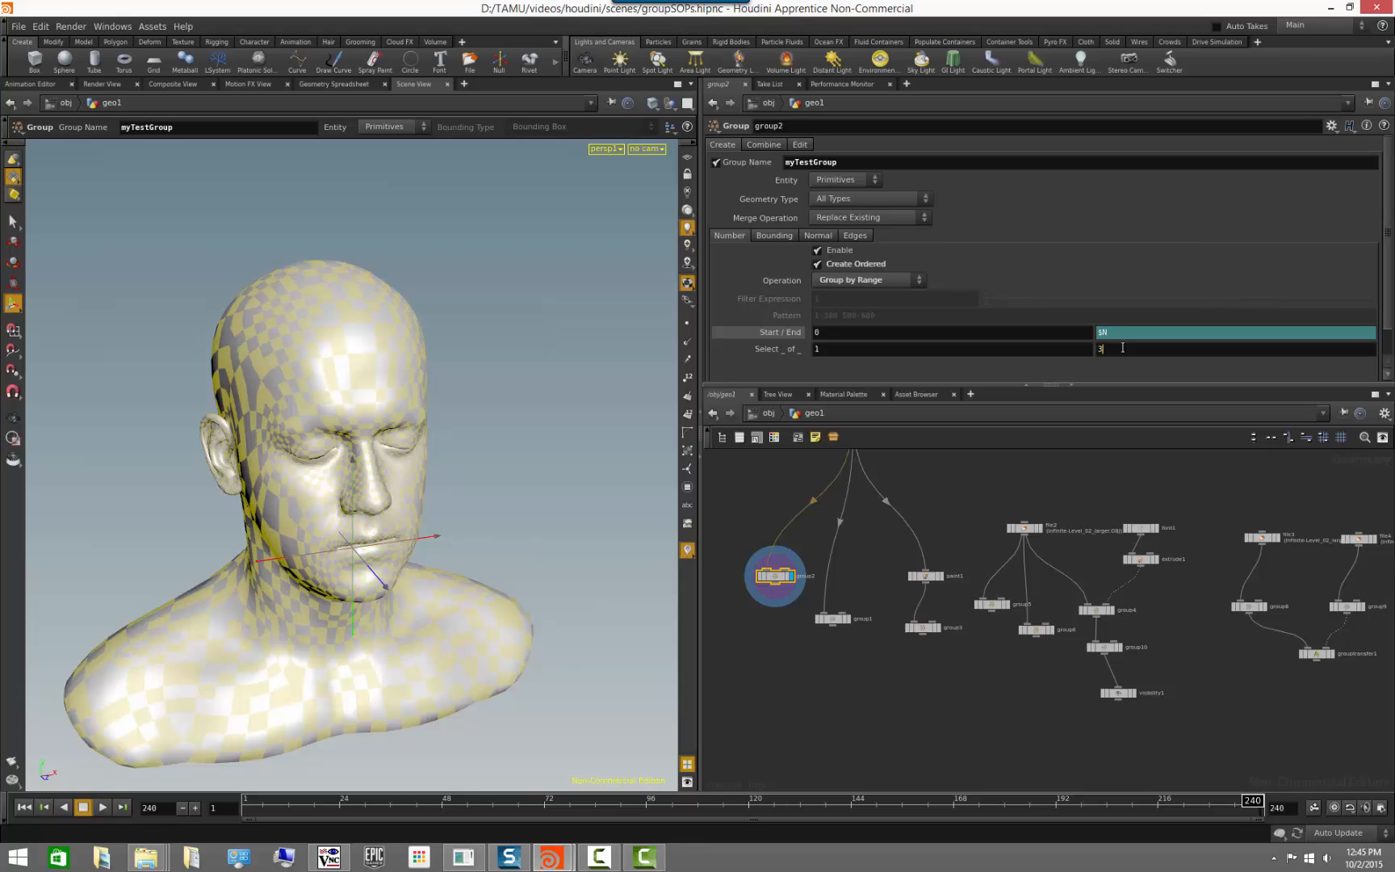
key("Return")
key("Escape")
left_click_drag(364, 561, 129, 509)
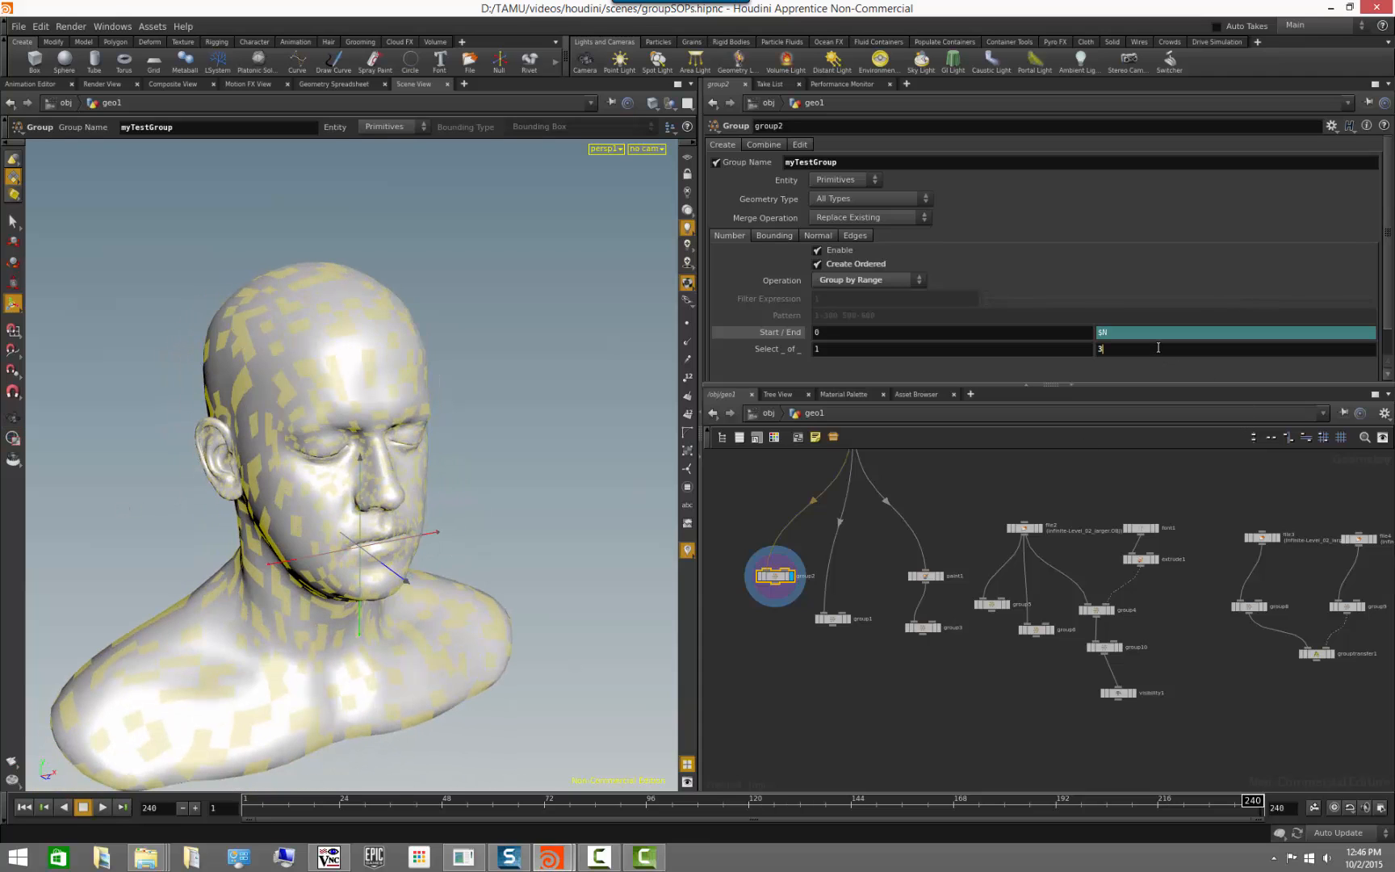
- Set group2's range to select 1 of 10 primitives and inspect the grouped faces
key("BackSpace")
type("10")
key("Return")
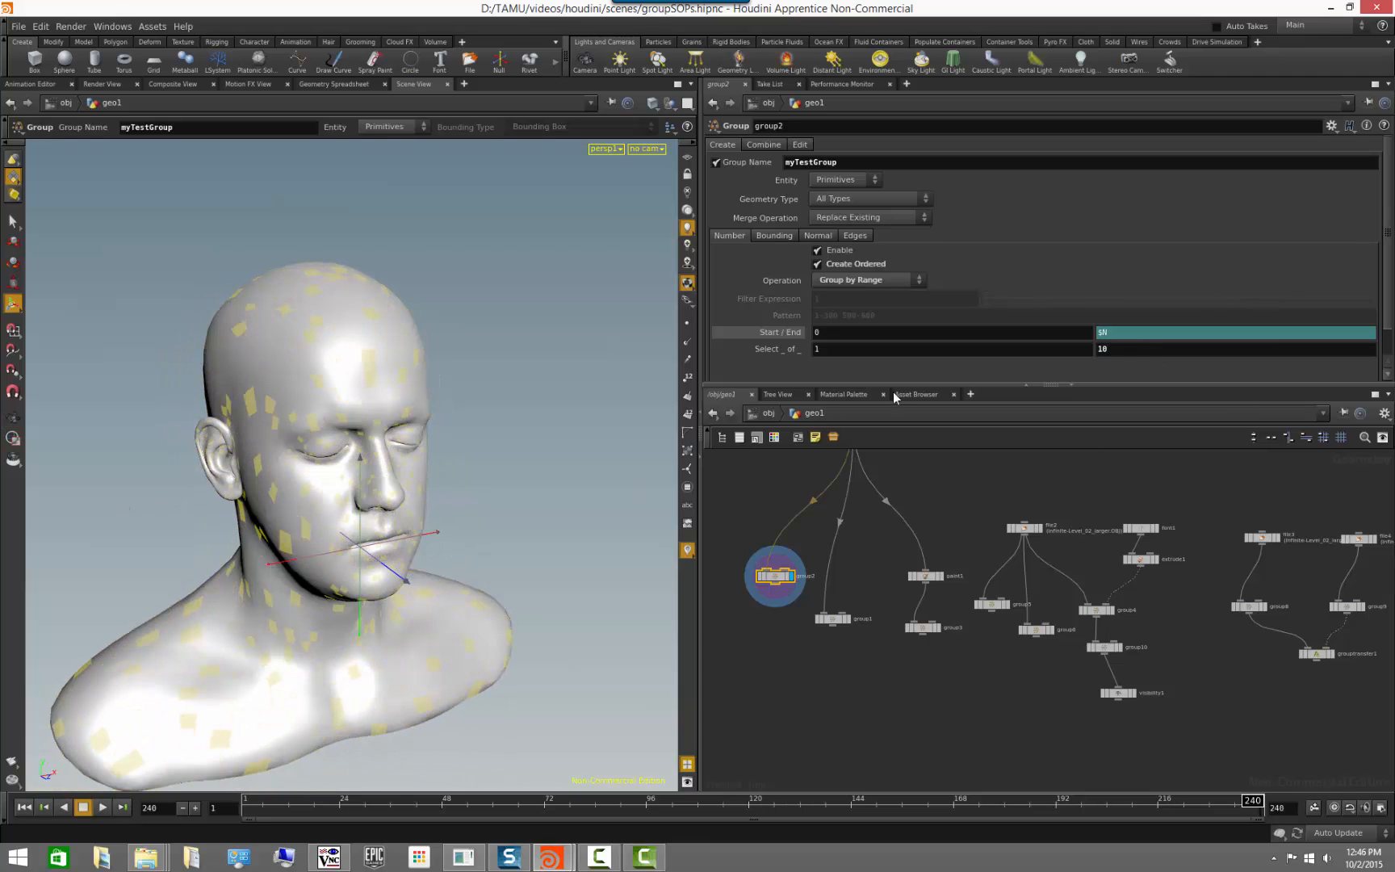
left_click_drag(360, 492, 397, 478, "alt")
- Set group2's Select _ of _ values to 1 and 1 so every primitive in the range is grouped
left_click(846, 352)
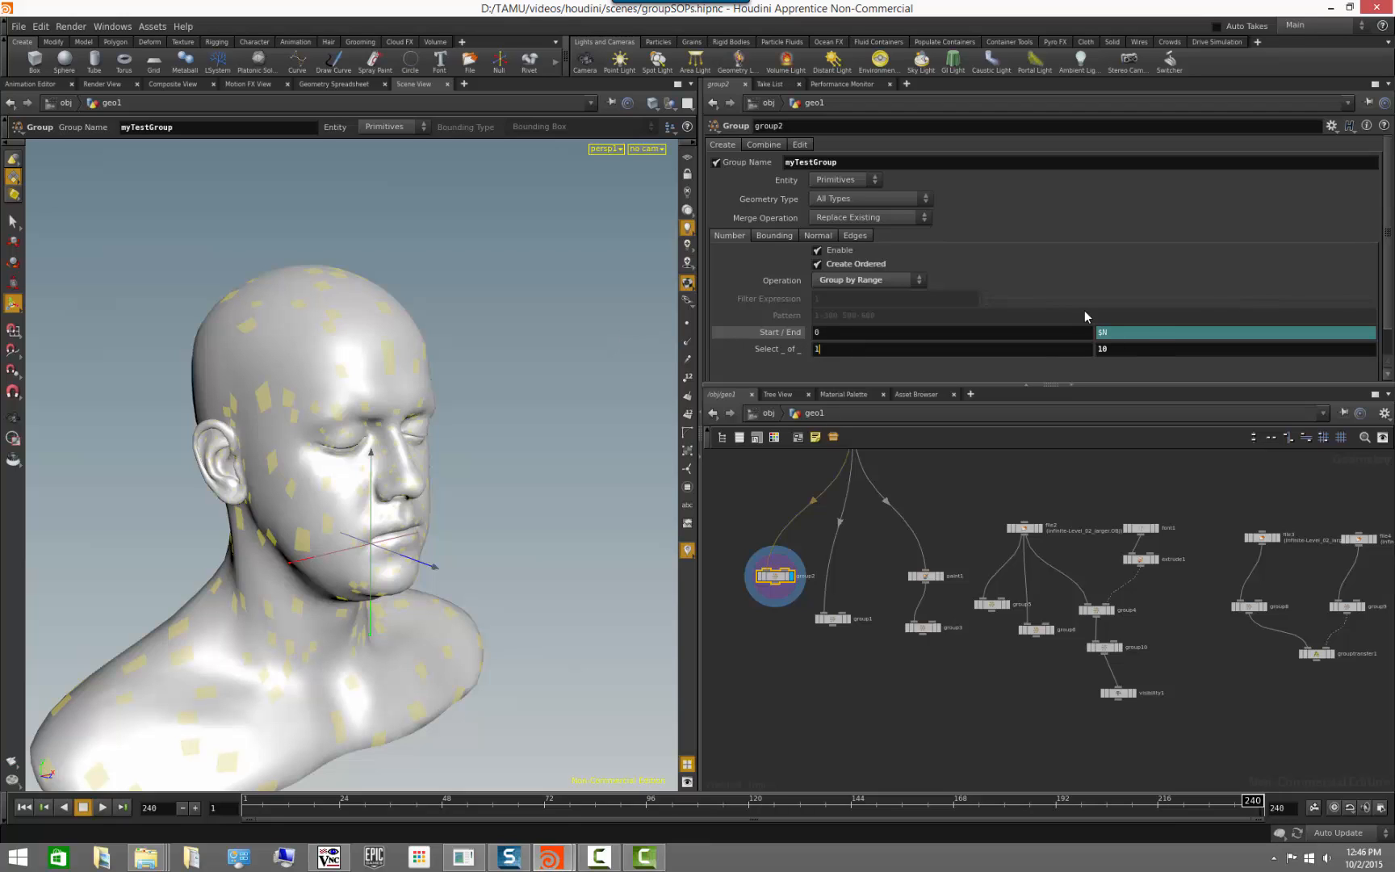
left_click(1150, 348)
key("BackSpace")
key("Return")
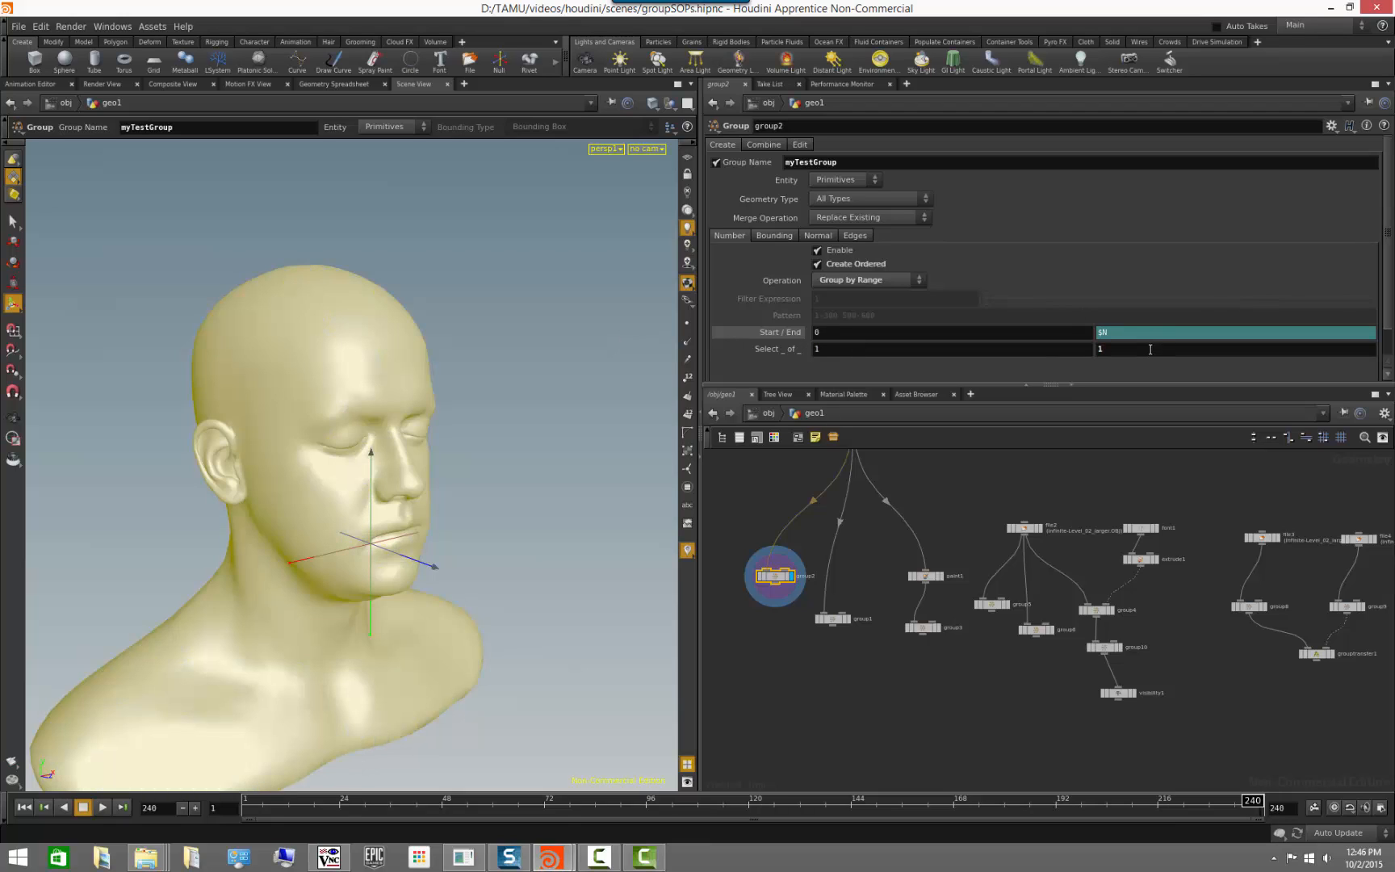
- Delete the expression channel on group2's range end, set the end to 100, and inspect the grouped faces on the side of the head
right_click(1135, 331)
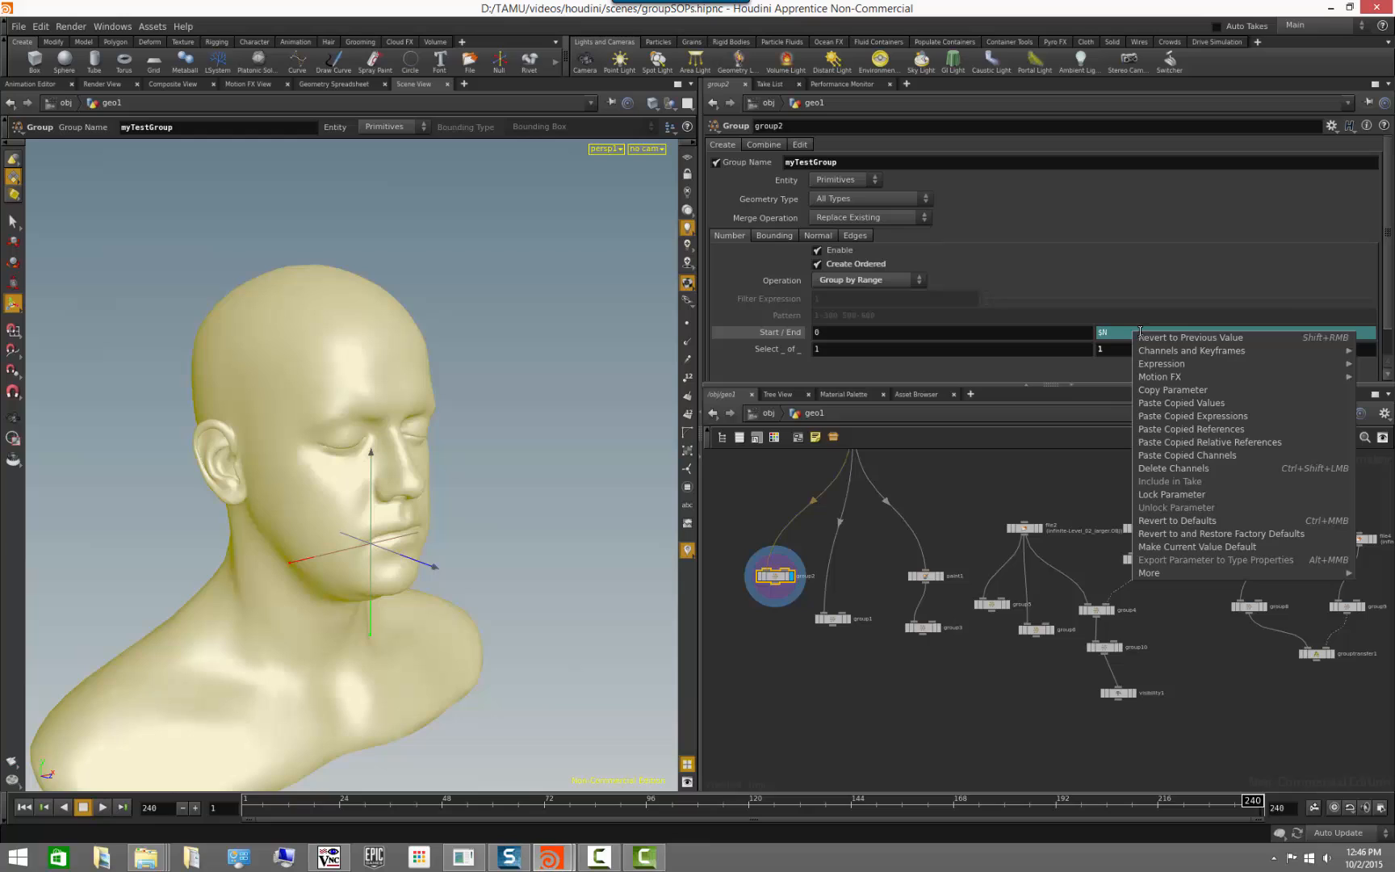
left_click(1192, 473)
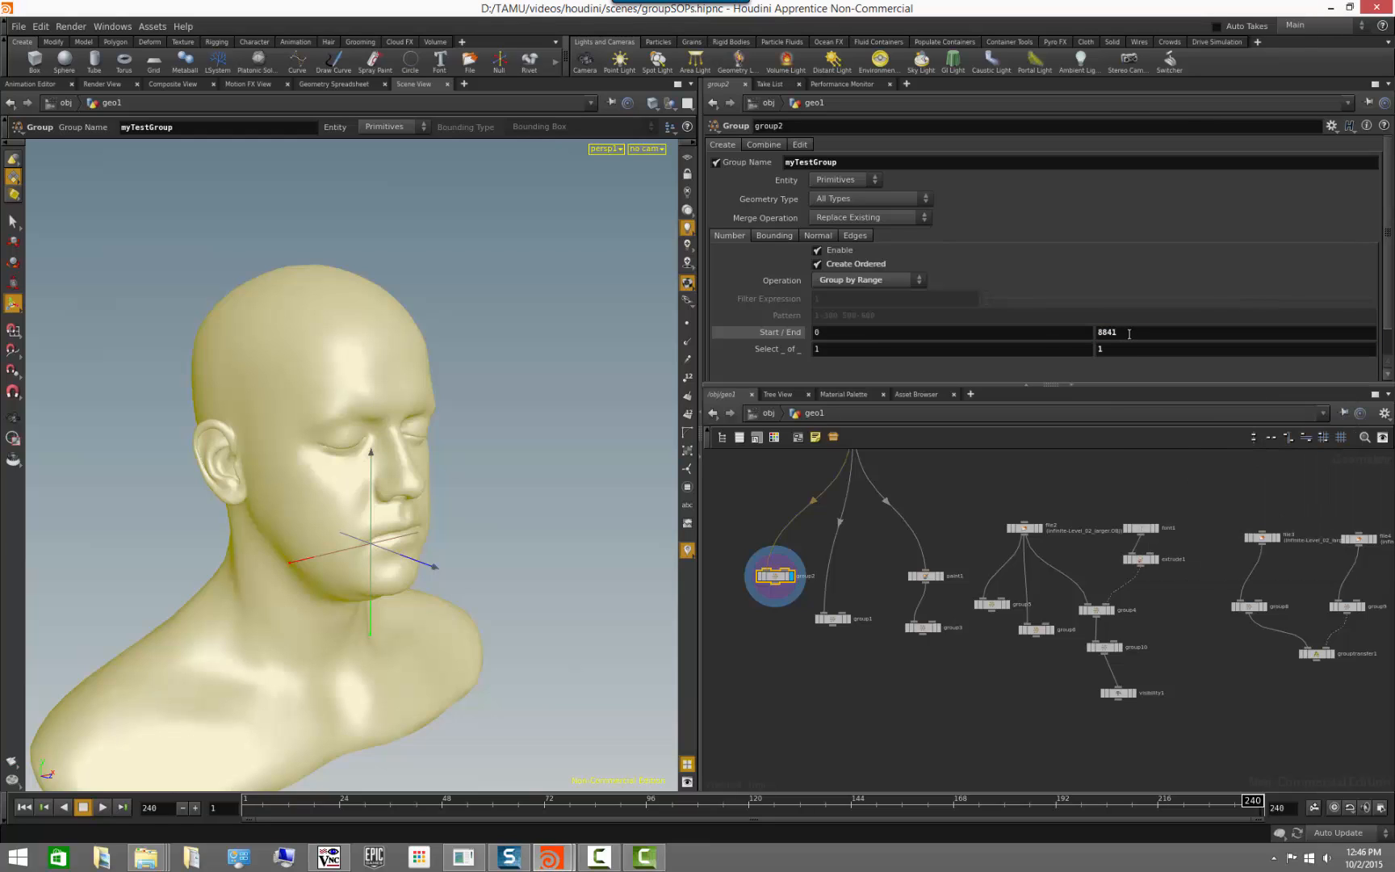
left_click(1130, 332)
type("100")
key("Return")
left_click_drag(565, 408, 351, 438, "alt")
right_click_drag(350, 438, 626, 517, "alt")
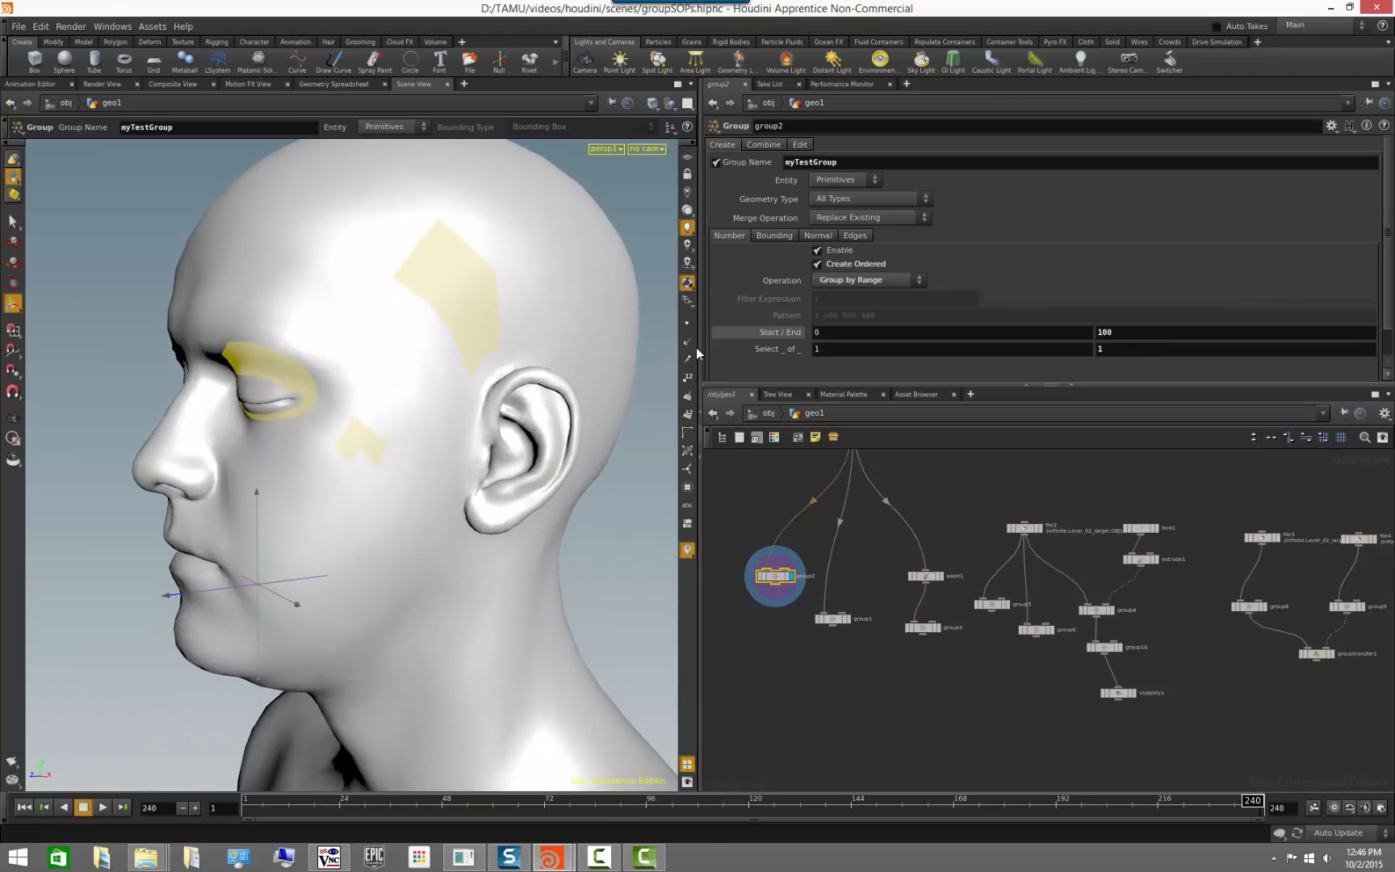
- Toggle the primitive number display on and off, and inspect group2's grouped faces from the side and front of the head
left_click(687, 413)
left_click_drag(456, 462, 521, 470)
left_click(687, 415)
right_click_drag(568, 503, 386, 498, "alt")
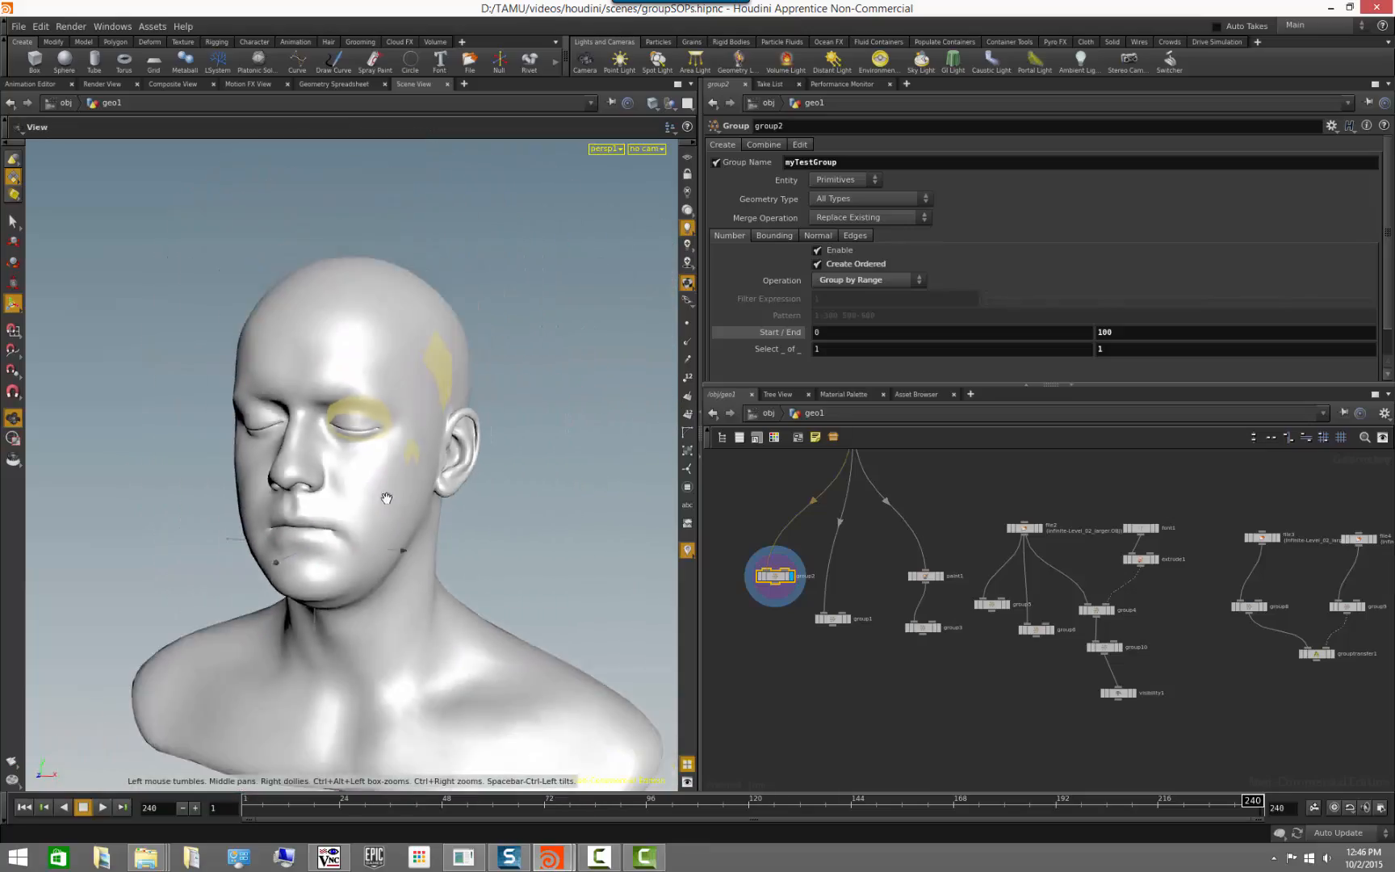
left_click_drag(386, 499, 429, 514, "alt")
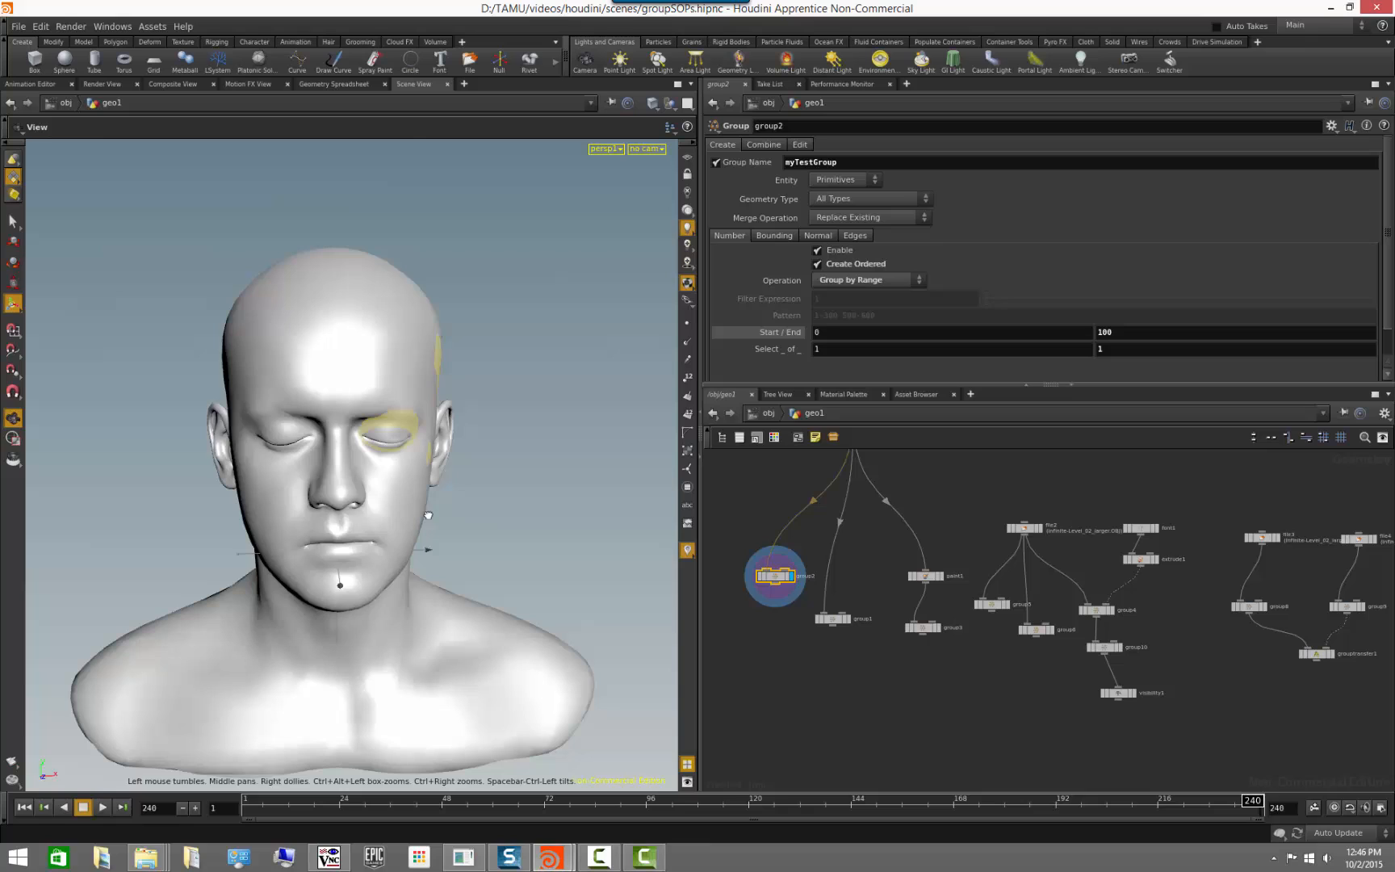
- Select and display the group1 node, with the viewport set to Smooth Wire Shaded
left_click(834, 622)
left_click(850, 620)
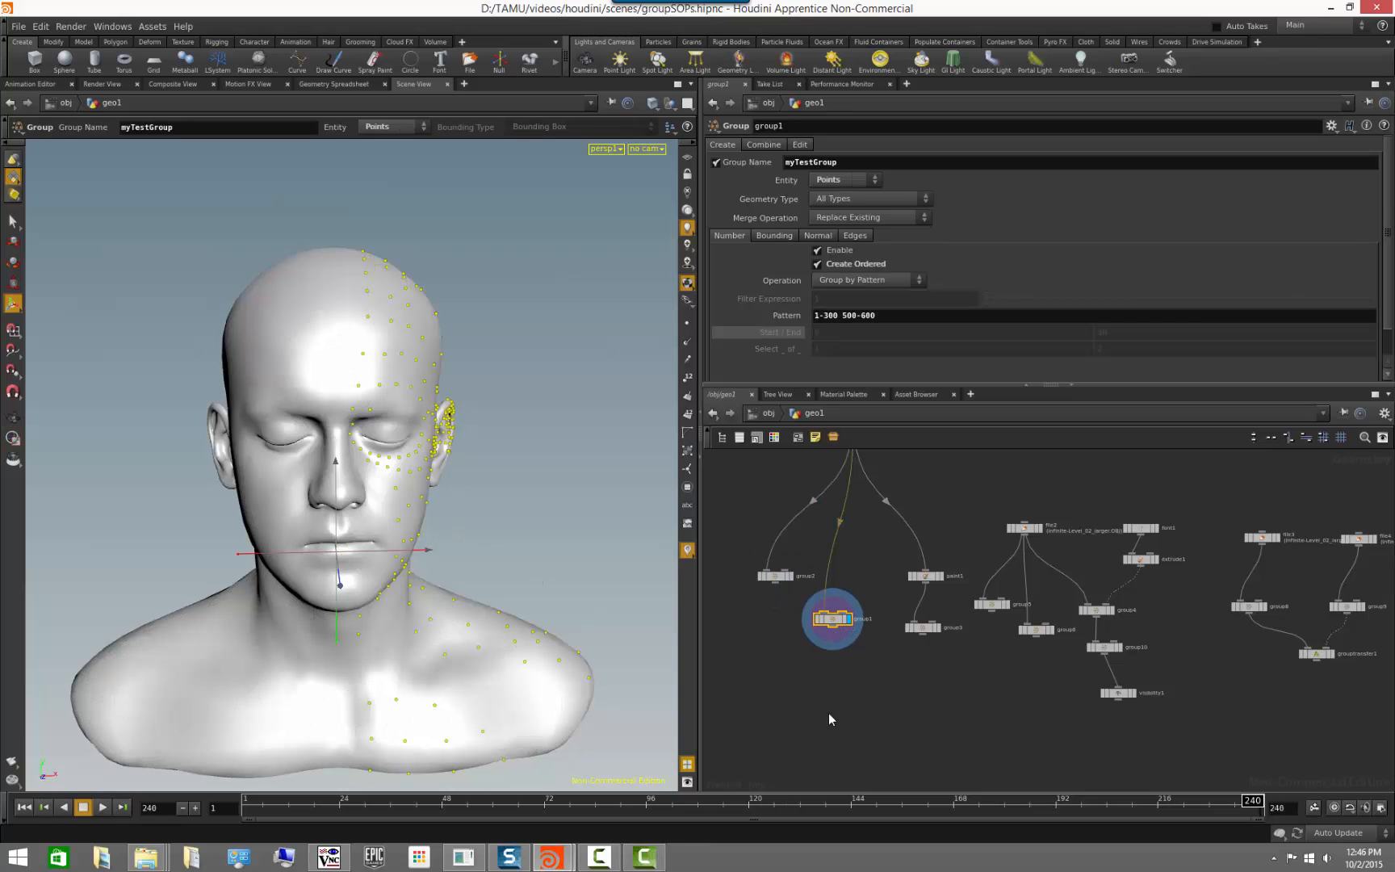
left_click(655, 108)
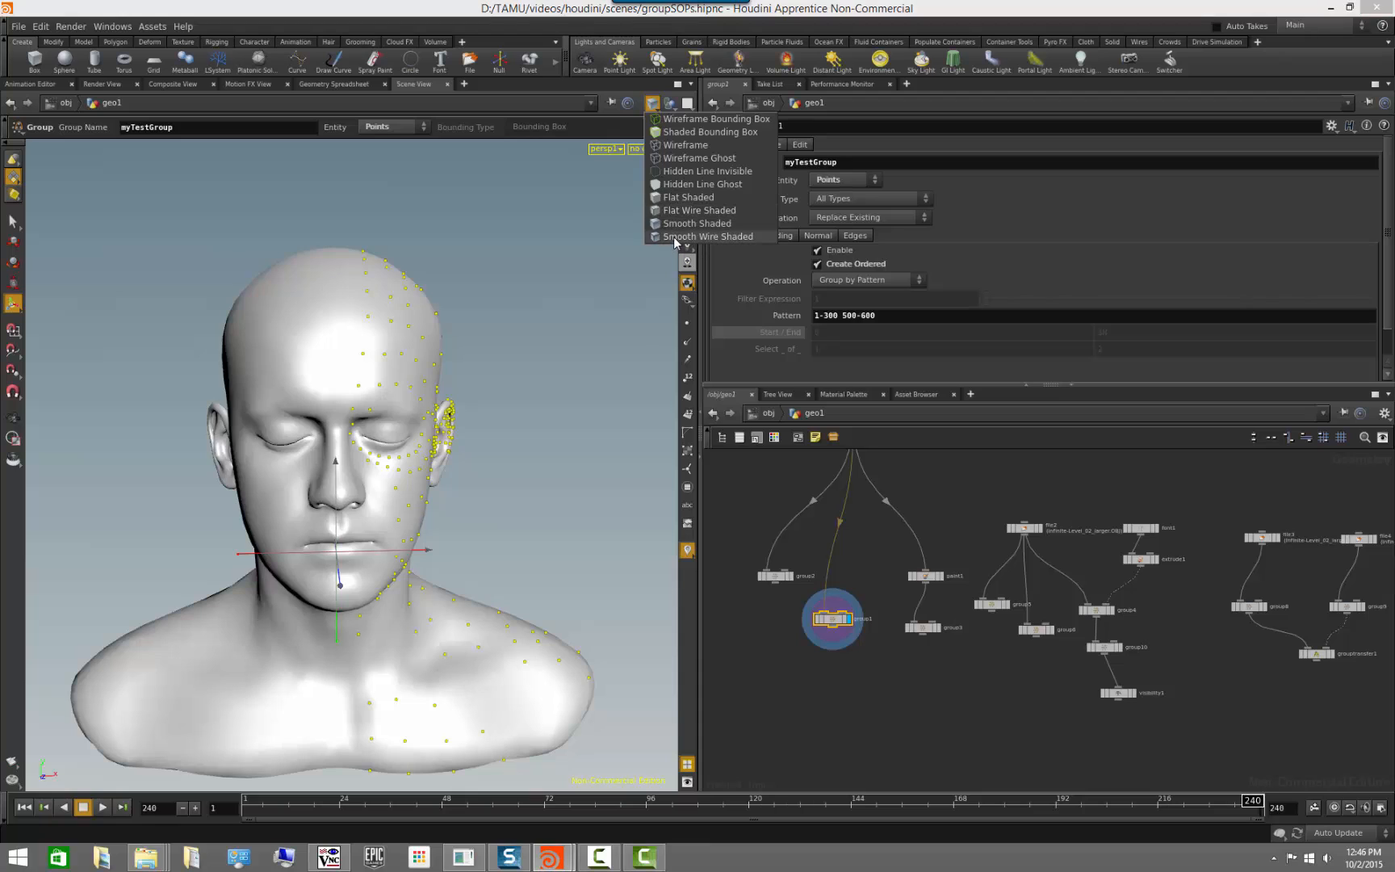
left_click(675, 240)
left_click_drag(591, 411, 506, 442, "alt")
middle_click_drag(506, 442, 465, 453, "alt")
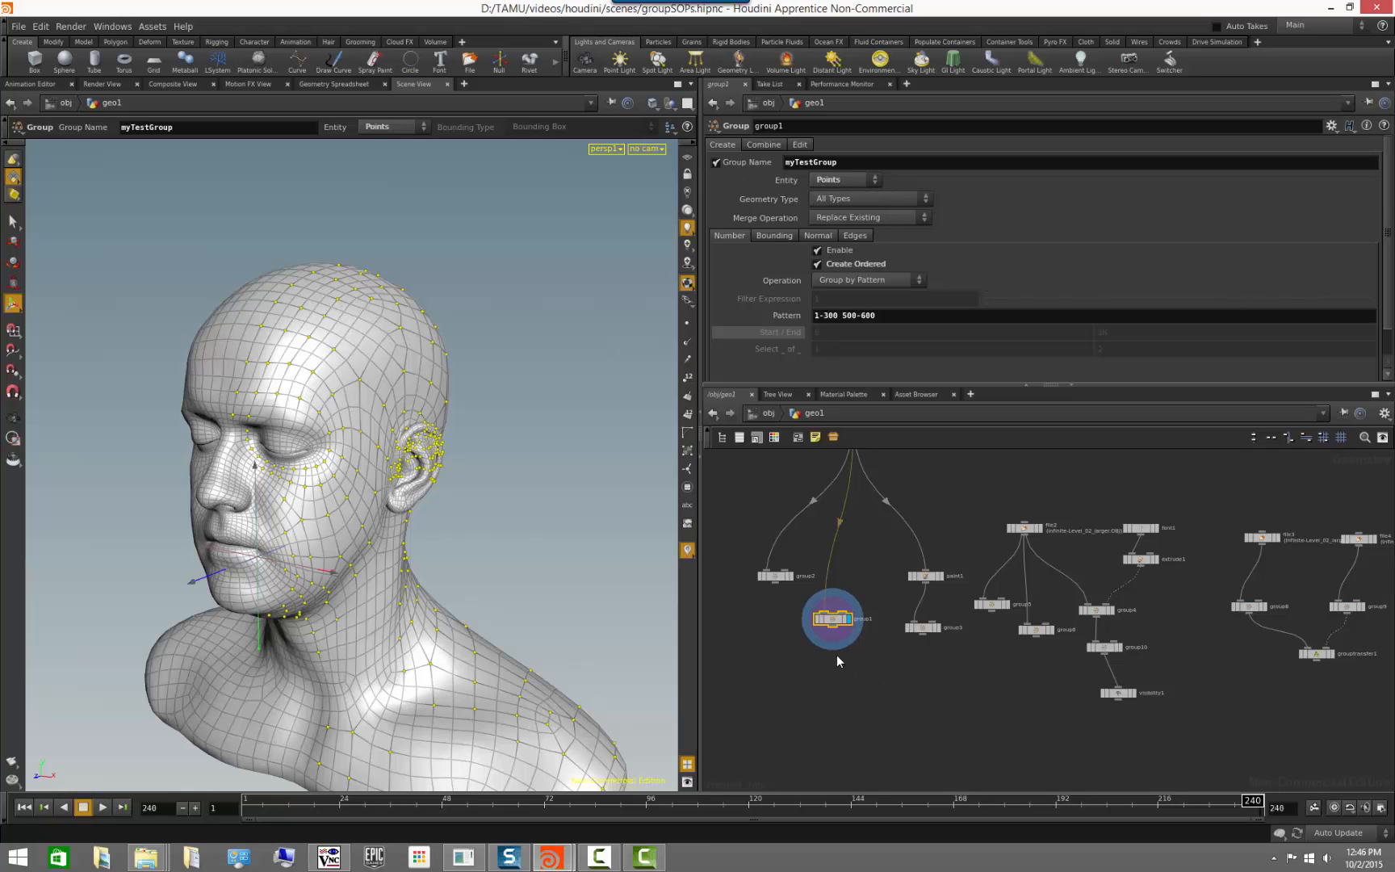
- Compare the node information of group1 and its source file1, checking the point groups
middle_click(831, 623)
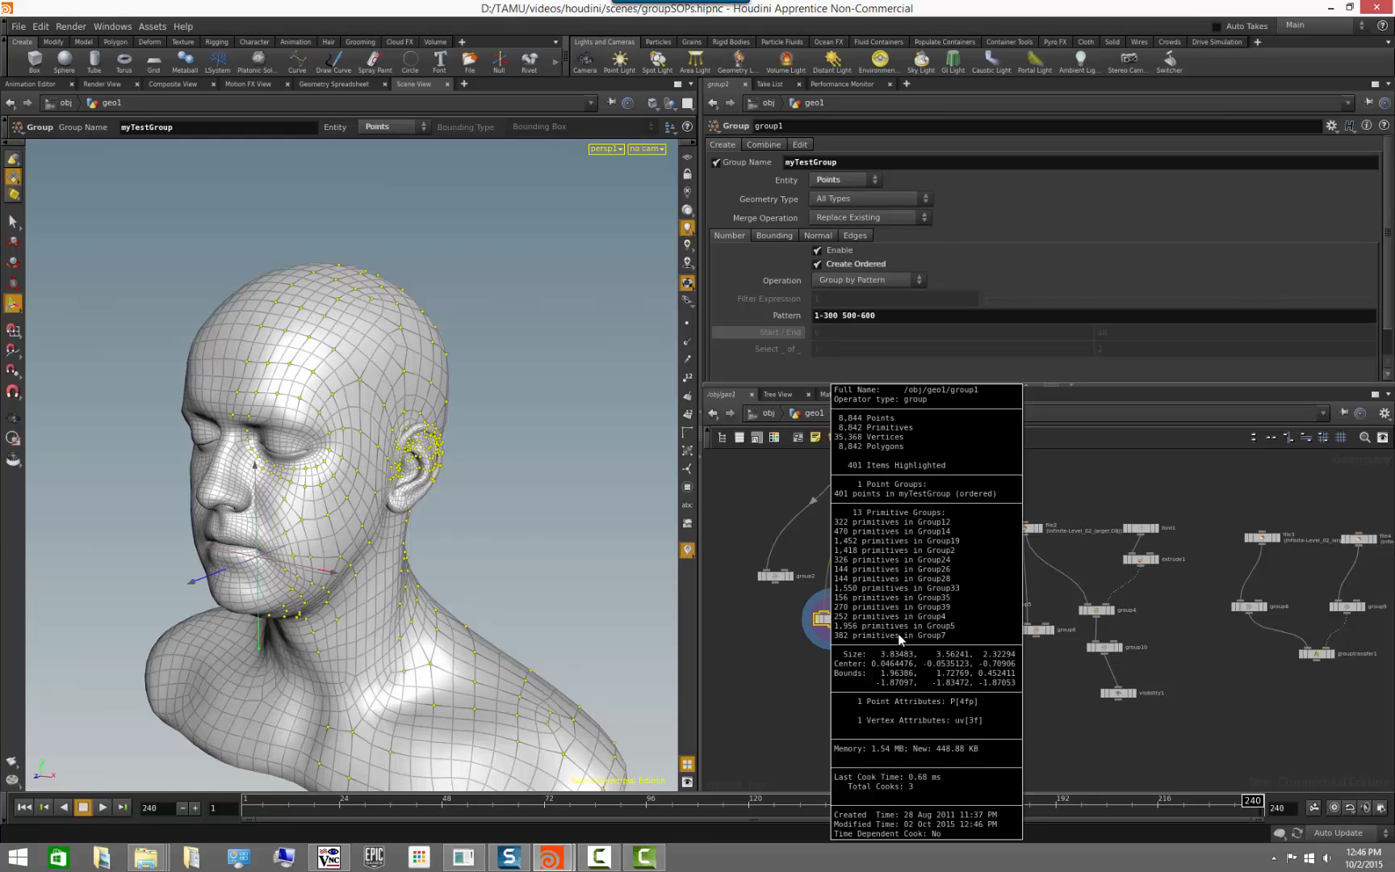
middle_click_drag(854, 497, 860, 574)
middle_click(860, 515)
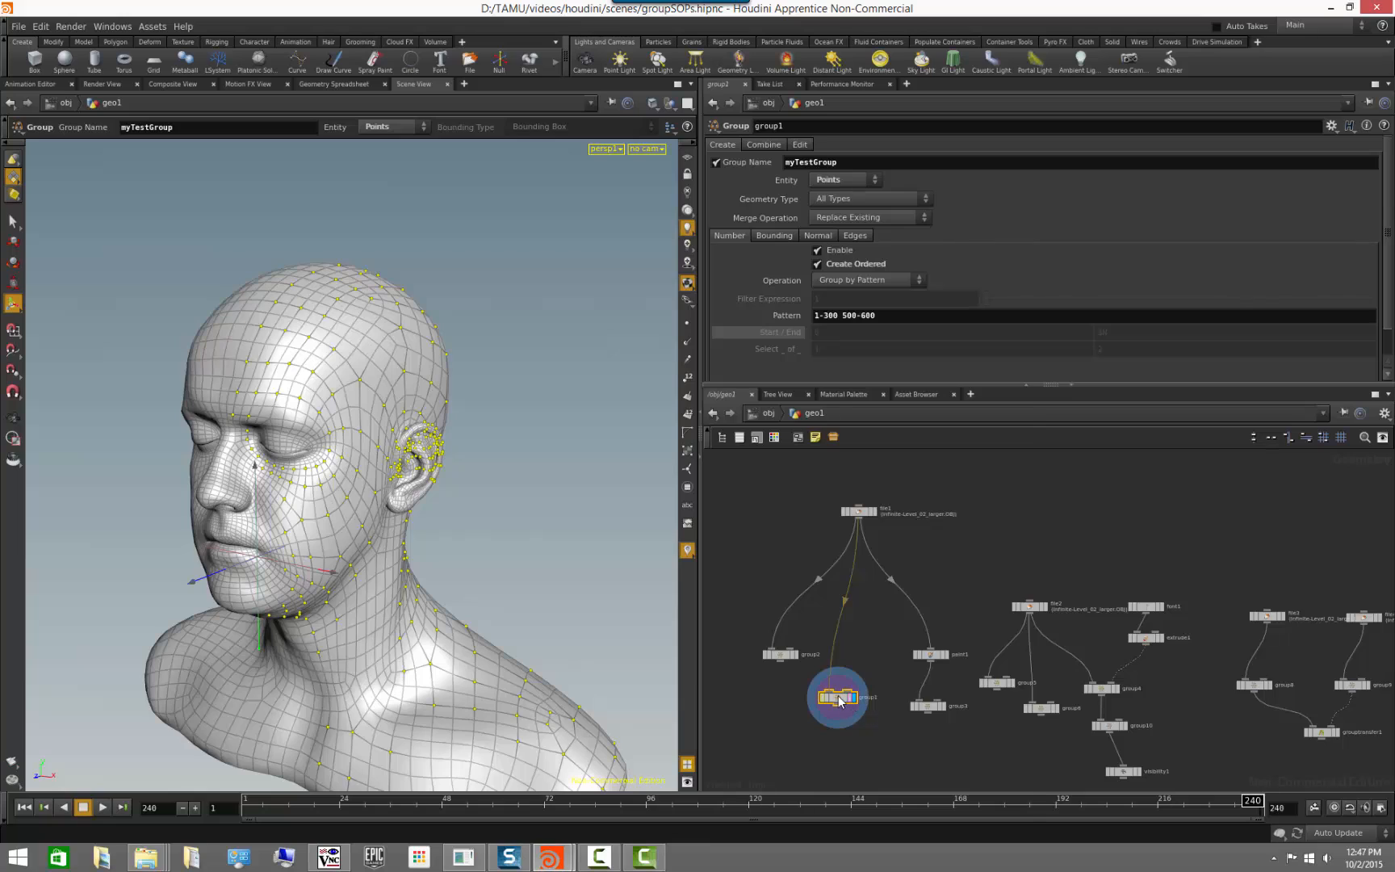
middle_click_drag(840, 700, 856, 499)
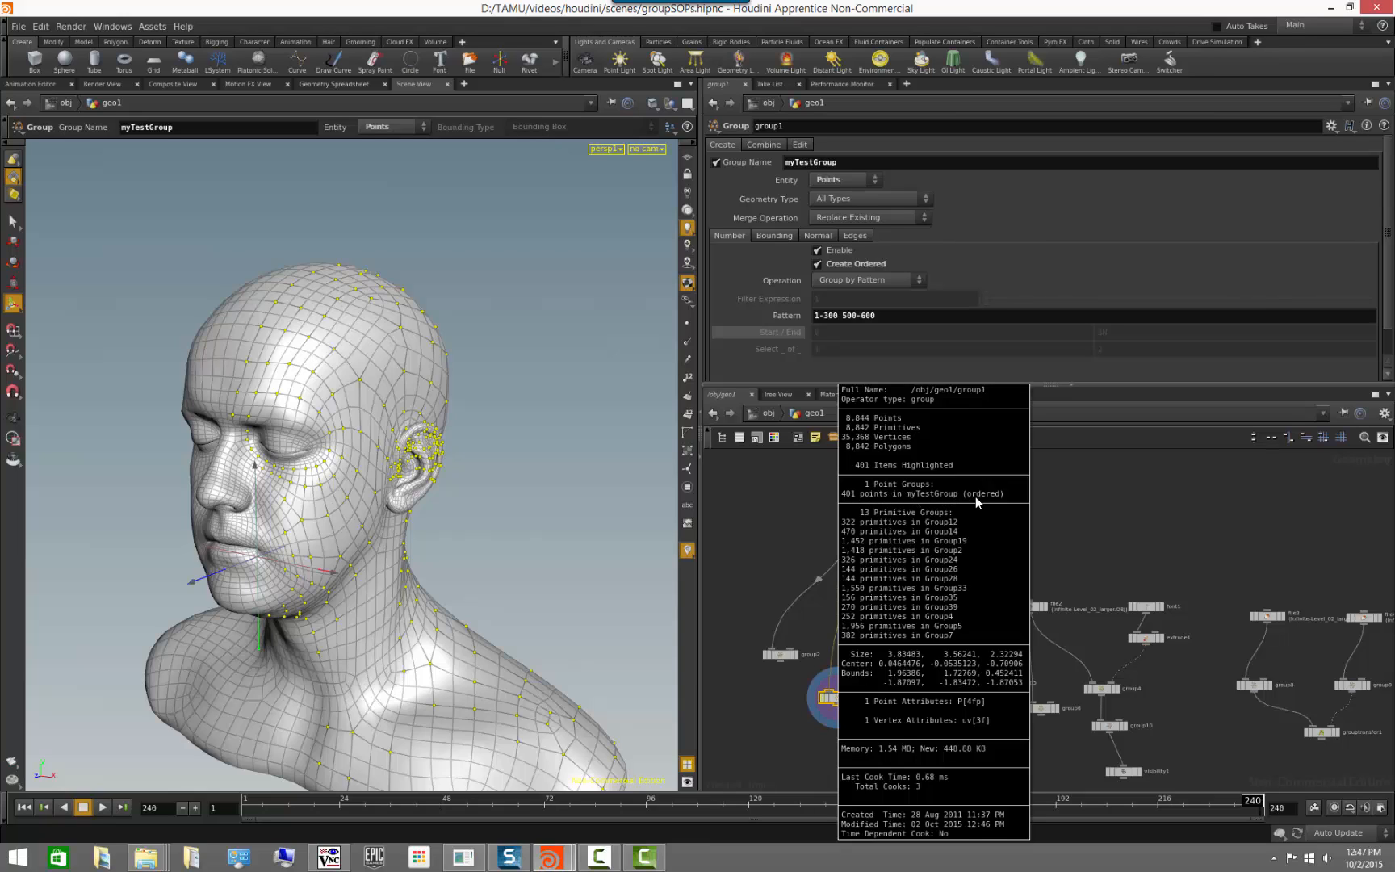
mouse_move(975, 497)
middle_mouse_down()
mouse_move(854, 501)
mouse_move(952, 495)
middle_mouse_up()
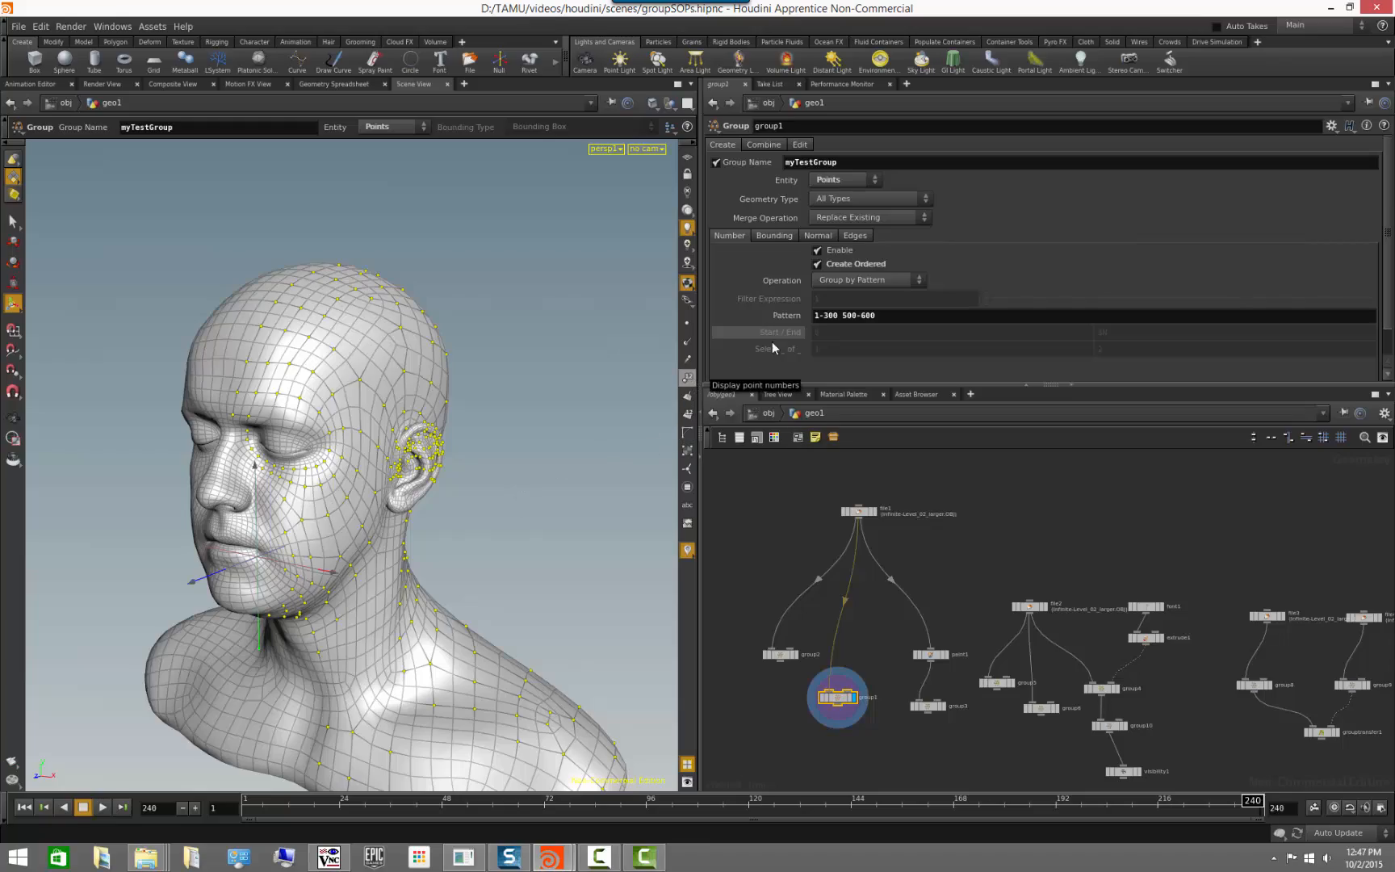
- Display the point numbers, examine them up close on the side of the head, and hide them again
left_click(687, 378)
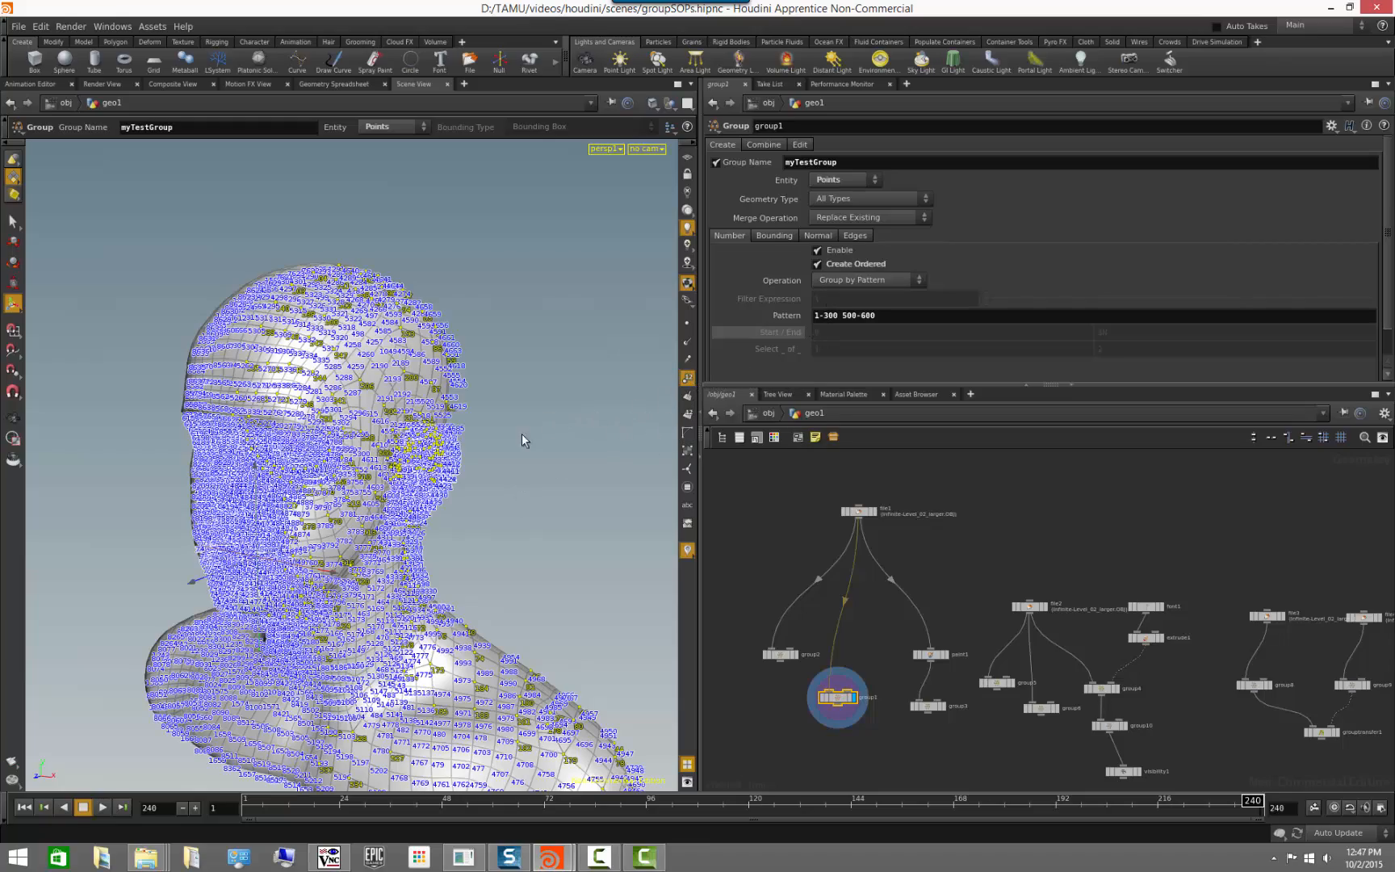
left_click_drag(337, 488, 346, 595, "alt")
right_click_drag(346, 595, 550, 612, "alt")
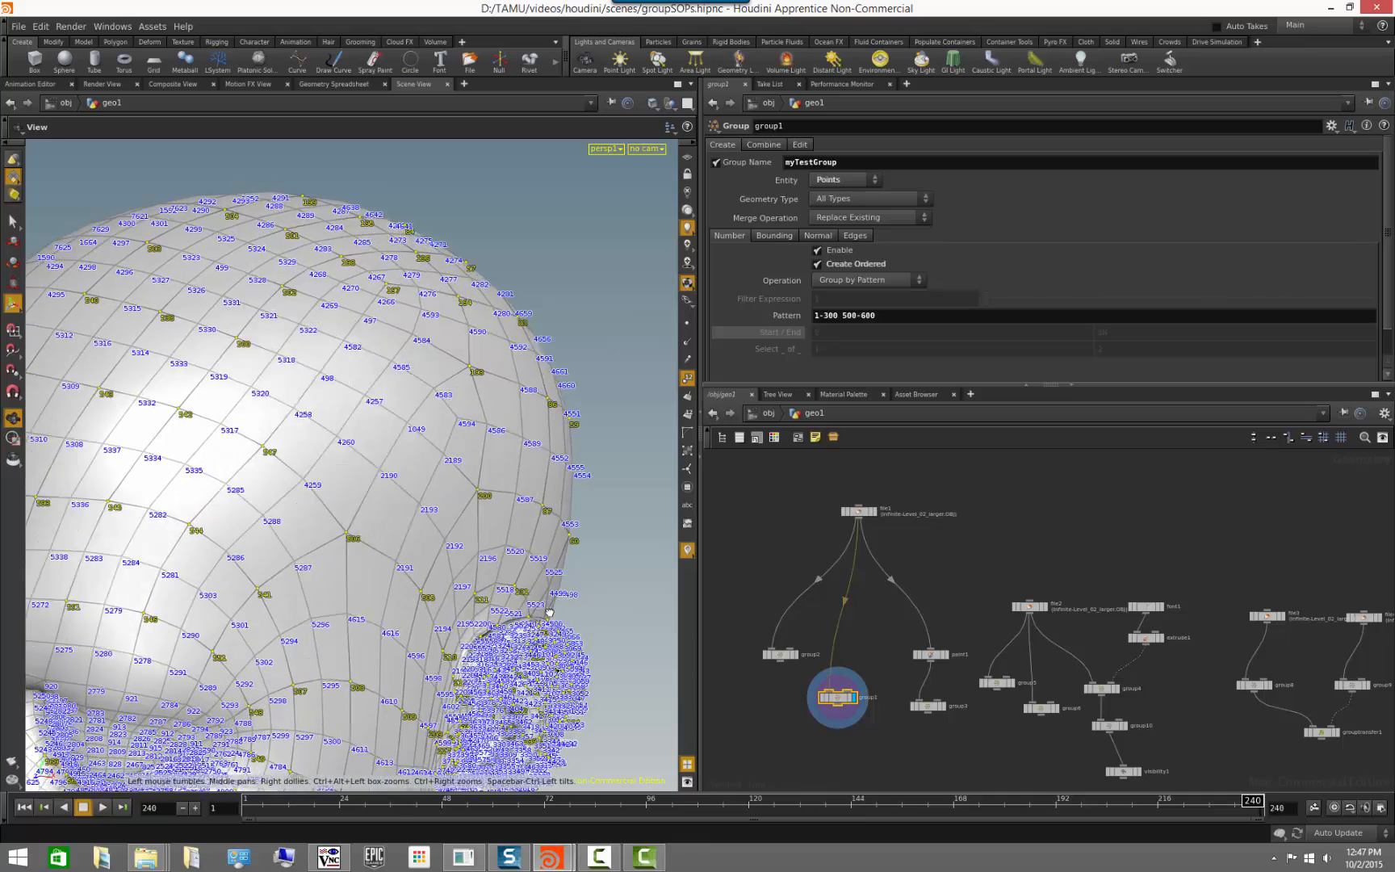
left_click_drag(550, 612, 486, 595, "alt")
key("Return")
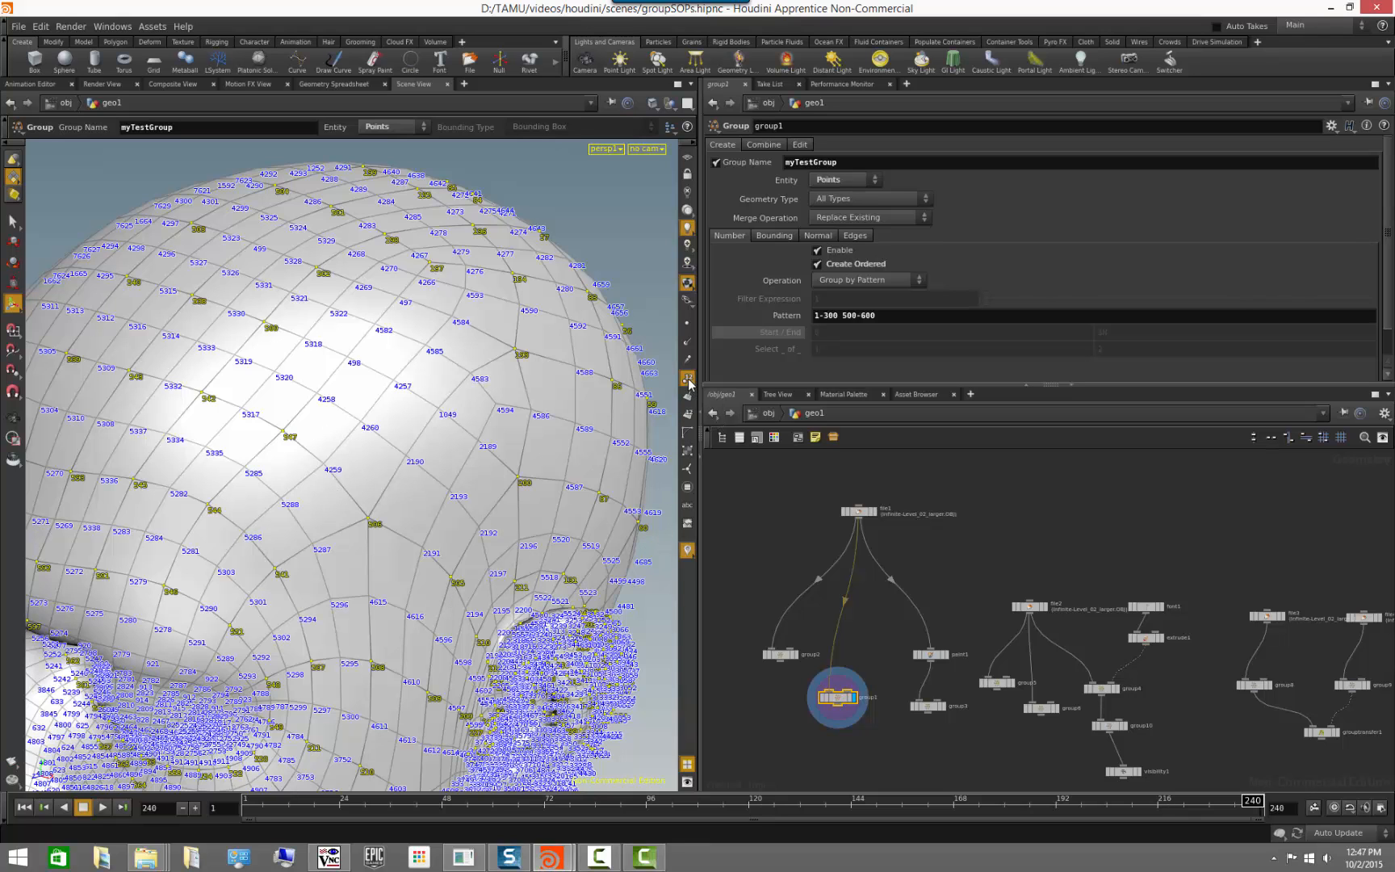
key("Escape")
- Set group1's pattern to 1-1000 and inspect the grouped points on the face and ear
right_click_drag(432, 583, 209, 582, "alt")
left_click_drag(208, 582, 315, 597, "alt")
right_click_drag(315, 597, 408, 654, "alt")
left_click(917, 316)
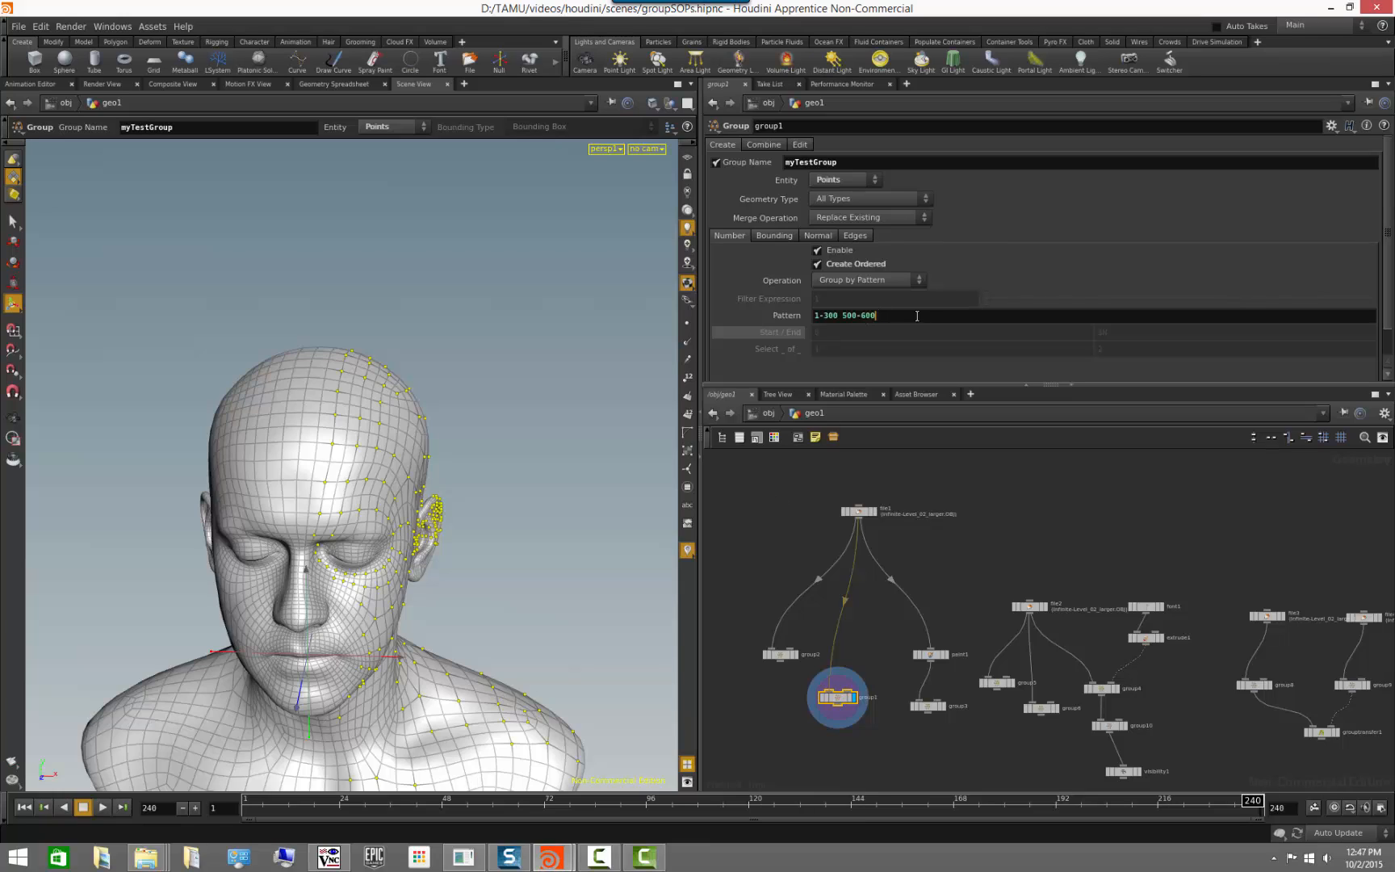
left_click_drag(921, 316, 783, 323)
type("1-1000")
key("Return")
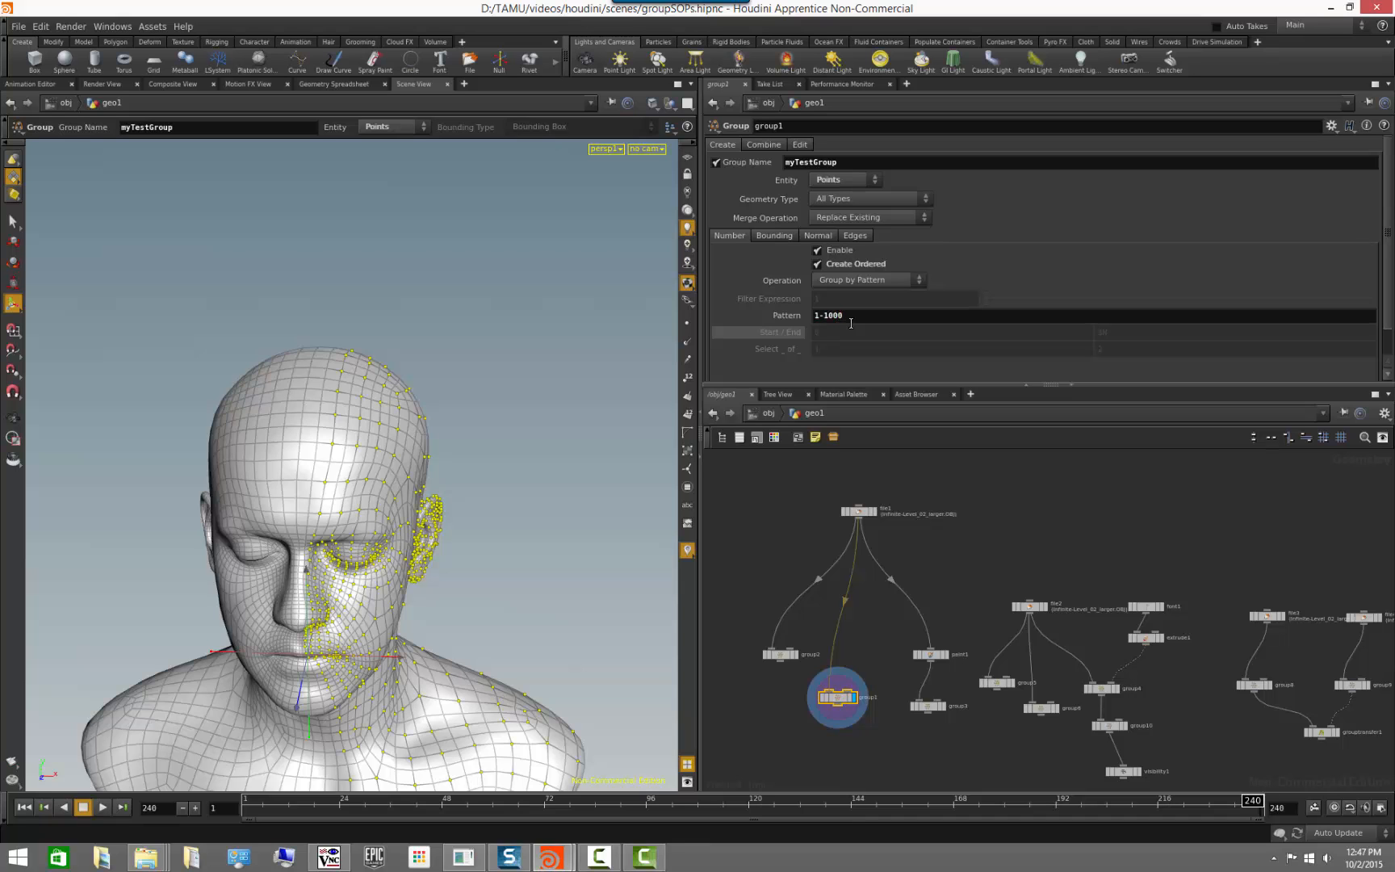
left_click_drag(500, 529, 372, 464, "alt")
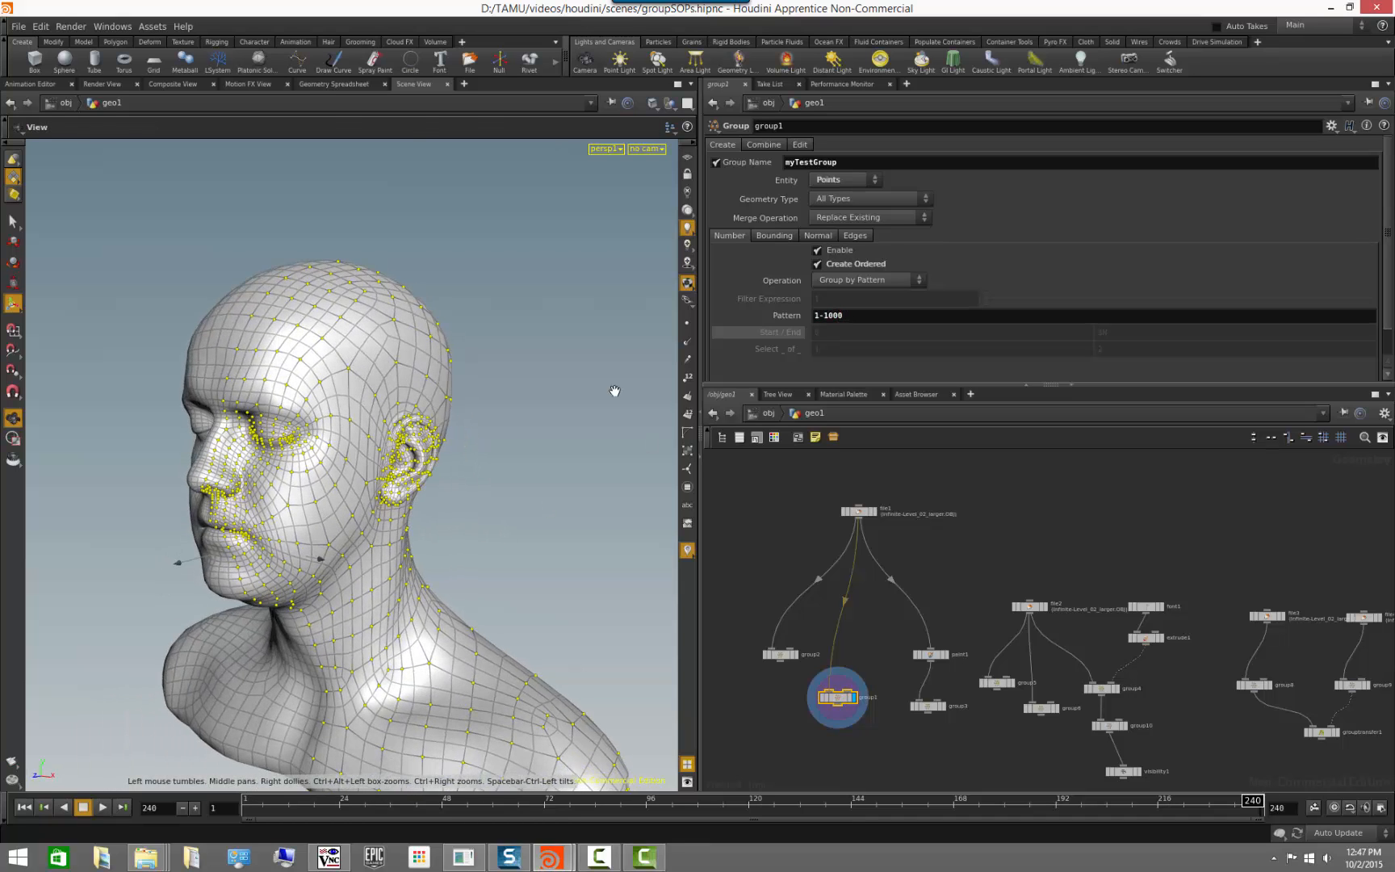
- Extend group1's pattern to 1-1610 and show the grouped points on the head
left_click_drag(824, 314, 837, 316)
middle_click_drag(837, 316, 1226, 303)
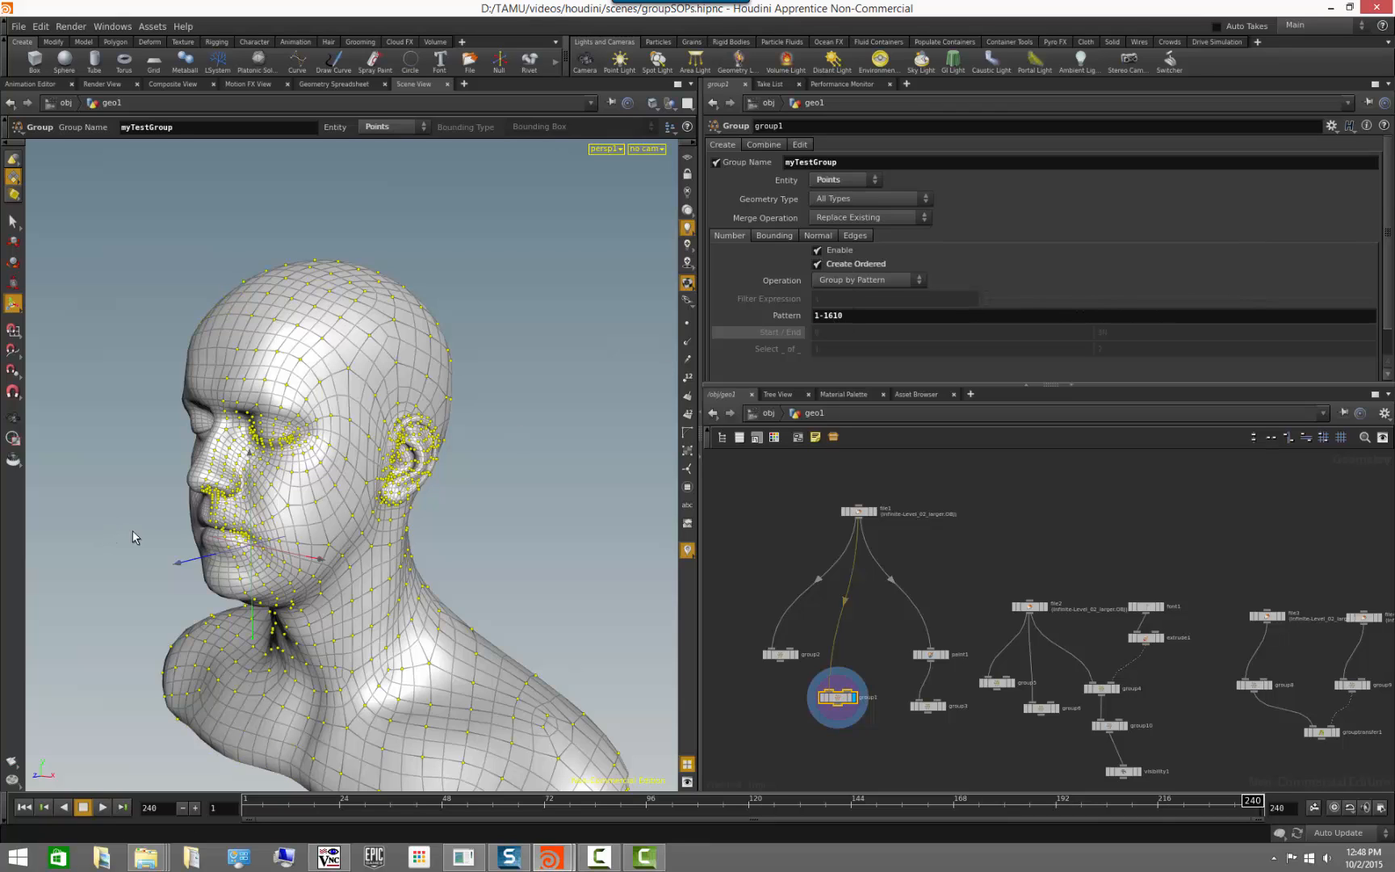
key("s")
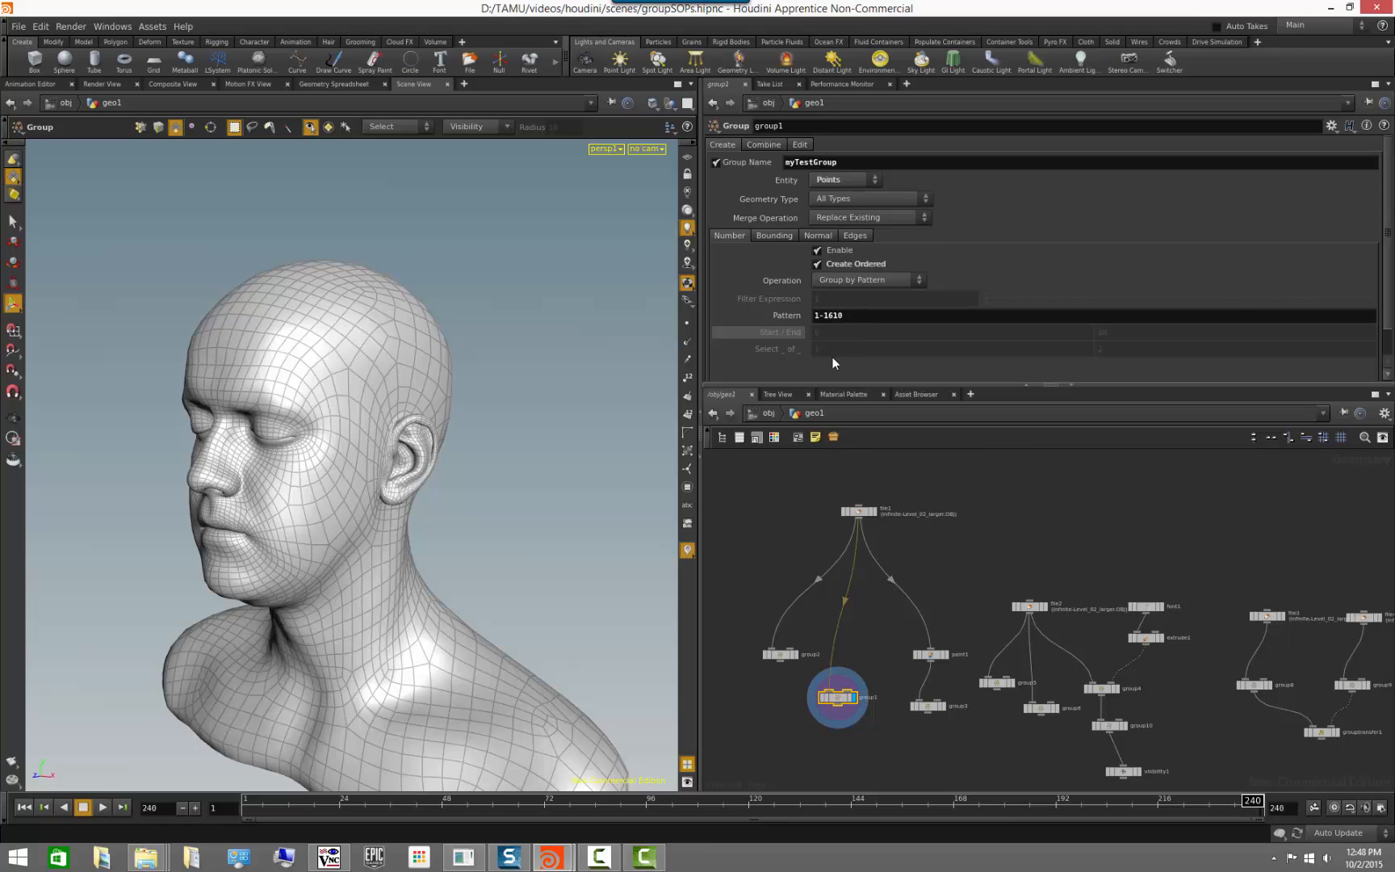
left_click(839, 706)
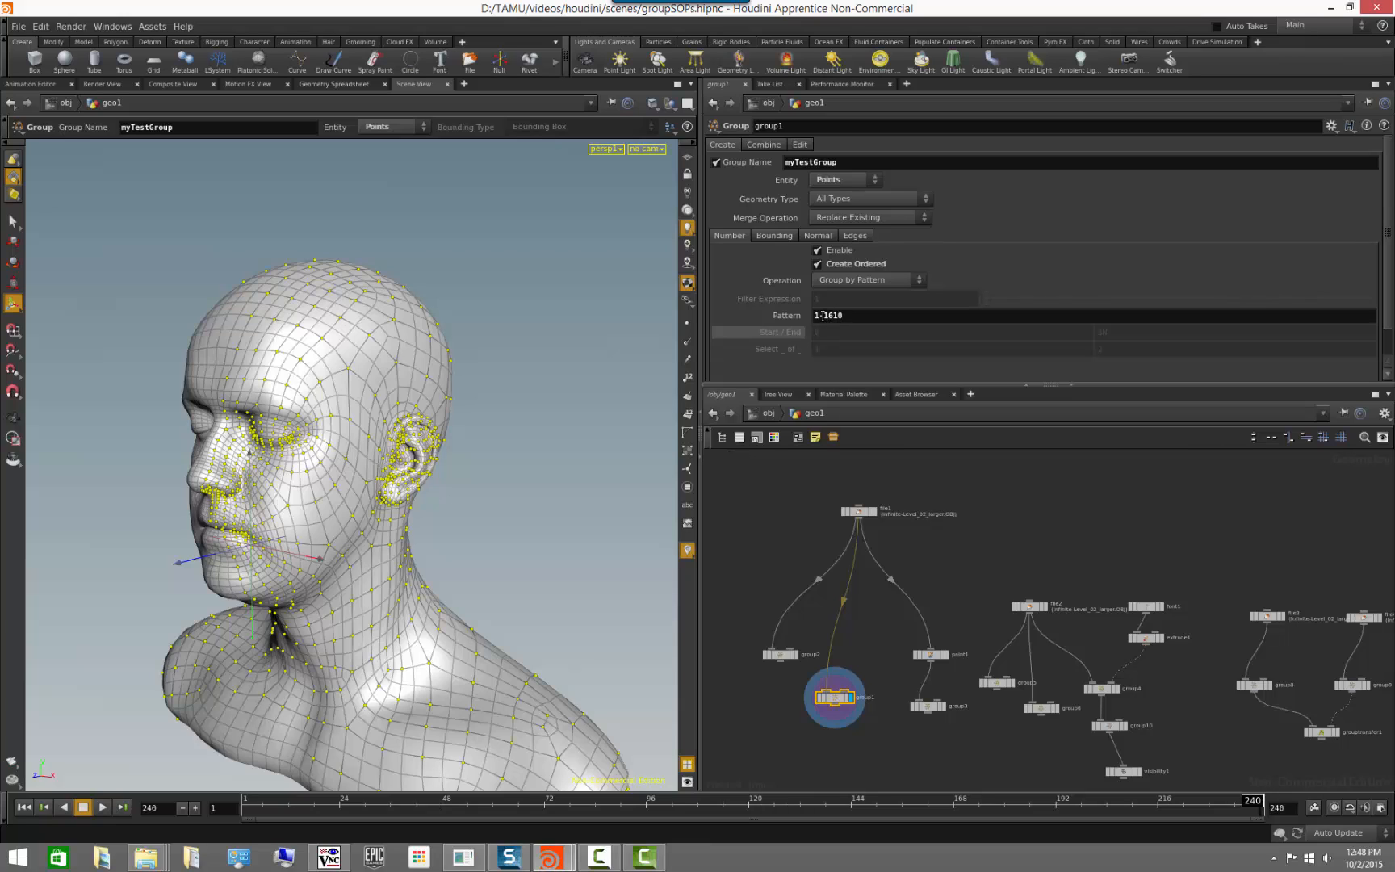
- Change group1's pattern to 50-1610 and inspect the grouped points from the front of the head
left_click_drag(820, 316, 810, 317)
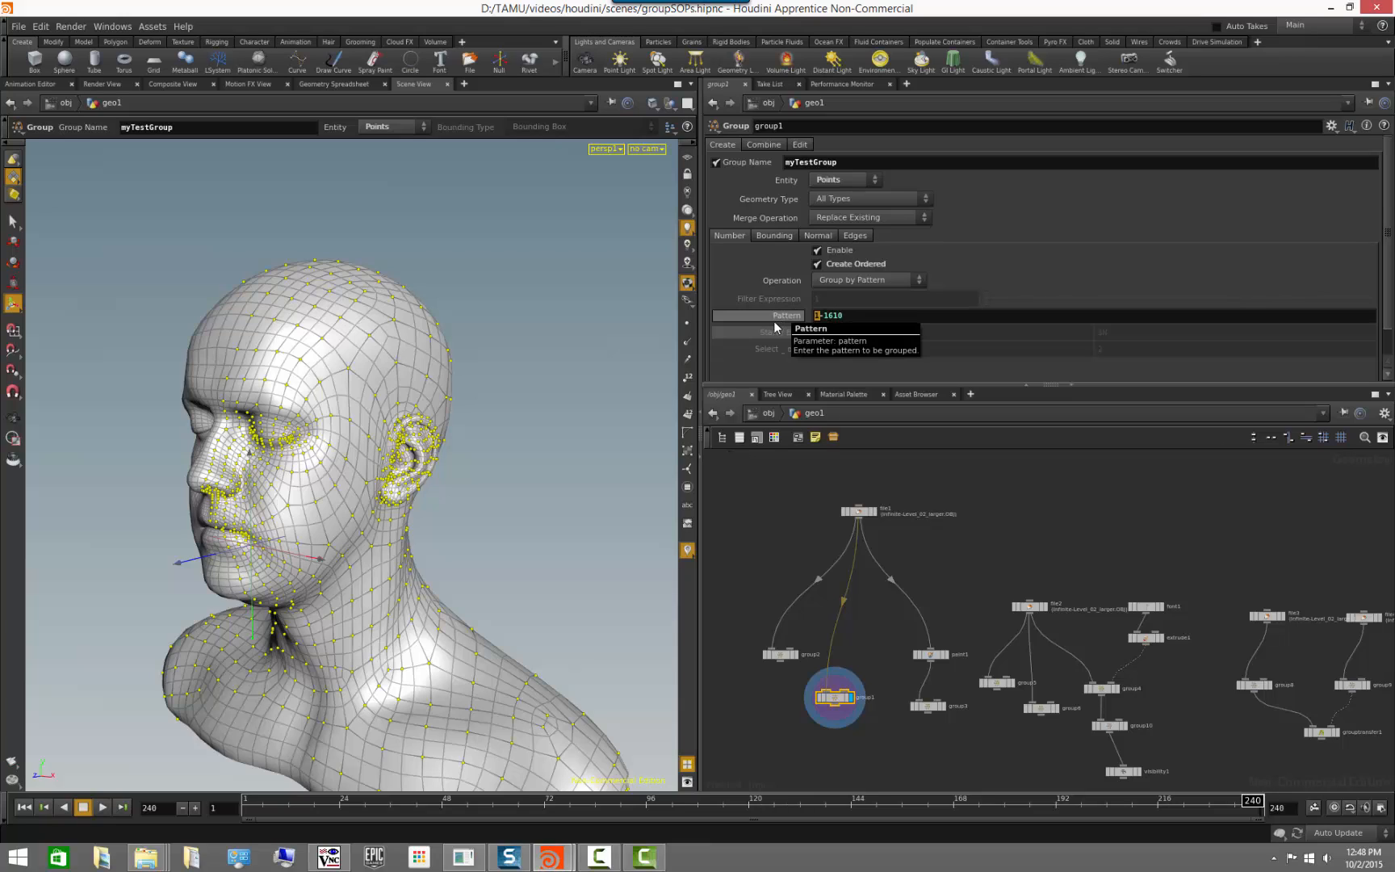
type("50")
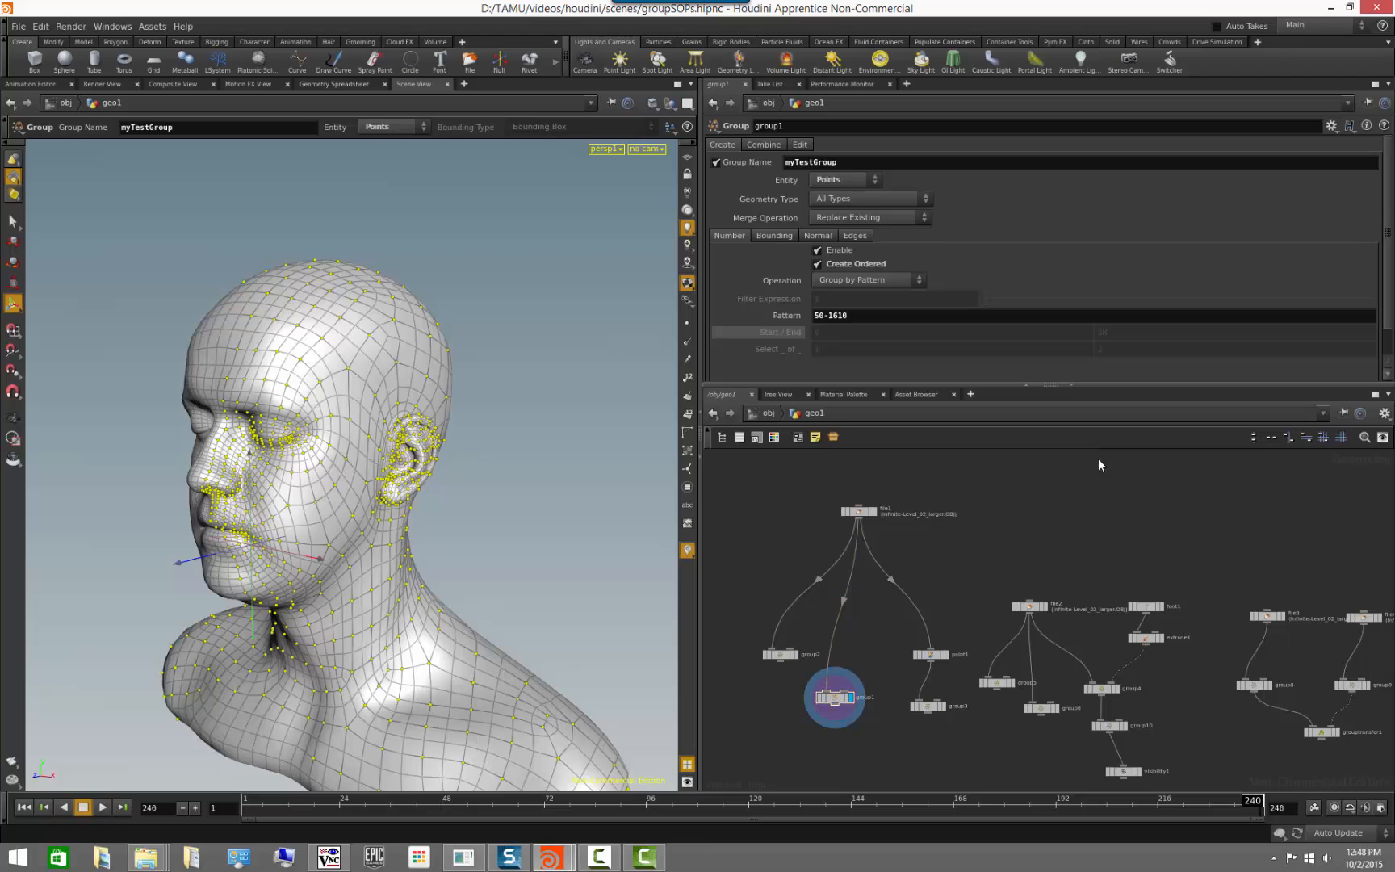
left_click_drag(119, 490, 279, 536, "alt")
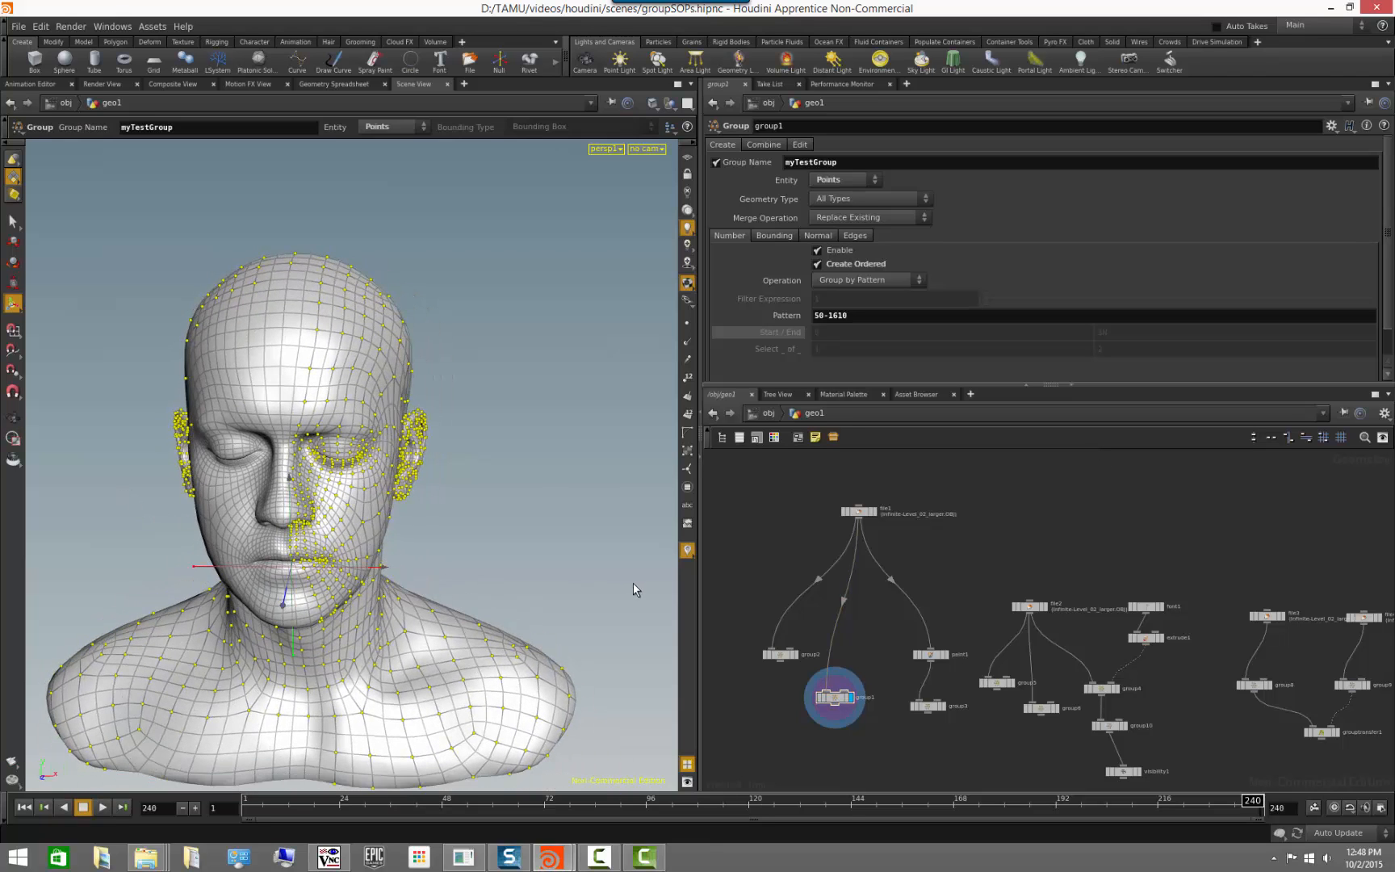
left_click_drag(582, 570, 529, 560, "alt")
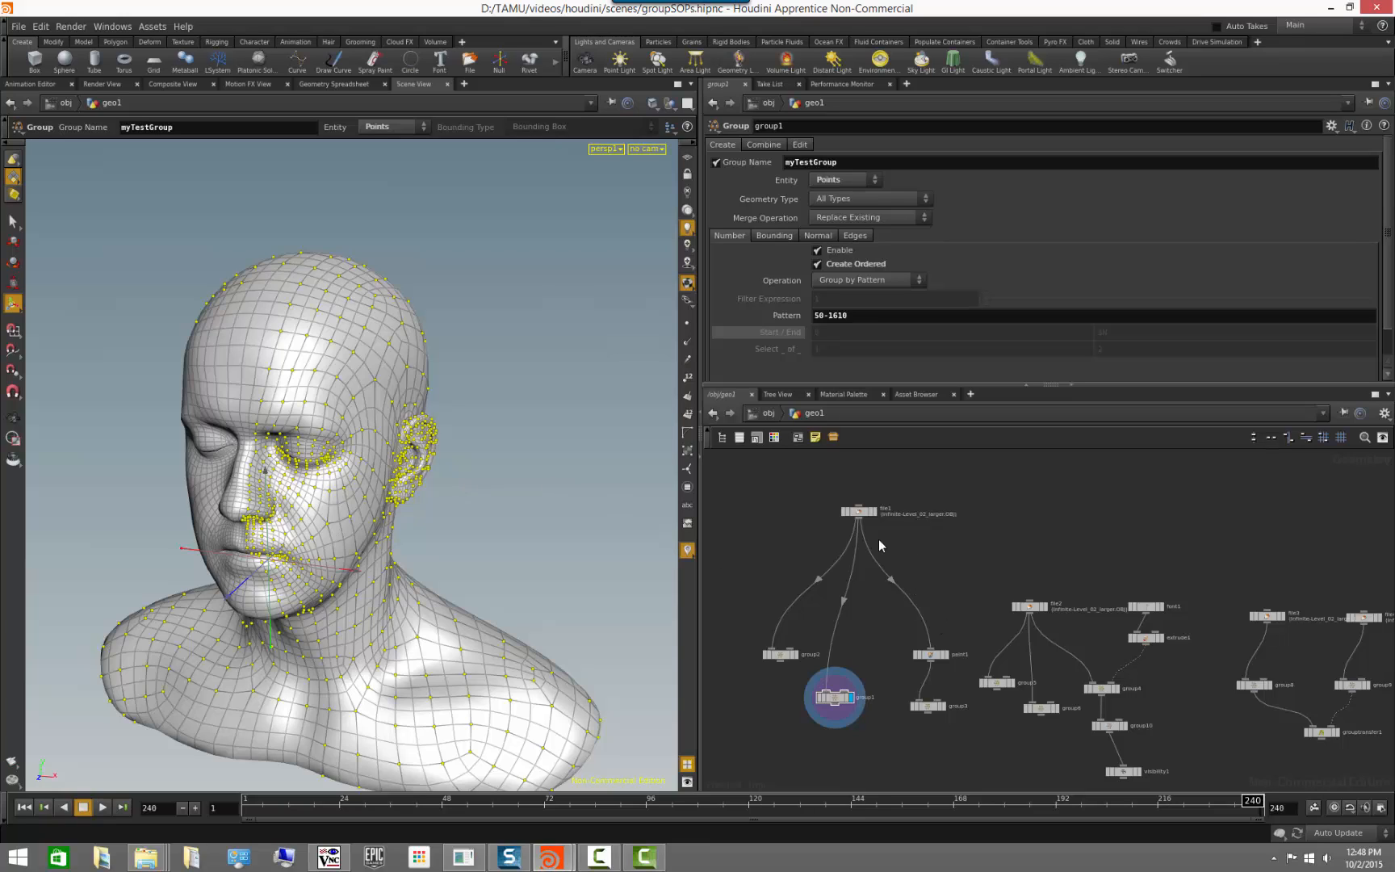
- Display the ungrouped head from file1, and switch to displaying and editing the paint1 node
left_click(873, 513)
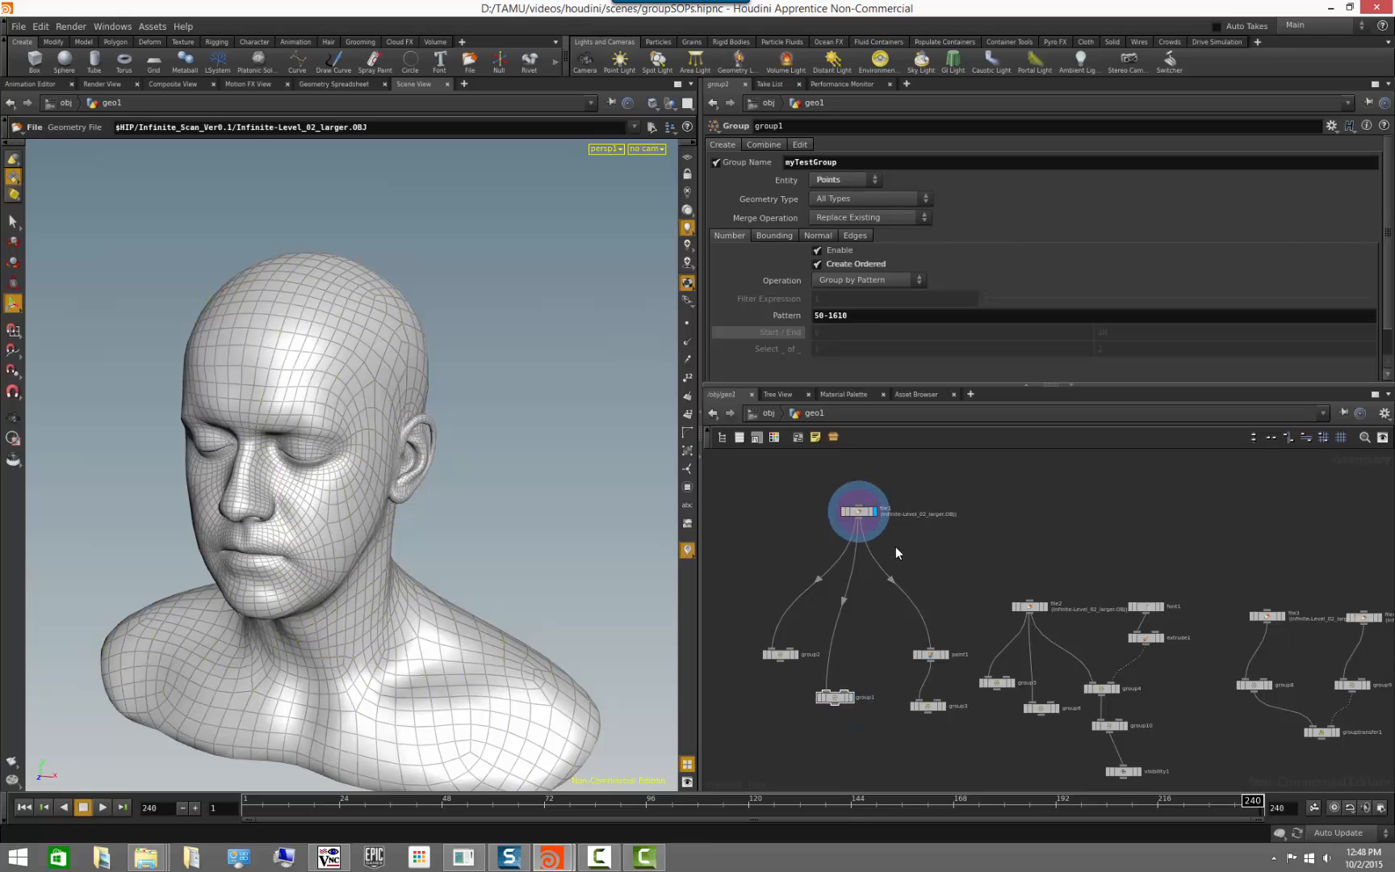
left_click(939, 659)
left_click(930, 655)
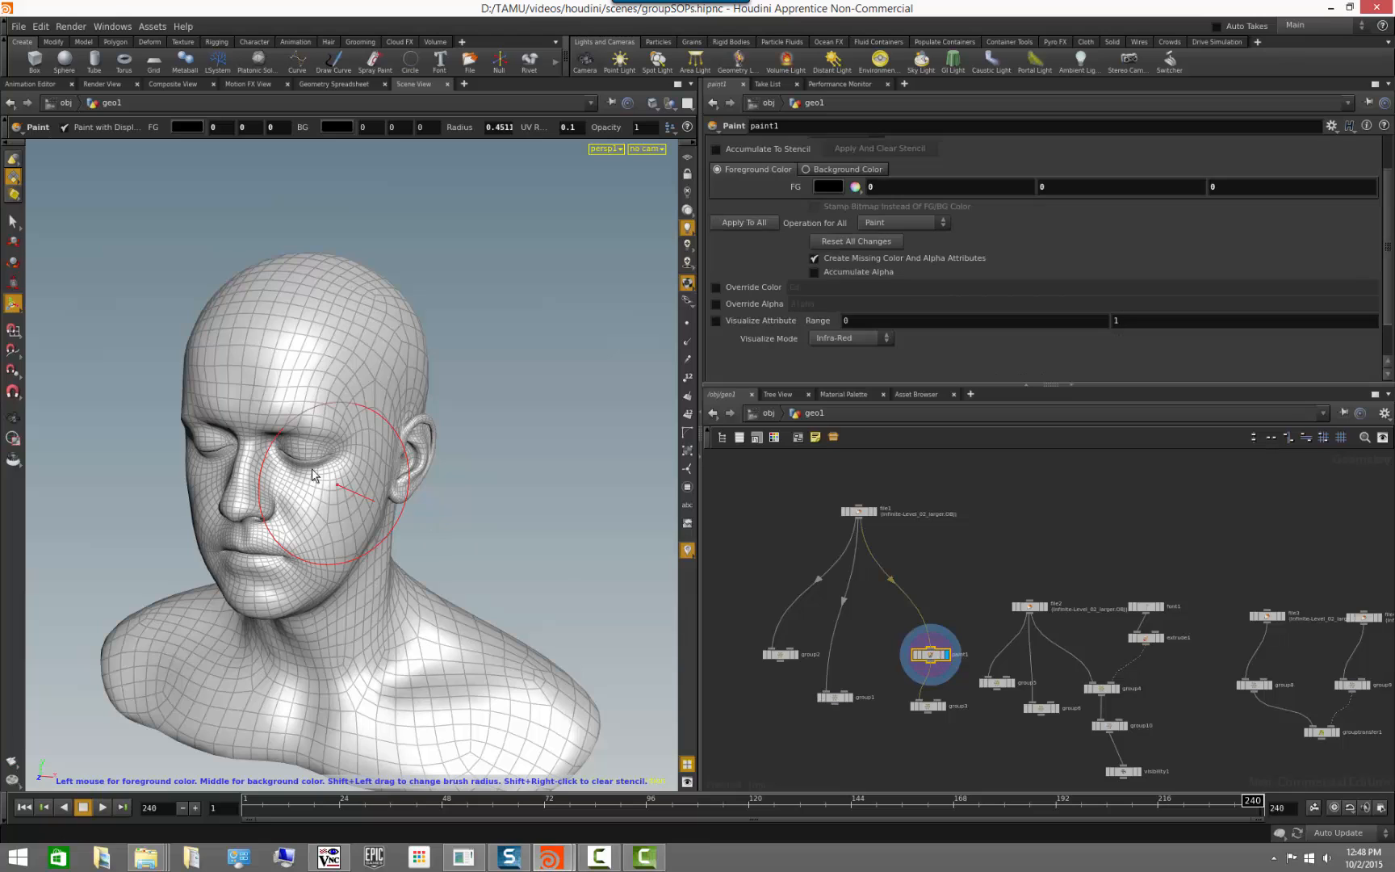
- Try painting the face black with the large brush in paint1, and undo the brush strokes
left_click_drag(449, 478, 517, 560, "alt")
middle_click_drag(518, 557, 538, 464, "alt")
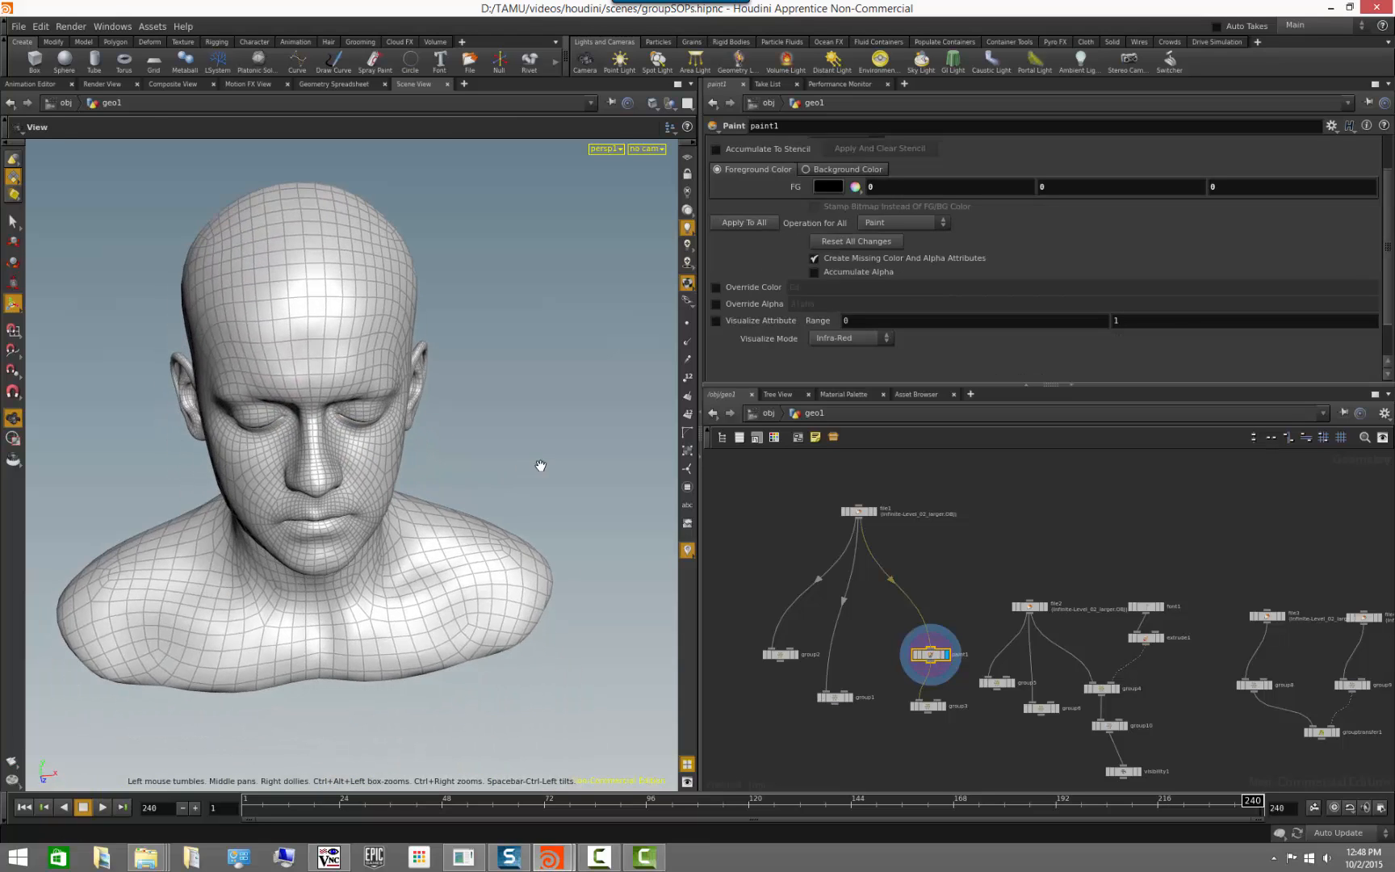
left_click_drag(538, 464, 485, 432, "alt")
mouse_move(355, 295)
left_mouse_down()
mouse_move(339, 234)
mouse_move(367, 358)
mouse_move(314, 468)
mouse_move(429, 601)
mouse_move(488, 634)
mouse_move(326, 658)
mouse_move(173, 637)
mouse_move(141, 654)
left_mouse_up()
key("ctrl+z")
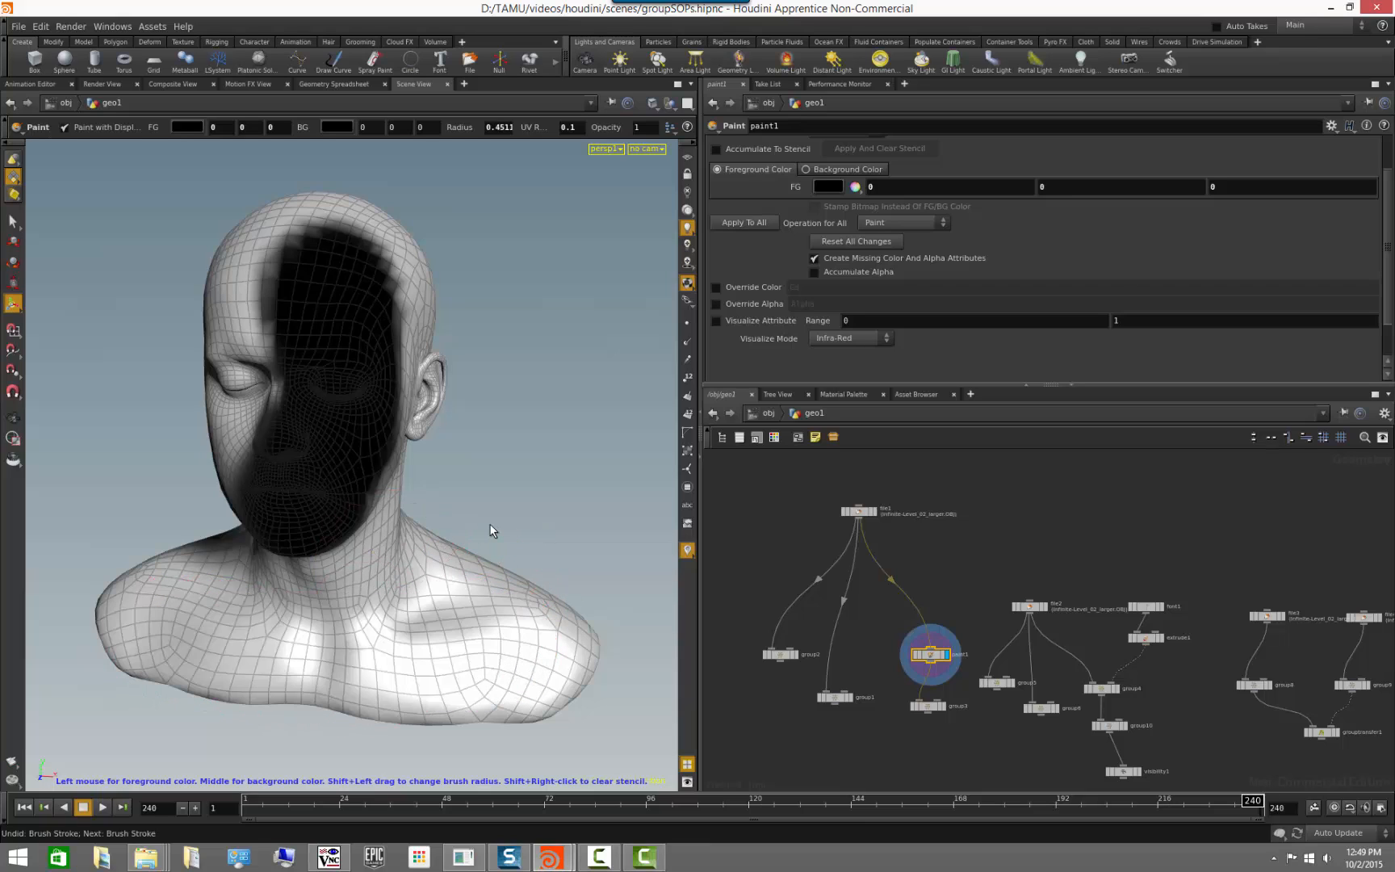
key("ctrl+z")
- Reduce paint1's brush radius to about 0.18 and paint a black curve from the forehead around the eye to the cheek
mouse_move(379, 448)
left_mouse_down("shift")
mouse_move(310, 432)
mouse_move(402, 411)
mouse_move(379, 285)
mouse_move(297, 279)
mouse_move(282, 307)
left_mouse_up("shift")
key("Escape")
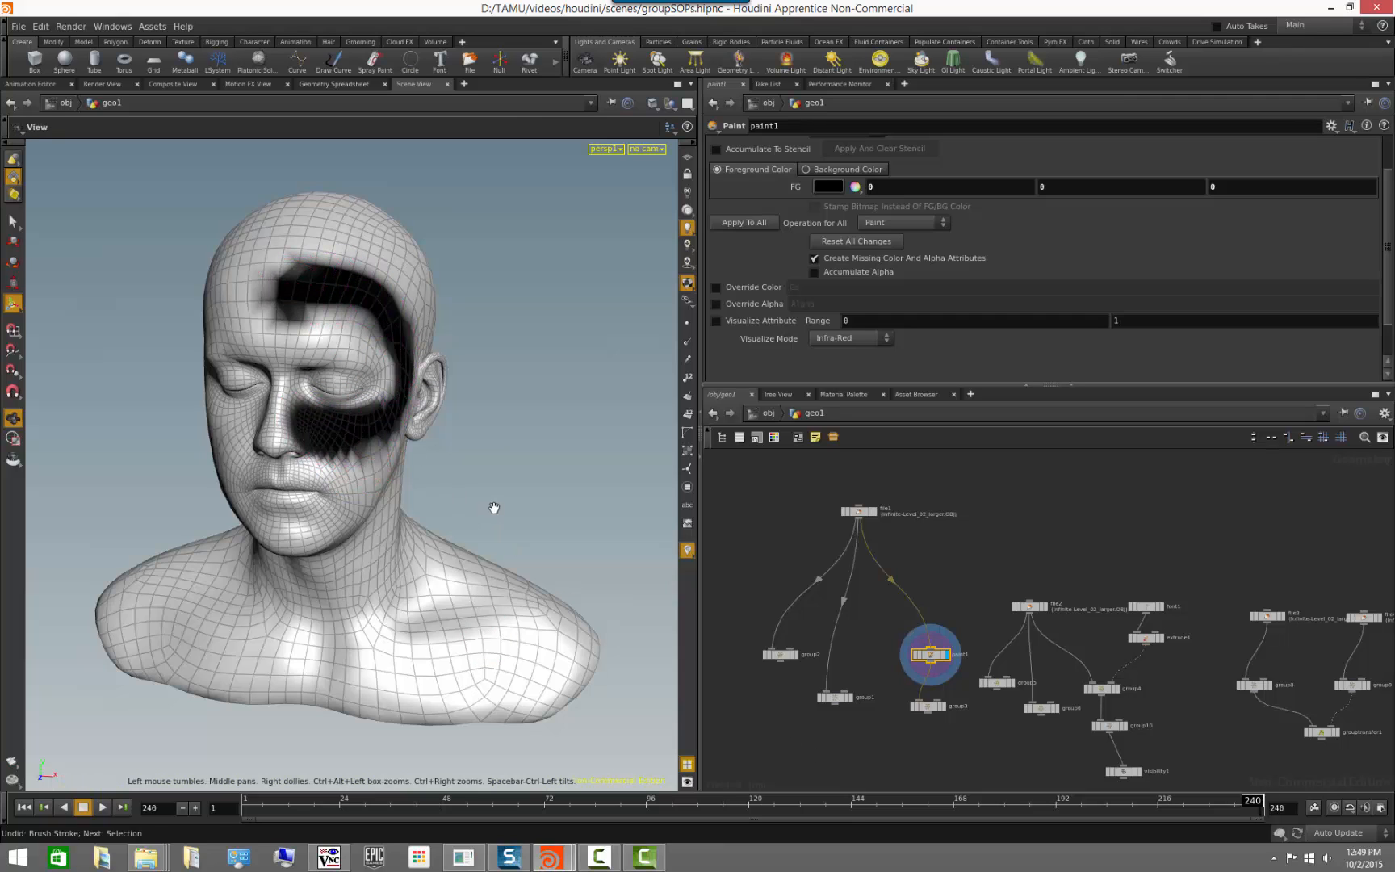
mouse_move(492, 508)
left_mouse_down()
mouse_move(365, 498)
mouse_move(469, 452)
mouse_move(491, 519)
left_mouse_up()
key("Return")
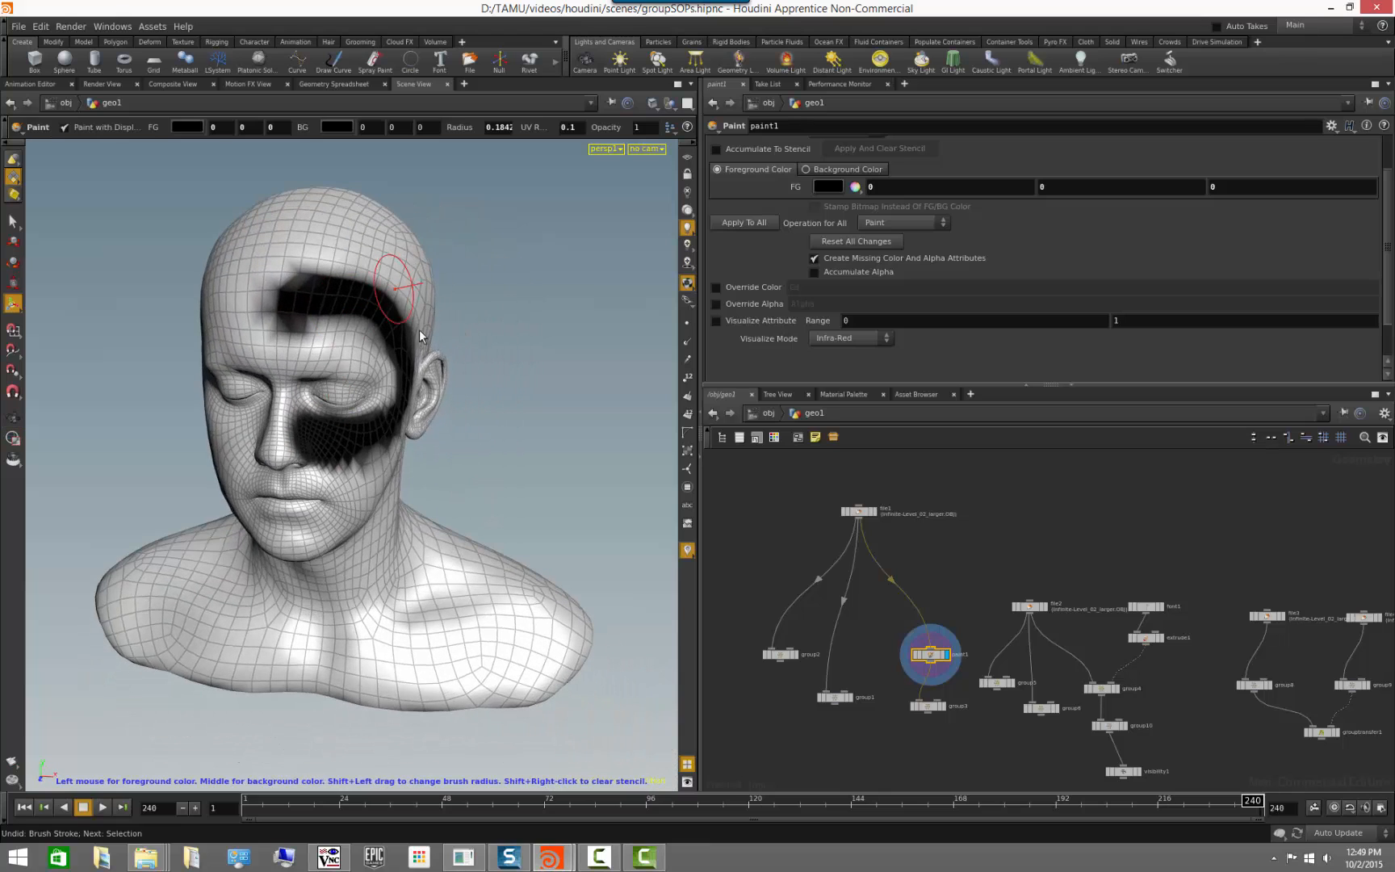
- Display the group3 node below paint1 and inspect its grouped points on the head
middle_click_drag(909, 768, 828, 683)
middle_click(851, 630)
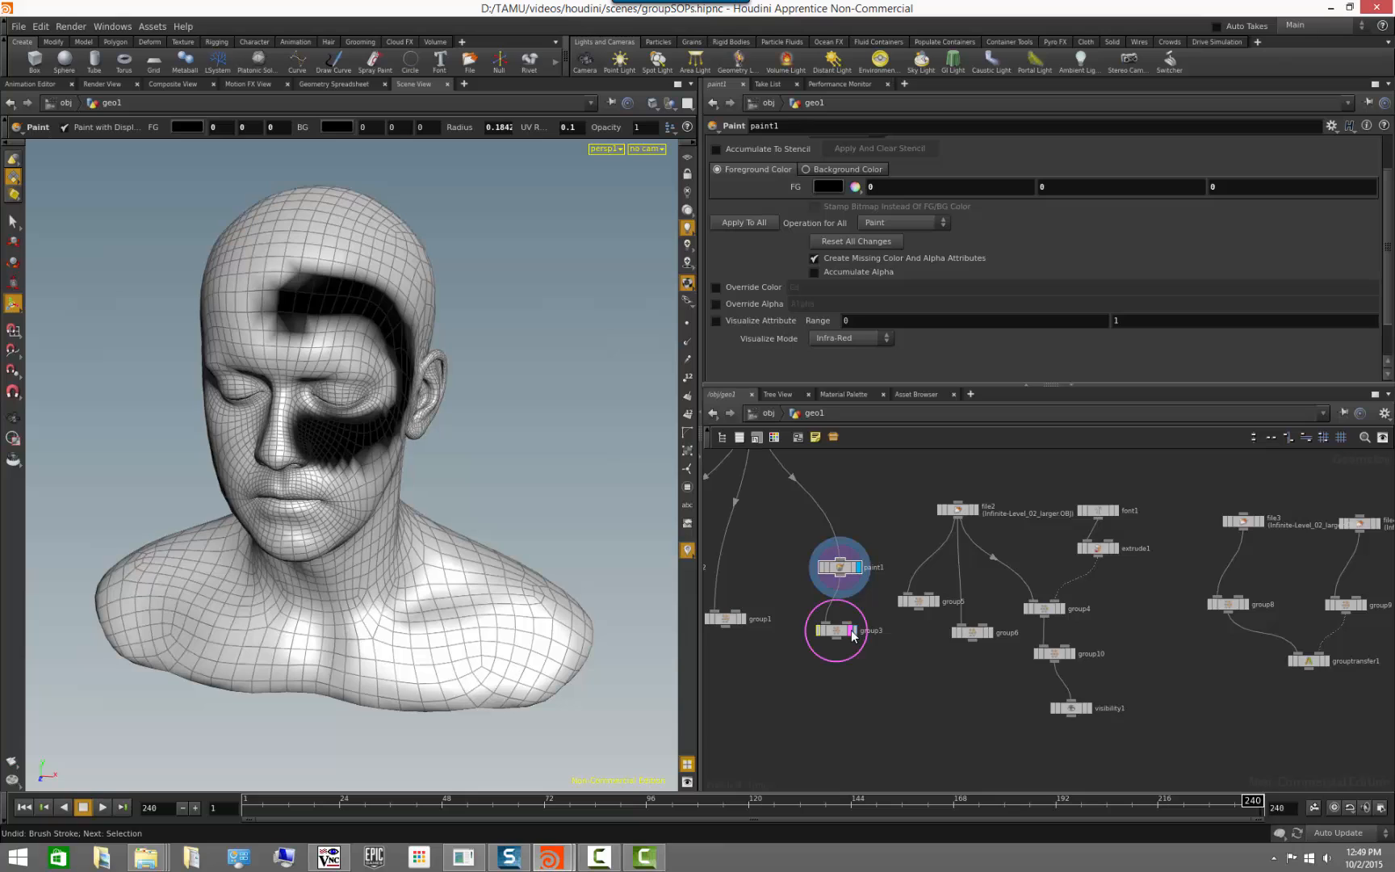
left_click(853, 633)
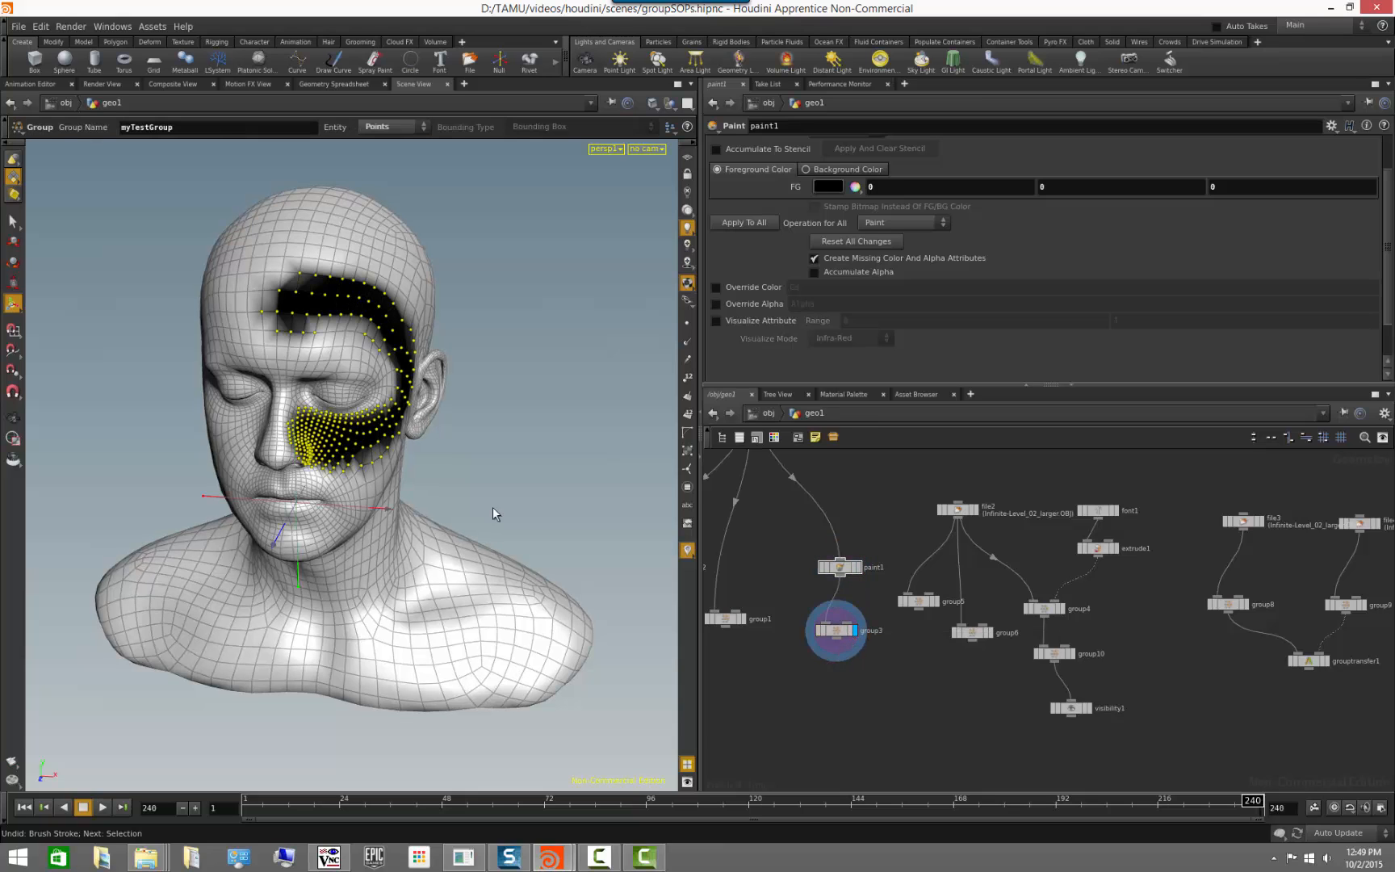
left_click_drag(511, 470, 464, 517)
key("Return")
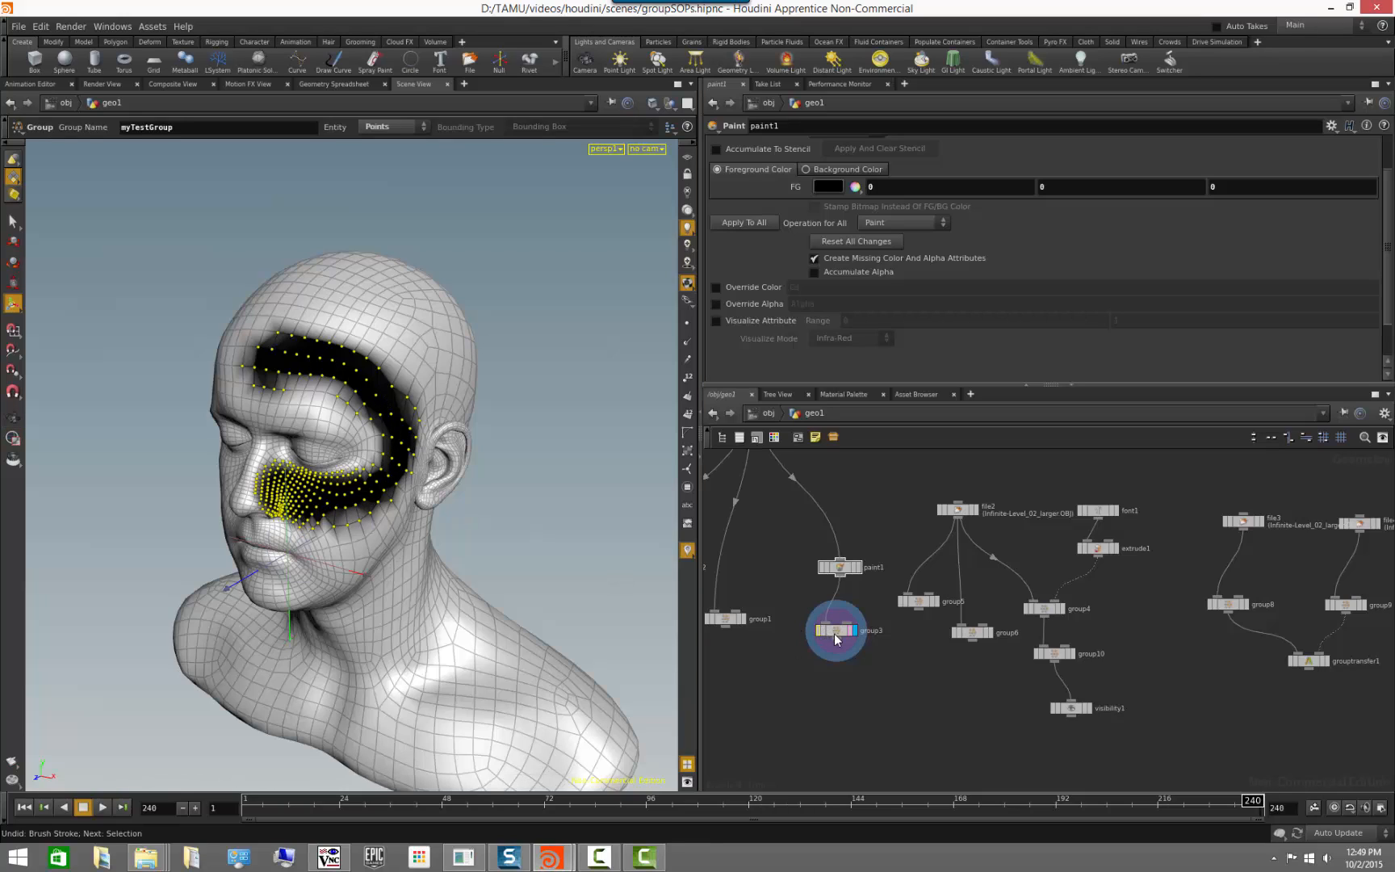
- Edit paint1 with group3 still displayed, painting more black over the forehead and temple
left_click(837, 568)
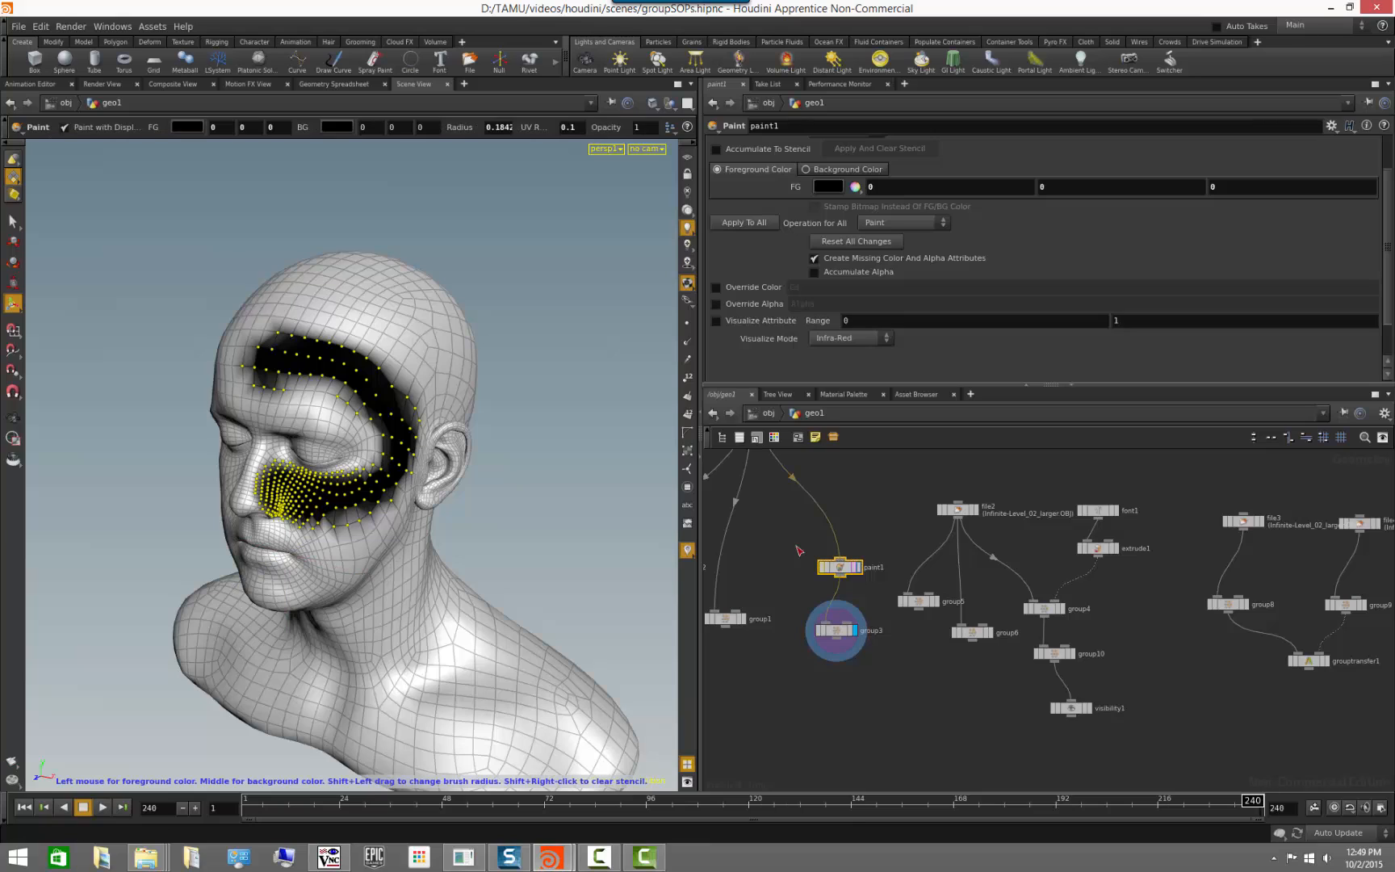
mouse_move(380, 315)
left_mouse_down()
mouse_move(273, 307)
mouse_move(323, 294)
mouse_move(396, 339)
mouse_move(299, 315)
mouse_move(289, 385)
mouse_move(355, 399)
mouse_move(371, 469)
mouse_move(395, 350)
mouse_move(403, 432)
left_mouse_up()
left_click_drag(290, 581, 351, 575, "alt")
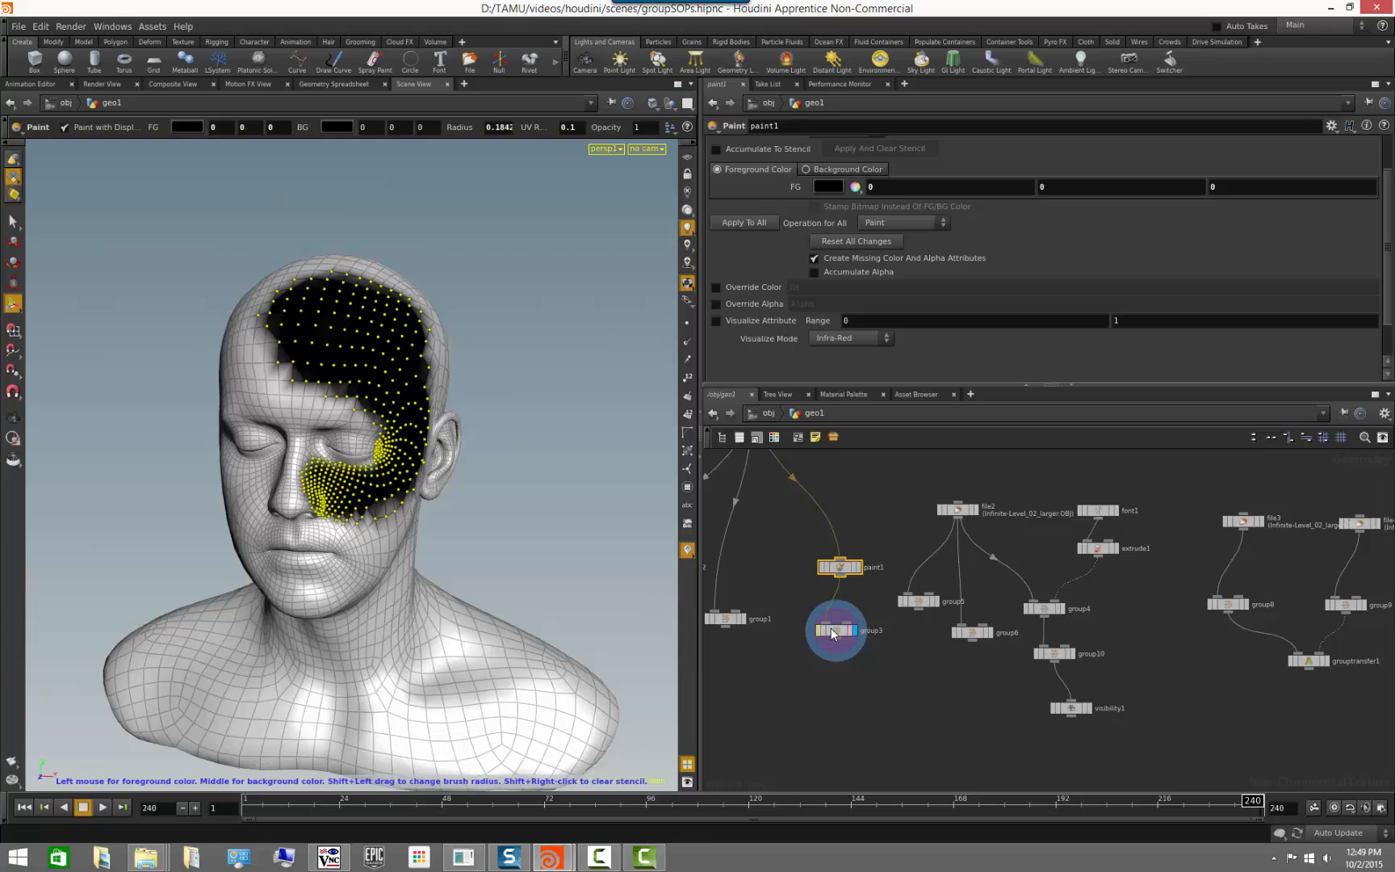
- Select group3 and examine its number operation options and filter expression, toggling between the evaluated value and the expression
left_click(832, 631)
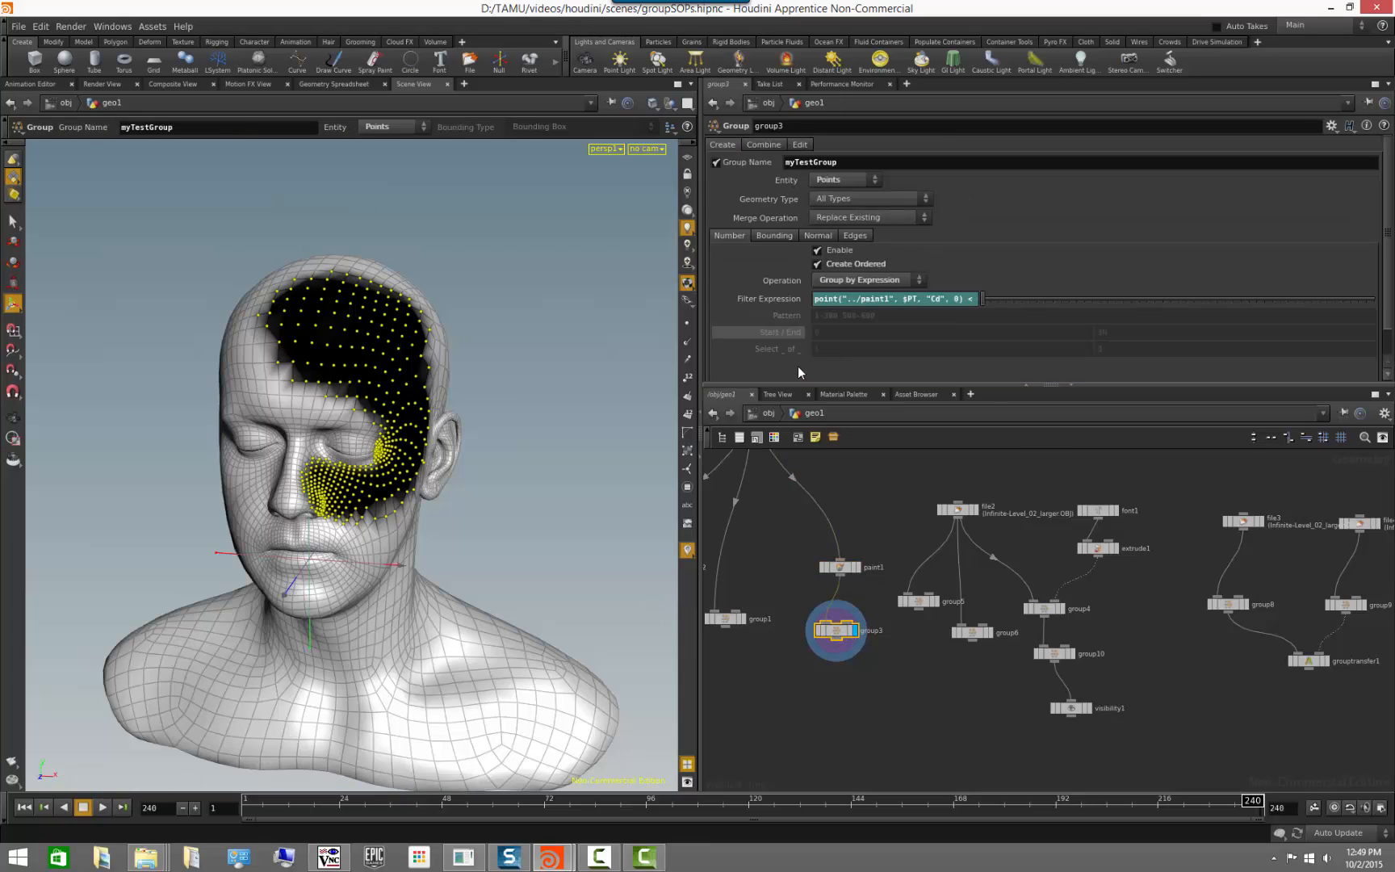
left_click(868, 282)
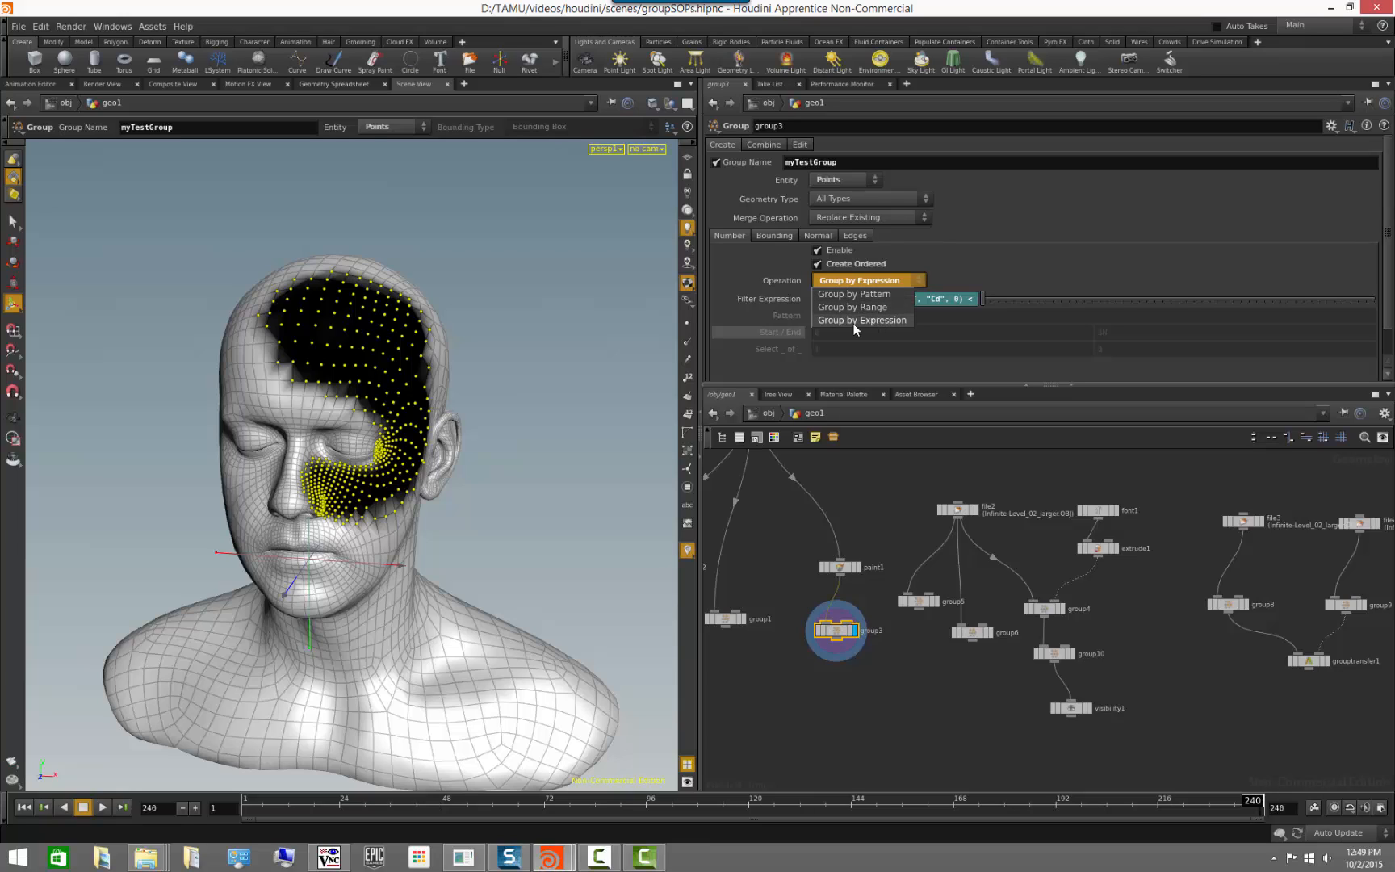
left_click(971, 250)
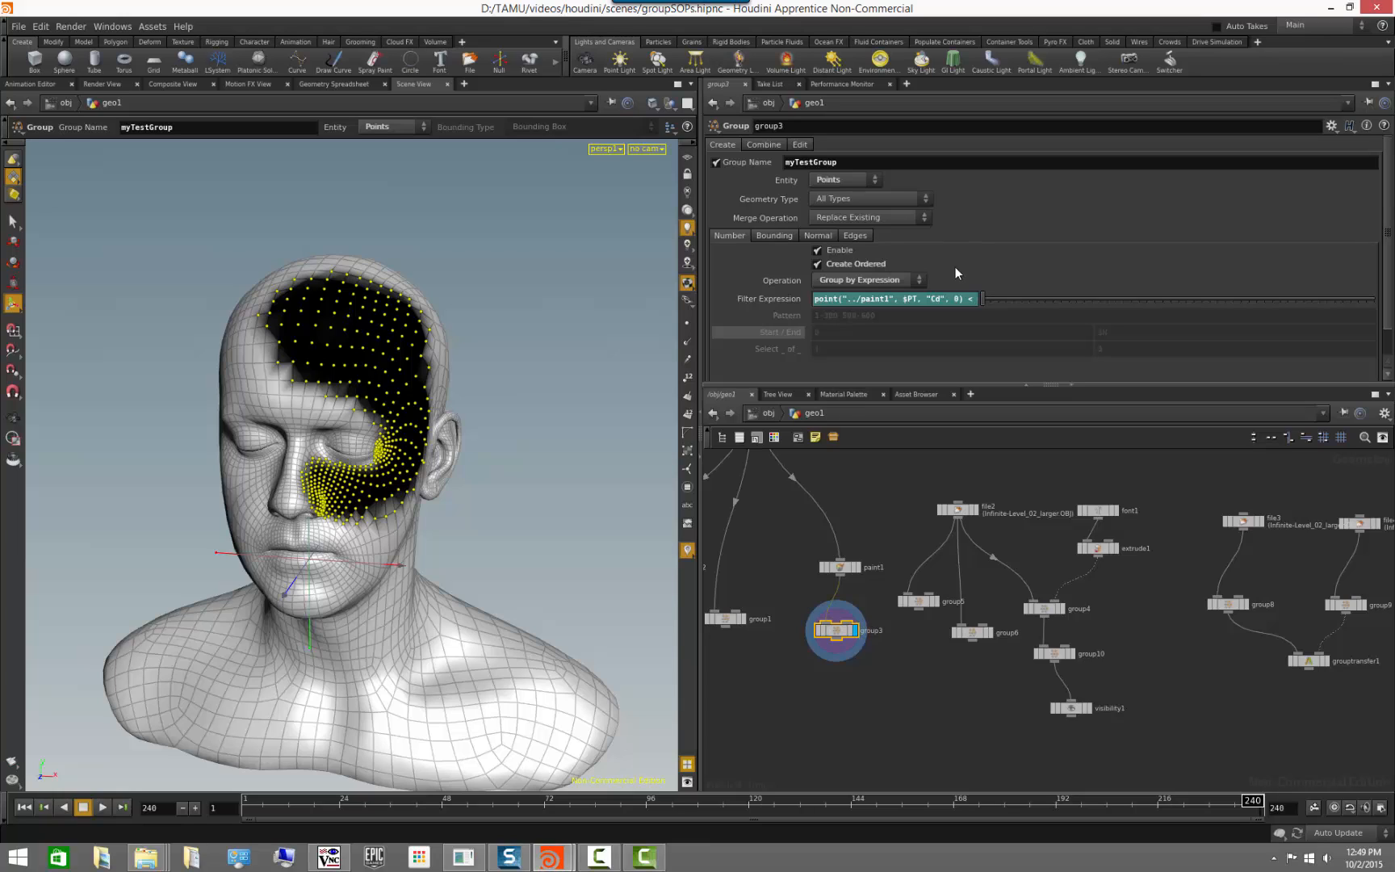
left_click(777, 301)
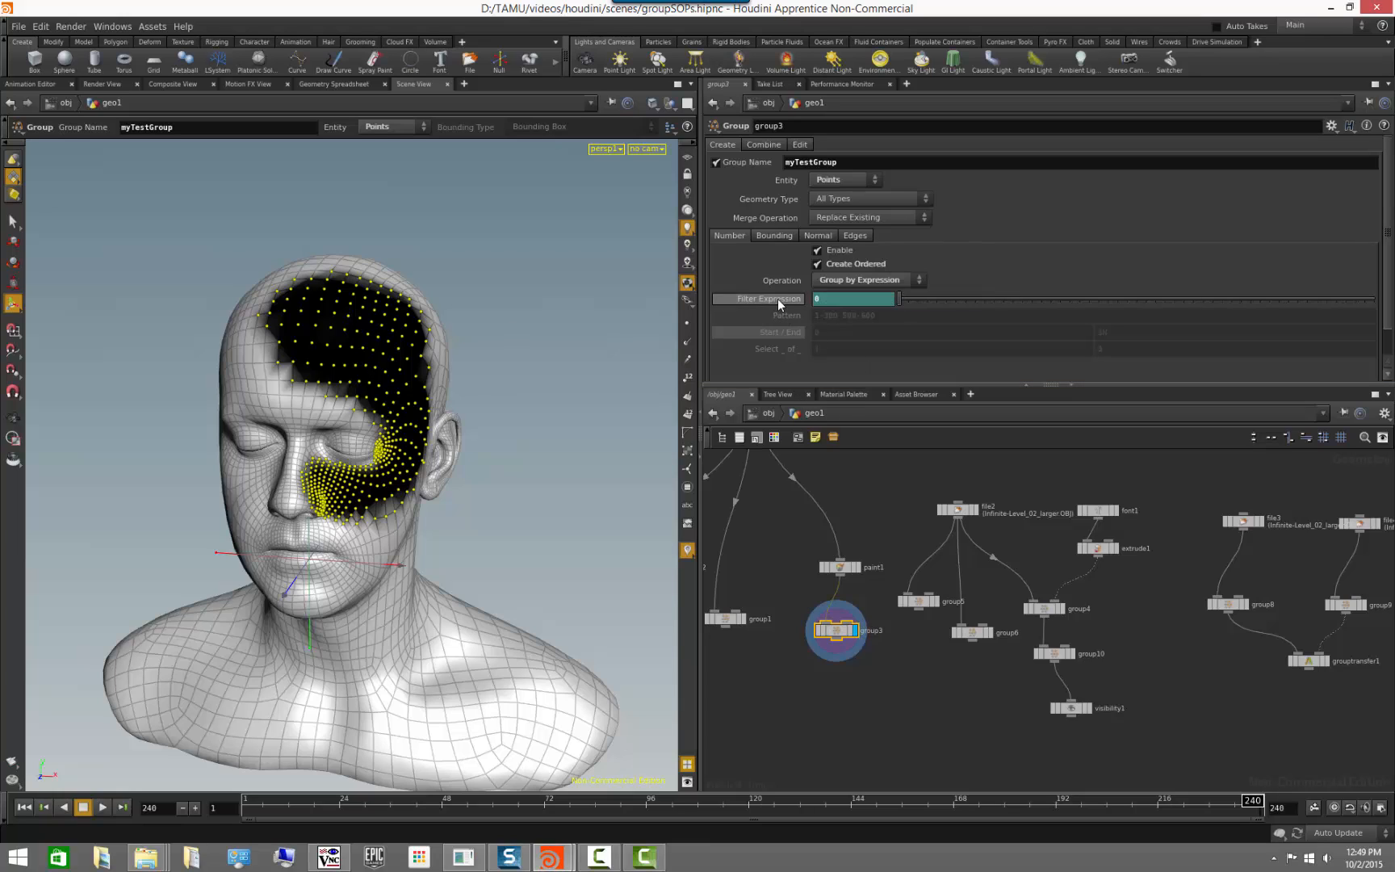
left_click(778, 300)
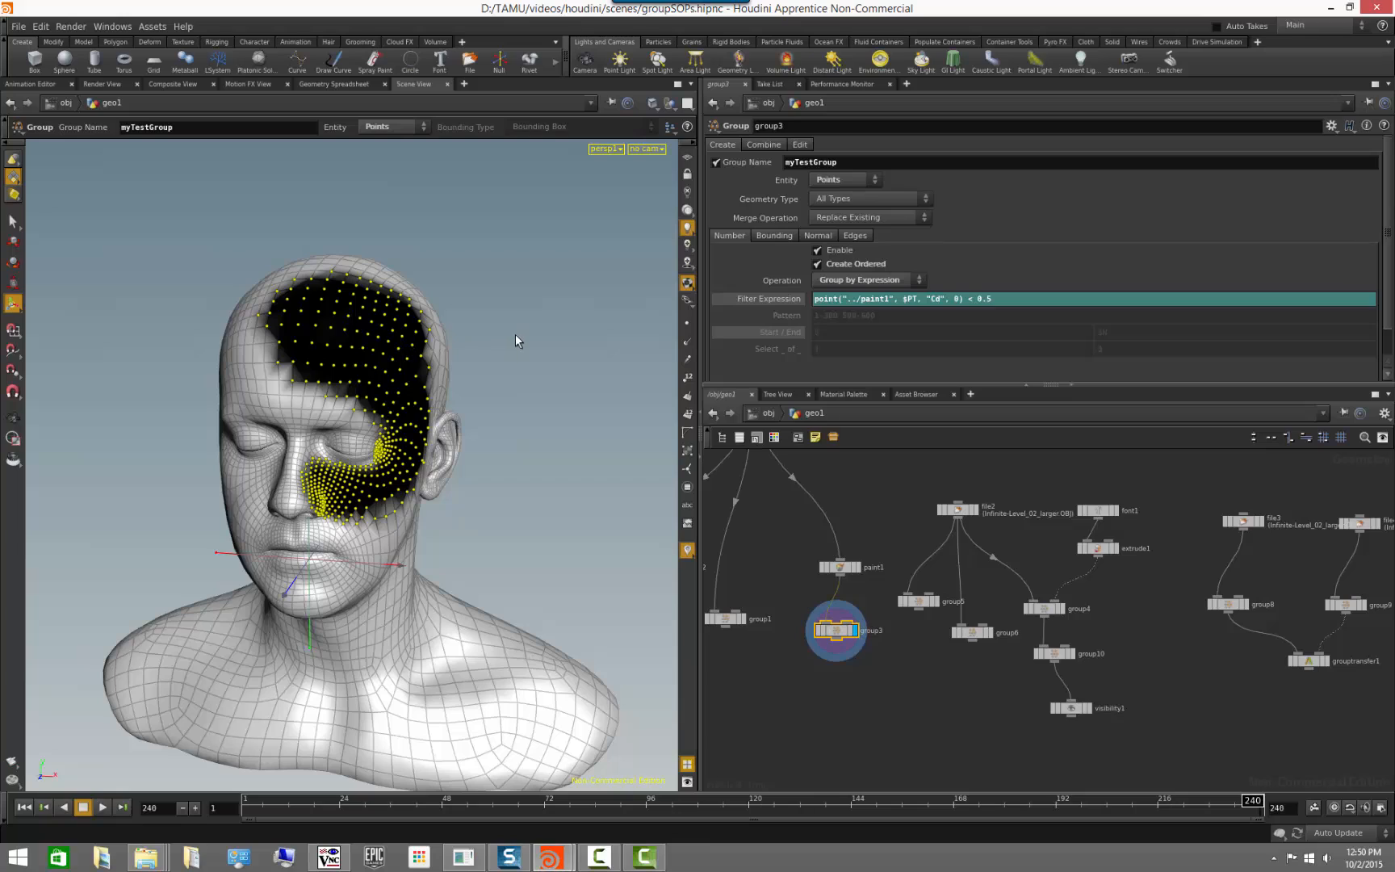
- Set group3's filter expression to point("../paint1", $PT, "Cd", 0) < 0.1 and check the grouped points up close
left_click(1003, 300)
key("Return")
left_click_drag(145, 362, 331, 452, "alt")
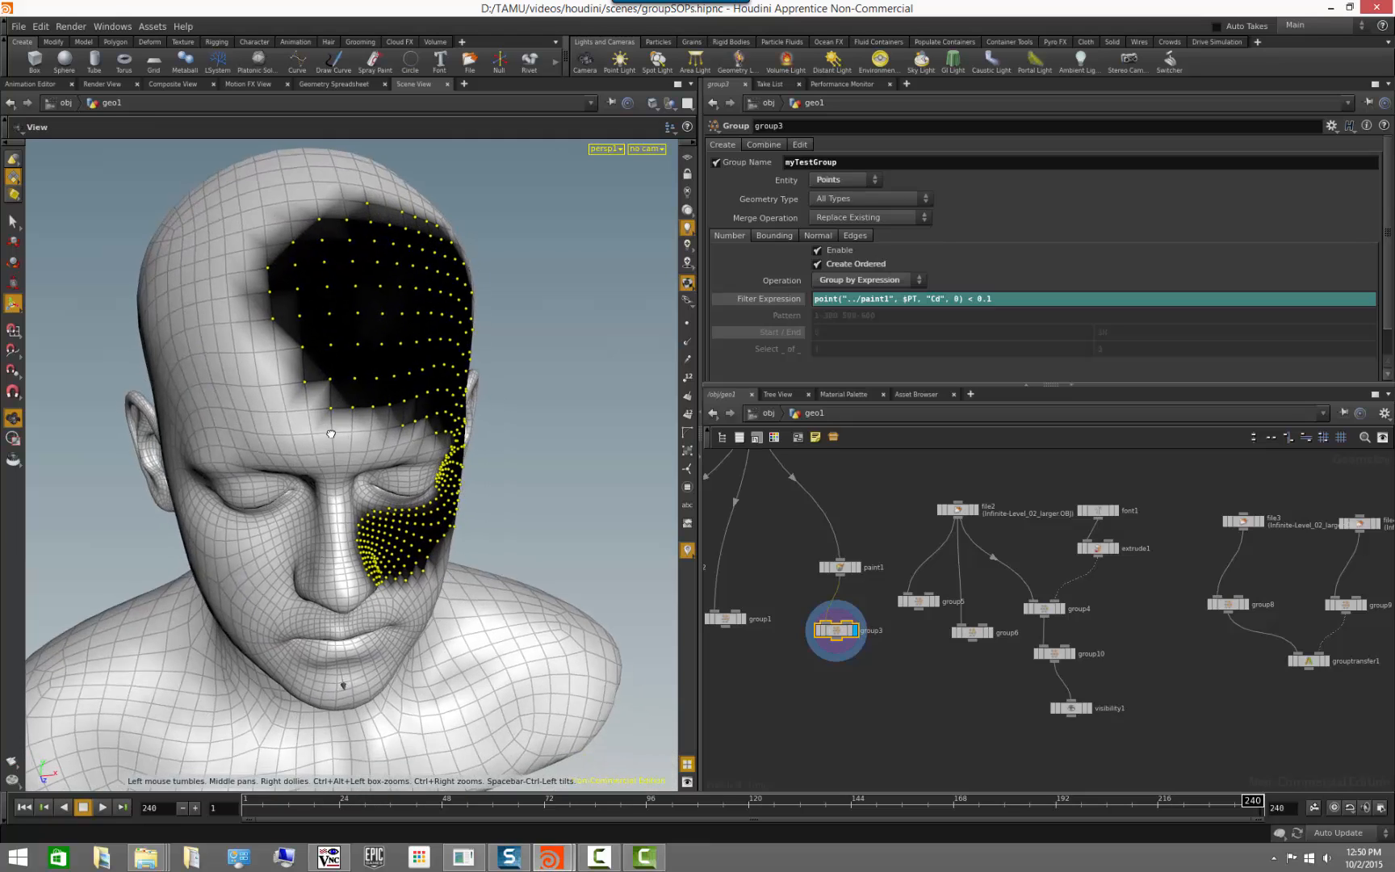
right_click_drag(331, 452, 396, 448, "alt")
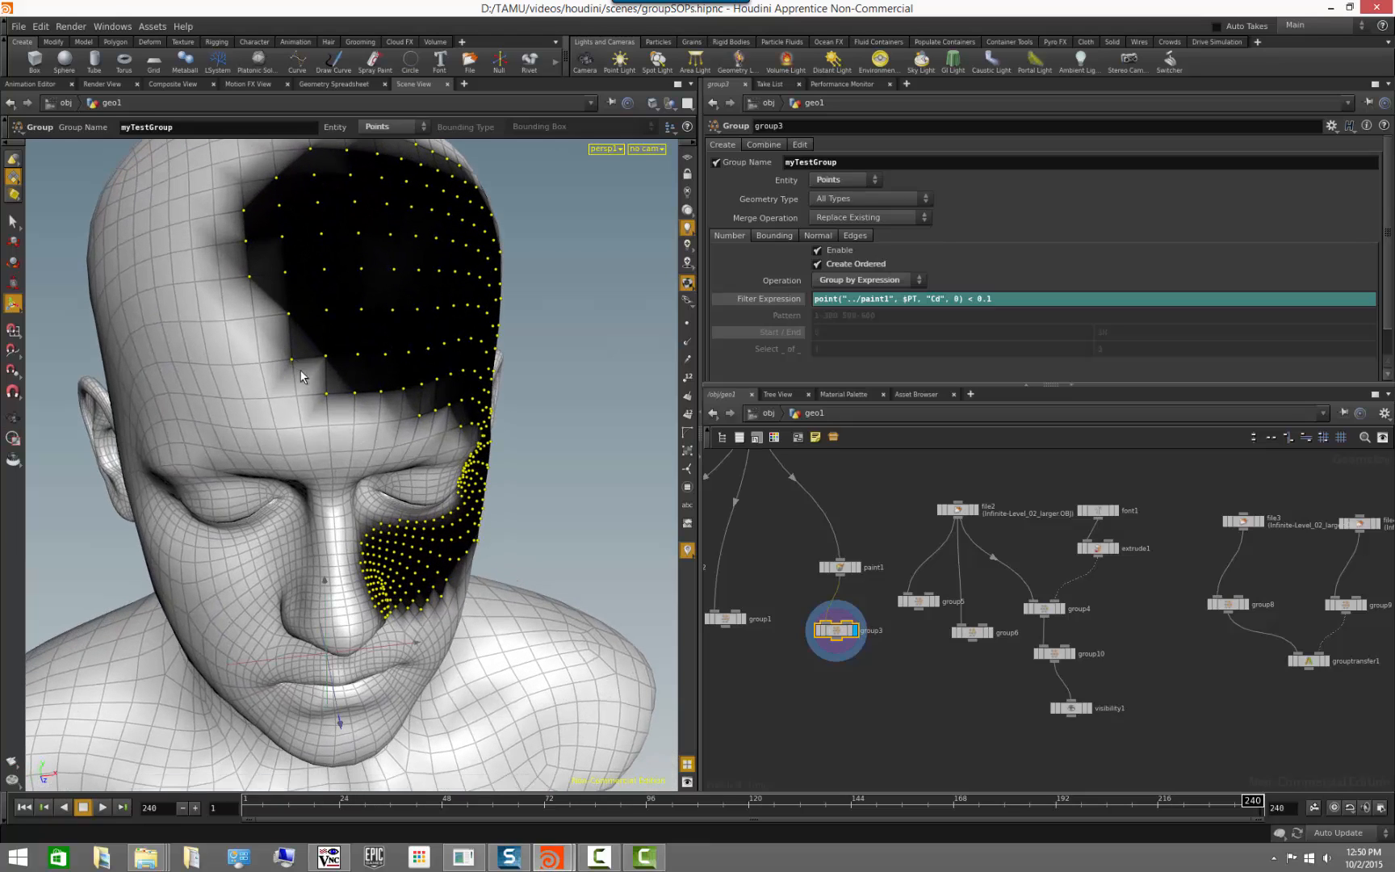
- Change the comparison in group3's filter expression to == 0 and check which painted points are grouped
left_click(1015, 297)
type("001")
key("Return")
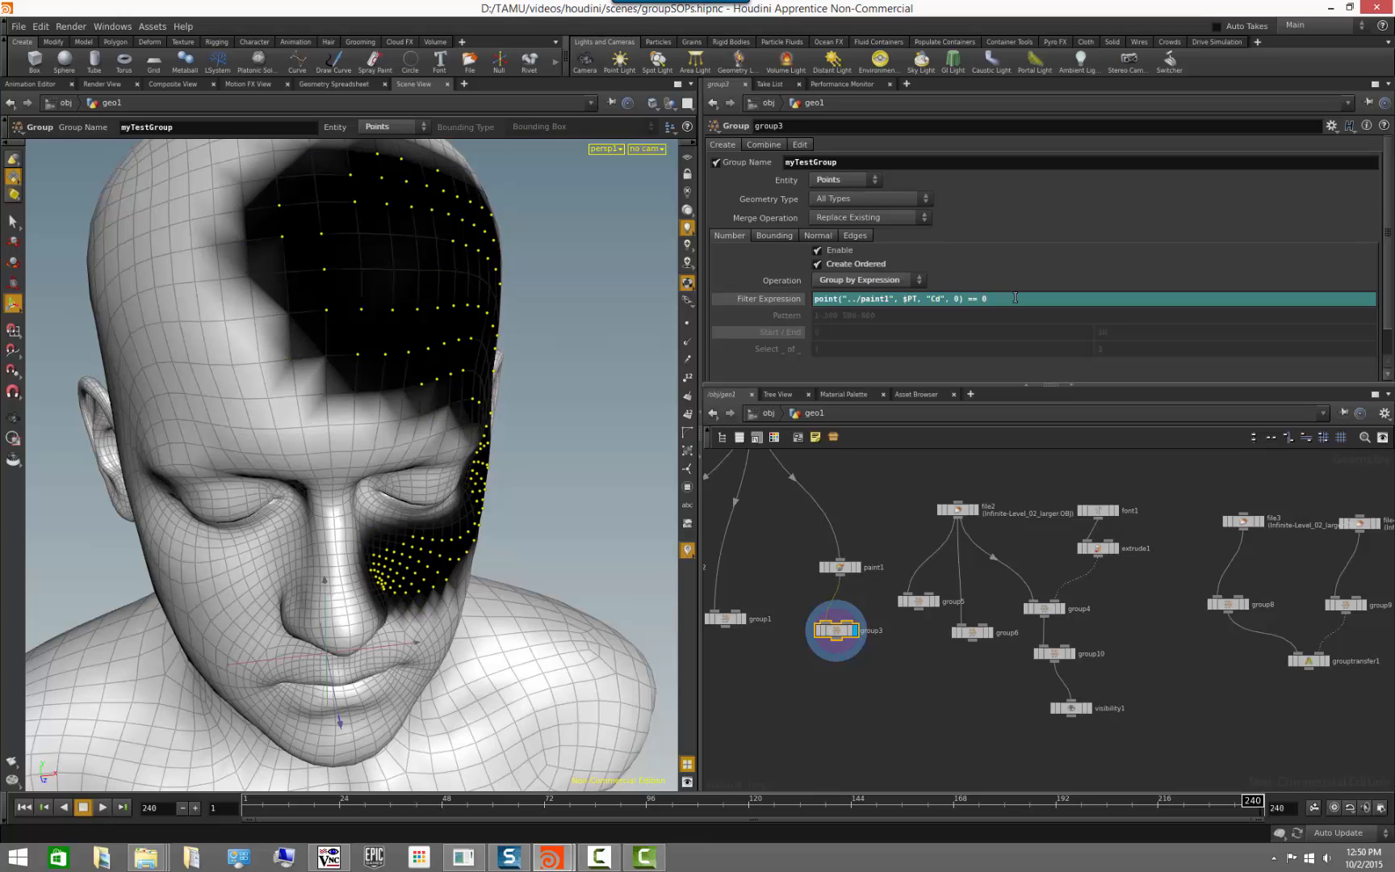
key("space")
left_click_drag(519, 435, 323, 231)
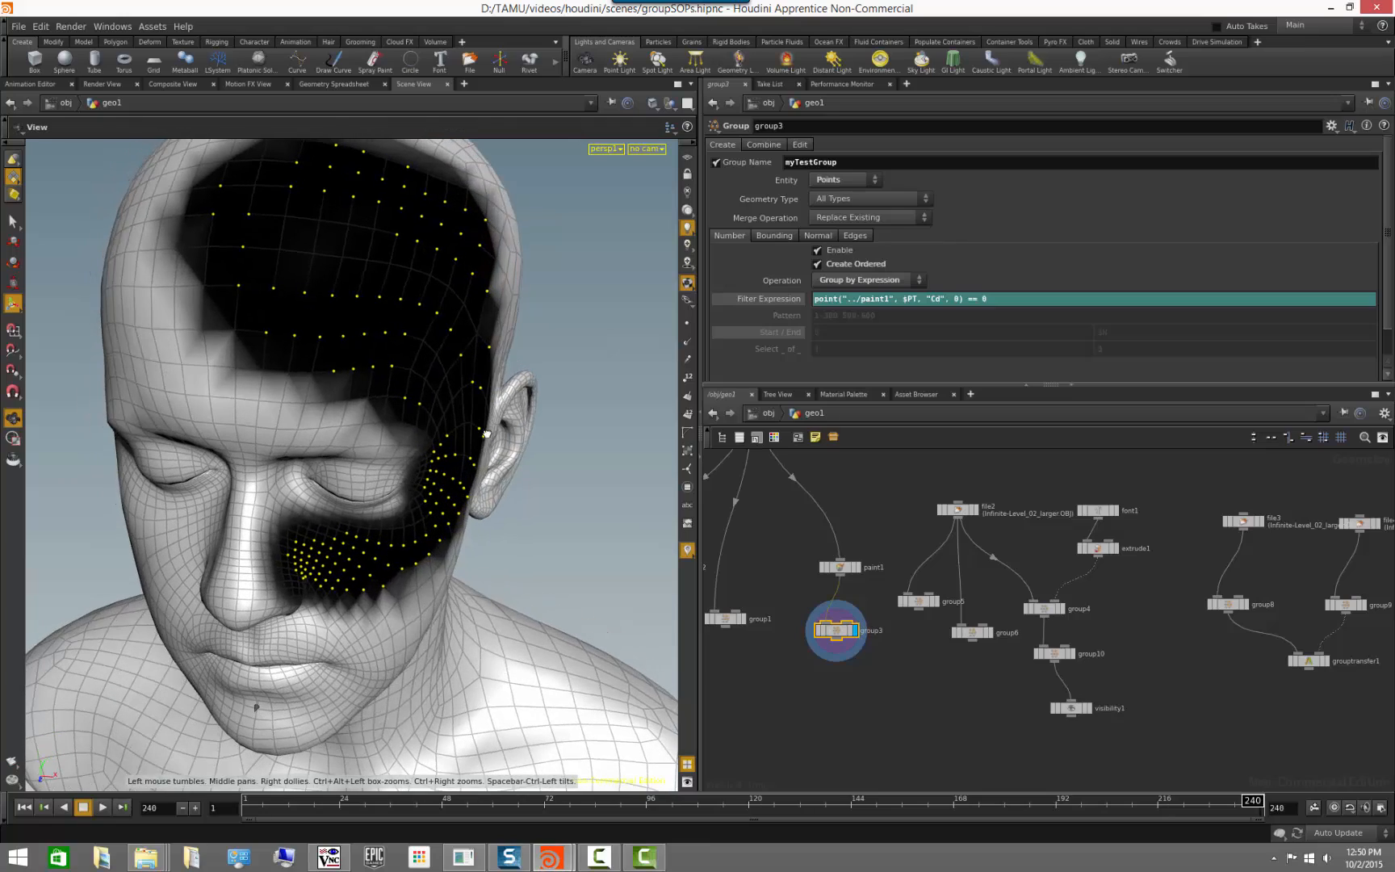
left_click_drag(415, 372, 360, 352)
key("Return")
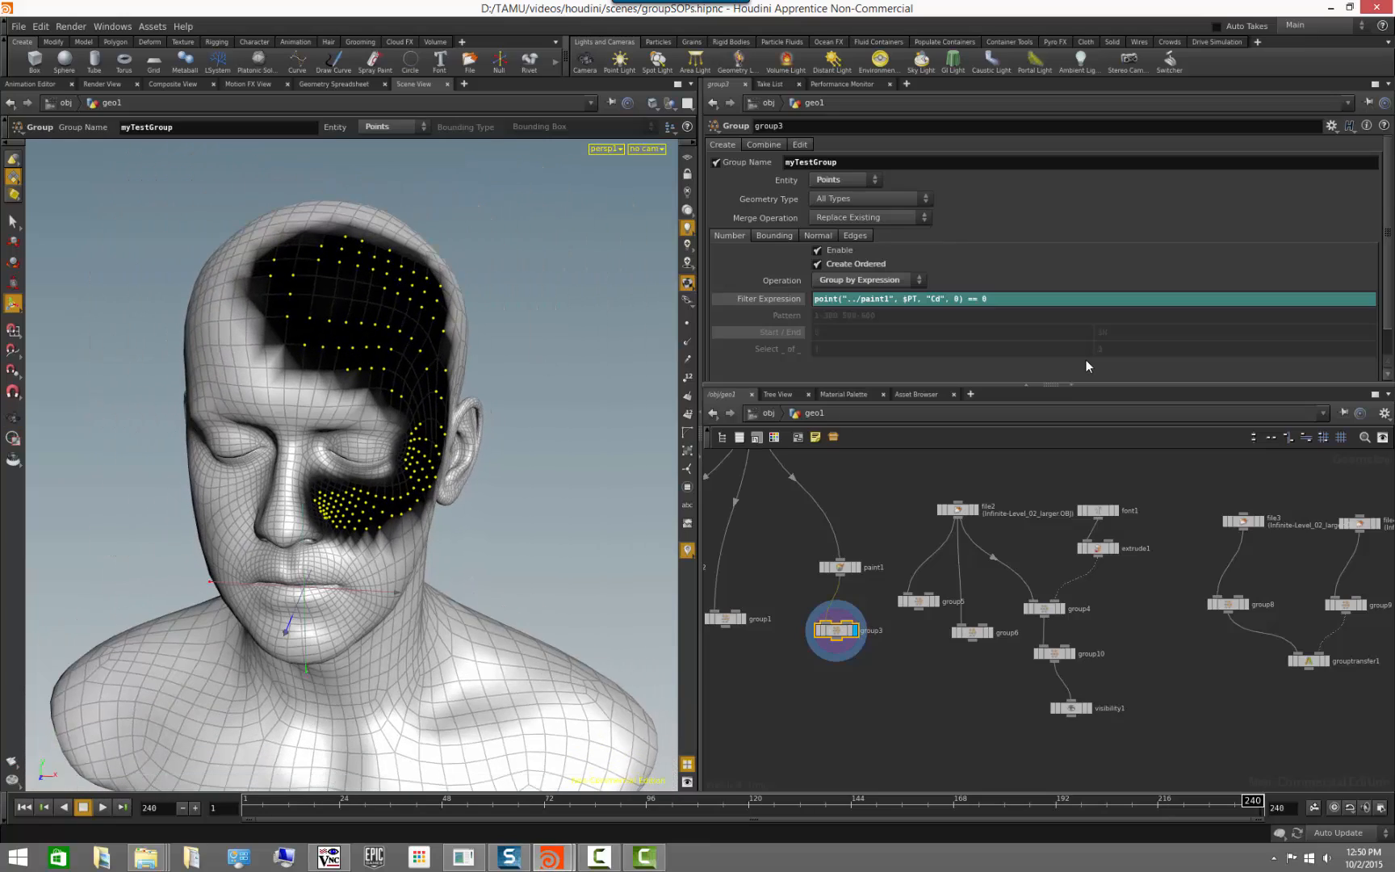
- Change the comparison in group3's filter expression to == 1 and view the head from its side
left_click(1017, 298)
key("Return")
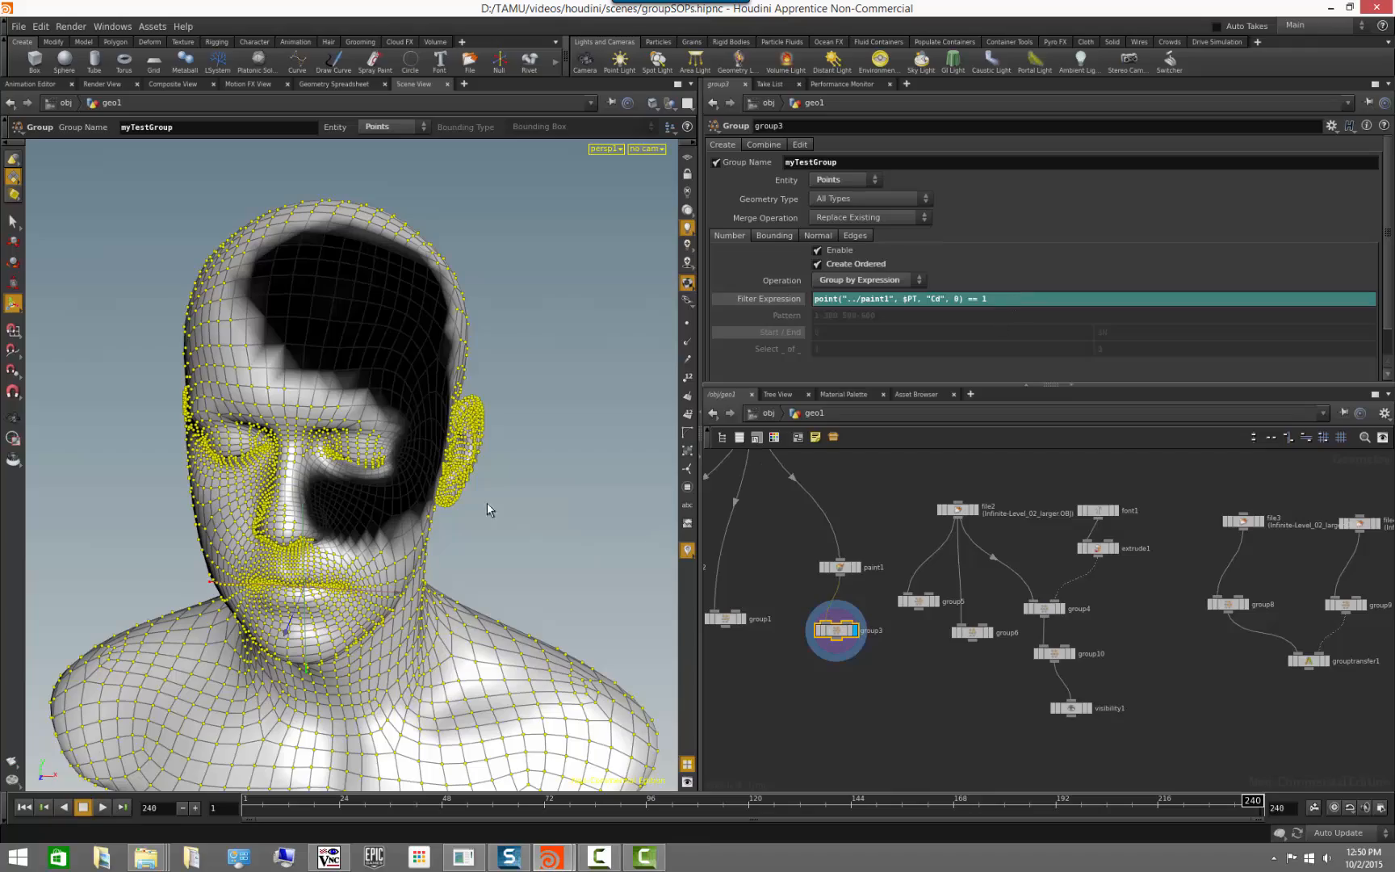
key("Escape")
left_click_drag(121, 482, 62, 461)
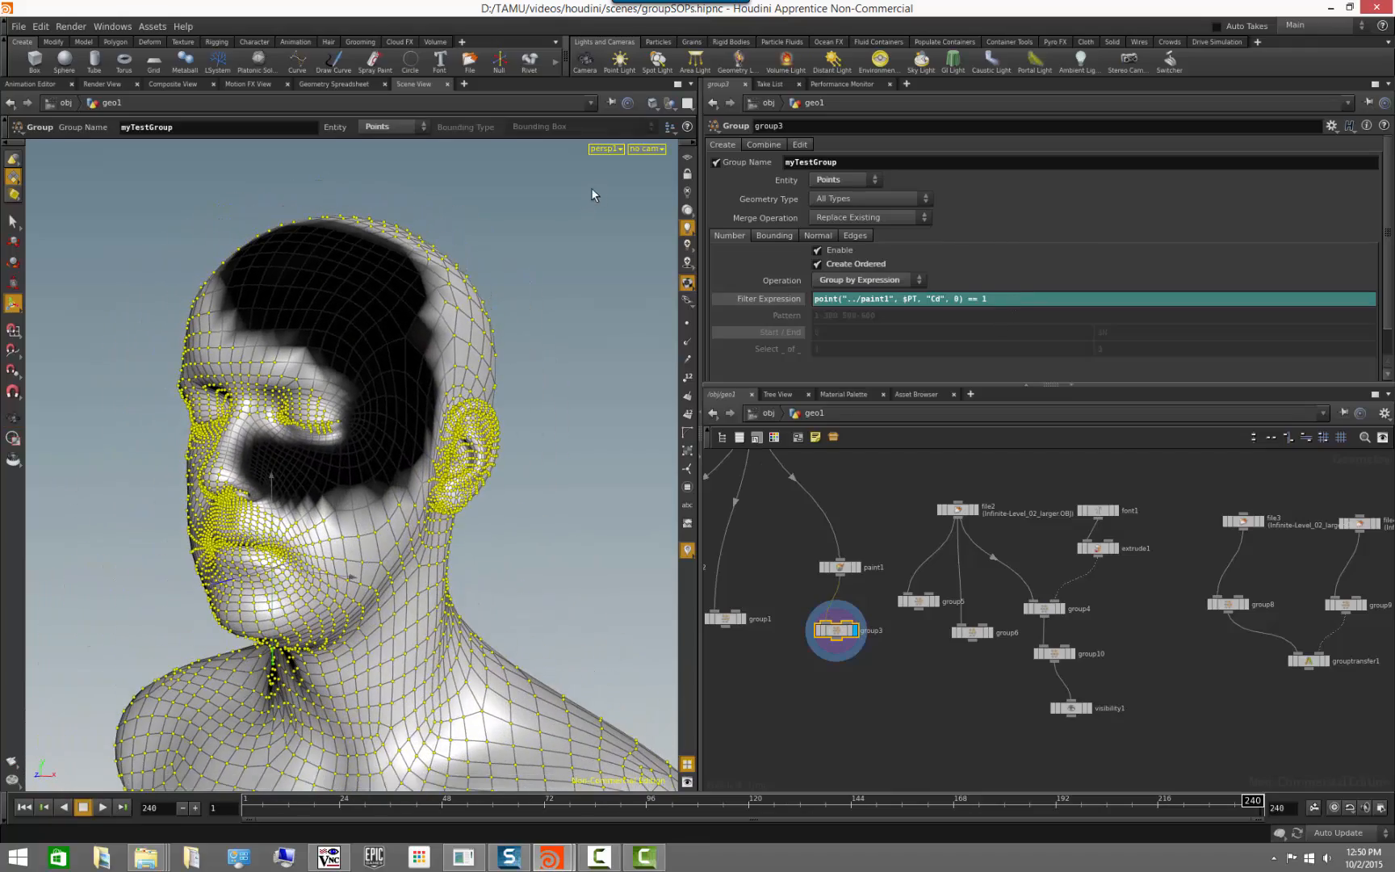
- Disable the viewport lighting and inspect the grouped points around the painted area
left_click(689, 193)
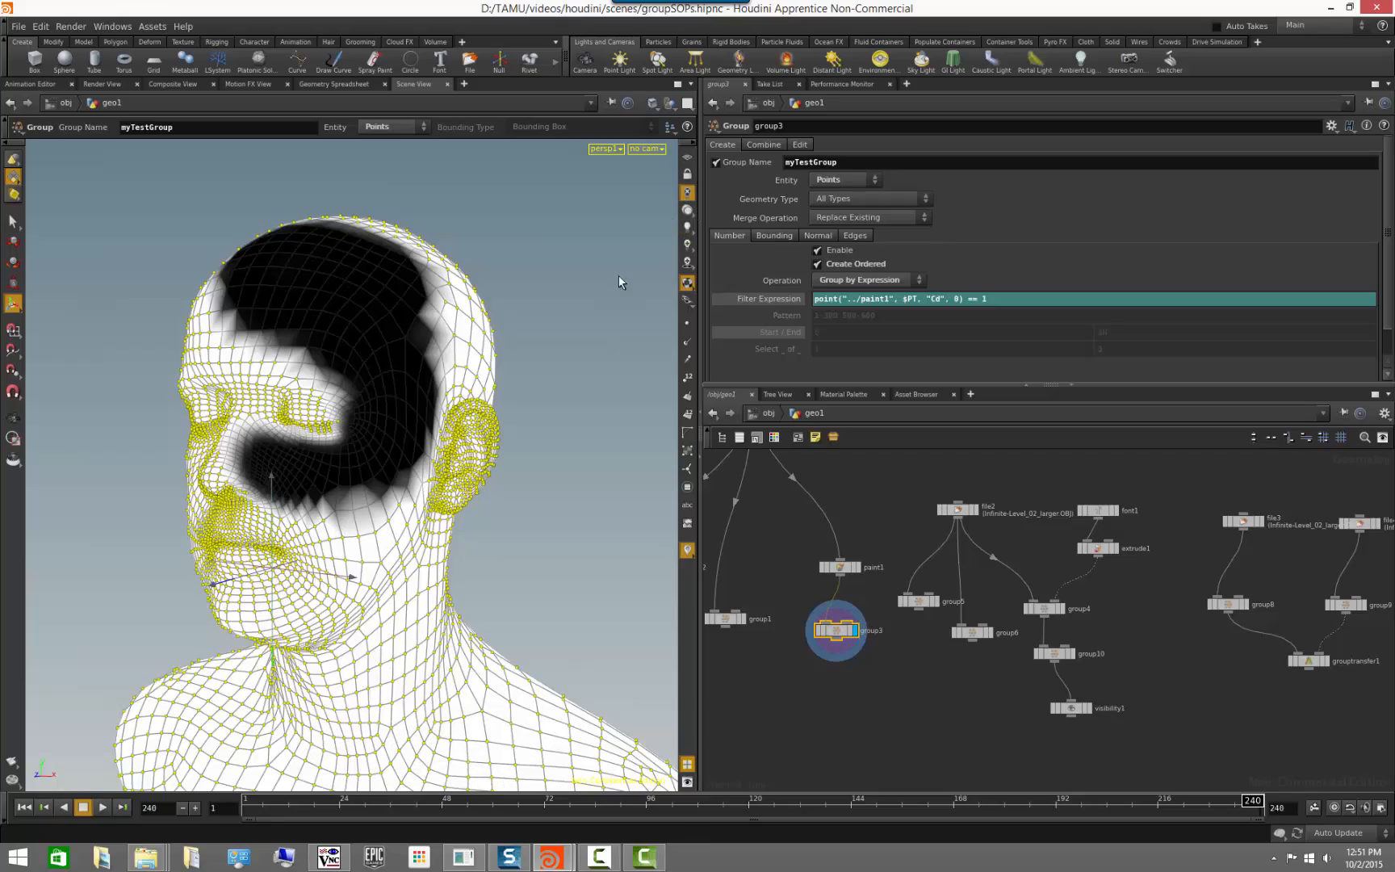
right_click_drag(541, 391, 537, 399, "alt")
left_click_drag(536, 399, 400, 469, "alt")
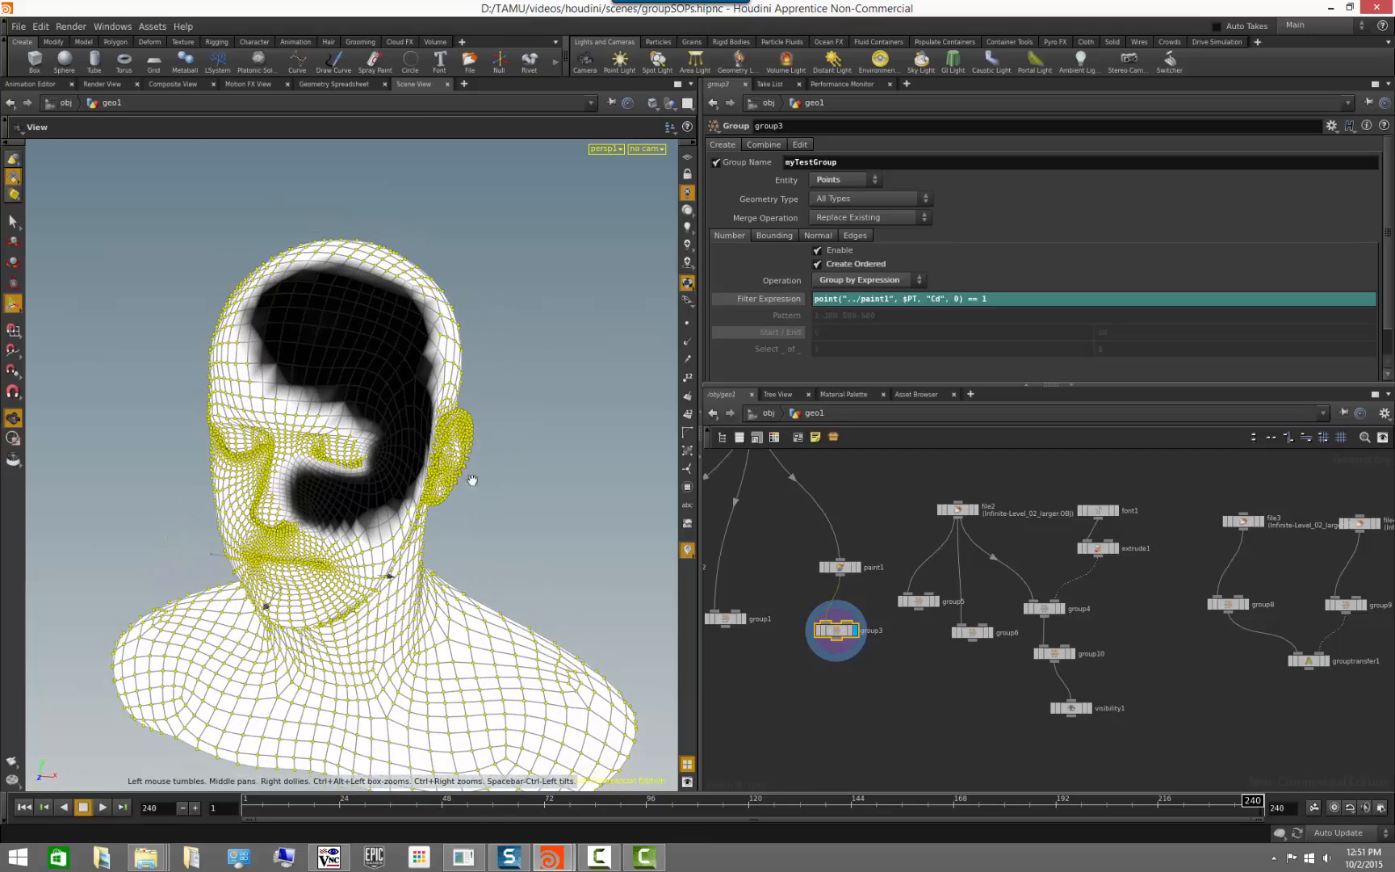
key("Return")
left_click_drag(517, 389, 574, 399, "alt")
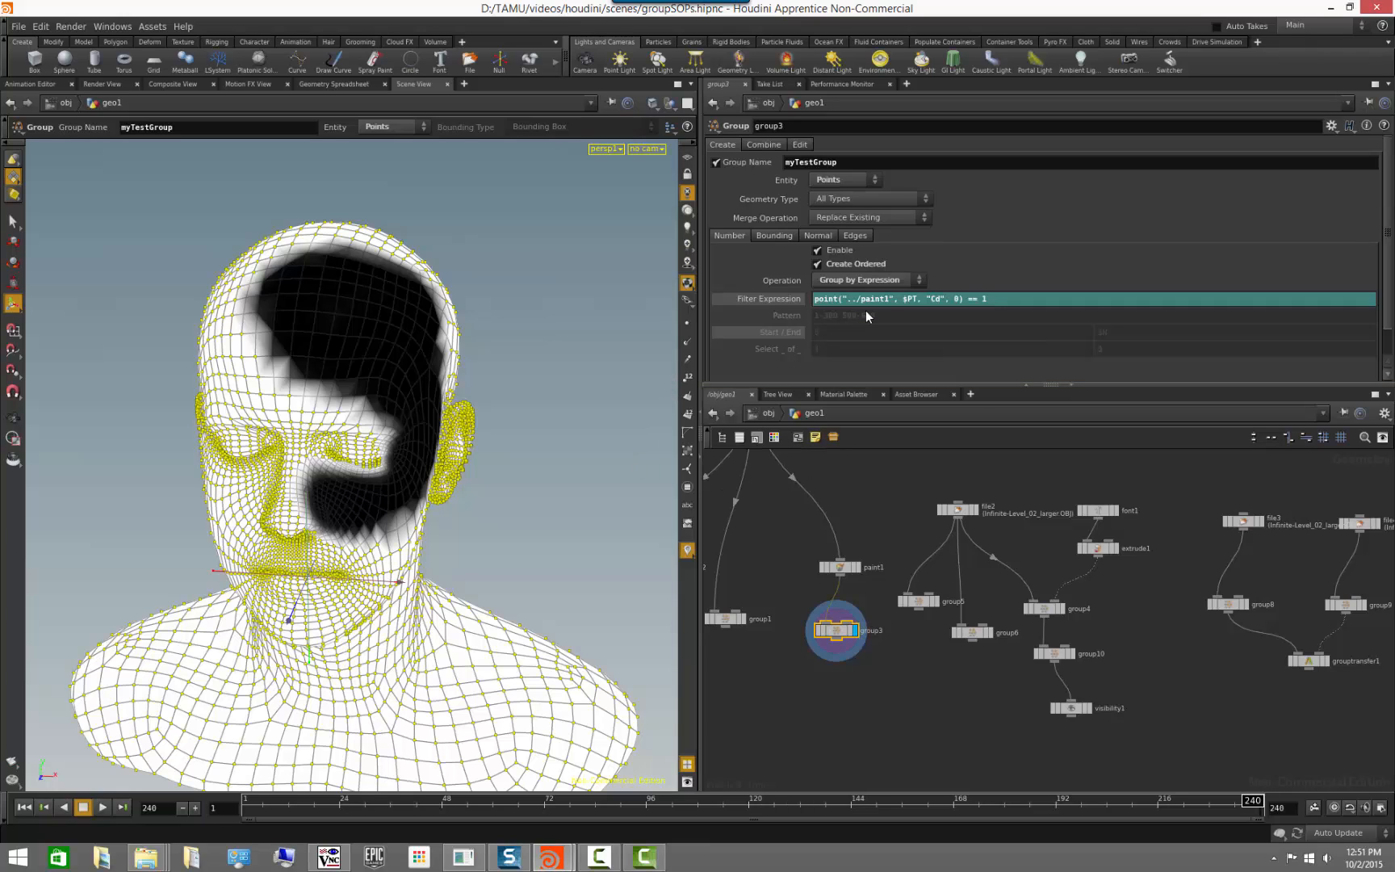
- Try > 0.5 as the comparison in group3's filter expression, and finally set it to < 0.5
left_click_drag(967, 299, 1016, 298)
type("> 0.5")
key("Return")
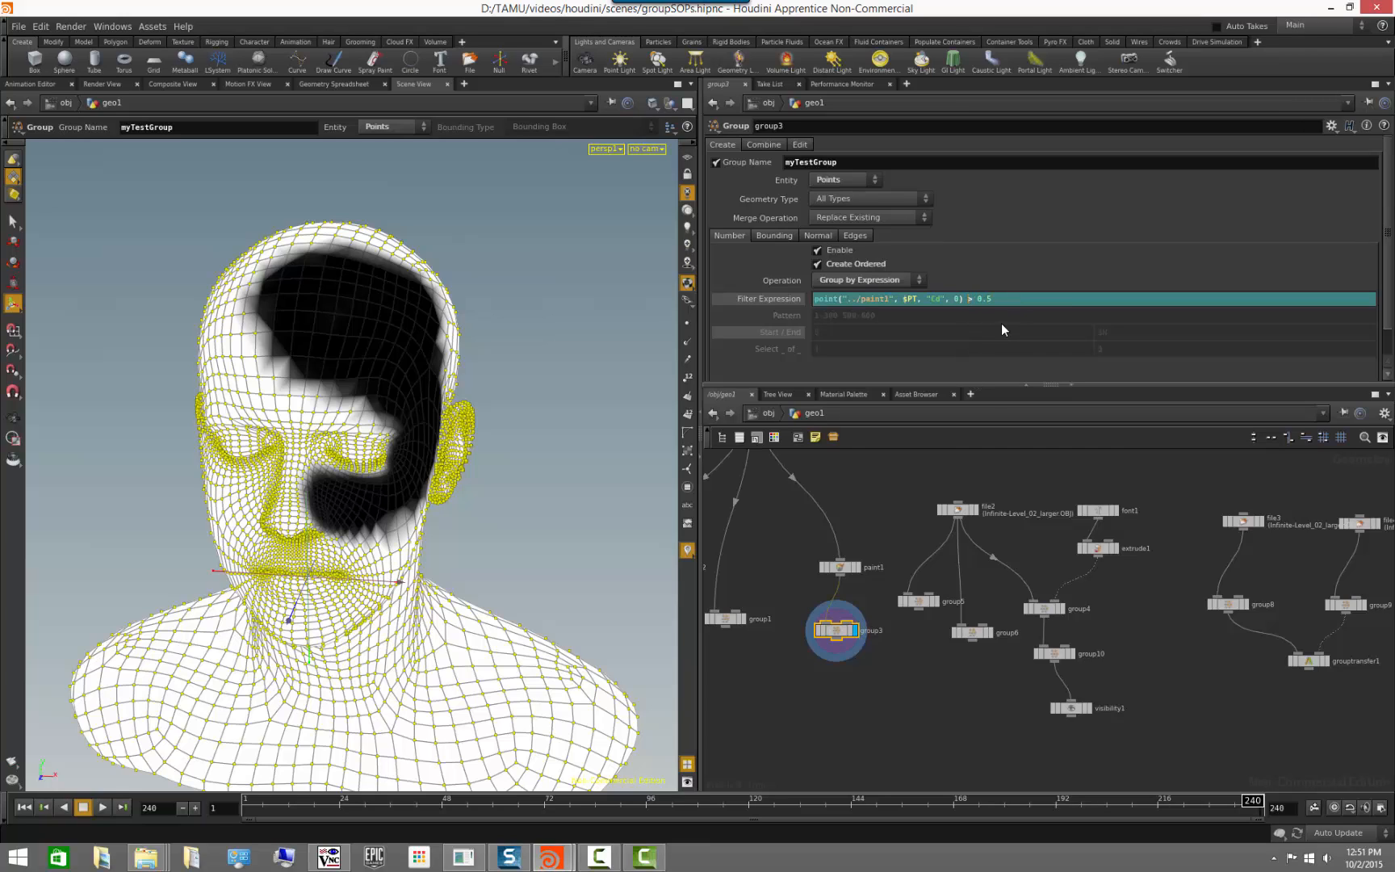
key("Return")
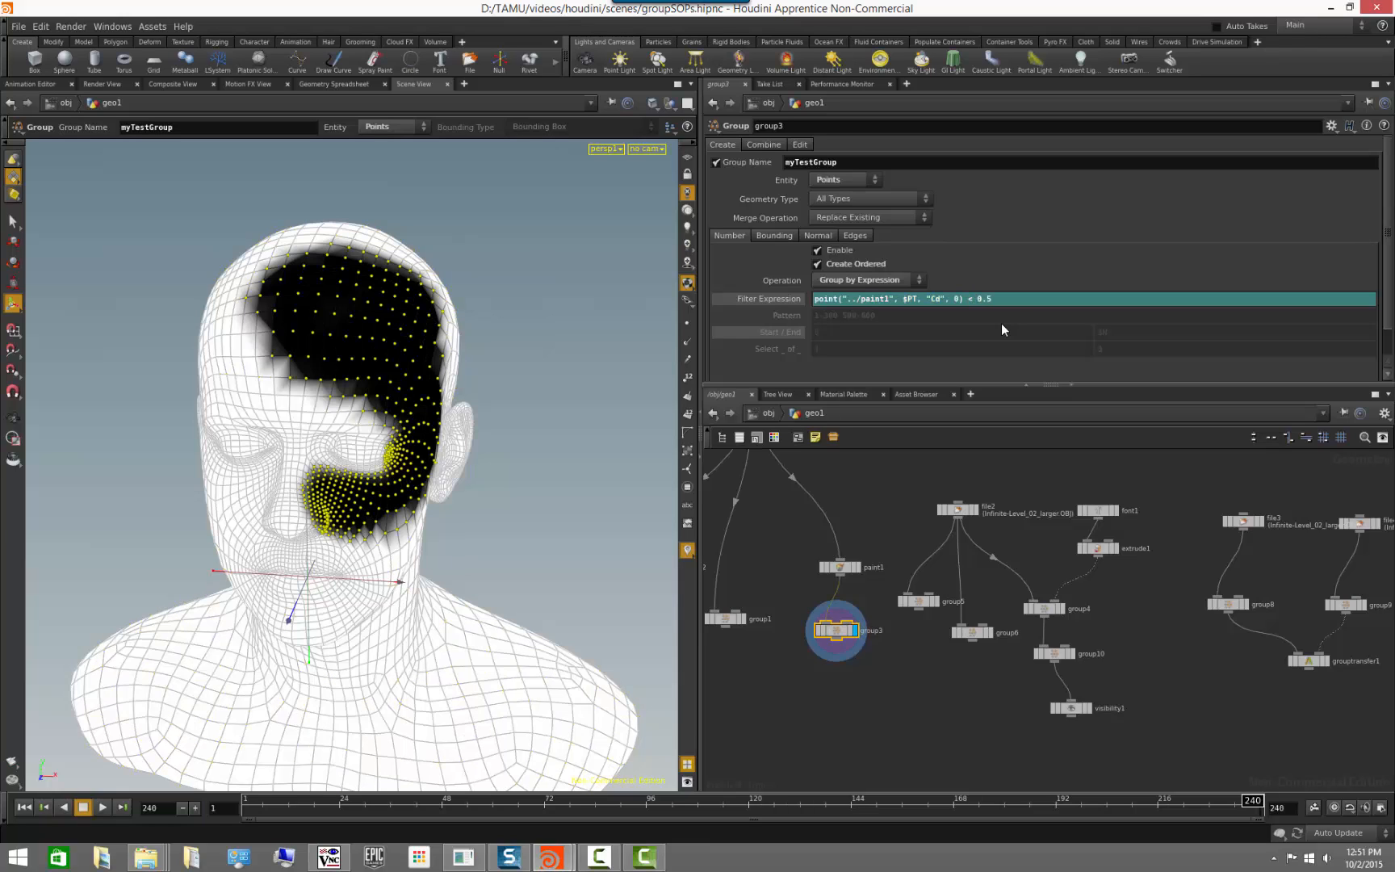
- Set paint1's operation for all to Smooth and apply it to the whole head repeatedly to blur the black paint
left_click(841, 568)
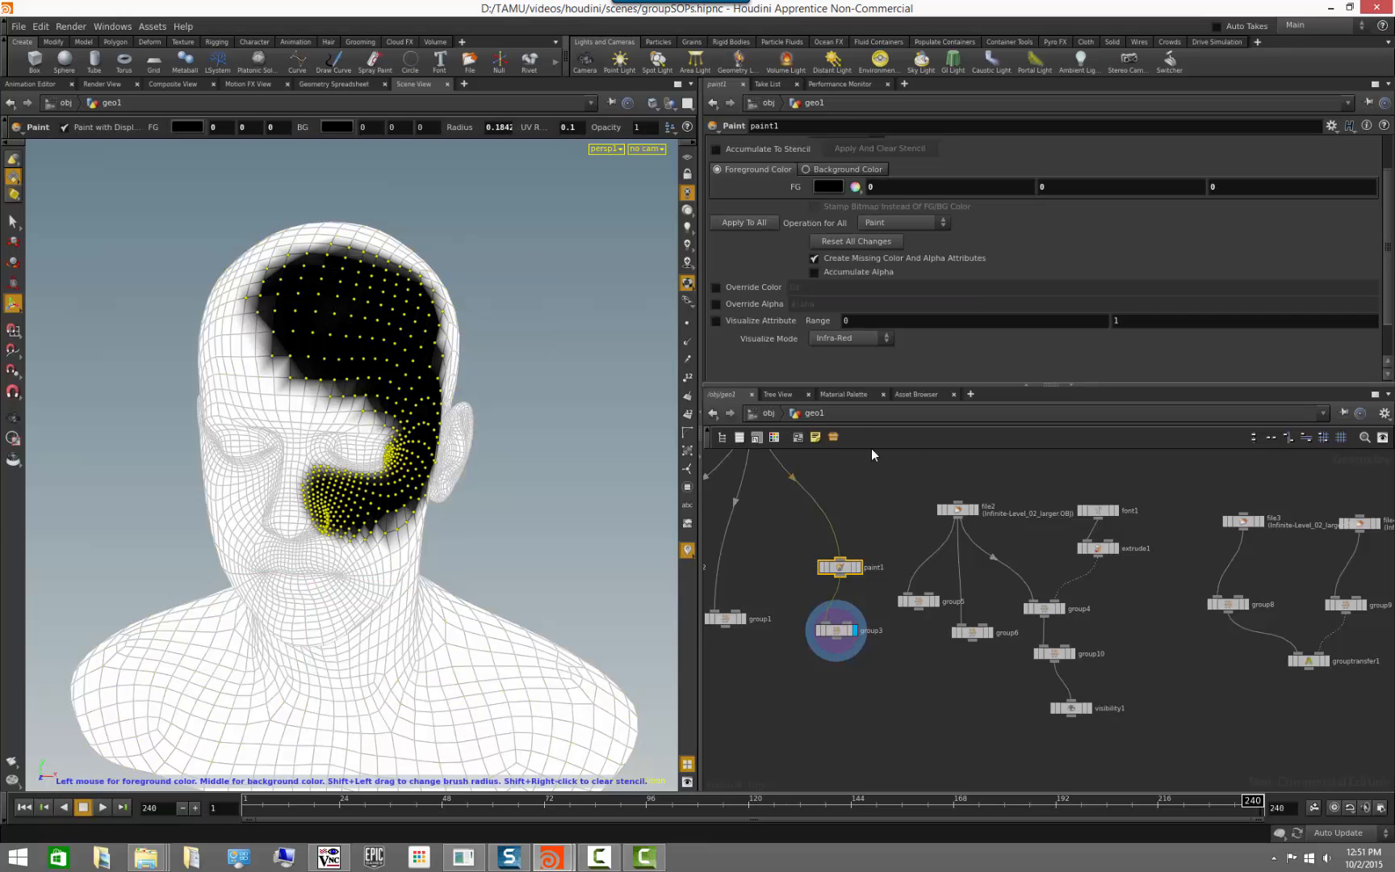
scroll(799, 249, "up", 3)
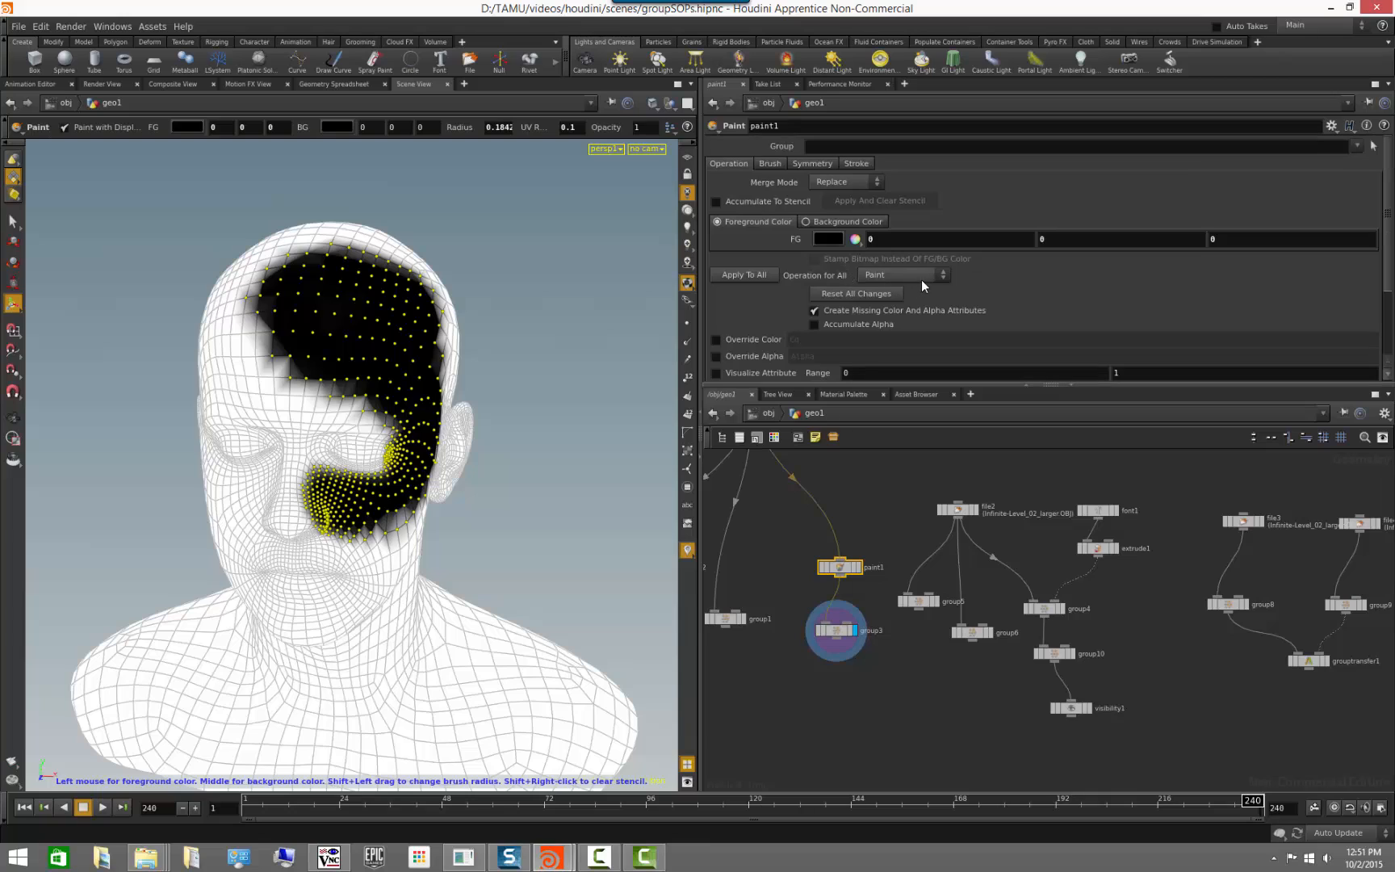
left_click(921, 279)
left_click(910, 315)
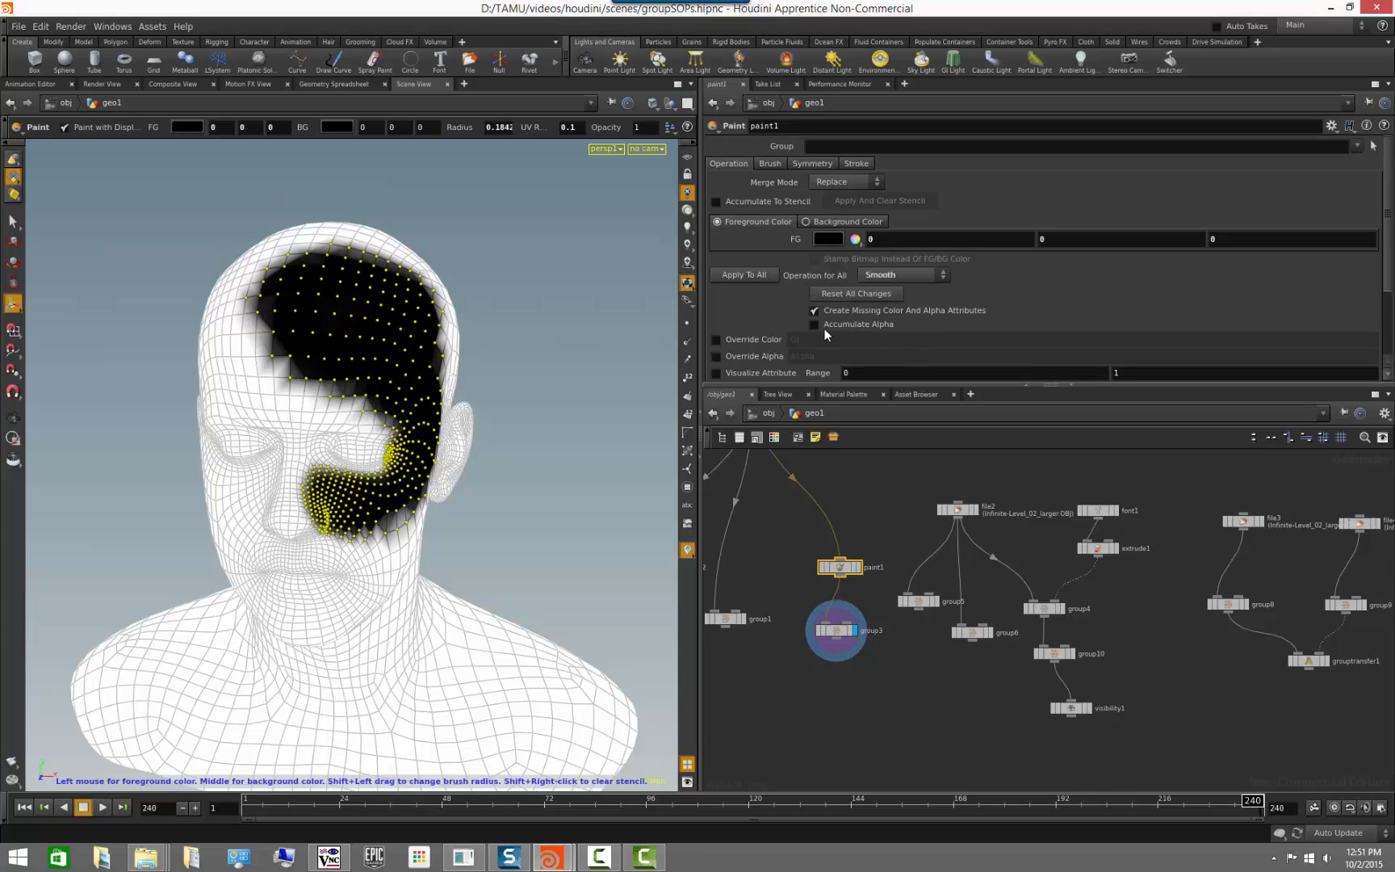
left_click(759, 276)
left_click(759, 275)
left_click(759, 275)
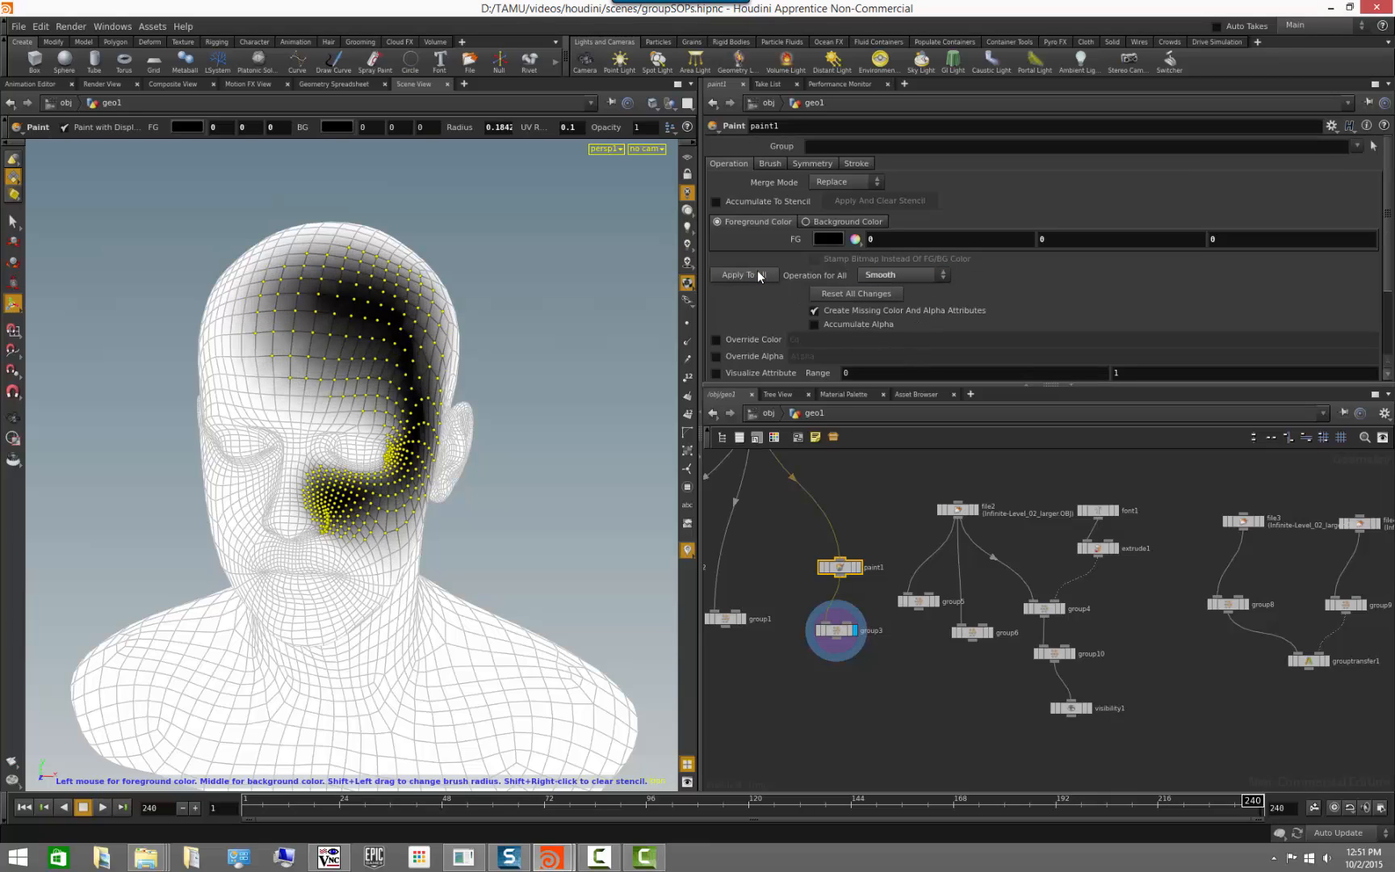
left_click(759, 275)
left_click(759, 276)
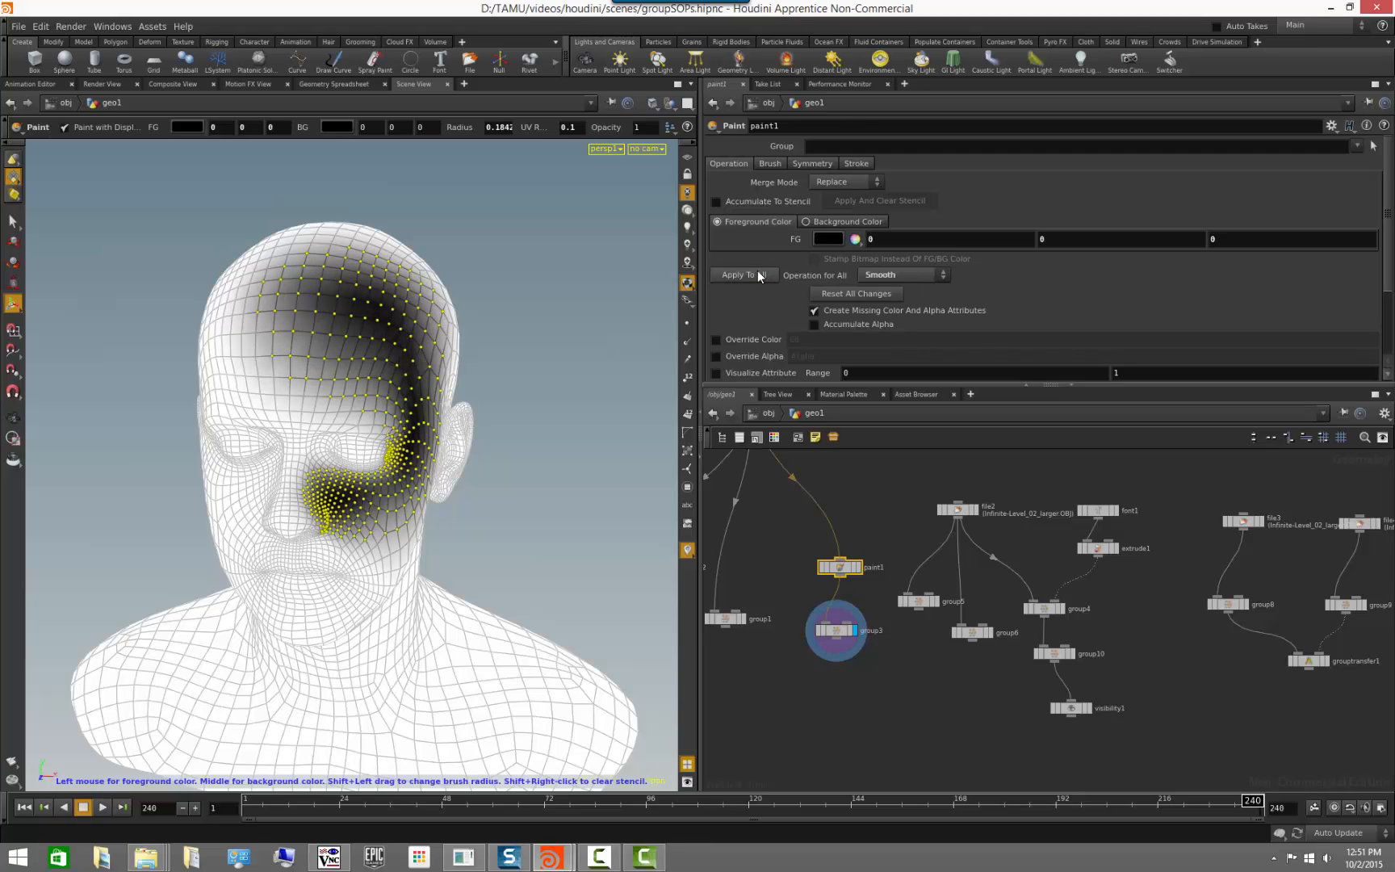
left_click(759, 276)
- Inspect the grouped points over the smoothed paint and switch the viewport to headlight-only lighting
key("Escape")
mouse_move(551, 446)
left_mouse_down()
mouse_move(525, 400)
mouse_move(551, 426)
mouse_move(517, 460)
left_mouse_up()
key("Return")
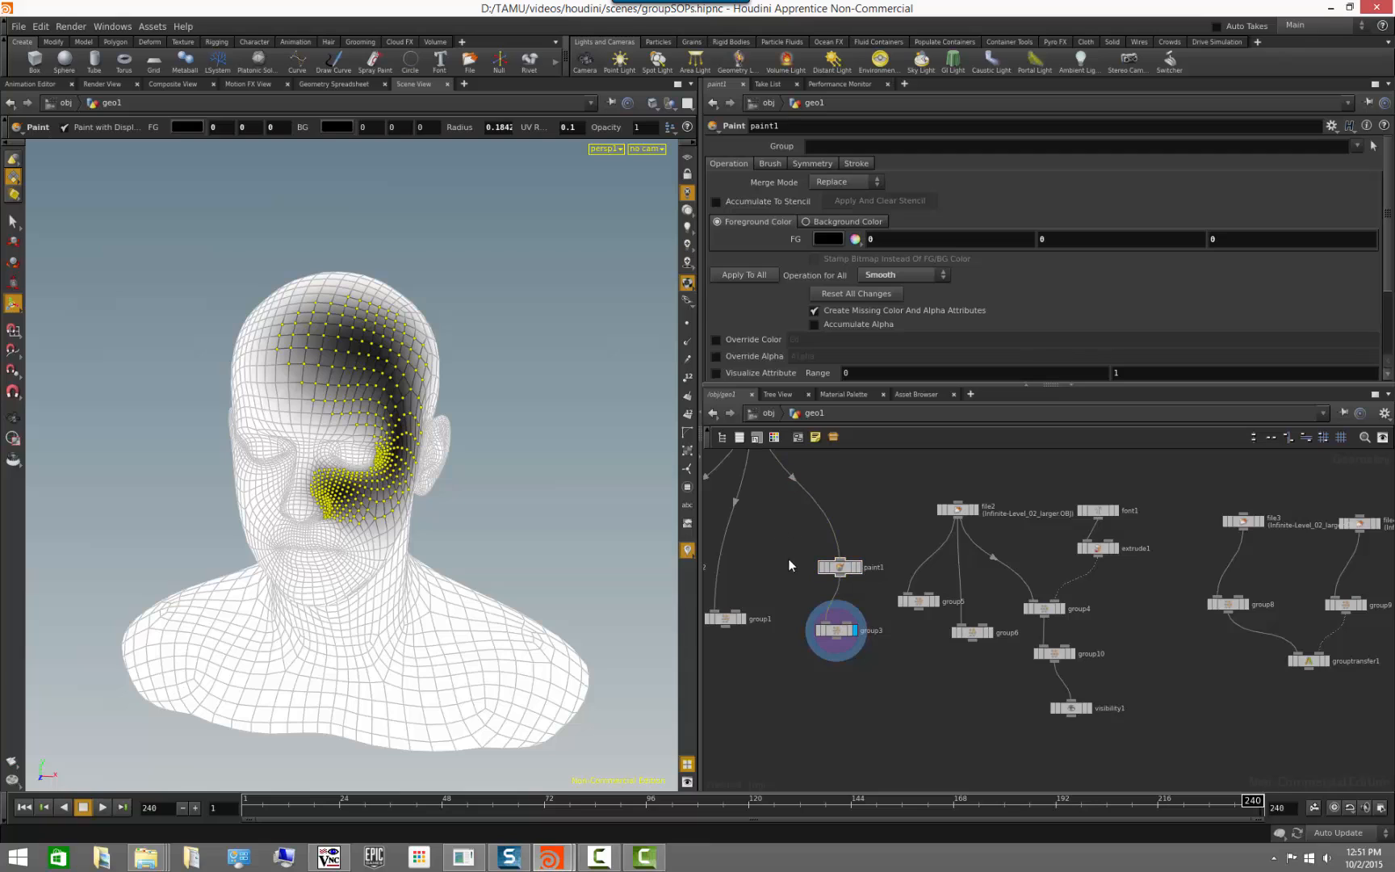
mouse_move(591, 551)
left_mouse_down("alt")
mouse_move(610, 548)
mouse_move(598, 552)
left_mouse_up("alt")
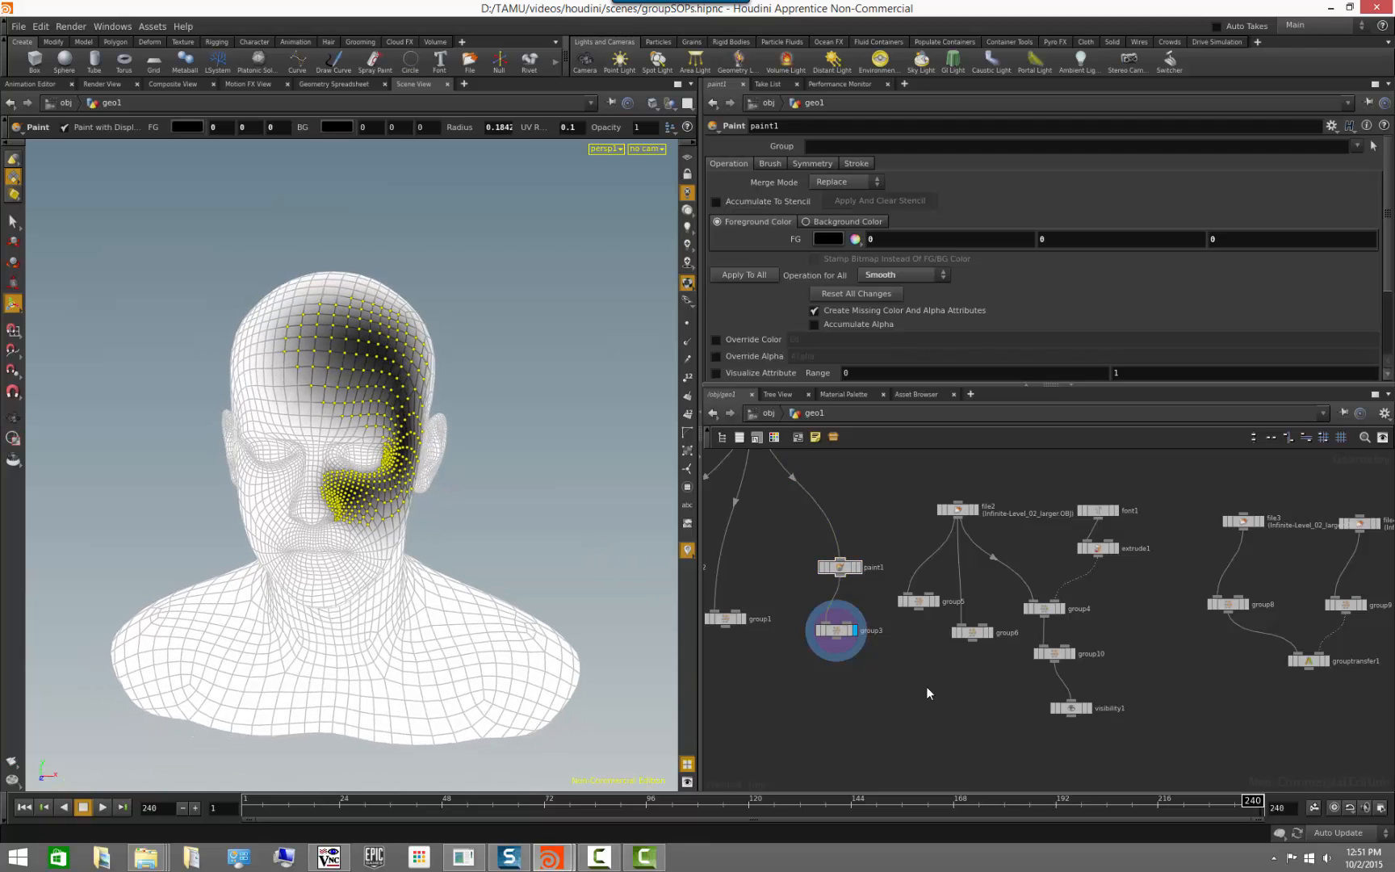
left_click(686, 210)
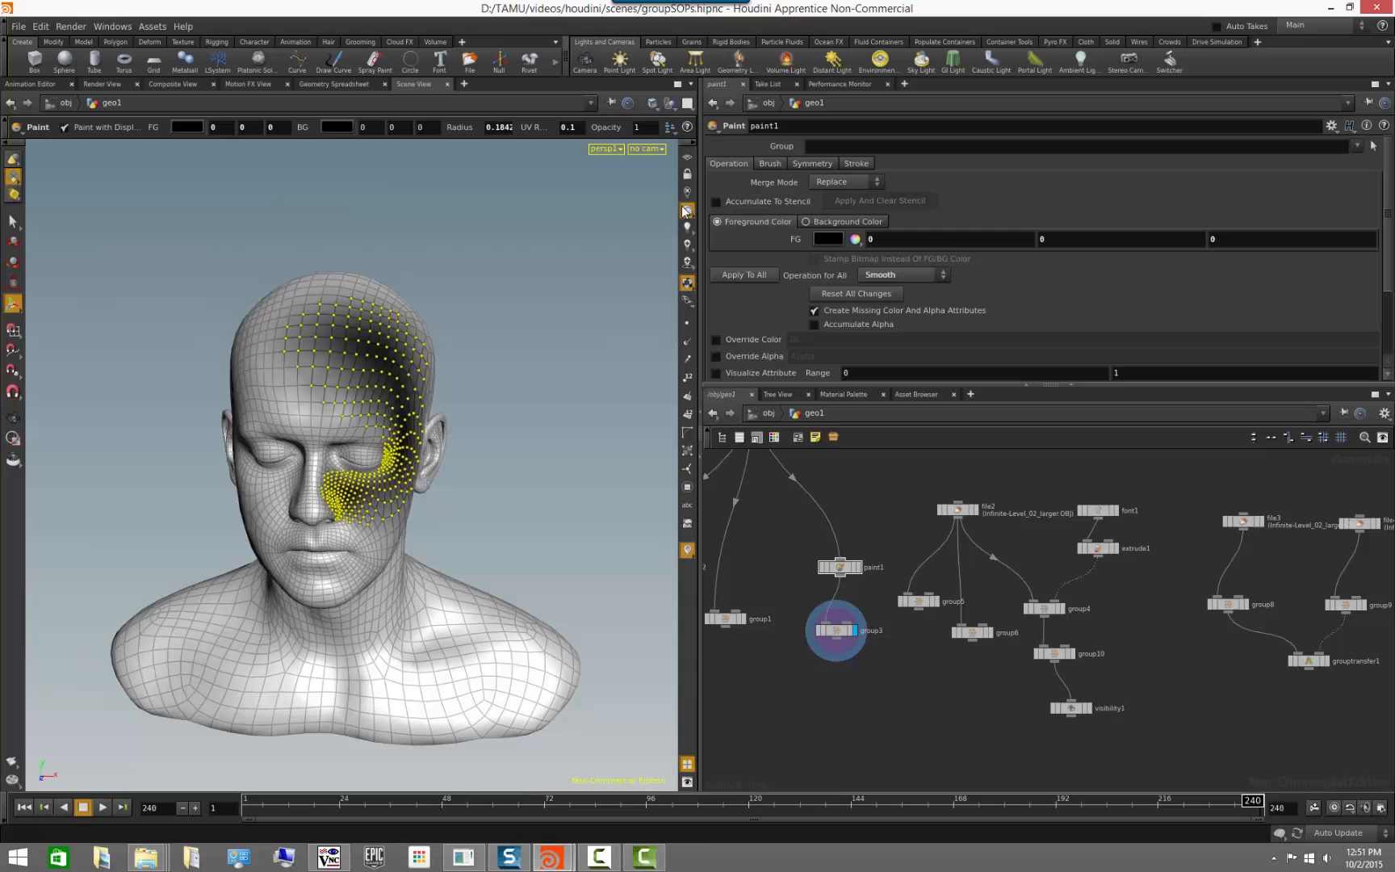
- Display the file2 node and view its head model from the front
left_click(975, 510)
left_click_drag(415, 578, 467, 552, "alt")
scroll(936, 673, "up", 3)
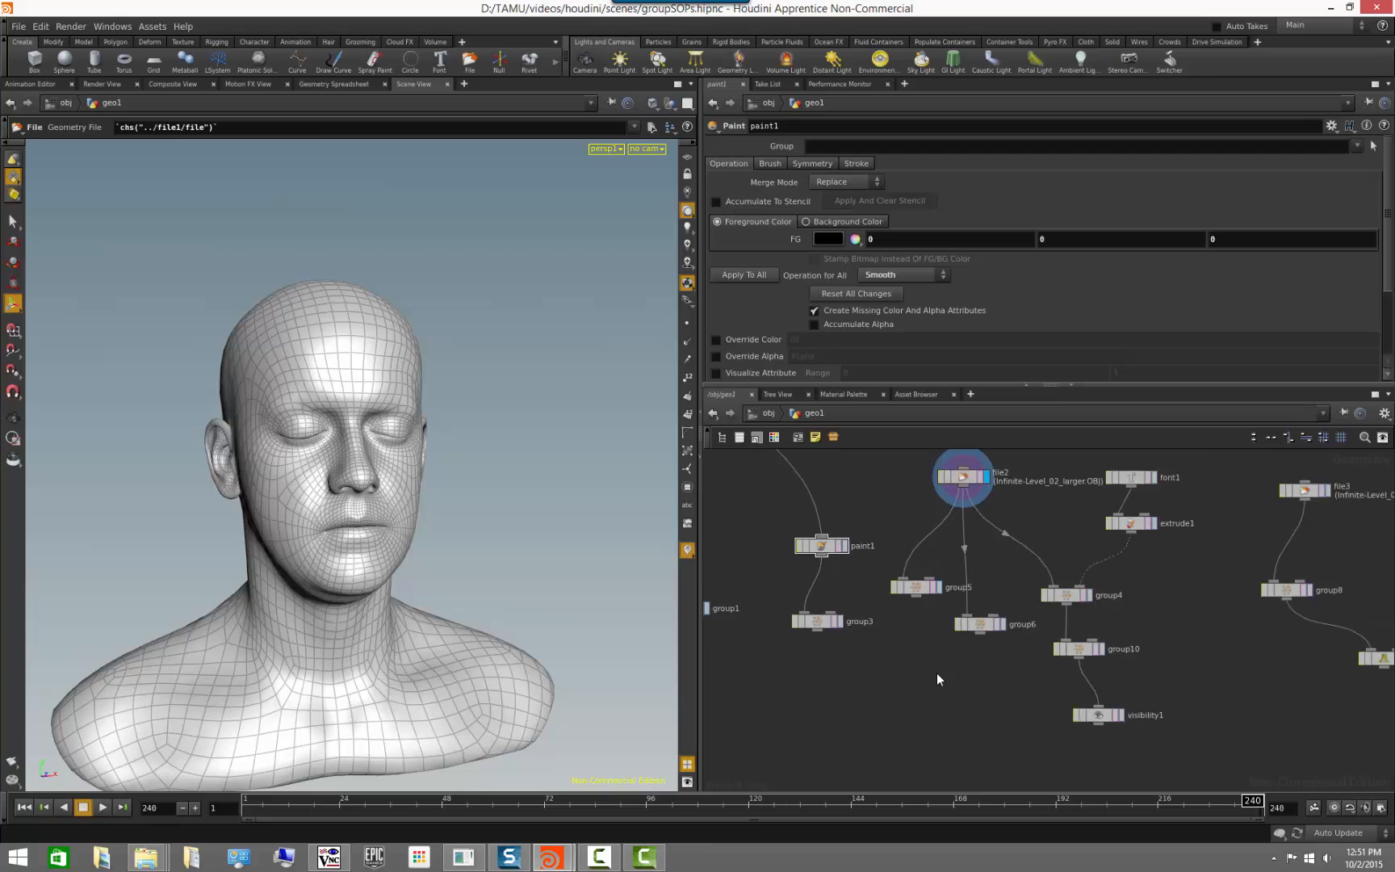
- Select group5 below file2 and examine its number and bounding settings in an enlarged parameter pane
left_click(921, 579)
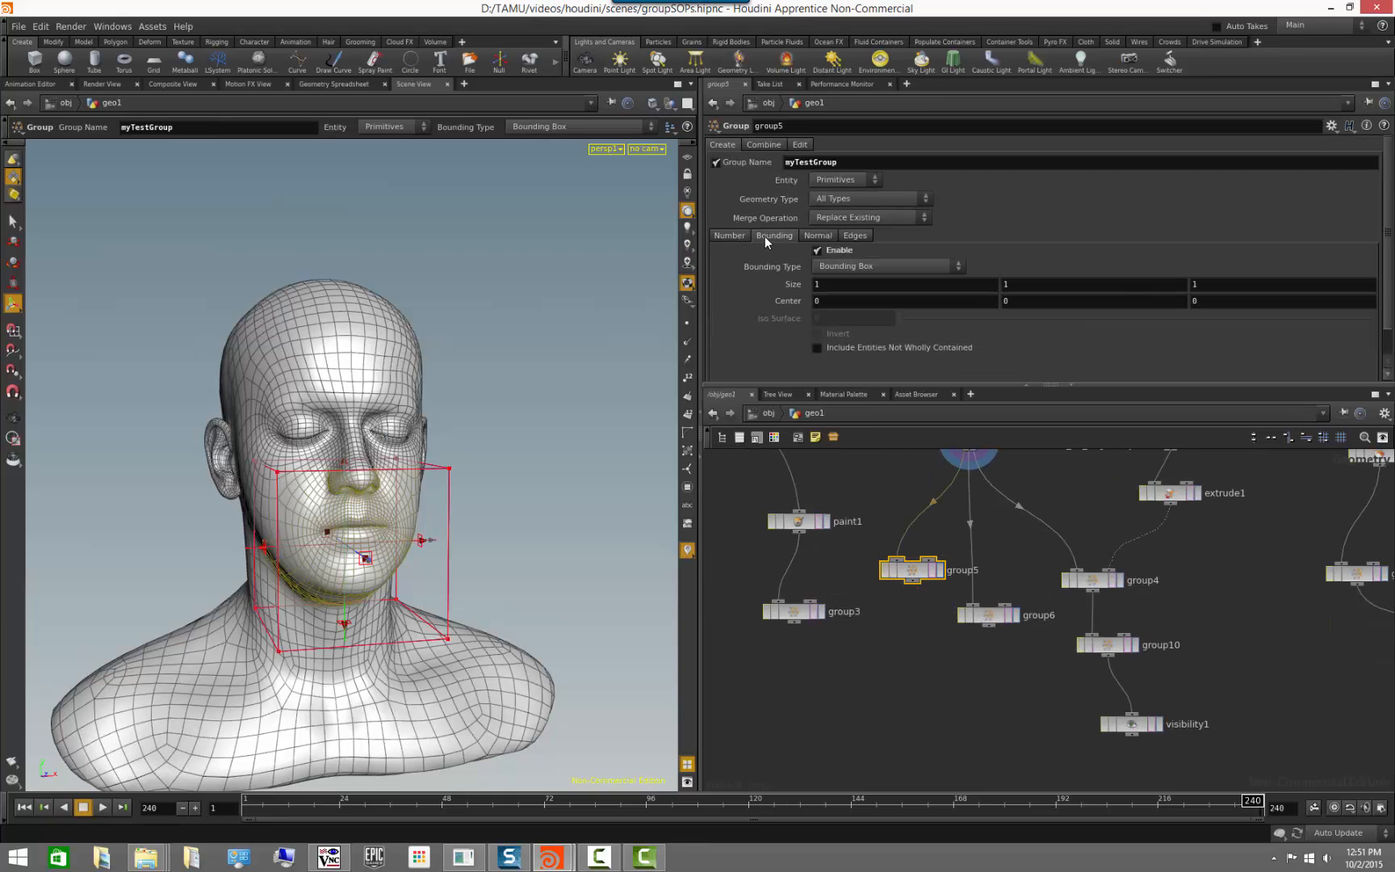
middle_click_drag(871, 481, 968, 552)
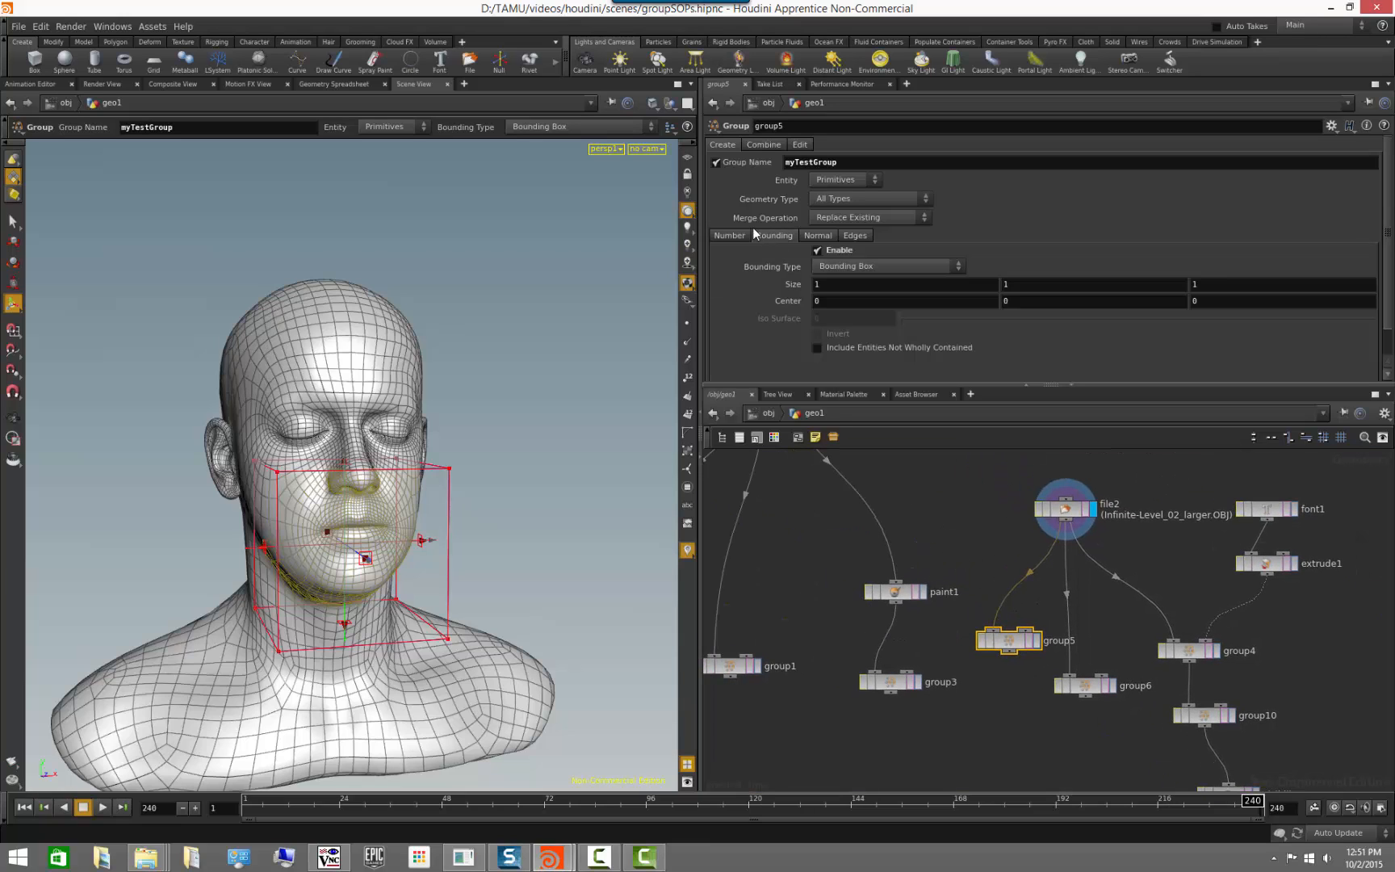
left_click(734, 237)
scroll(896, 318, "down", 2)
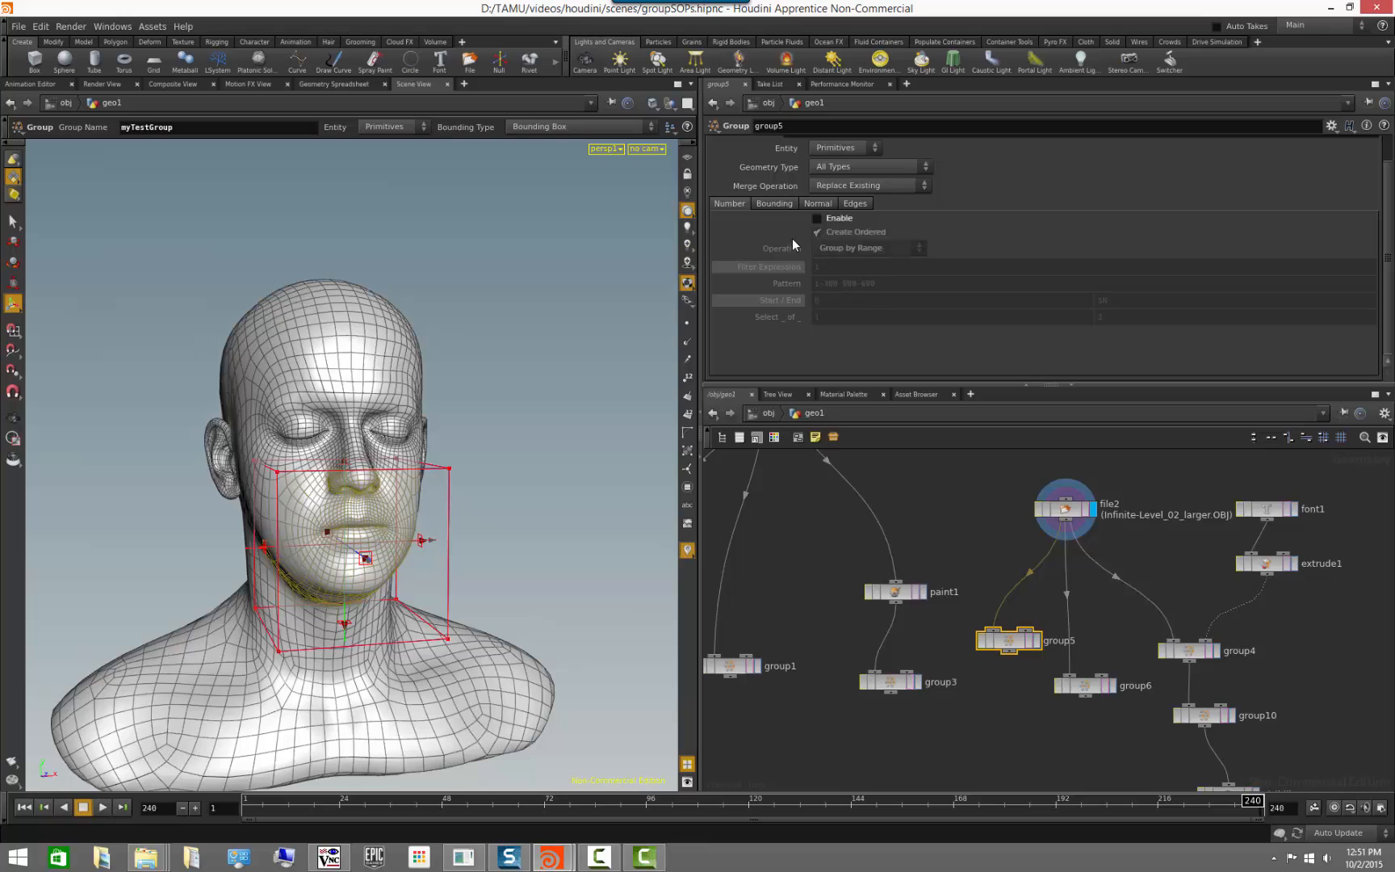
scroll(871, 288, "up", 2)
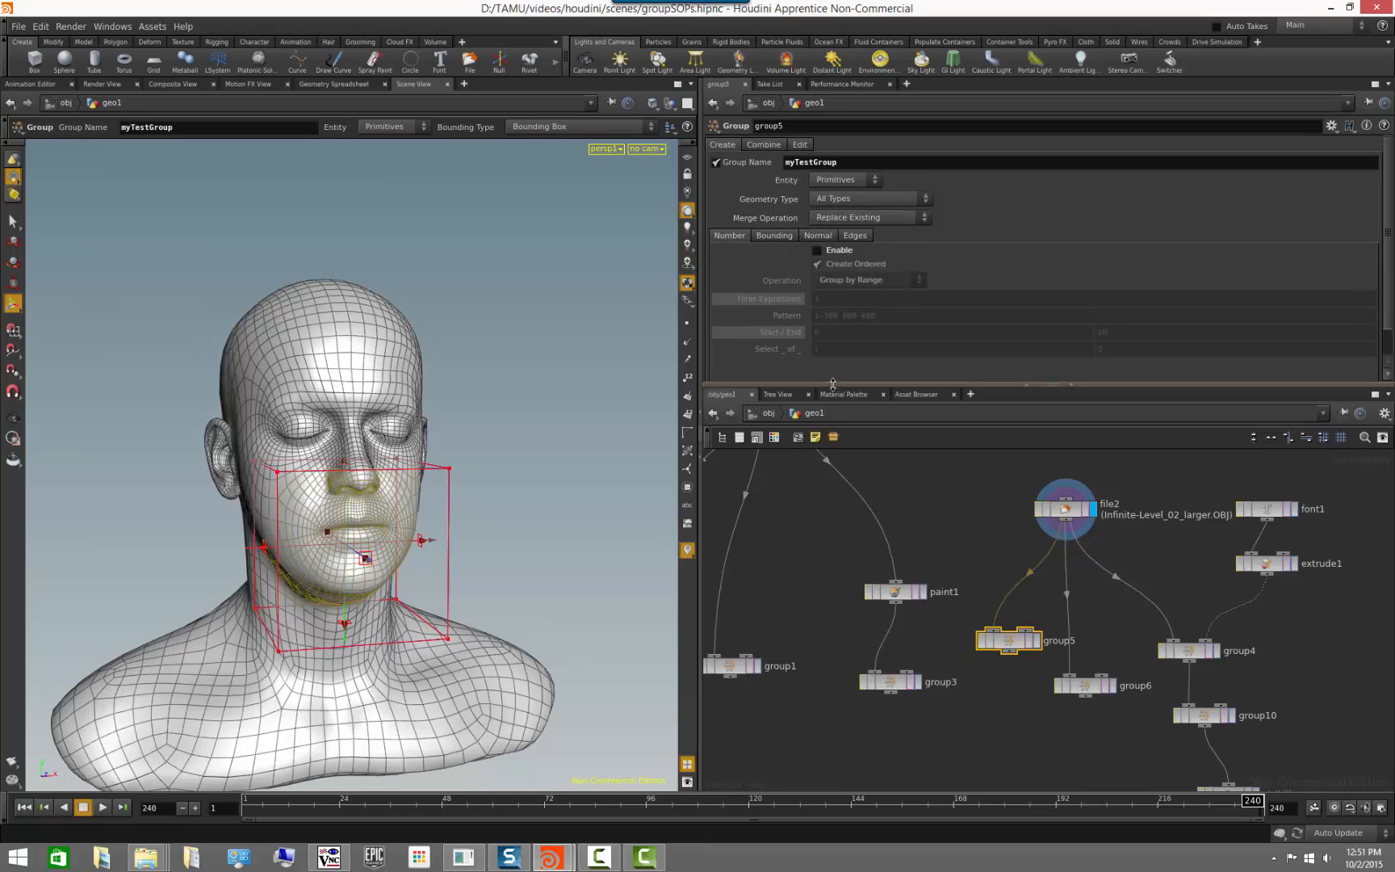
left_click_drag(831, 385, 829, 416)
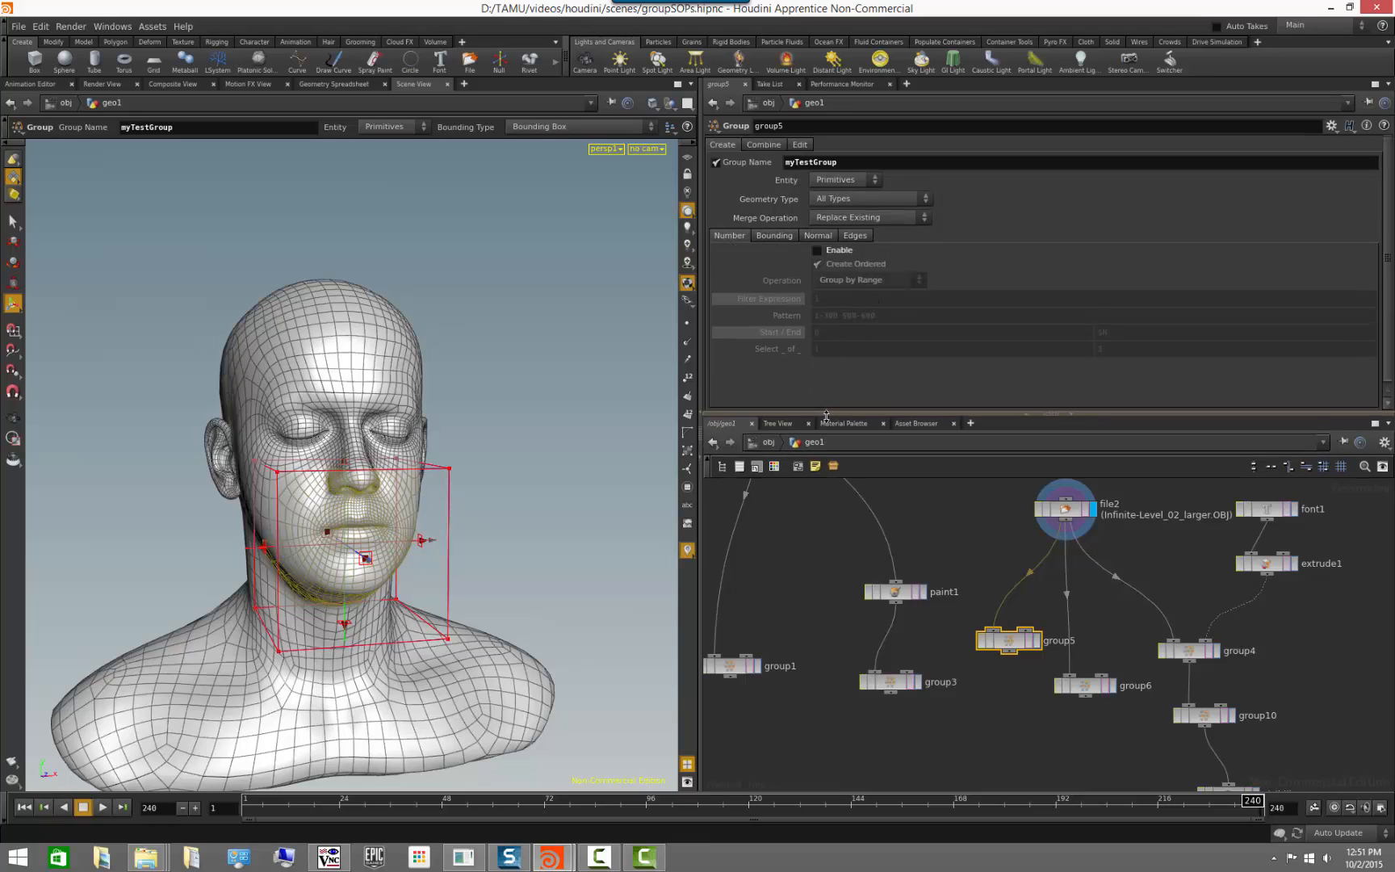
left_click(773, 236)
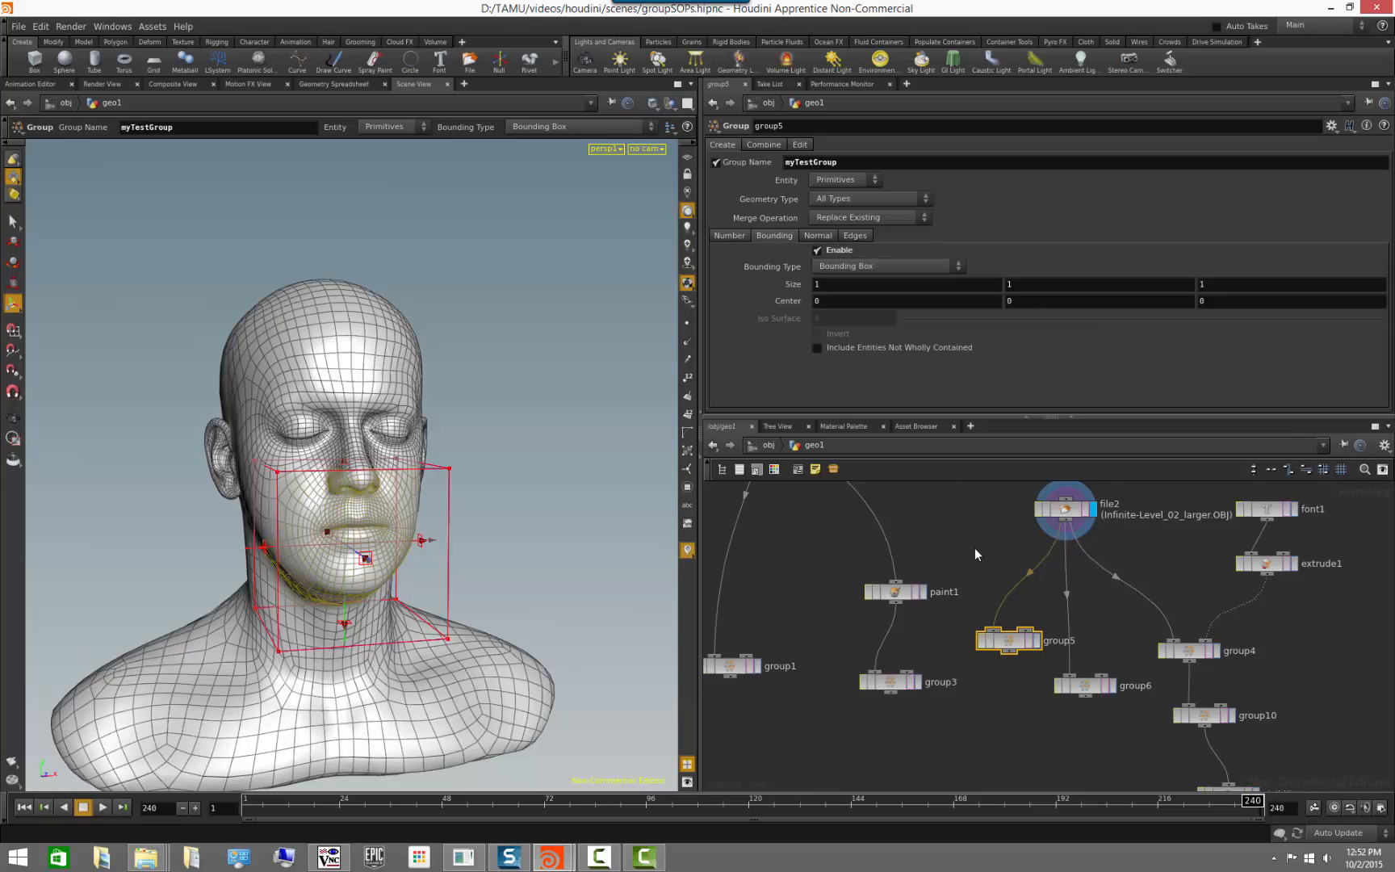
- Display the group5 node and inspect its bounding box and grouped primitives around the lower face
left_click(1036, 640)
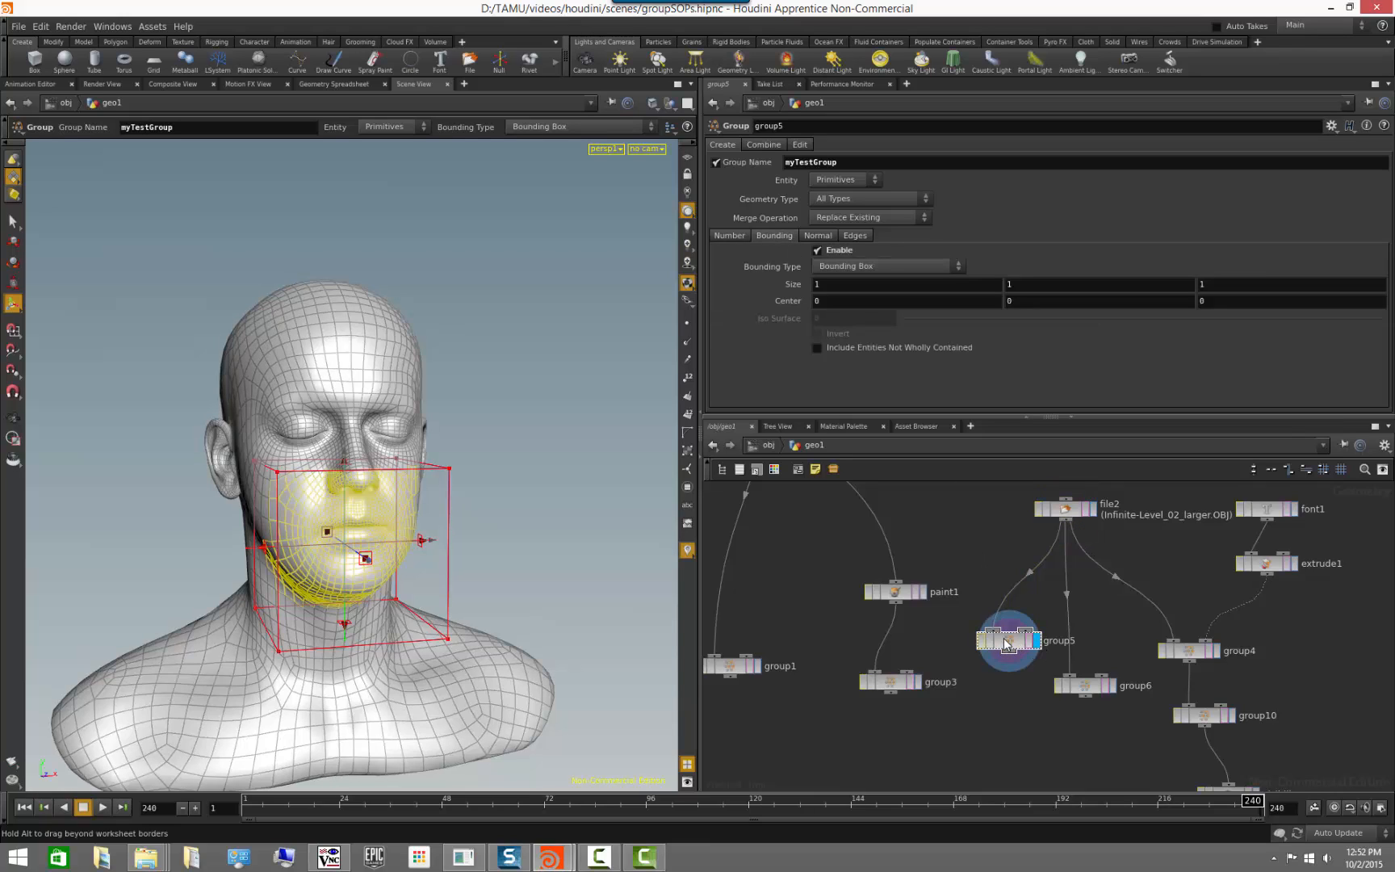
left_click_drag(536, 564, 491, 603, "alt")
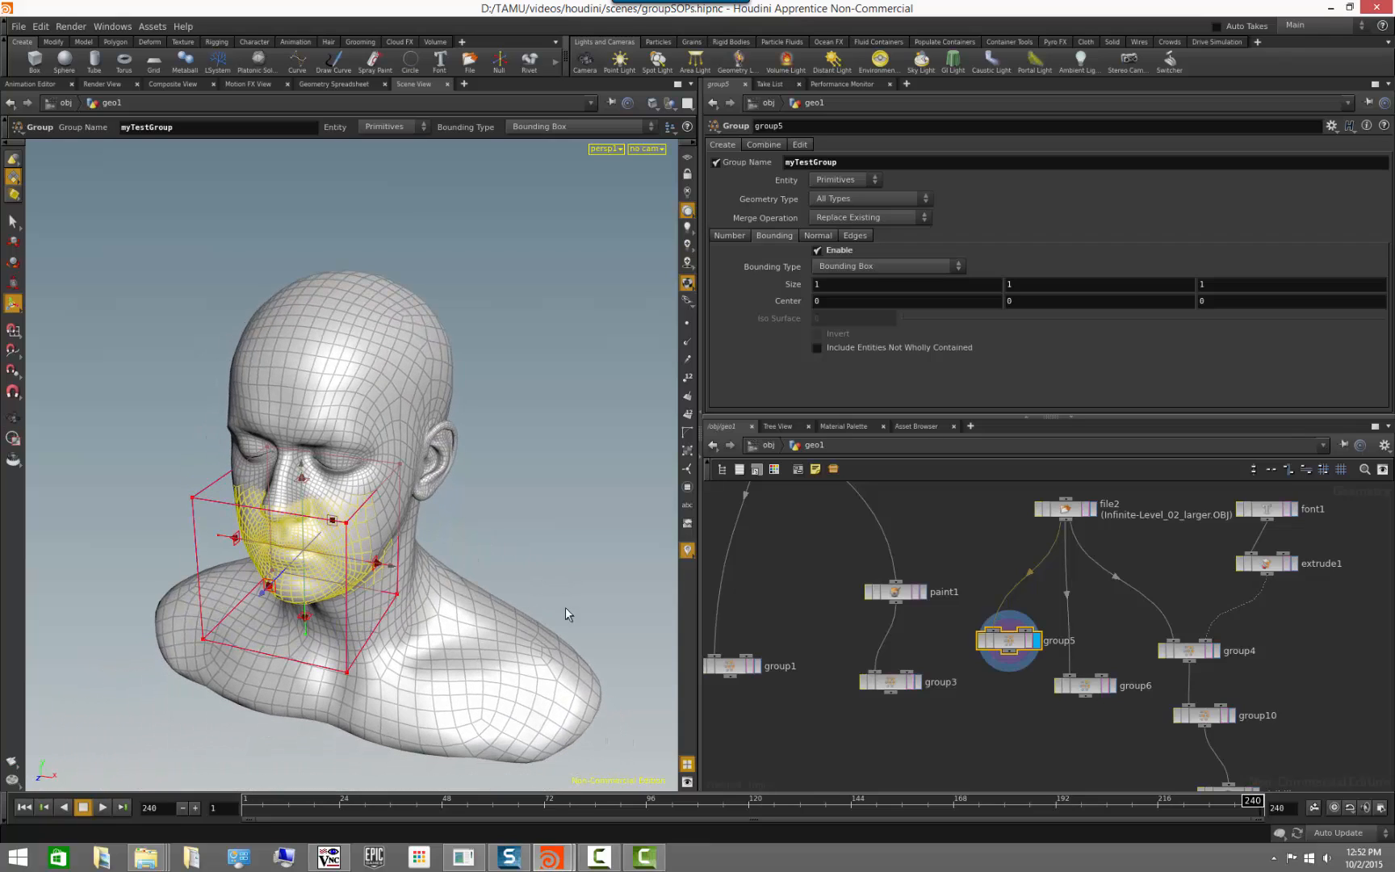
left_click_drag(520, 532, 567, 517, "alt")
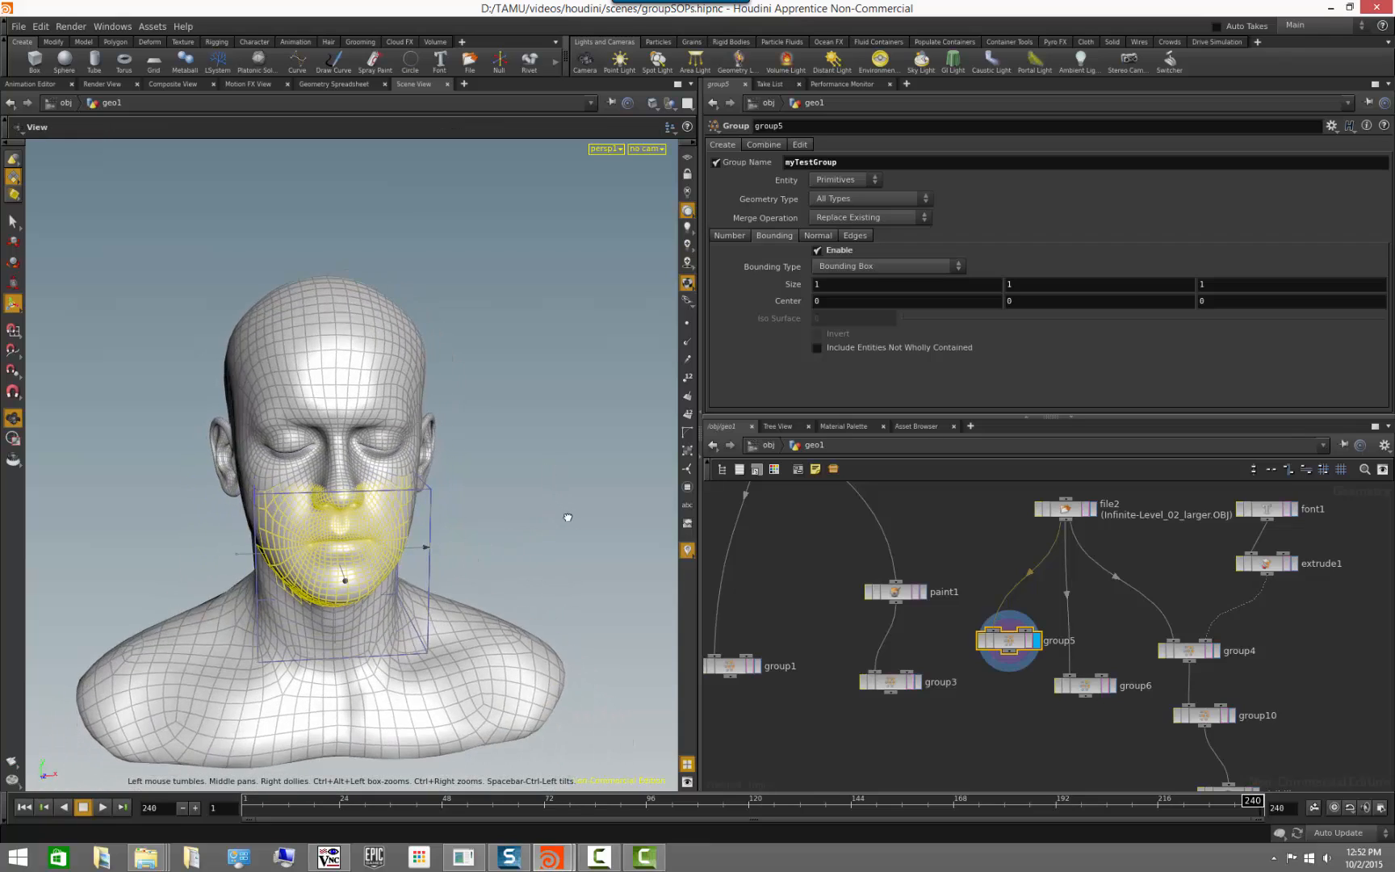
- Enable group5's number grouping and revert its Create Ordered, Operation and Pattern parameters to their defaults
key("Return")
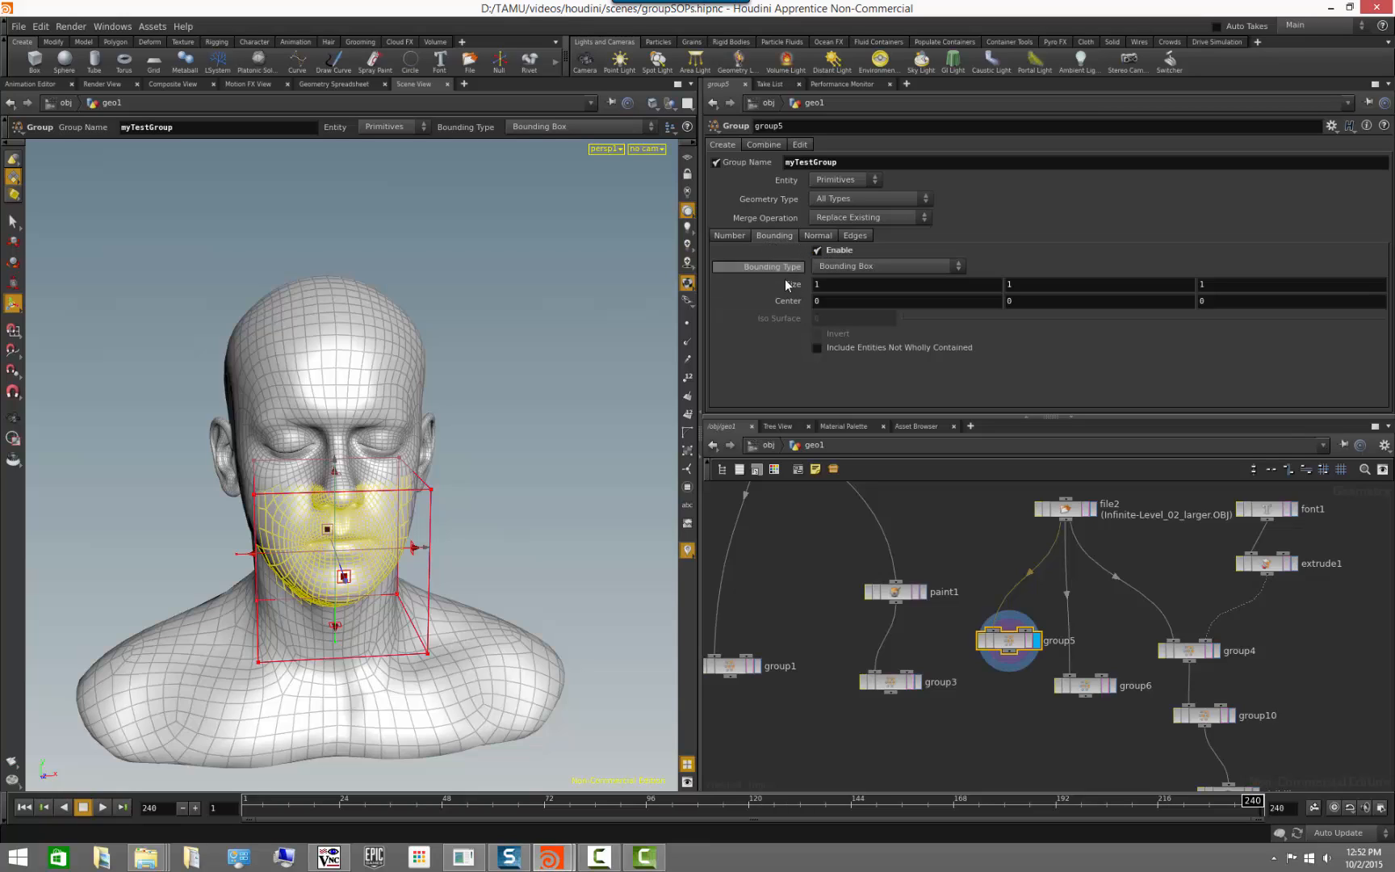
left_click(730, 236)
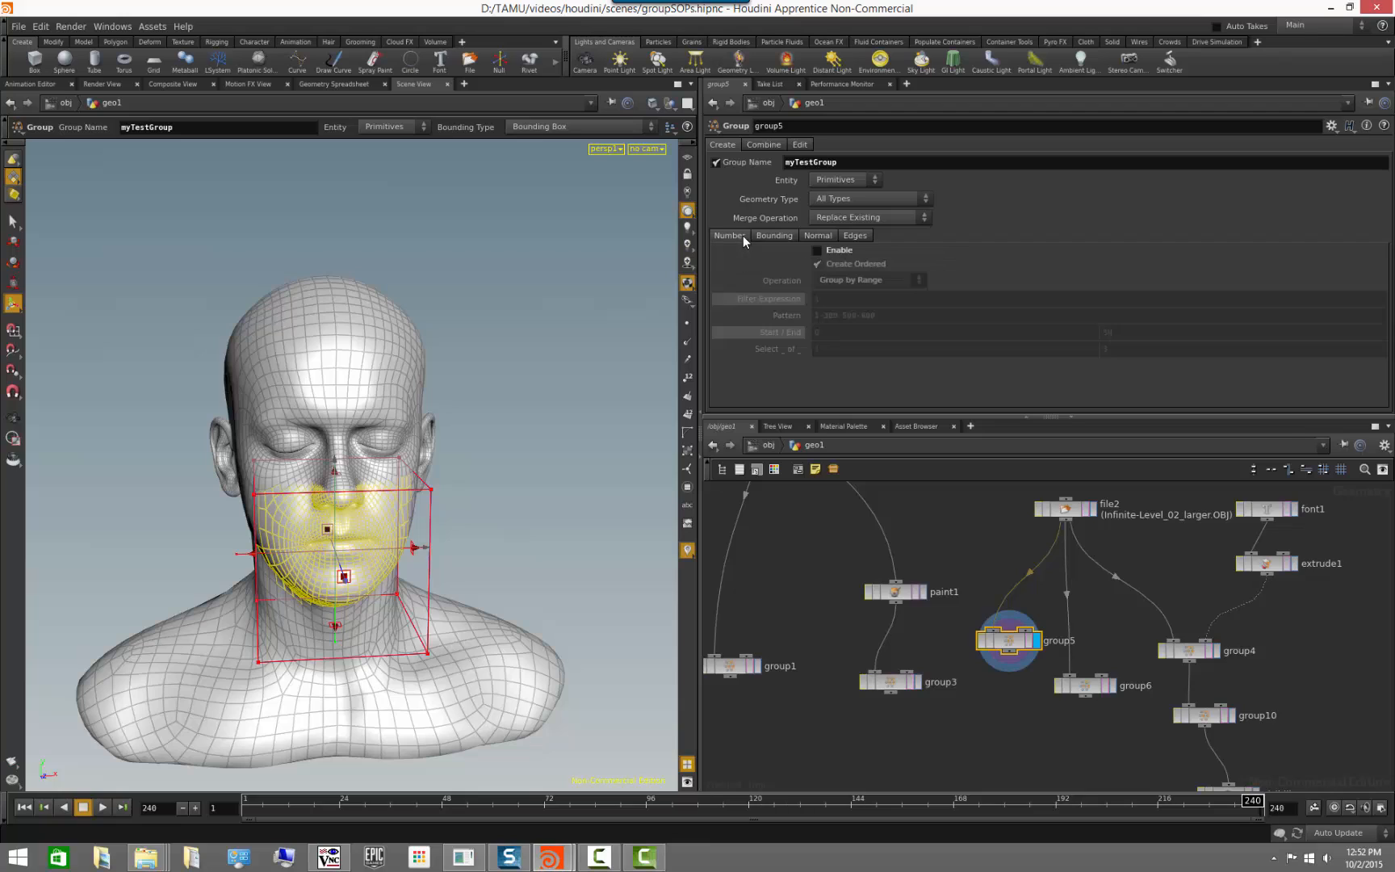
left_click(818, 250)
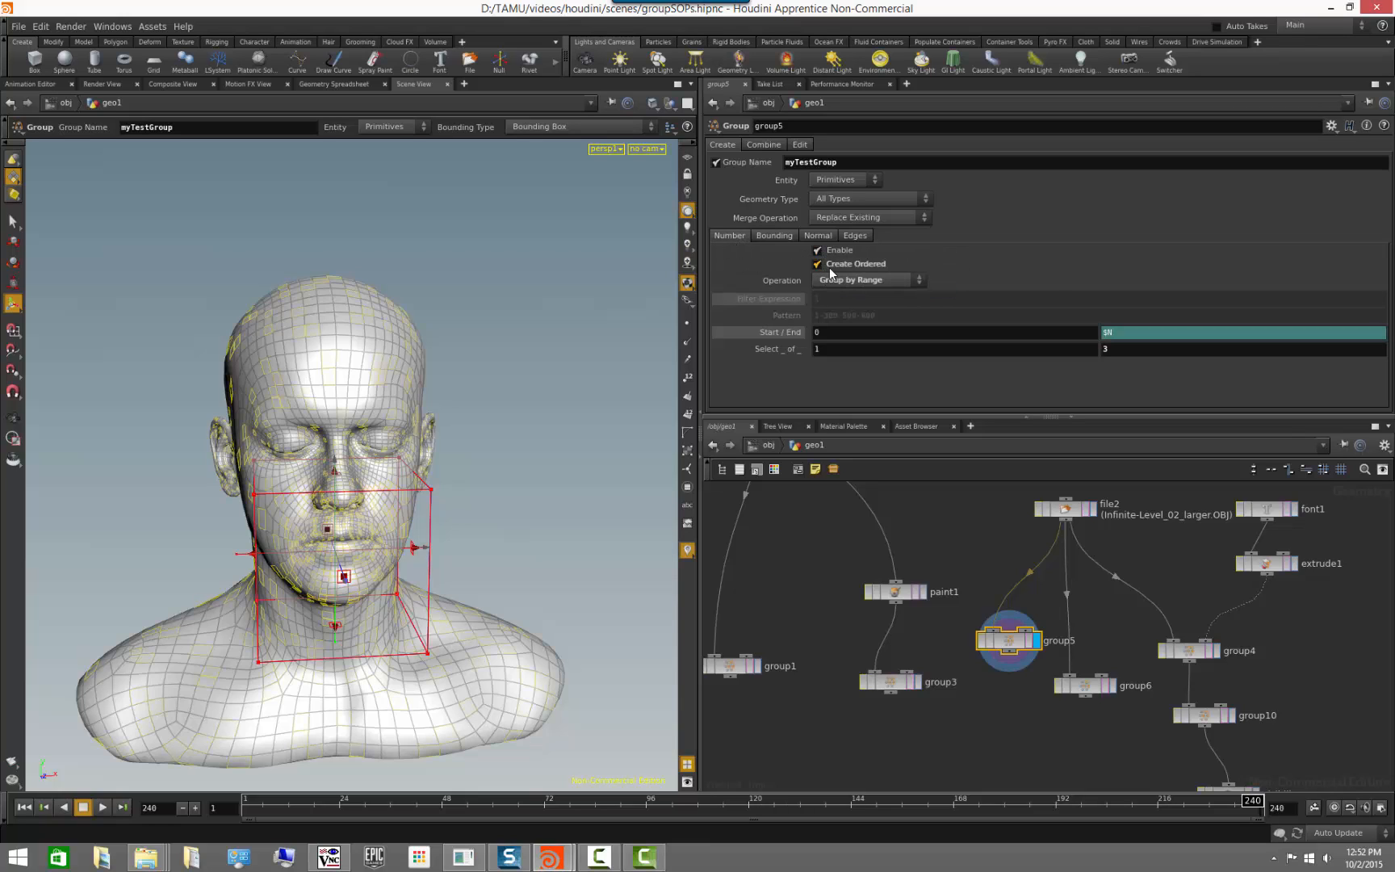
right_click(833, 271)
left_click(877, 459)
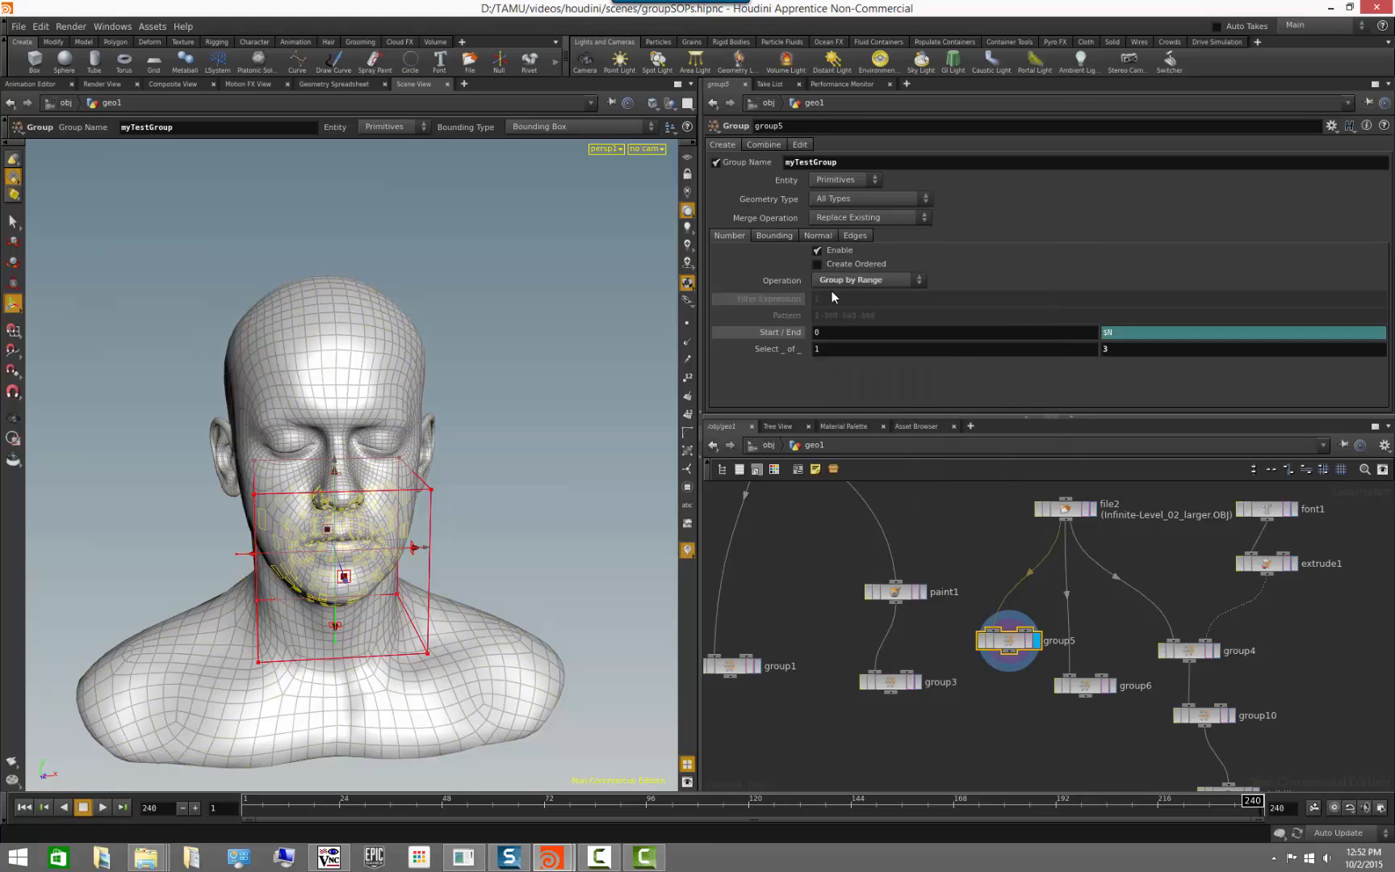
right_click(783, 276)
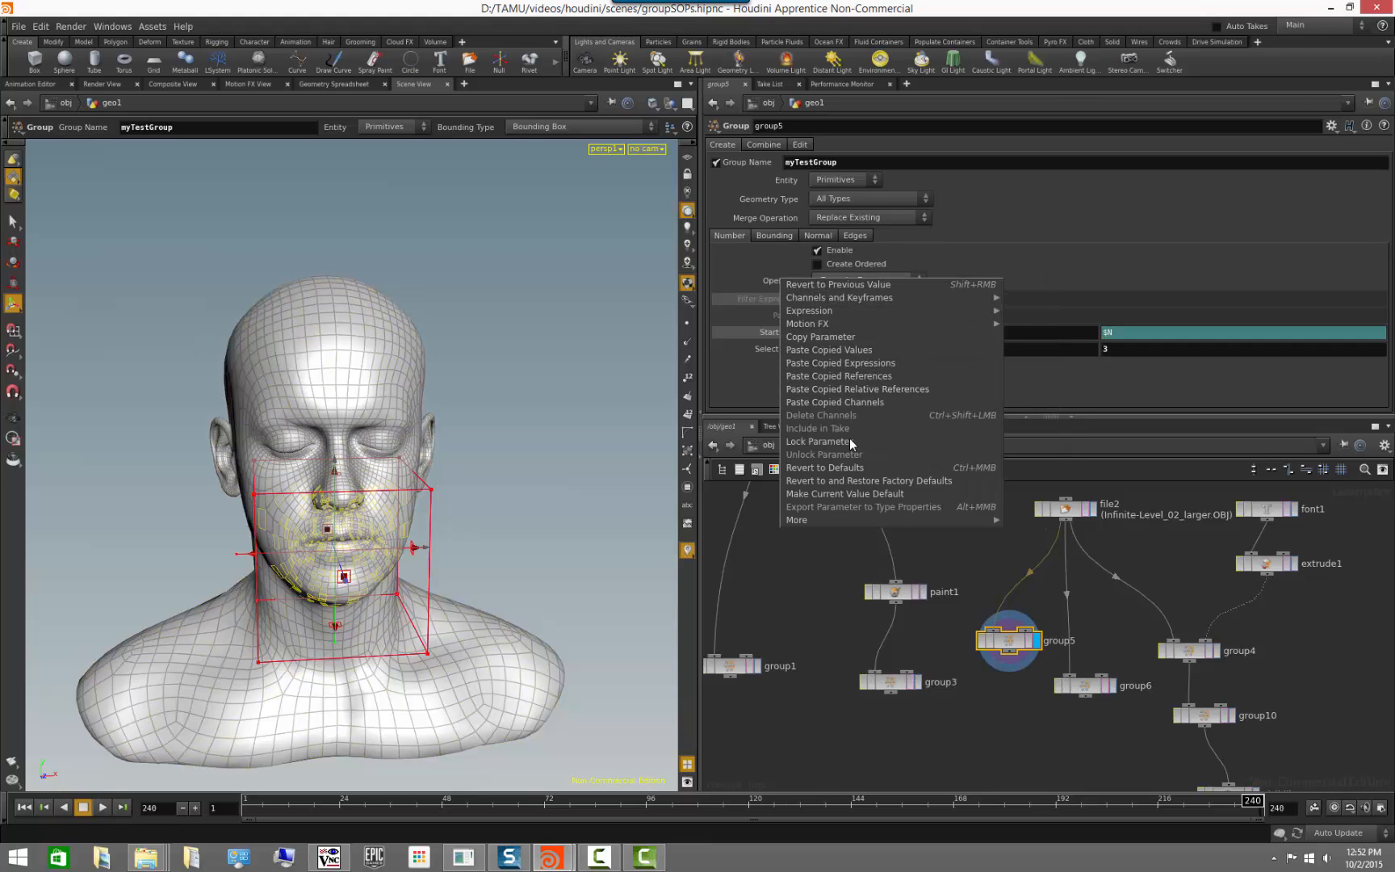
left_click(850, 468)
right_click(783, 315)
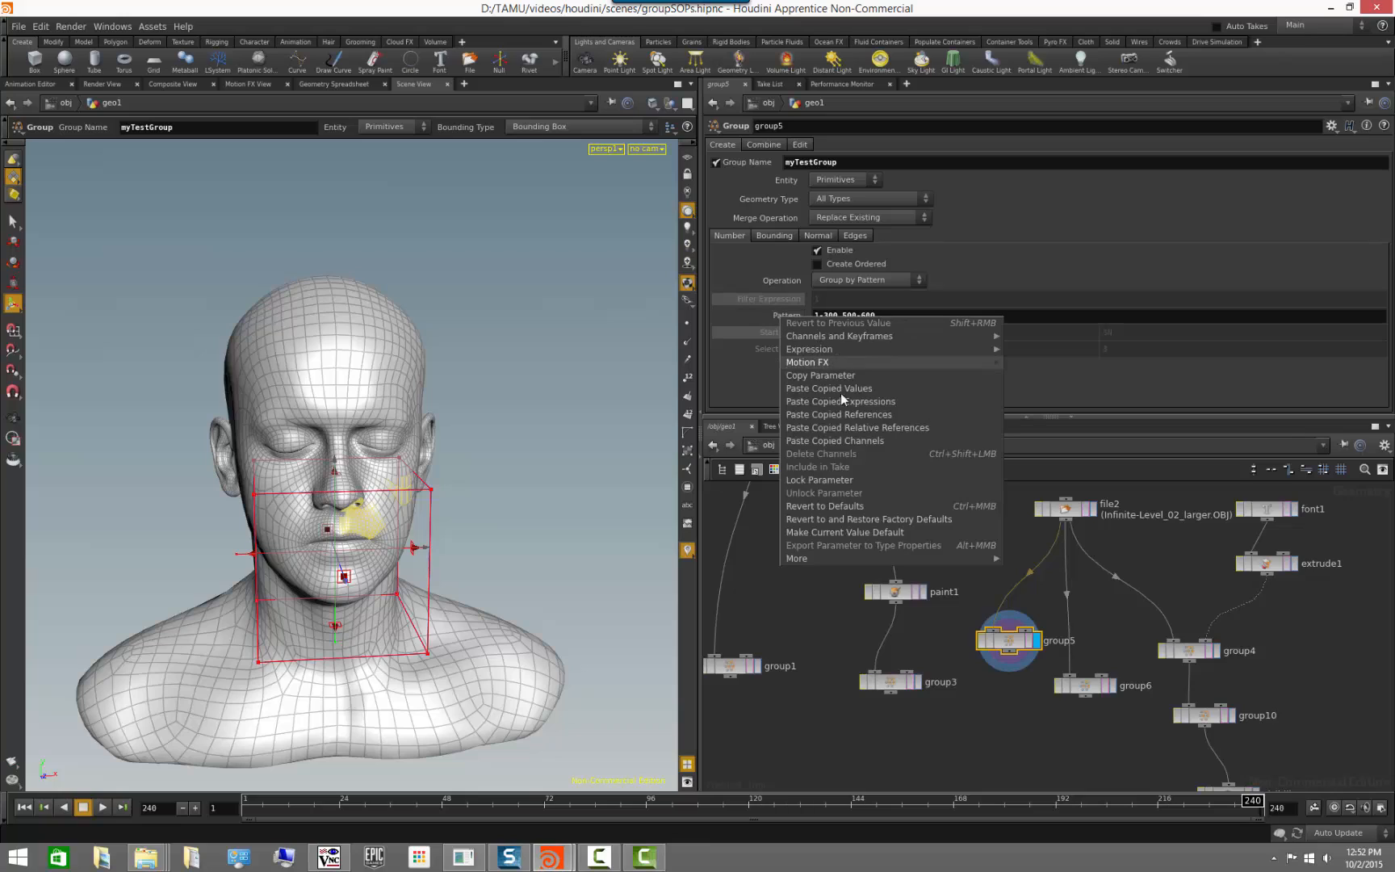
left_click(862, 506)
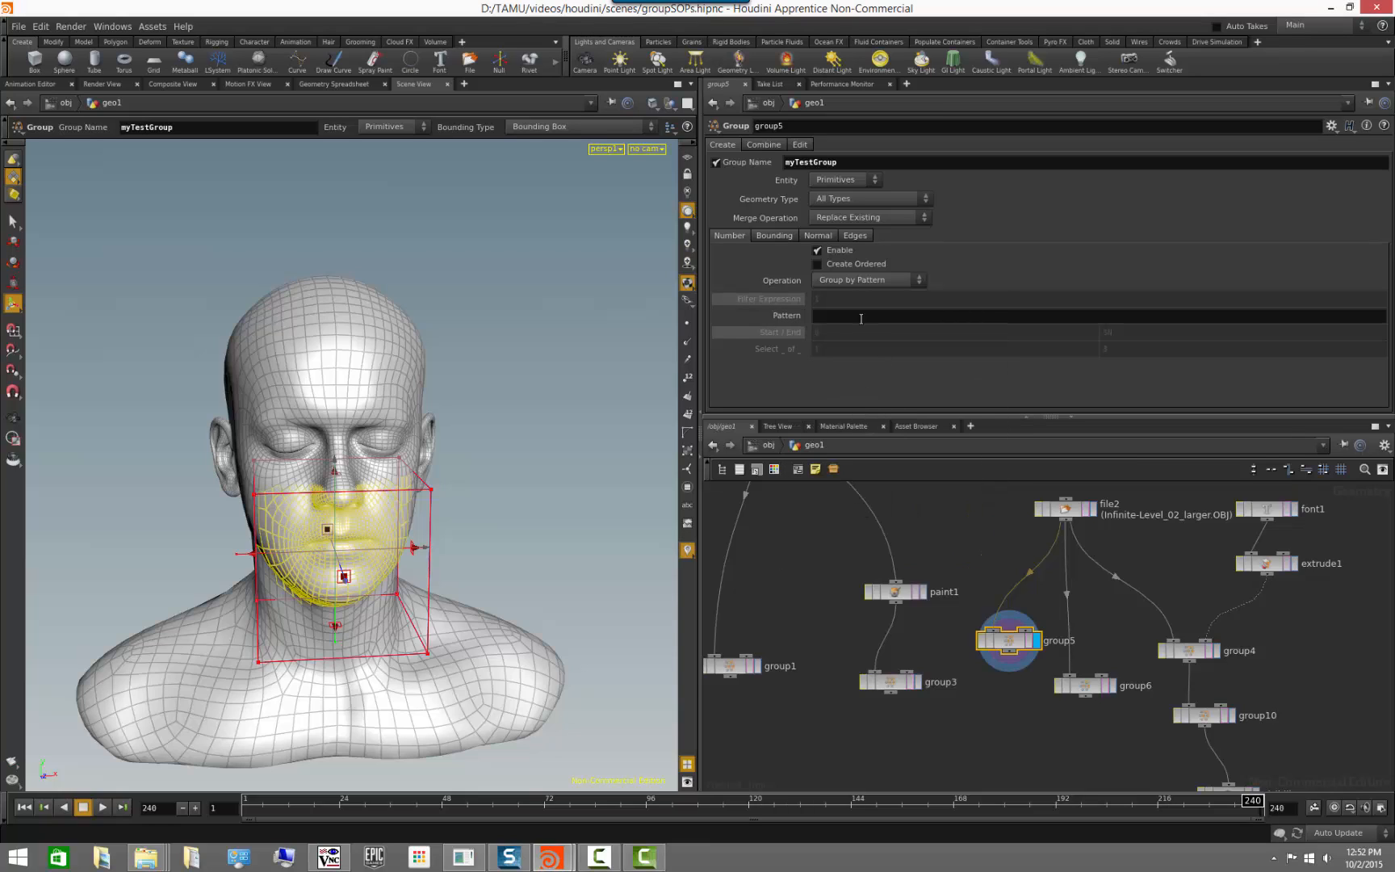
- Turn off number grouping on group5 and review the available bounding types in its bounding settings
left_click(822, 247)
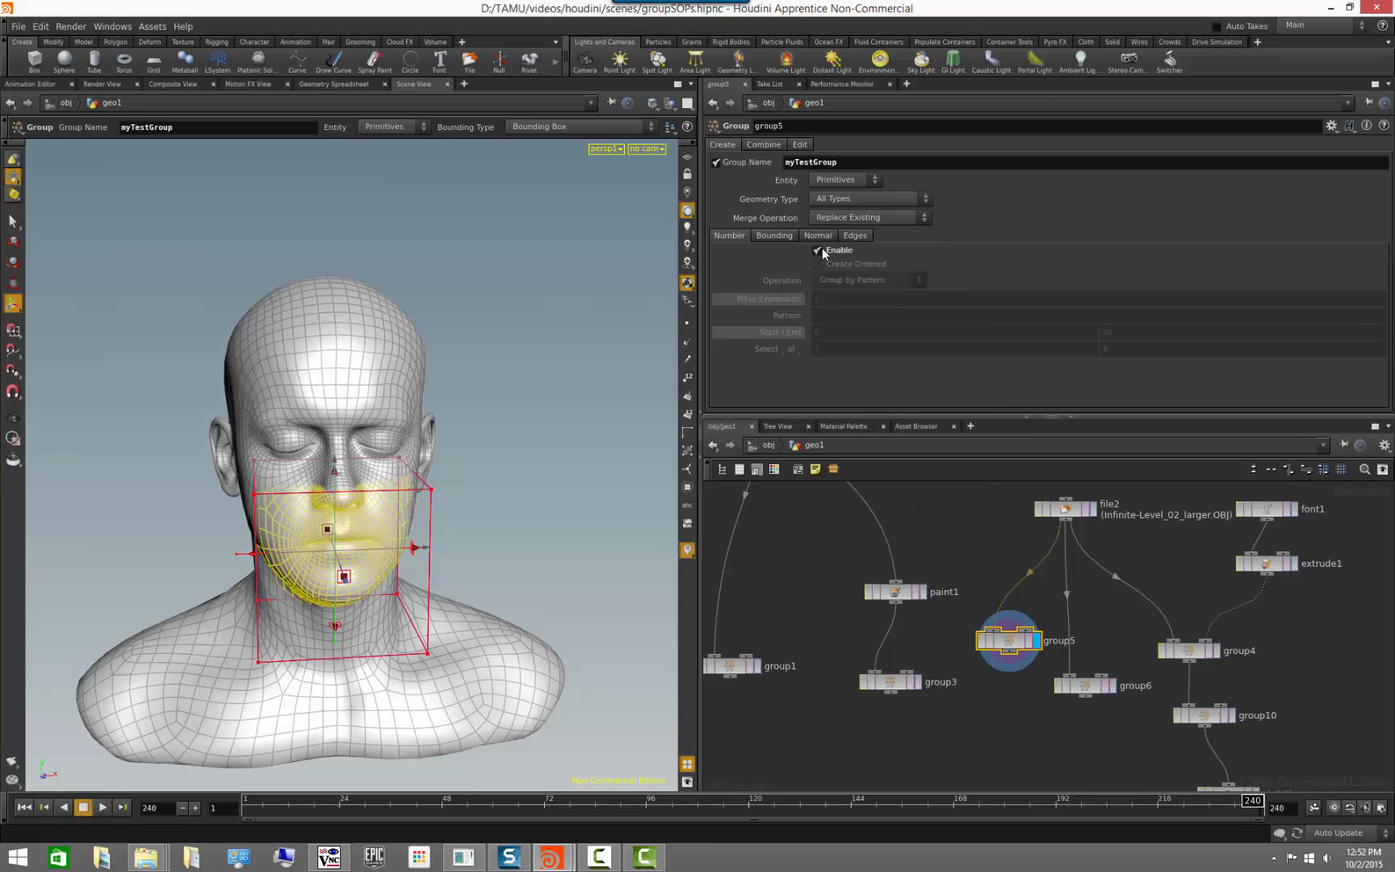
left_click(822, 247)
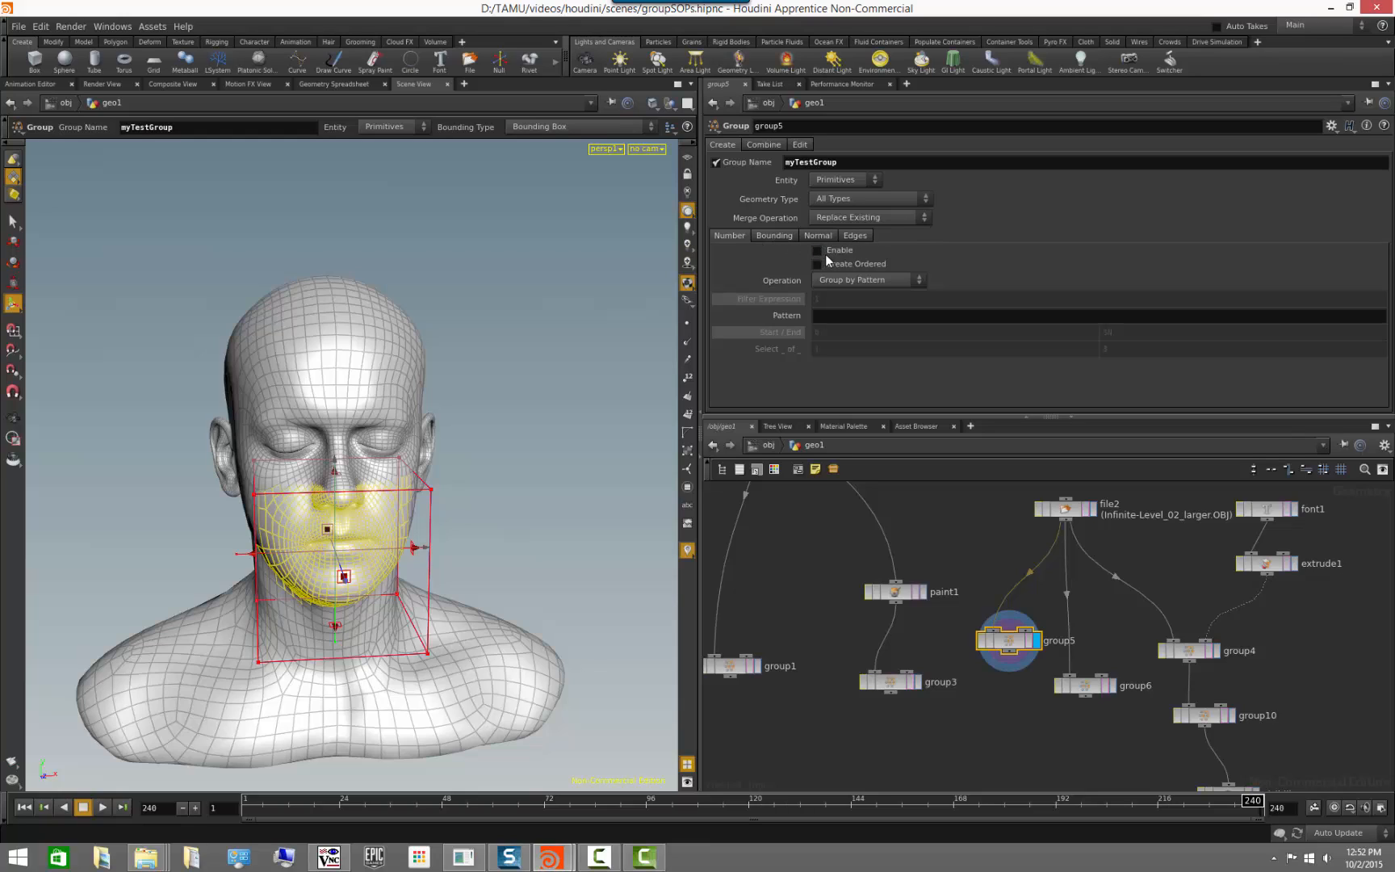
left_click(822, 251)
left_click(766, 235)
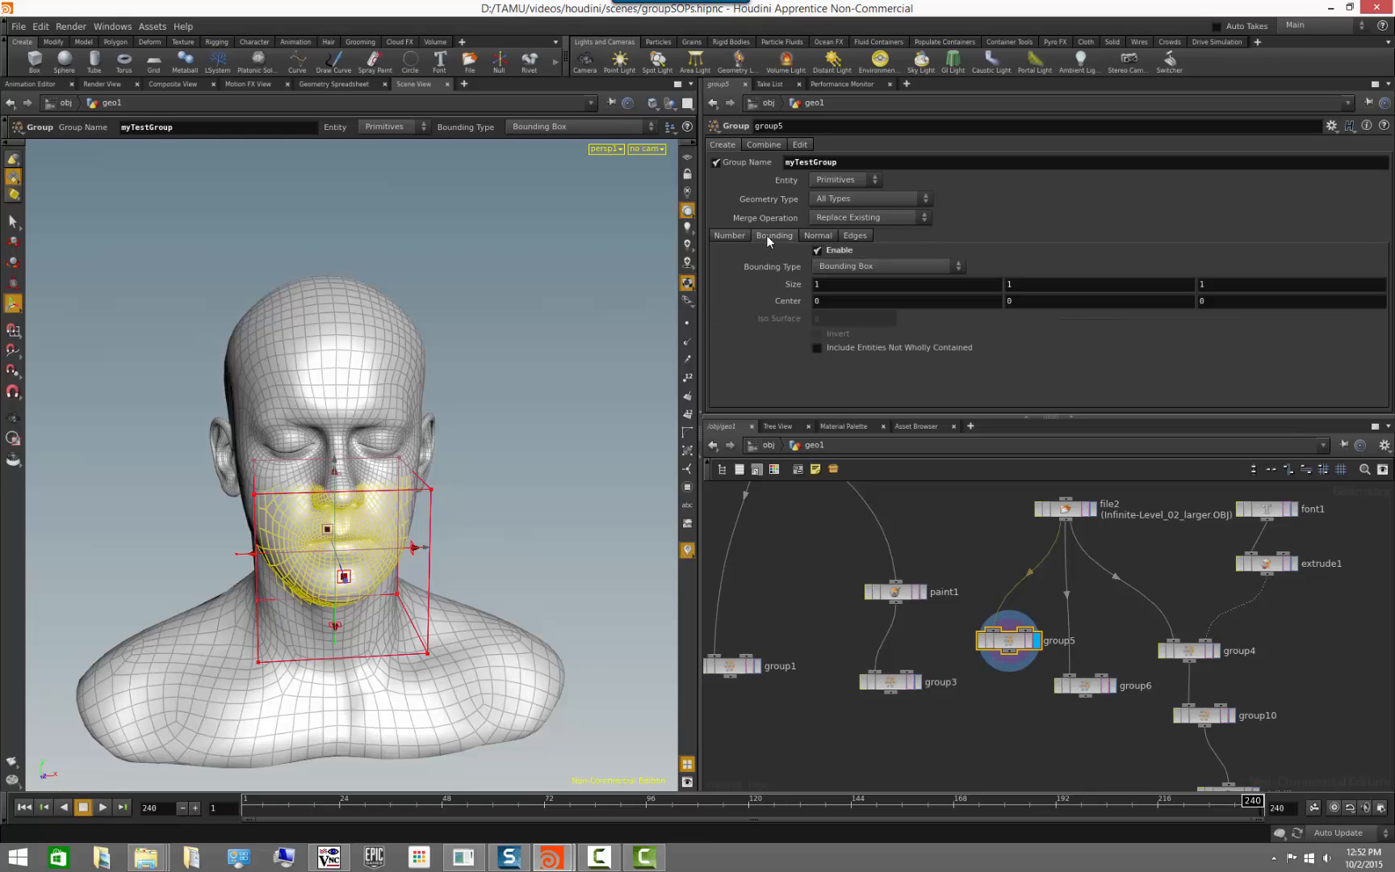
left_click(853, 260)
left_click(844, 266)
key("Escape")
- Shift group5's bounding box to a center X of about 0.059 and extend it upward over the eyes to a height of about 1.51
left_click_drag(488, 477, 521, 501)
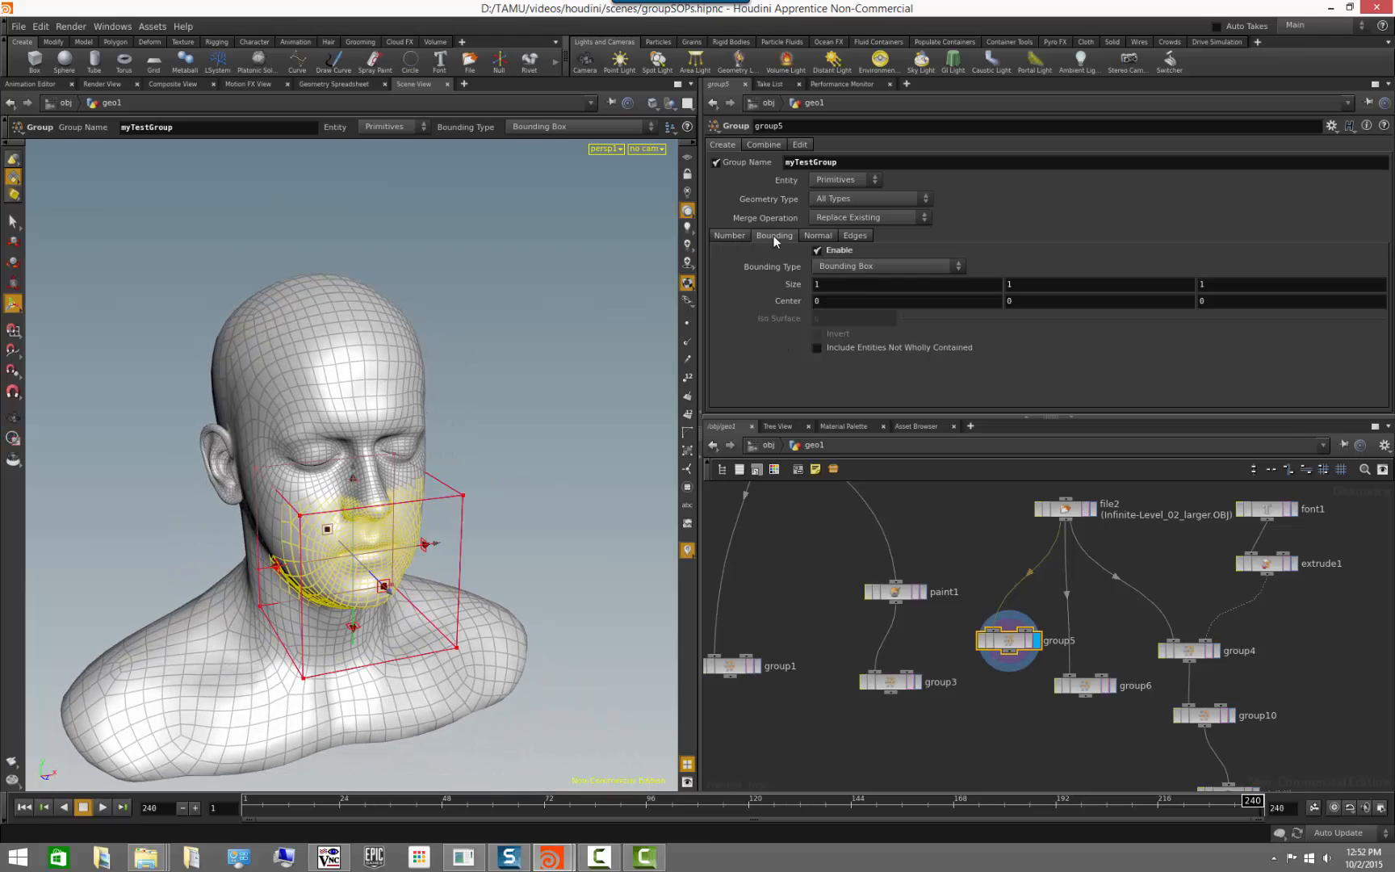
left_click_drag(580, 498, 530, 463, "alt")
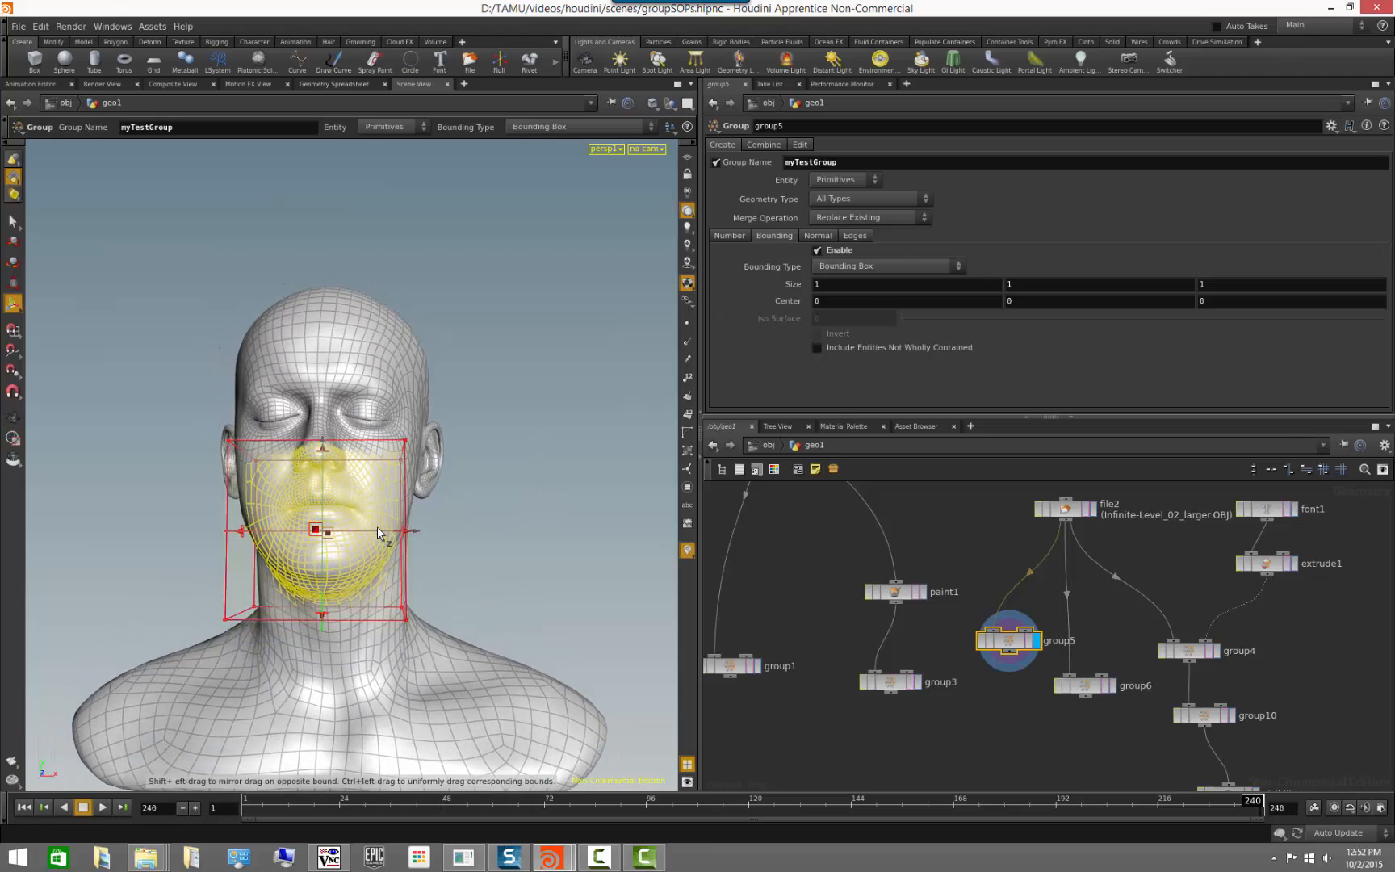
left_click_drag(377, 526, 390, 556, "alt")
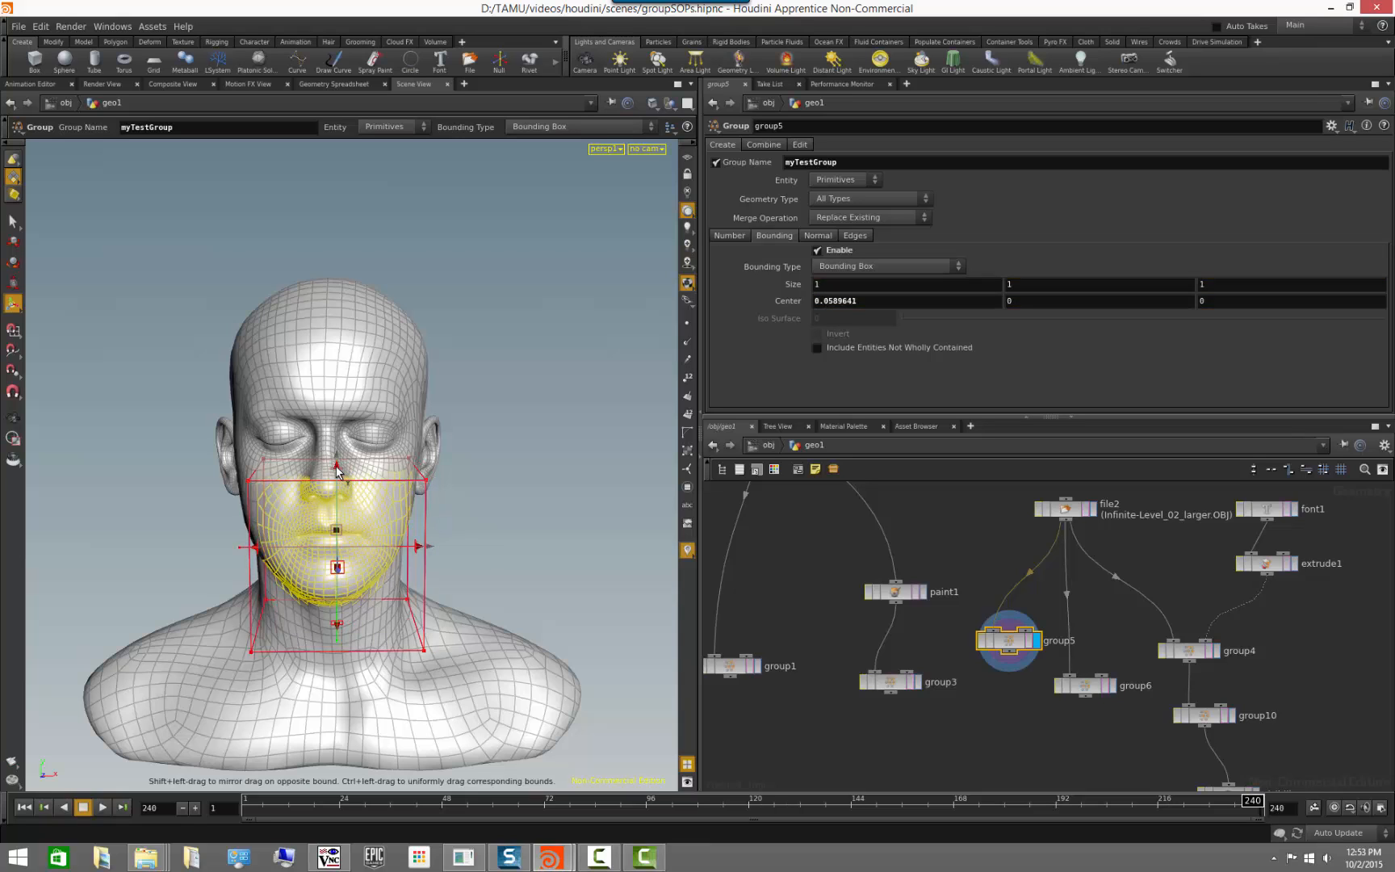
left_click_drag(339, 474, 349, 389)
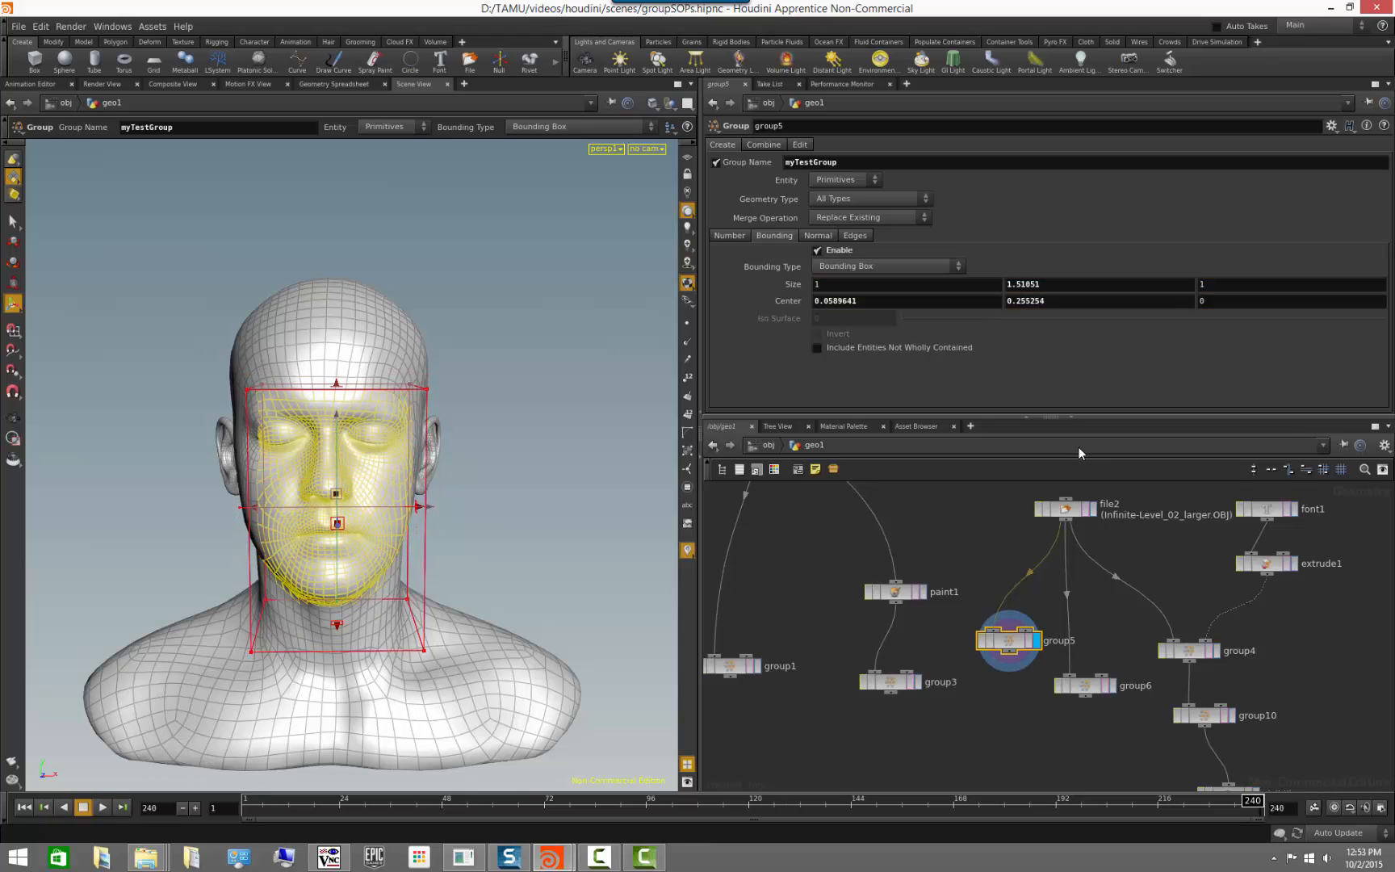
- Set the depth of group5's bounding box to 2 and check the grouped primitives from the side and front
left_click_drag(551, 418, 339, 416, "alt")
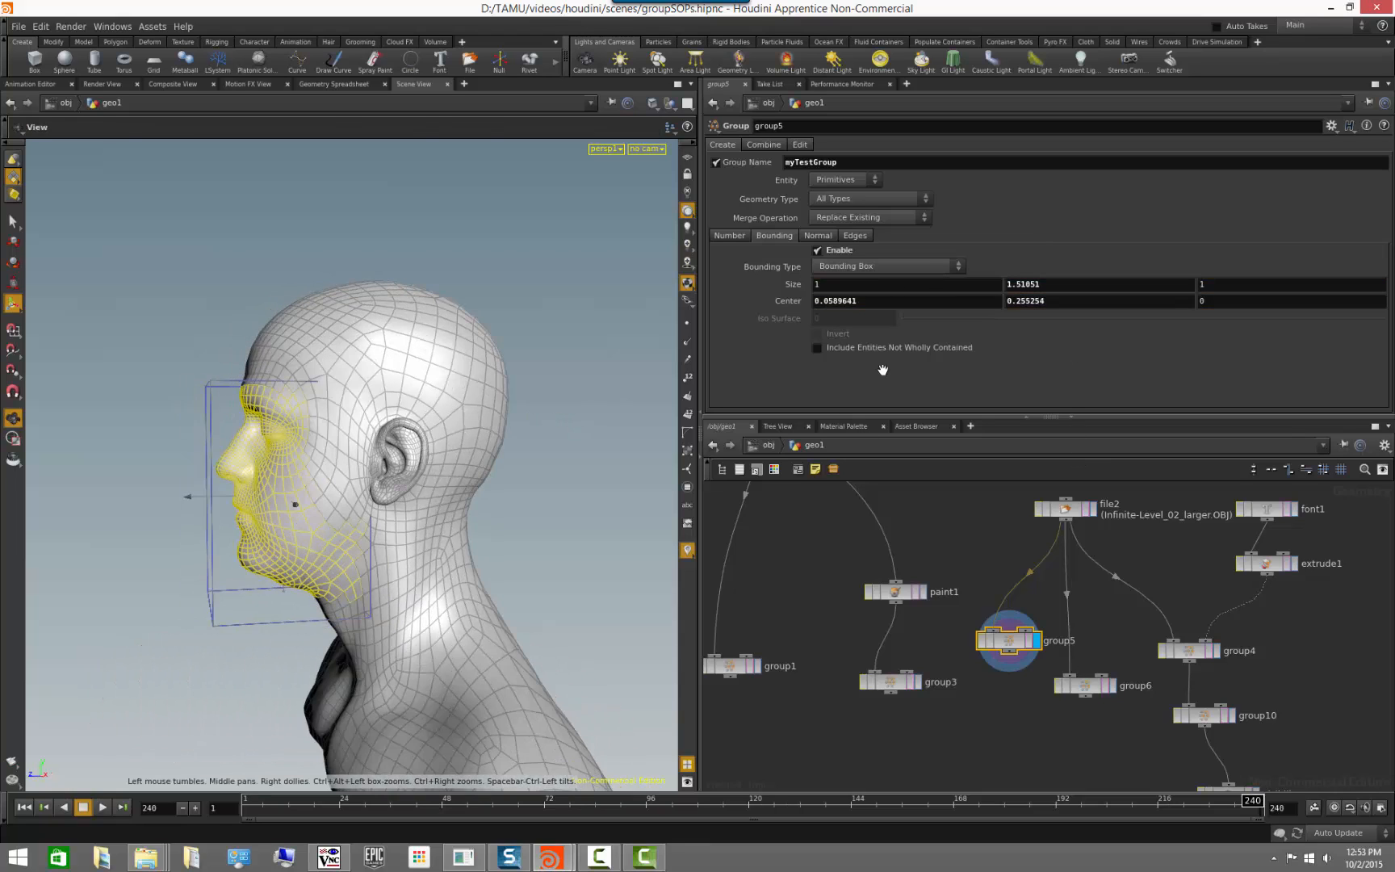
mouse_move(1209, 283)
middle_mouse_down()
mouse_move(1375, 286)
mouse_move(1211, 311)
mouse_move(1211, 255)
mouse_move(1247, 256)
mouse_move(1230, 264)
middle_mouse_up()
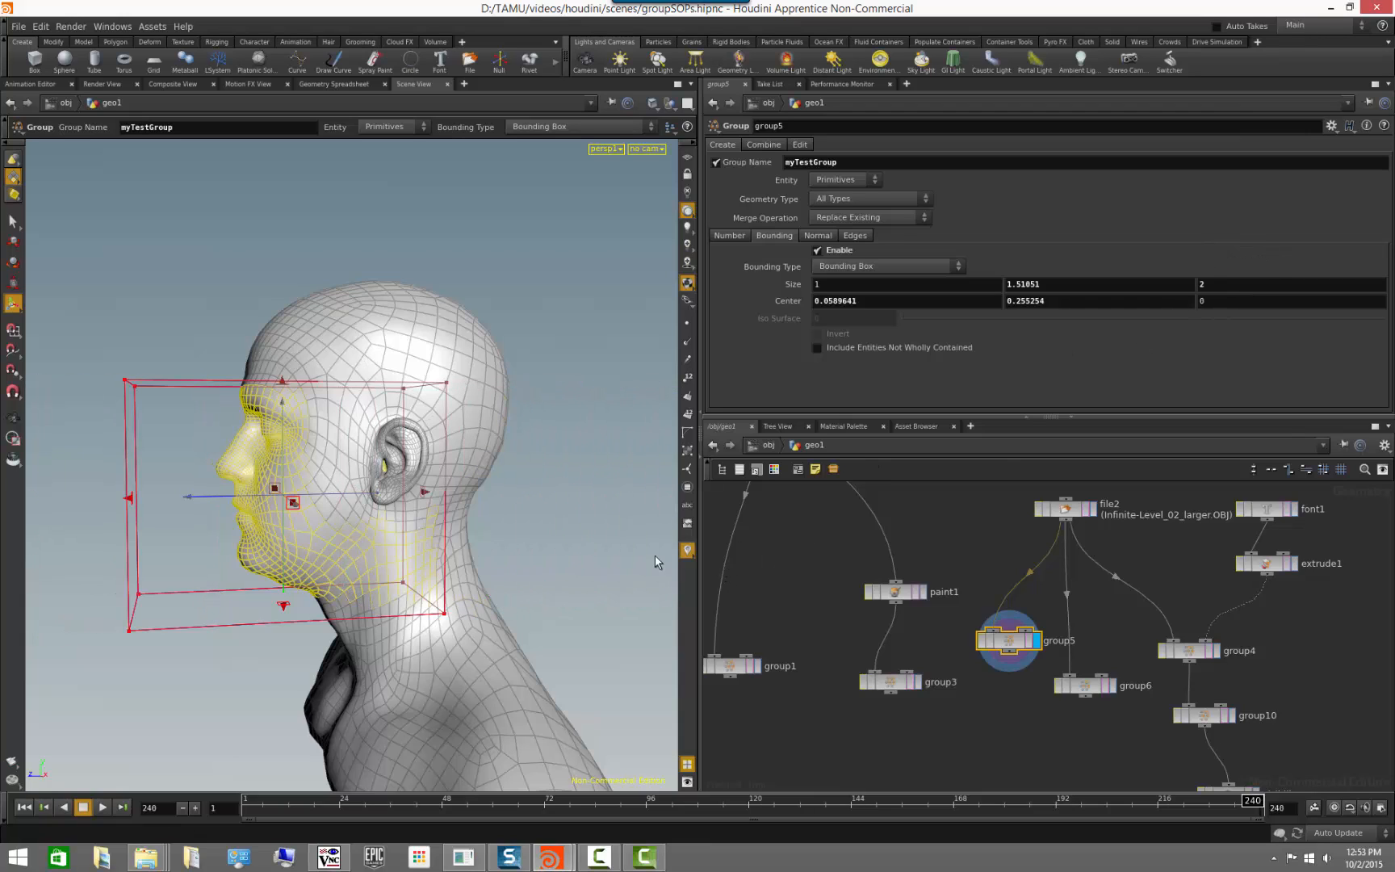
key("Escape")
left_click_drag(550, 534, 449, 643)
key("Return")
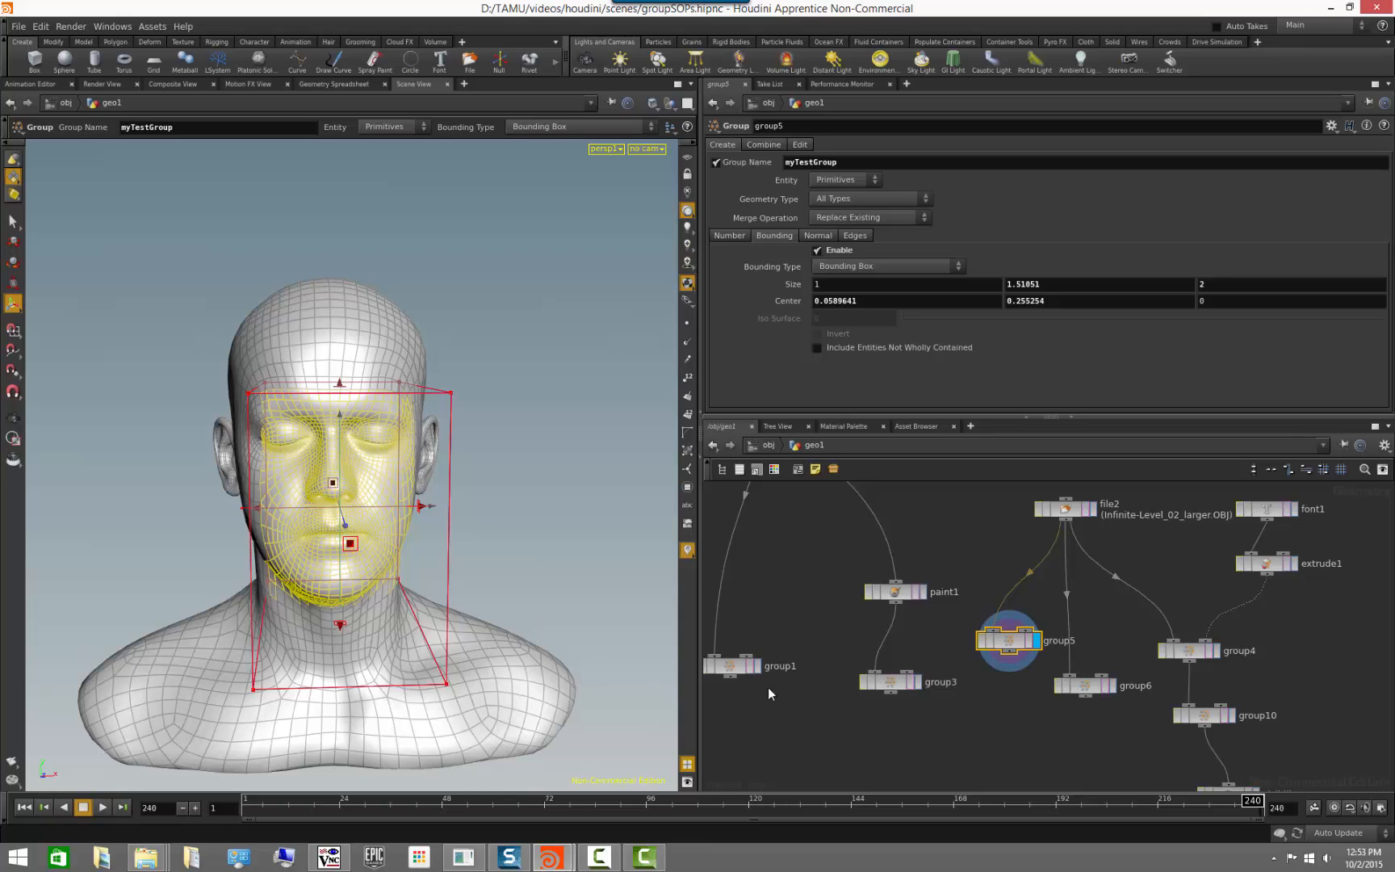
- Display group6 and reposition its bounding sphere over the side of the head, stretching it to a size of about 2.34 × 1 × 1.46
left_click(1115, 688)
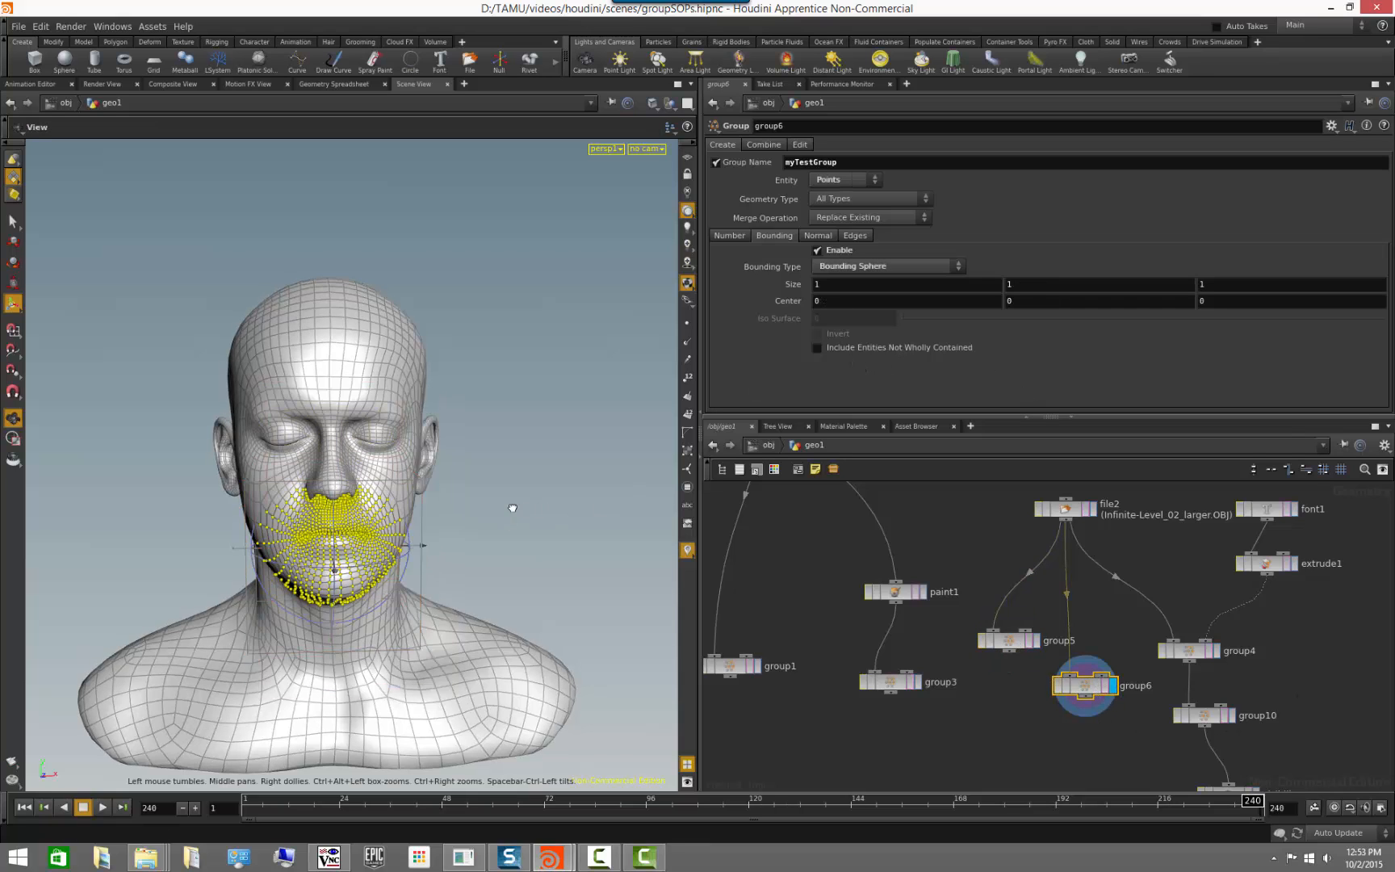
left_click_drag(508, 508, 152, 577)
left_click_drag(560, 541, 678, 569)
left_click_drag(312, 520, 406, 468)
key("Escape")
left_click_drag(560, 632, 638, 617)
key("Return")
- Display the file2 head model and the extruded letter in extrude1 to examine the two inputs of group4
middle_click_drag(1067, 748, 891, 767)
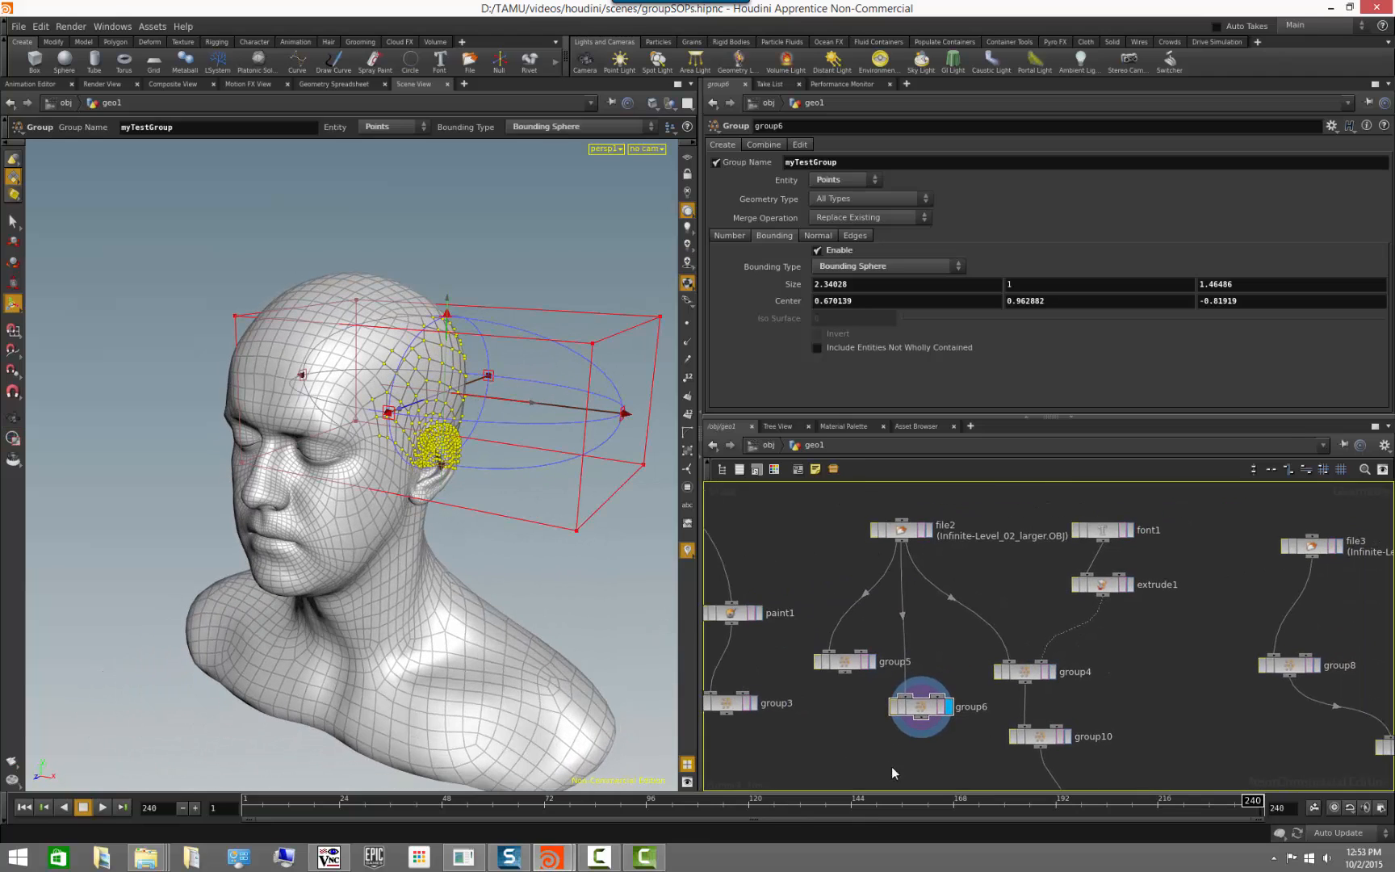
left_click(929, 531)
key("Escape")
left_click_drag(616, 604, 442, 575)
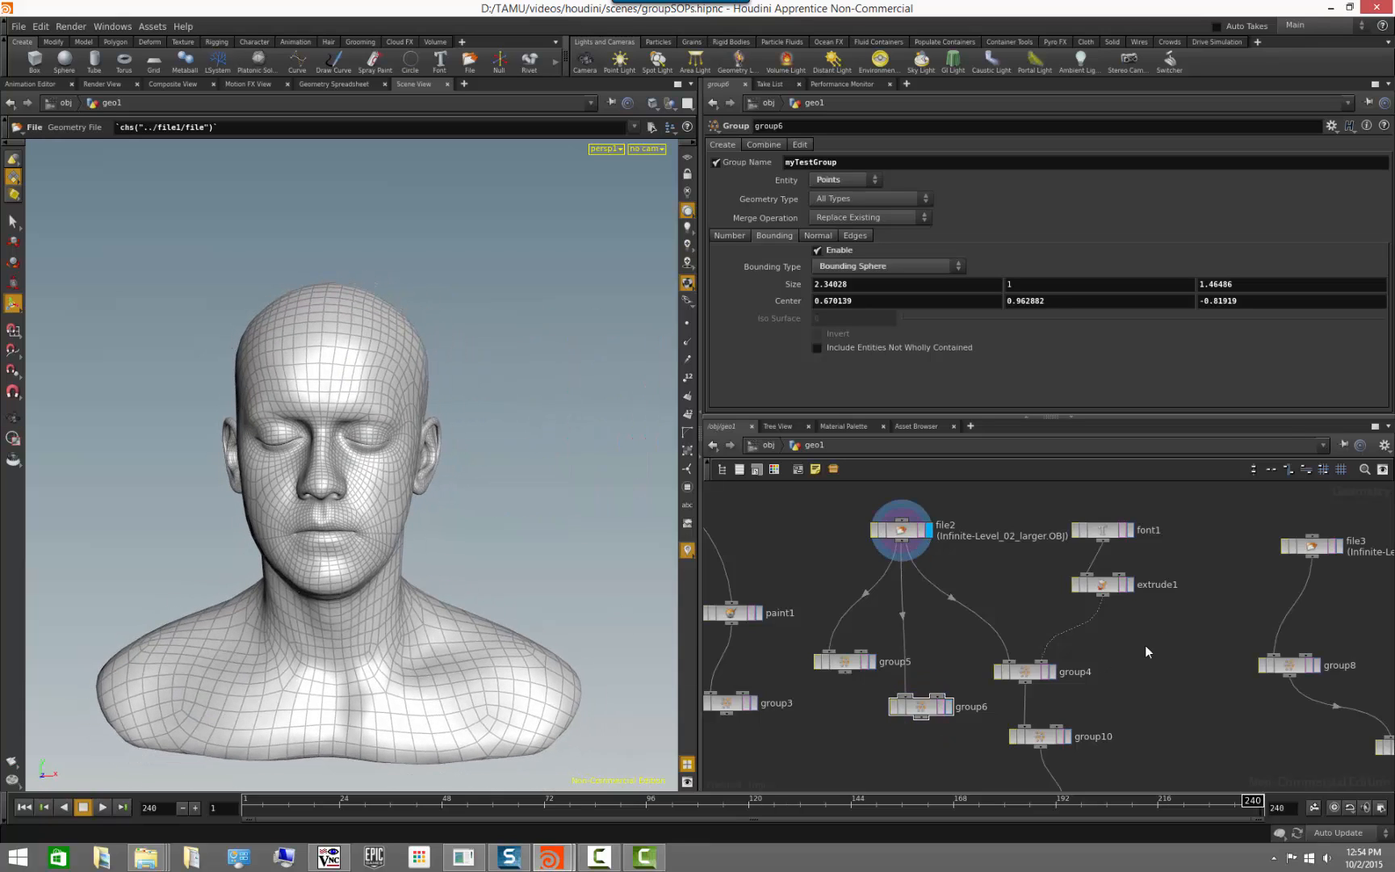
left_click(1130, 585)
key("Escape")
left_click_drag(615, 557, 478, 604)
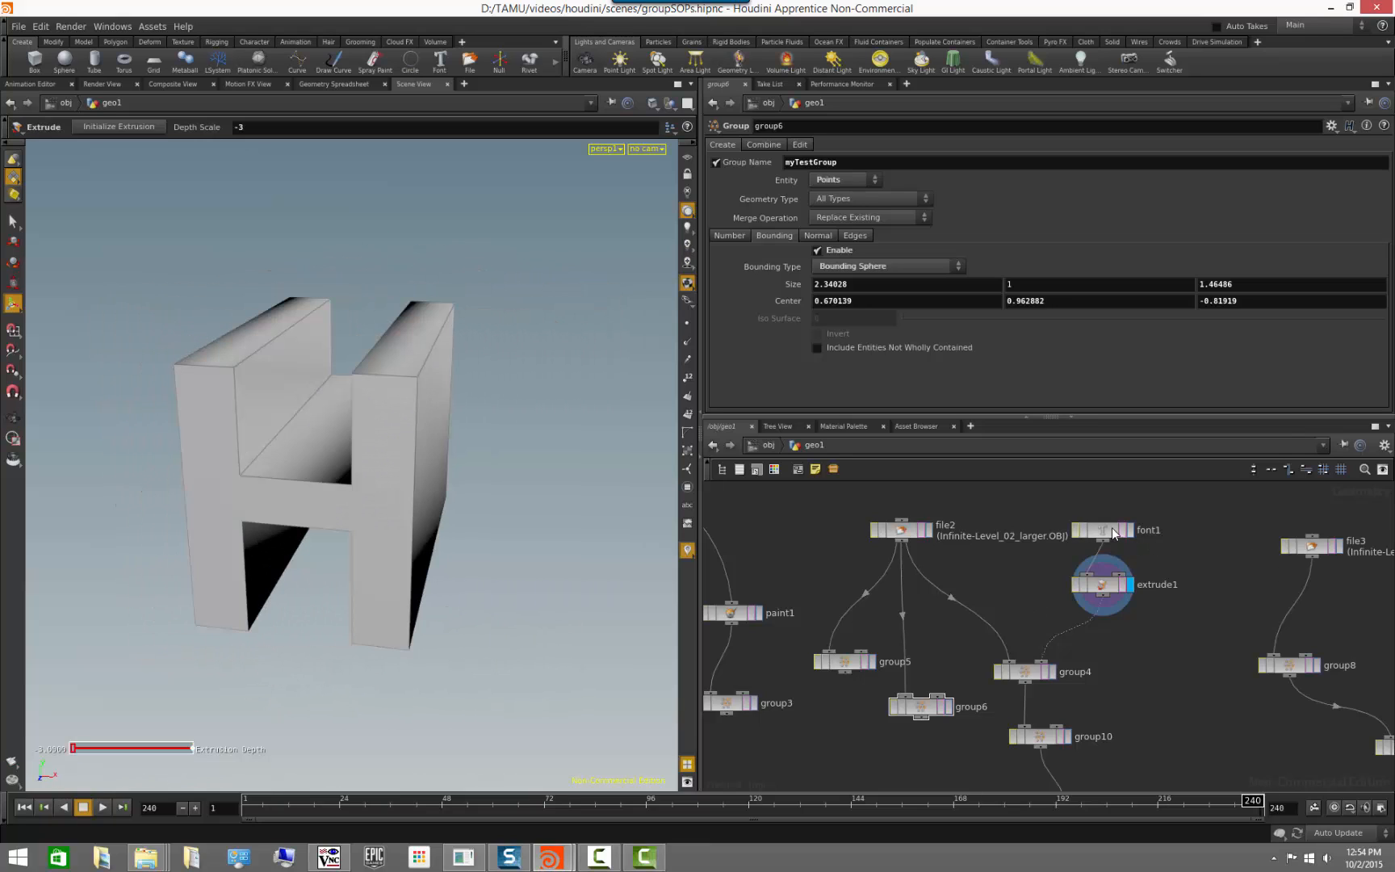
- Display and select group4 and choose Bounding Object (points only) as its bounding type
left_click(1051, 672)
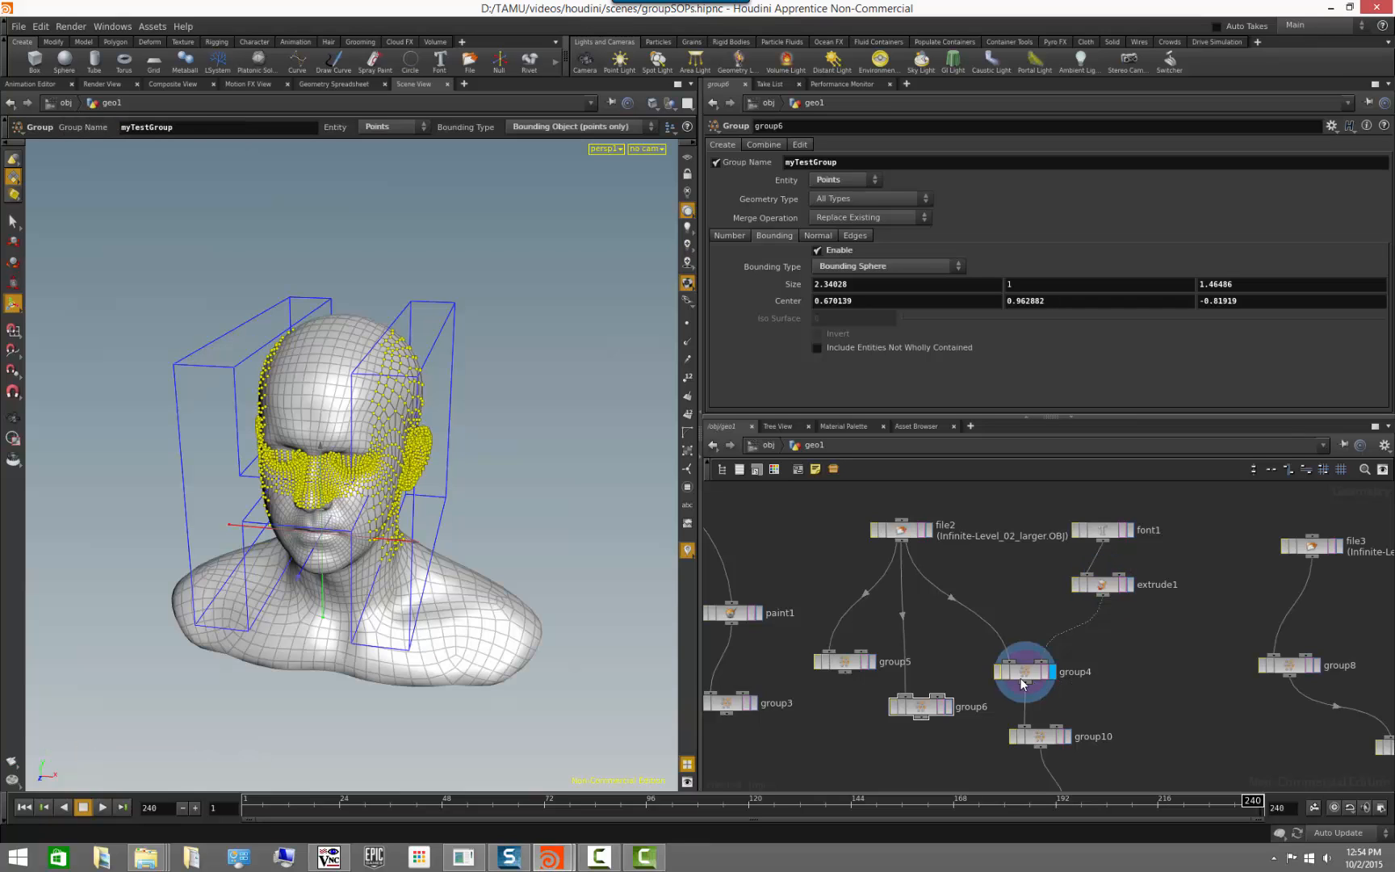
left_click_drag(557, 612, 570, 586, "alt")
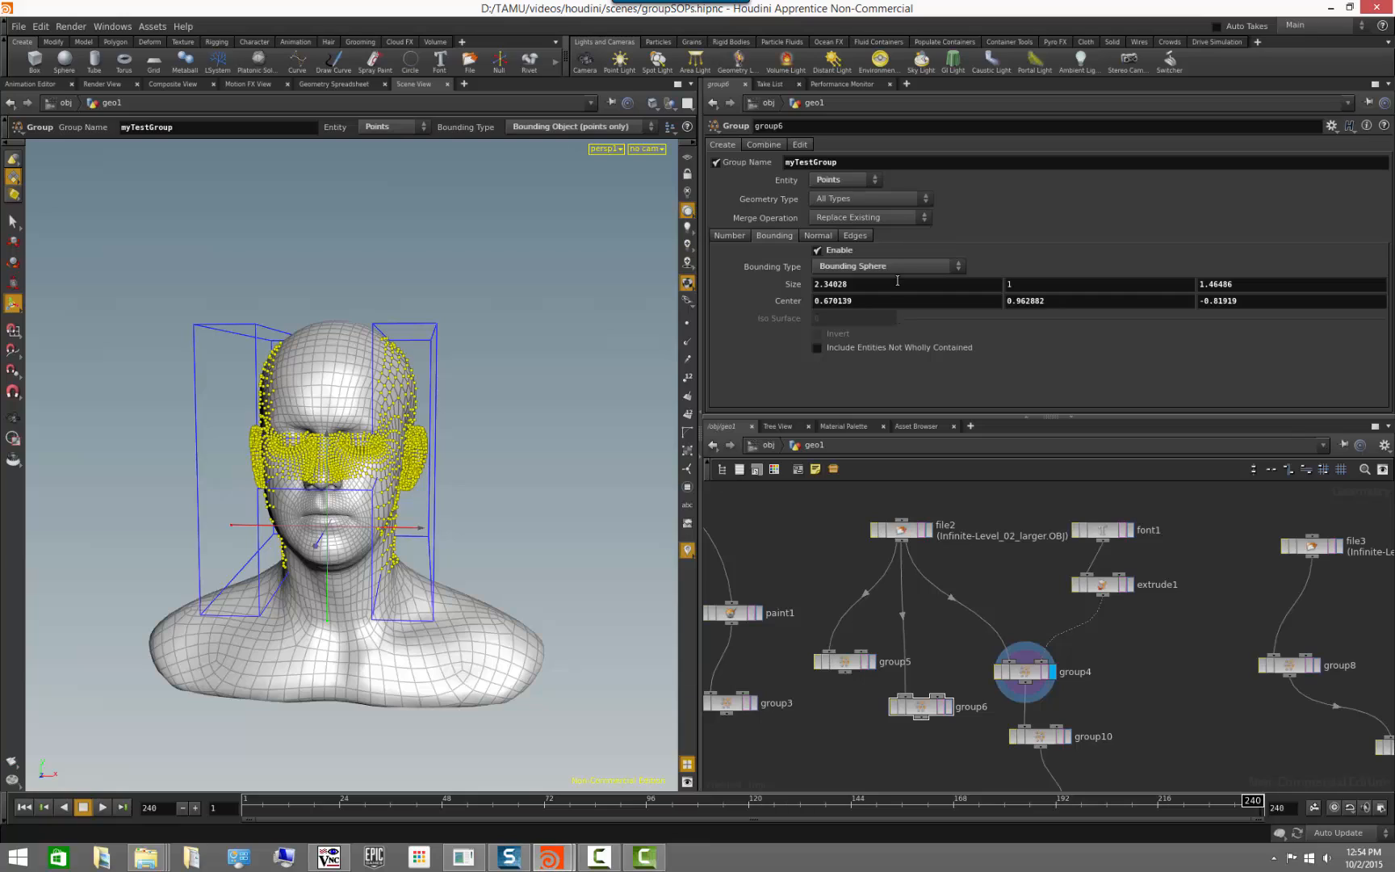
left_click(1029, 672)
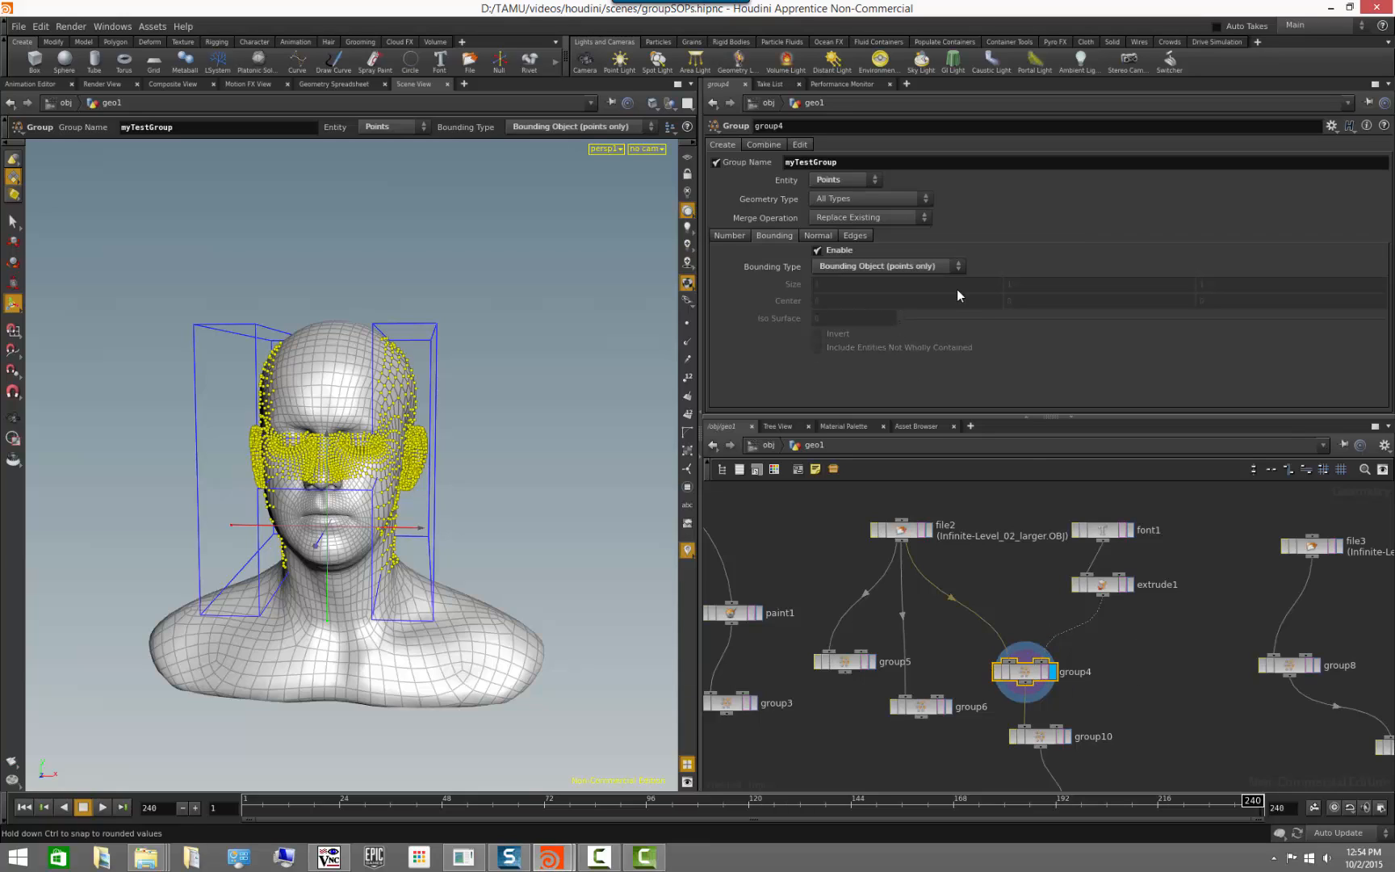
left_click(952, 269)
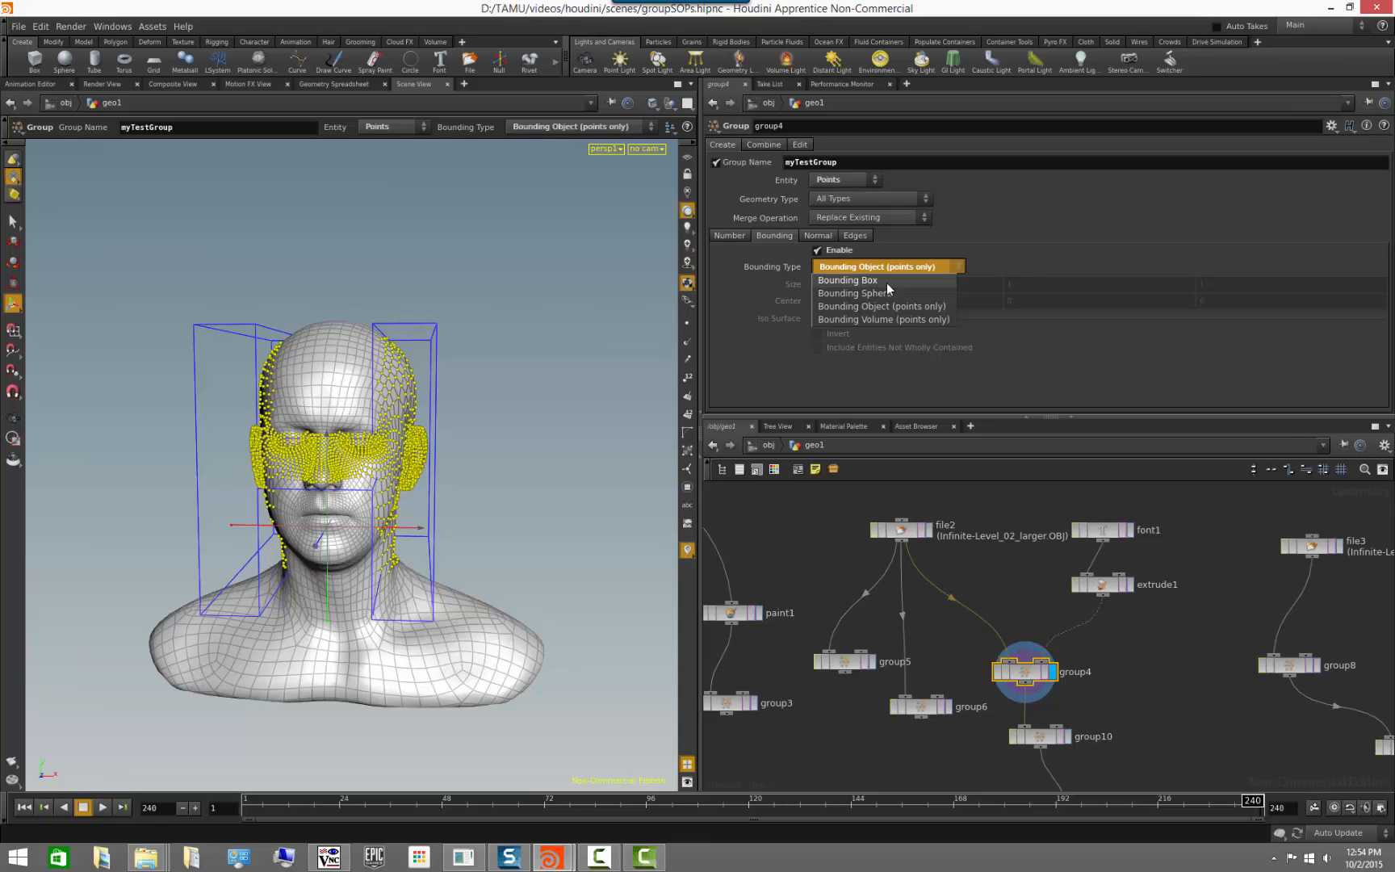
left_click(937, 309)
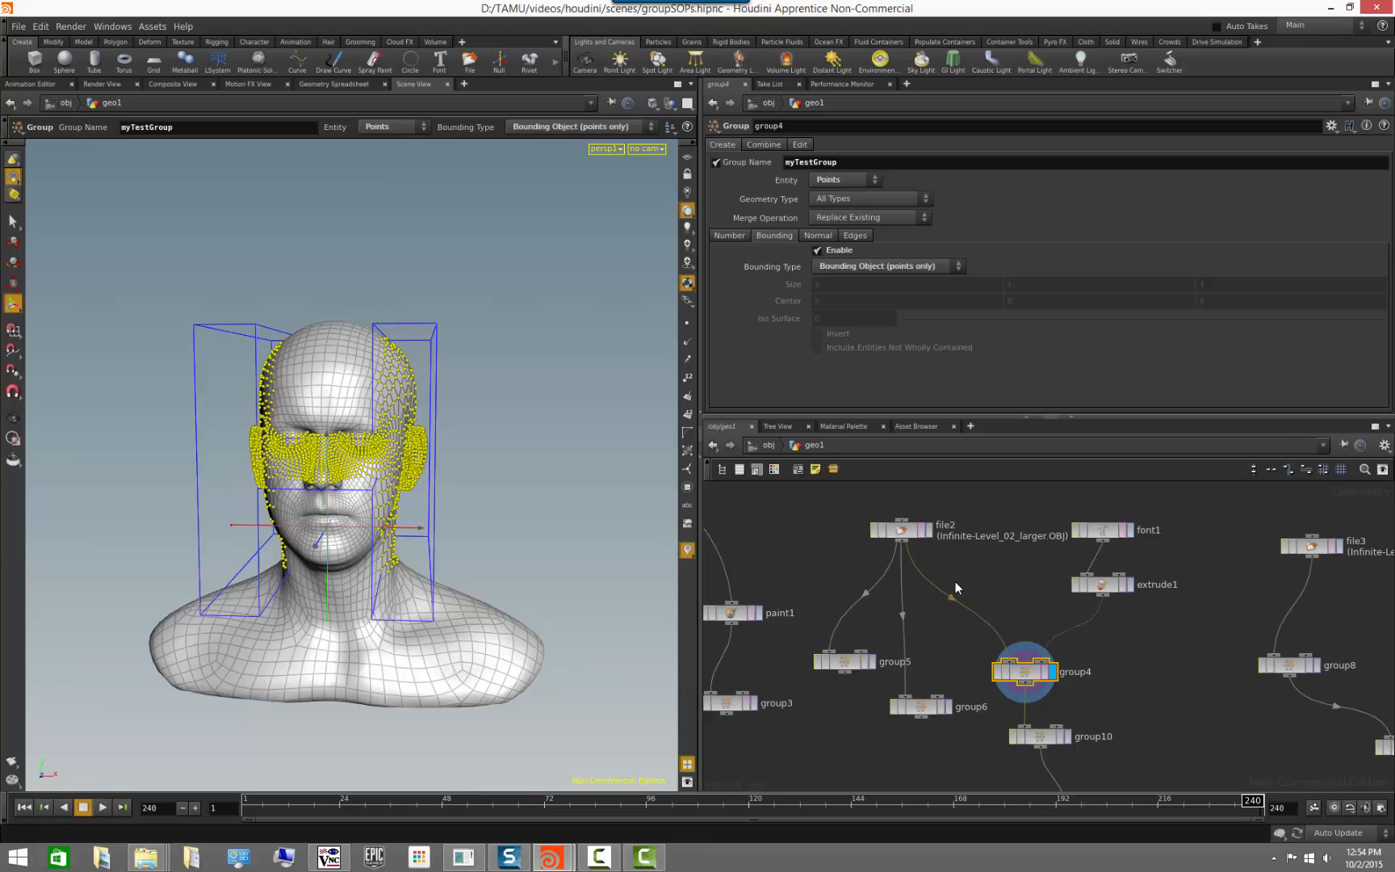
- Inspect the points grouped by the H-shaped bounding object and the extrude1 connection into group4's second input
key("Escape")
mouse_move(514, 513)
left_mouse_down()
mouse_move(490, 530)
mouse_move(521, 516)
left_mouse_up()
key("Return")
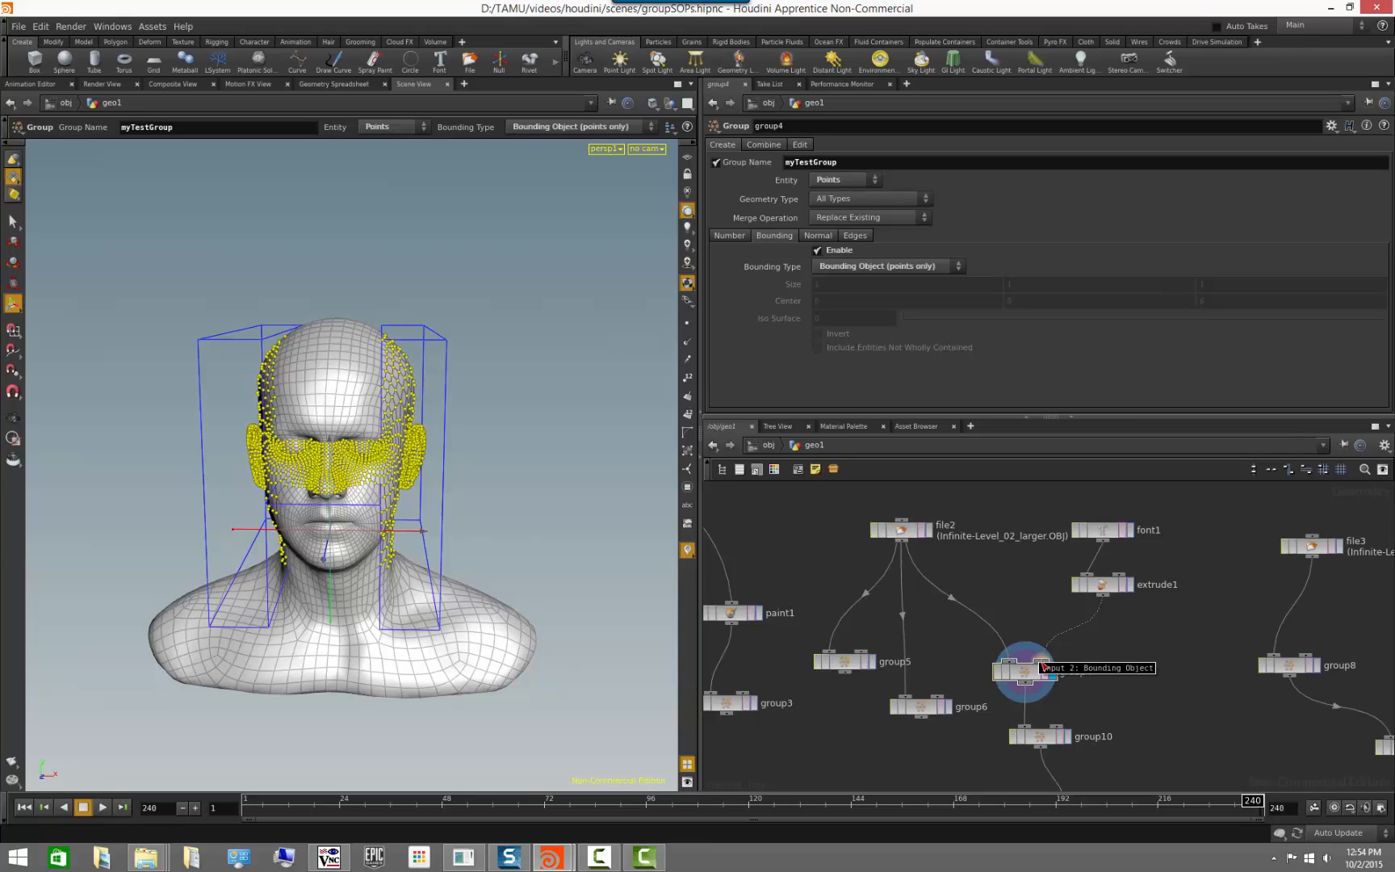
scroll(1042, 664, "up", 1)
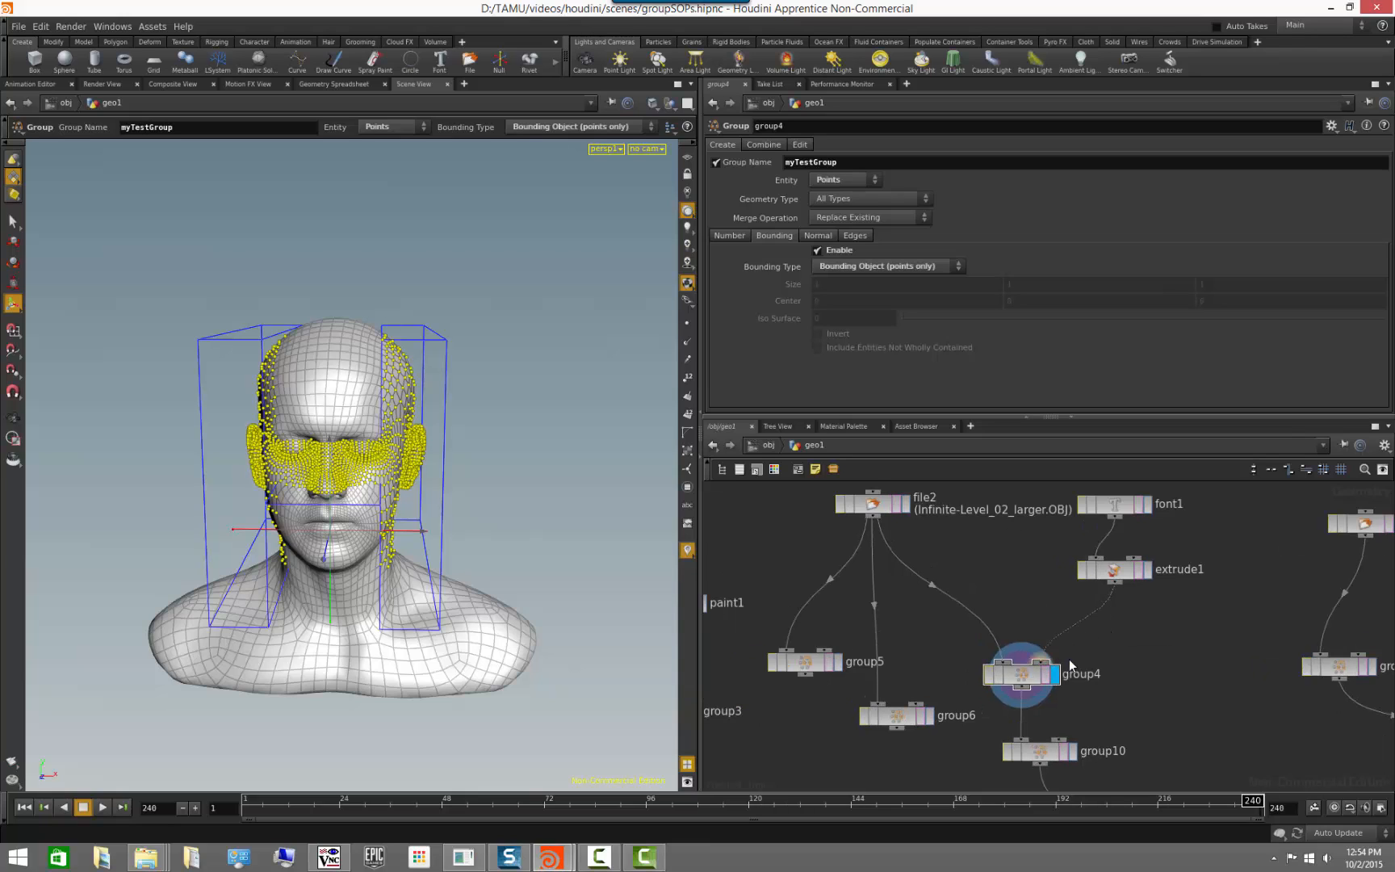
scroll(1129, 651, "down", 1)
scroll(1130, 656, "down", 1)
key("Escape")
mouse_move(541, 508)
left_mouse_down()
mouse_move(461, 555)
mouse_move(523, 485)
mouse_move(555, 483)
mouse_move(539, 508)
left_mouse_up()
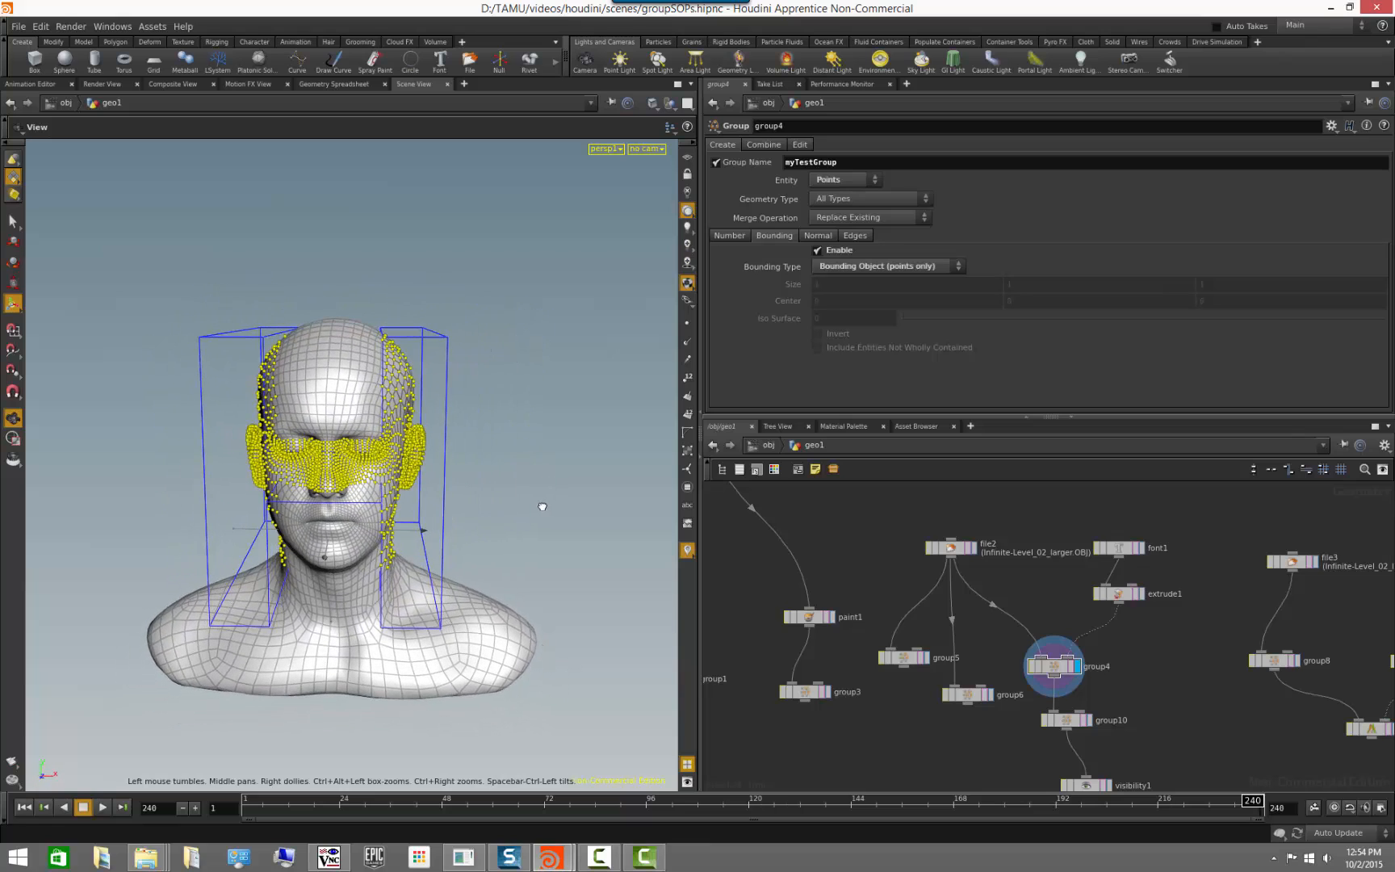
key("Return")
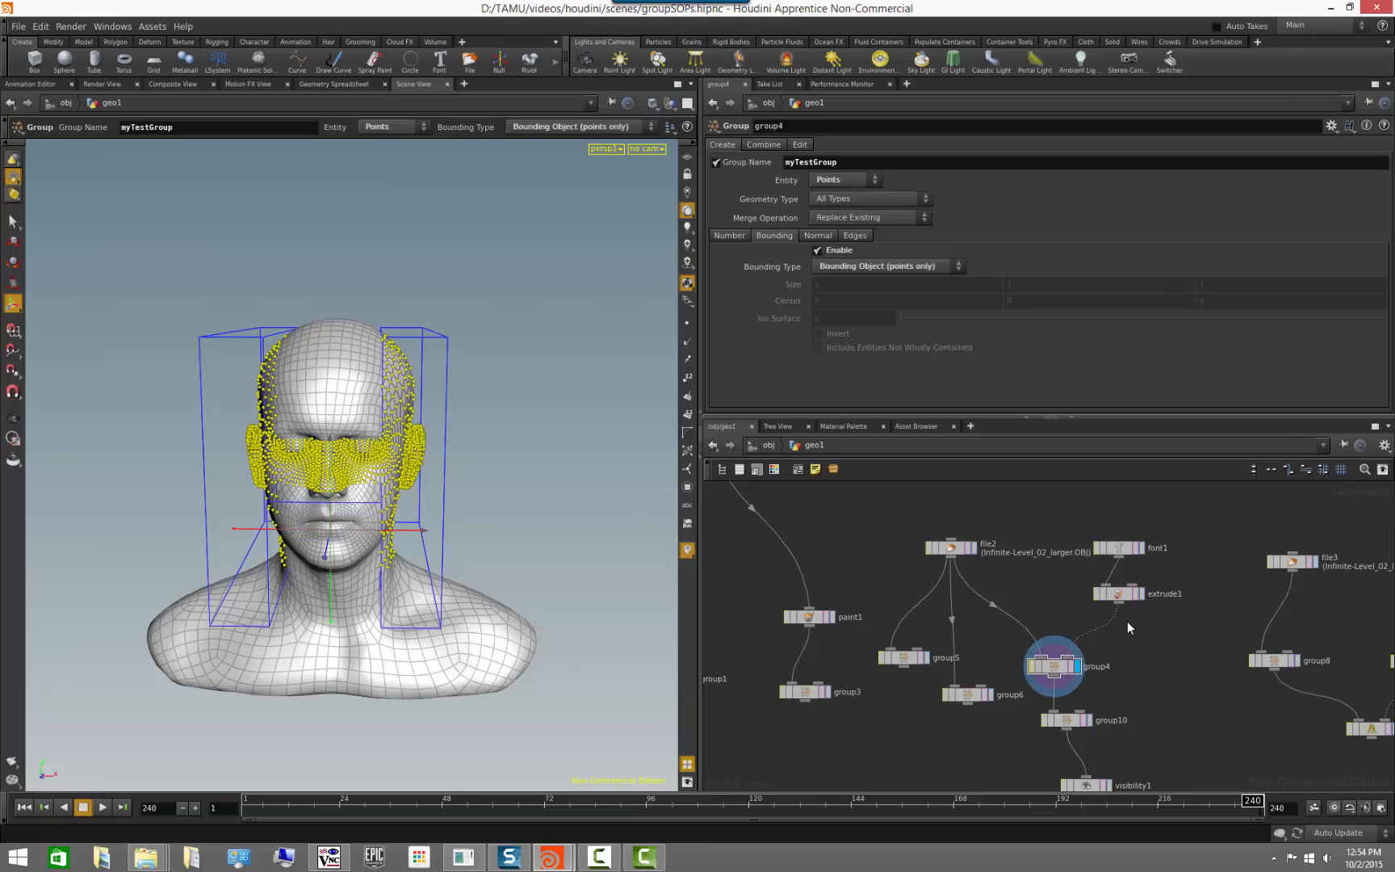
- Move font1's letter up to an origin Y of about 1.118 and view the points grouped by group4
left_click(1120, 551)
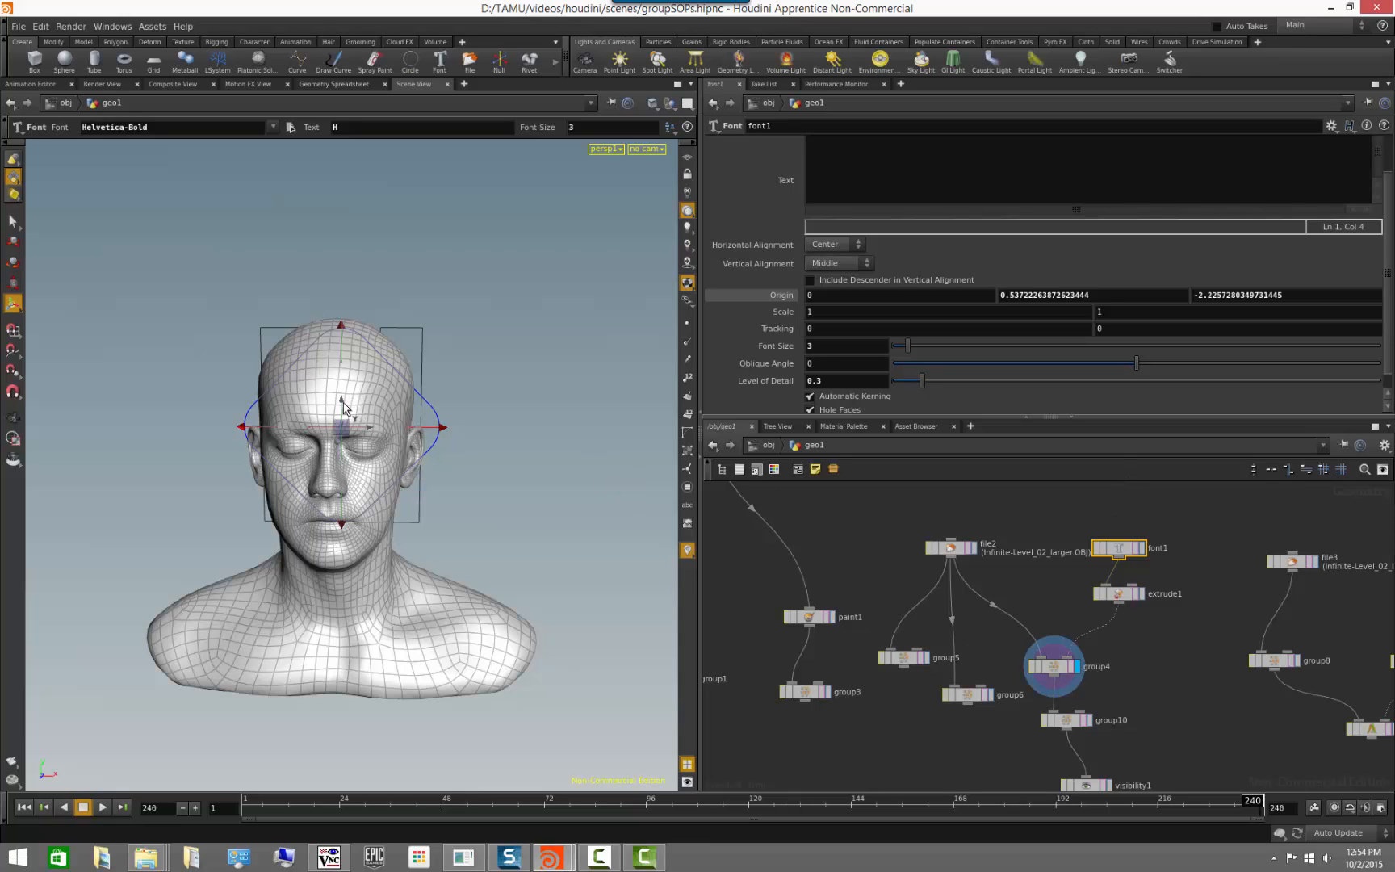
left_click_drag(341, 399, 342, 360)
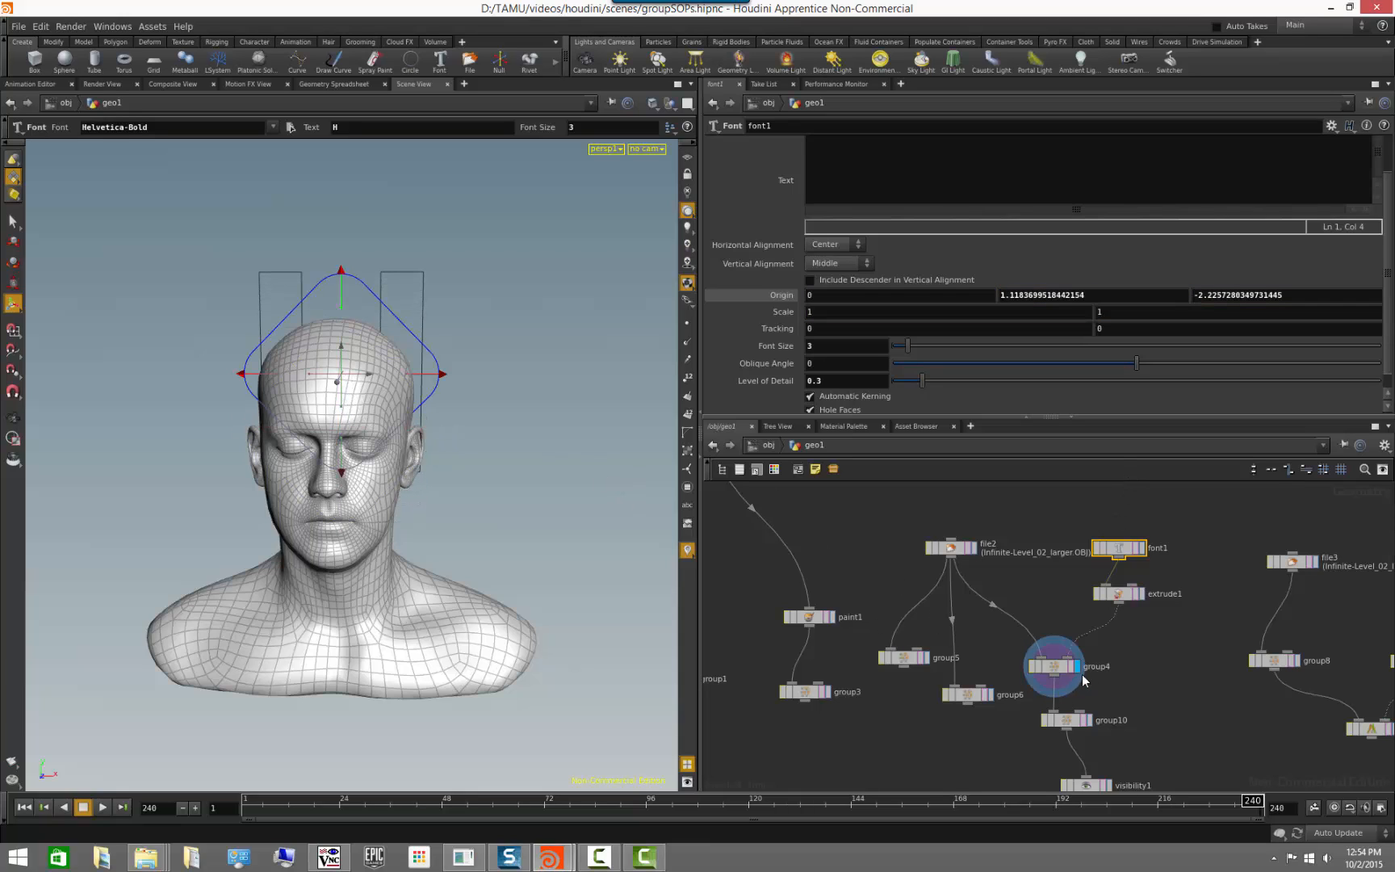
left_click(1058, 669)
mouse_move(548, 614)
left_mouse_down("alt")
mouse_move(476, 614)
mouse_move(530, 598)
left_mouse_up("alt")
- Select font1 again and replace its text with the letter A
left_click(1119, 550)
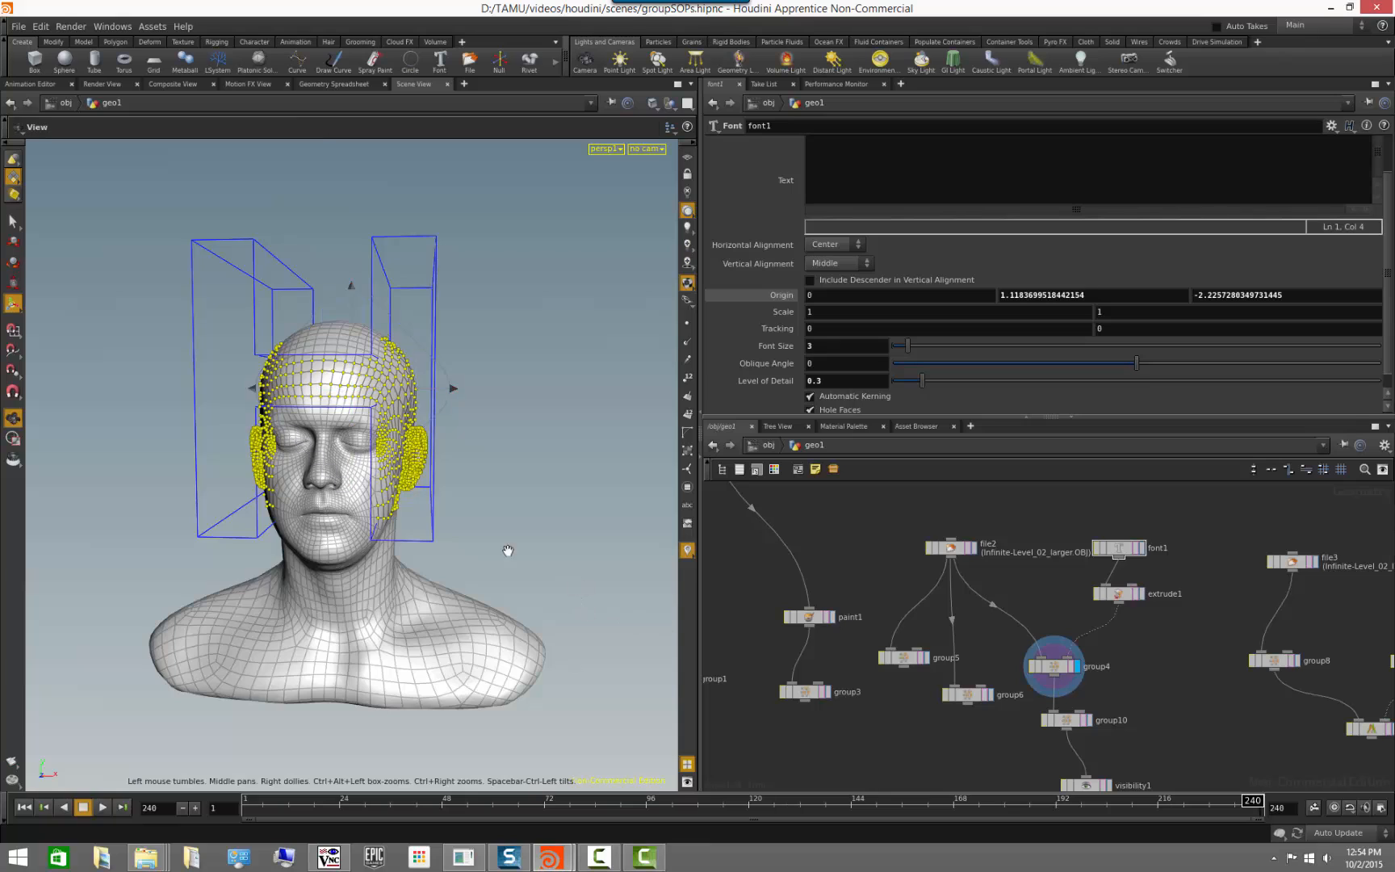
left_click_drag(508, 551, 514, 548, "alt")
key("Return")
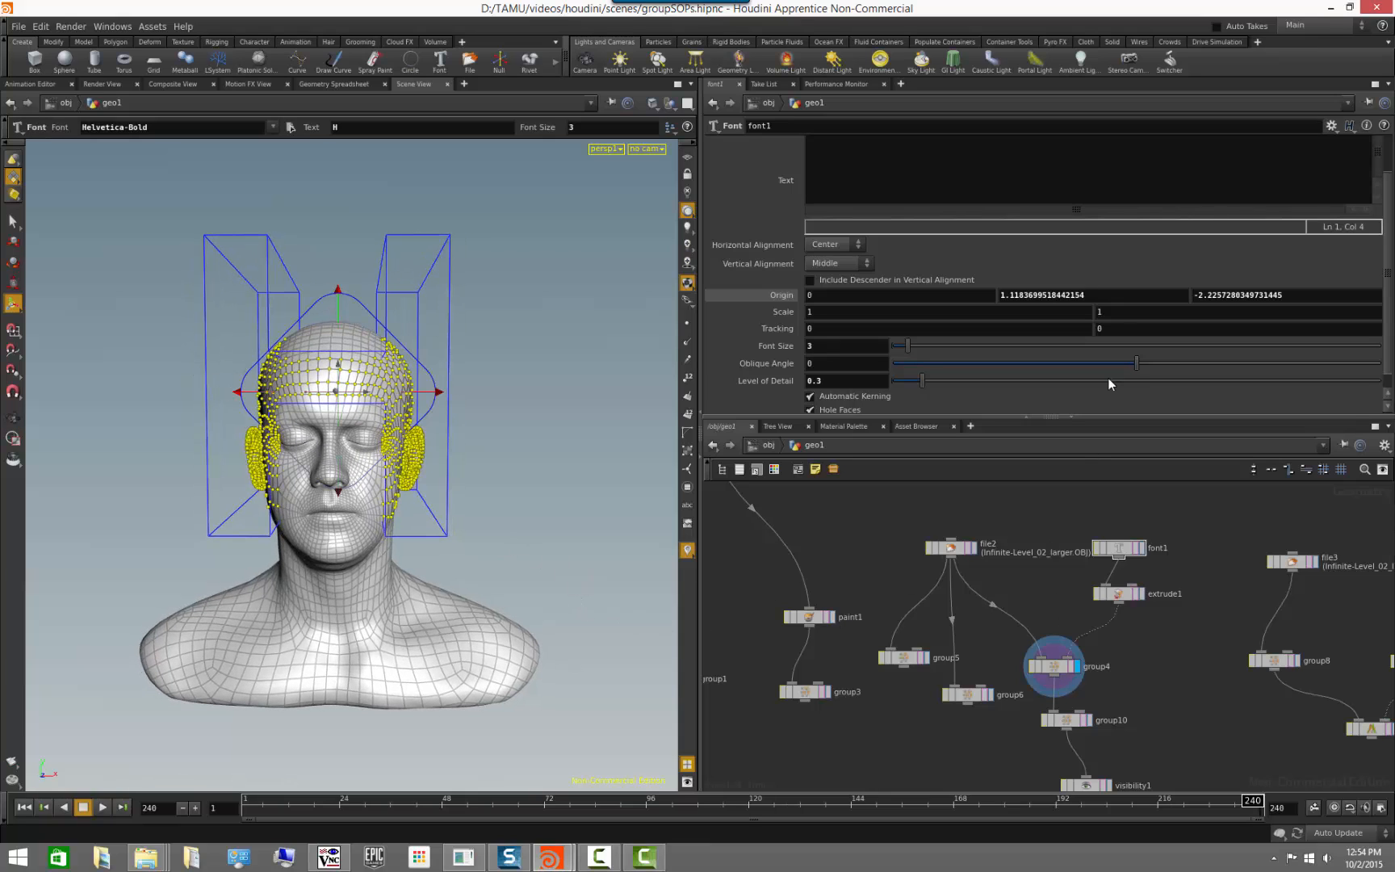
left_click_drag(1387, 219, 1384, 163)
type("A")
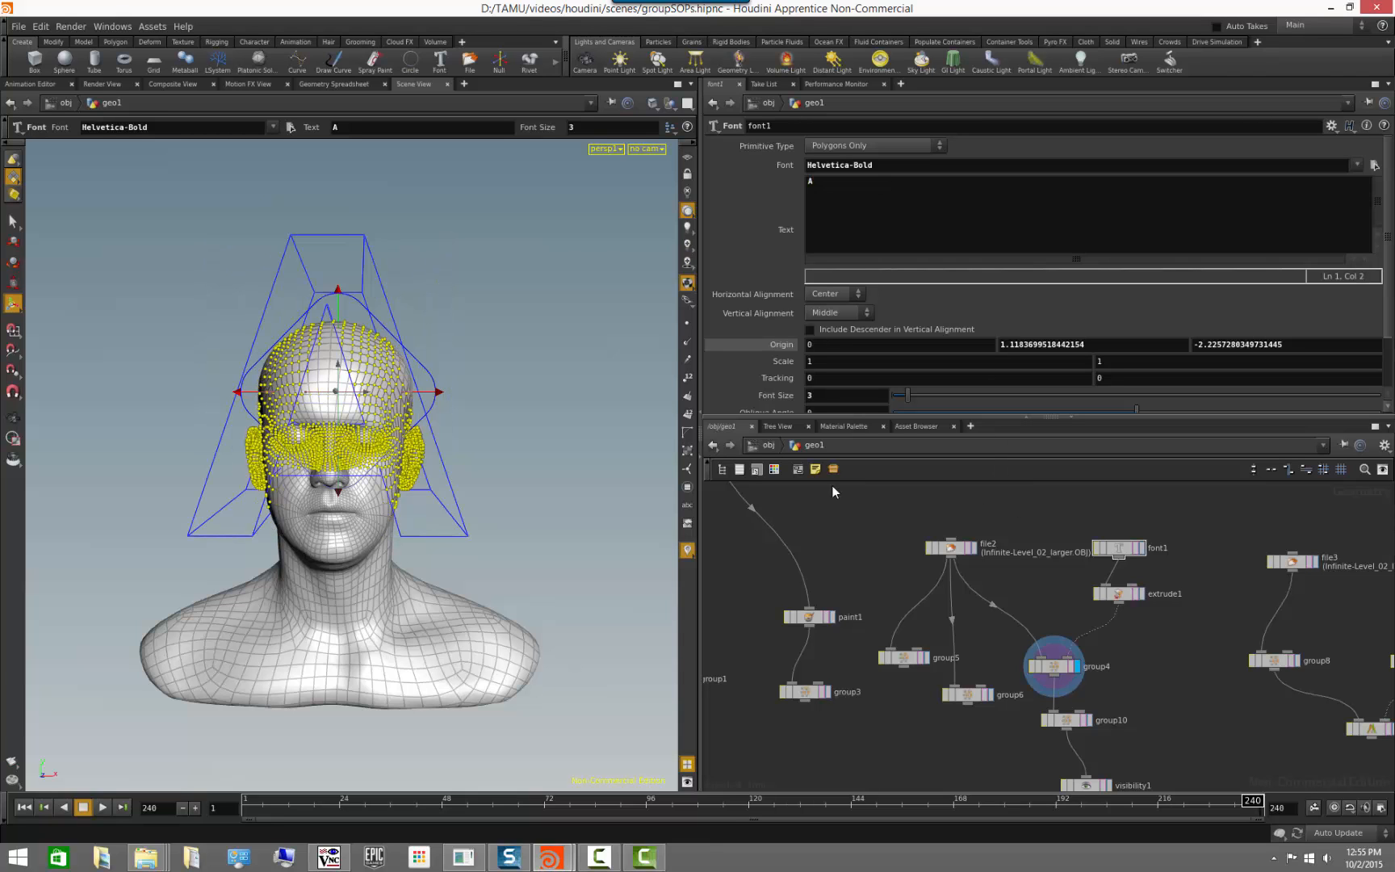
- Replace font1's text with the frame variable $F and view the resulting bounding object
key("Escape")
mouse_move(523, 508)
left_mouse_down()
mouse_move(536, 386)
mouse_move(549, 505)
mouse_move(579, 519)
mouse_move(141, 367)
mouse_move(532, 508)
left_mouse_up()
key("Return")
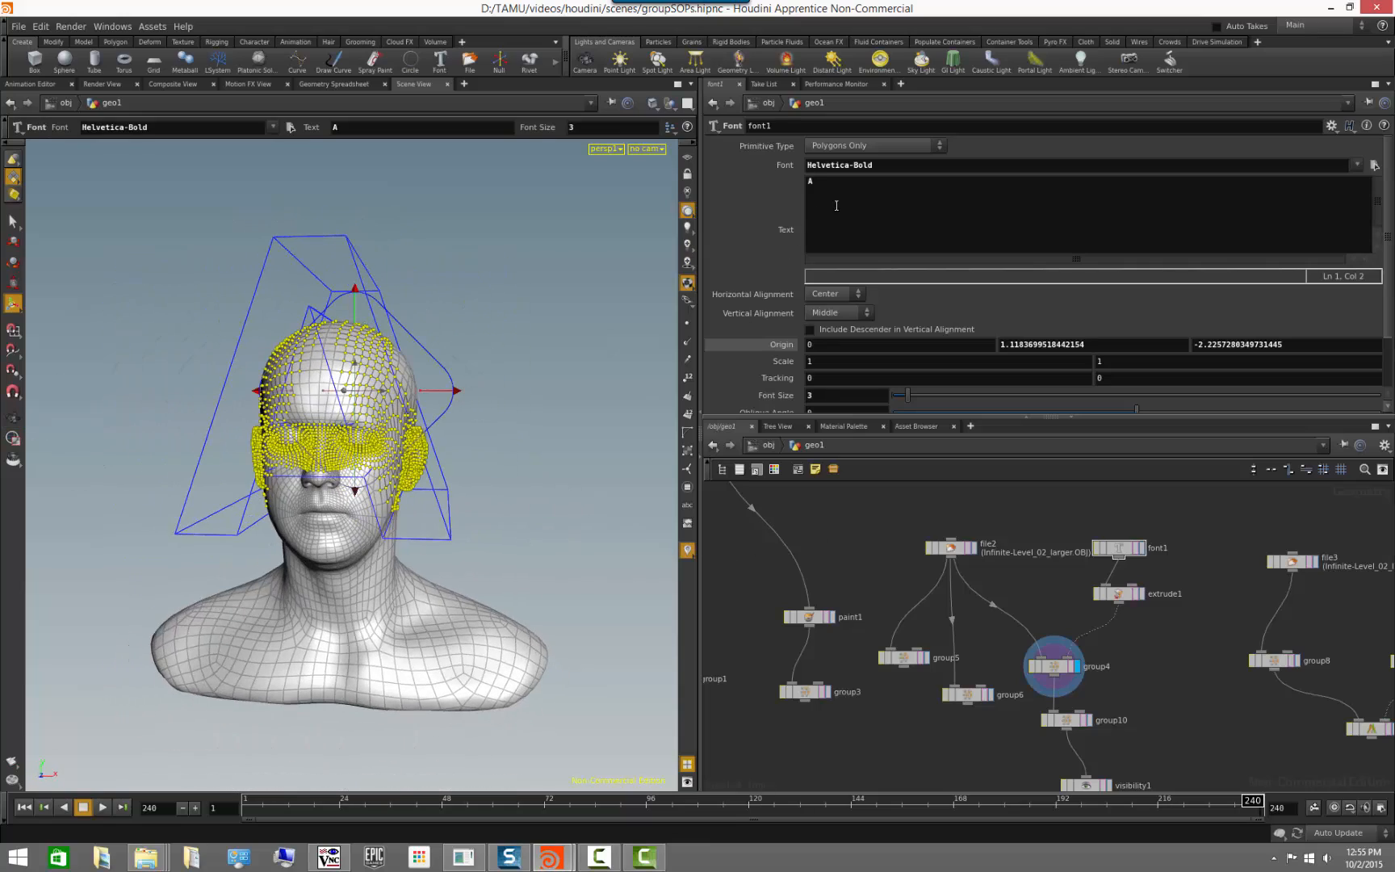
key("BackSpace")
type("$f")
key("BackSpace")
type("F")
left_click(886, 509)
left_click_drag(379, 706, 369, 757, "alt")
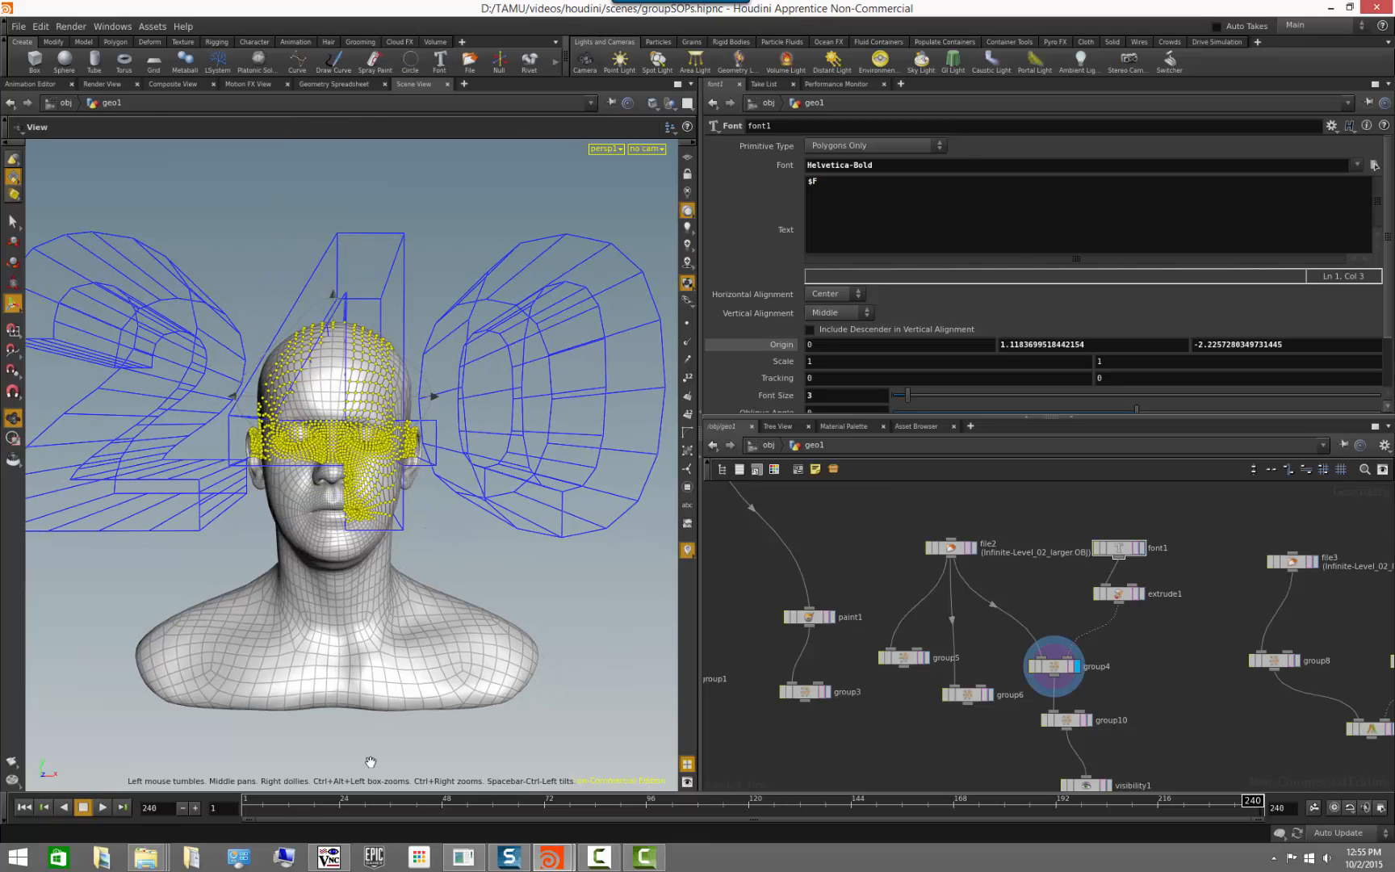
- Scrub the timeline to frame 27 and examine the head points grouped by the number-shaped bounding object
left_click_drag(266, 811, 352, 819)
key("Escape")
left_click_drag(461, 582, 488, 599)
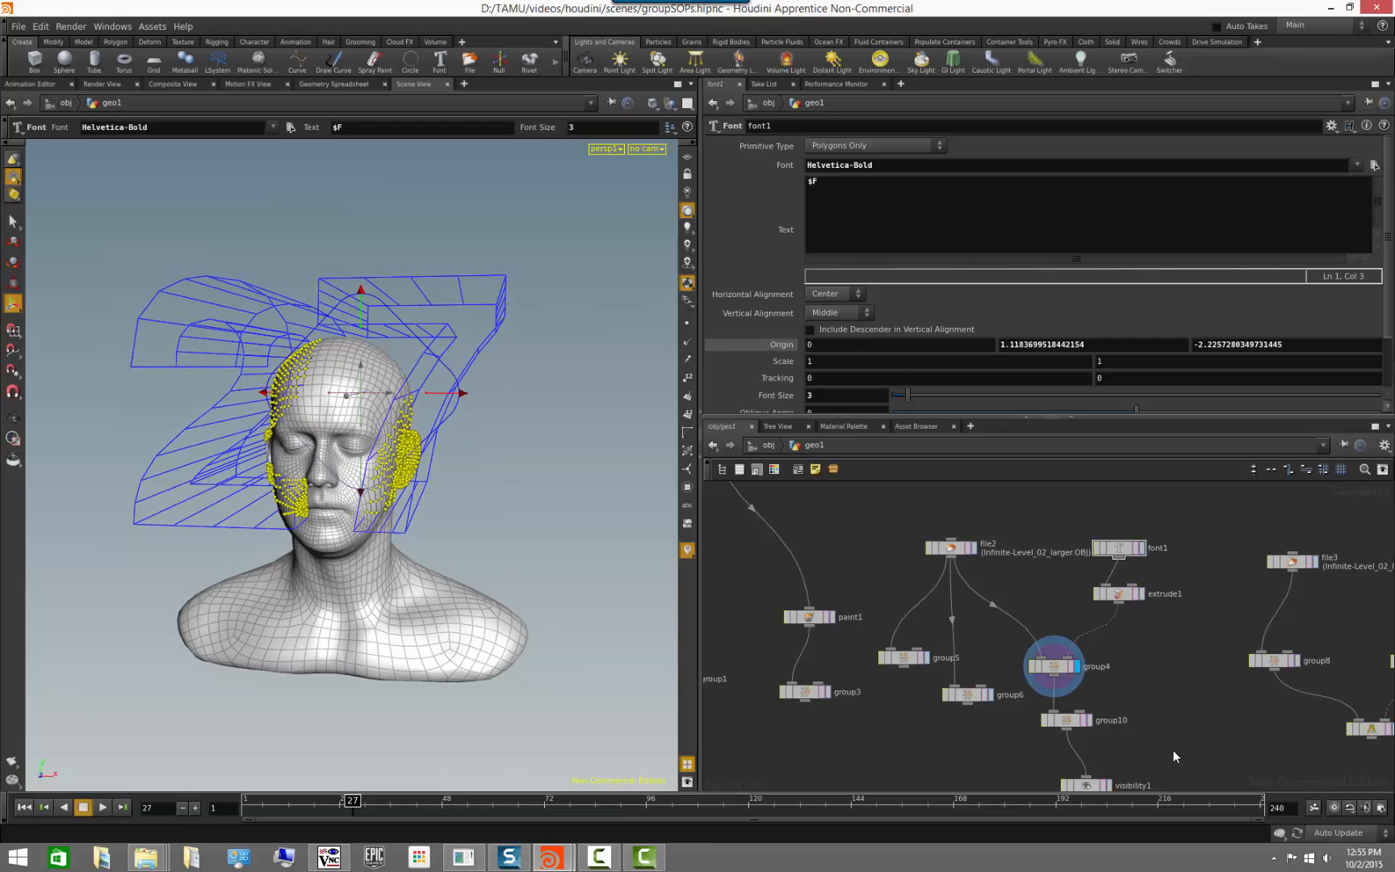
left_click_drag(356, 581, 398, 582, "alt")
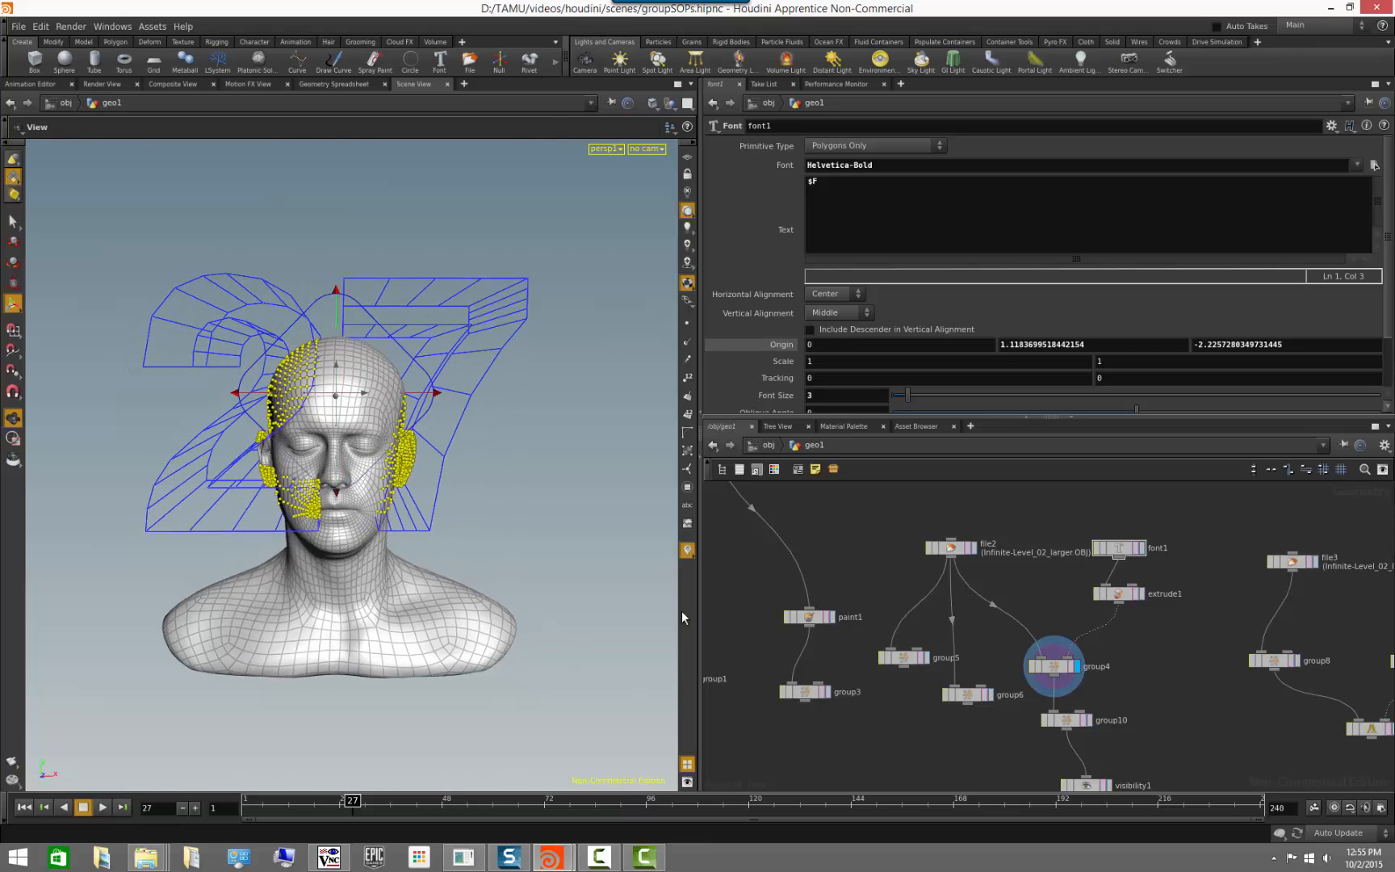
- Try Bounding Box and Bounding Sphere as group4's bounding type, and return it to Bounding Object (points only)
left_click(1064, 668)
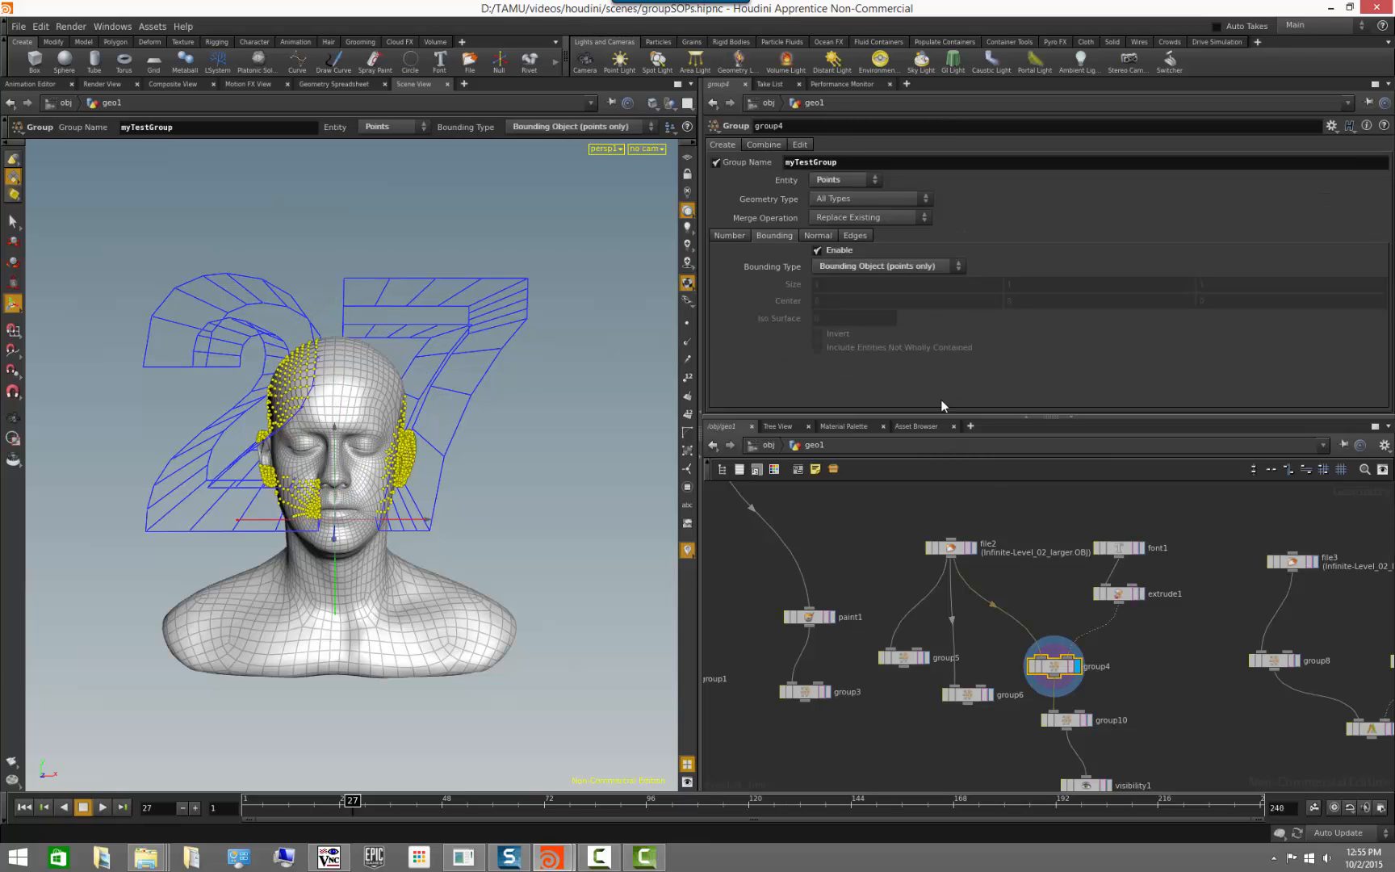
left_click(943, 264)
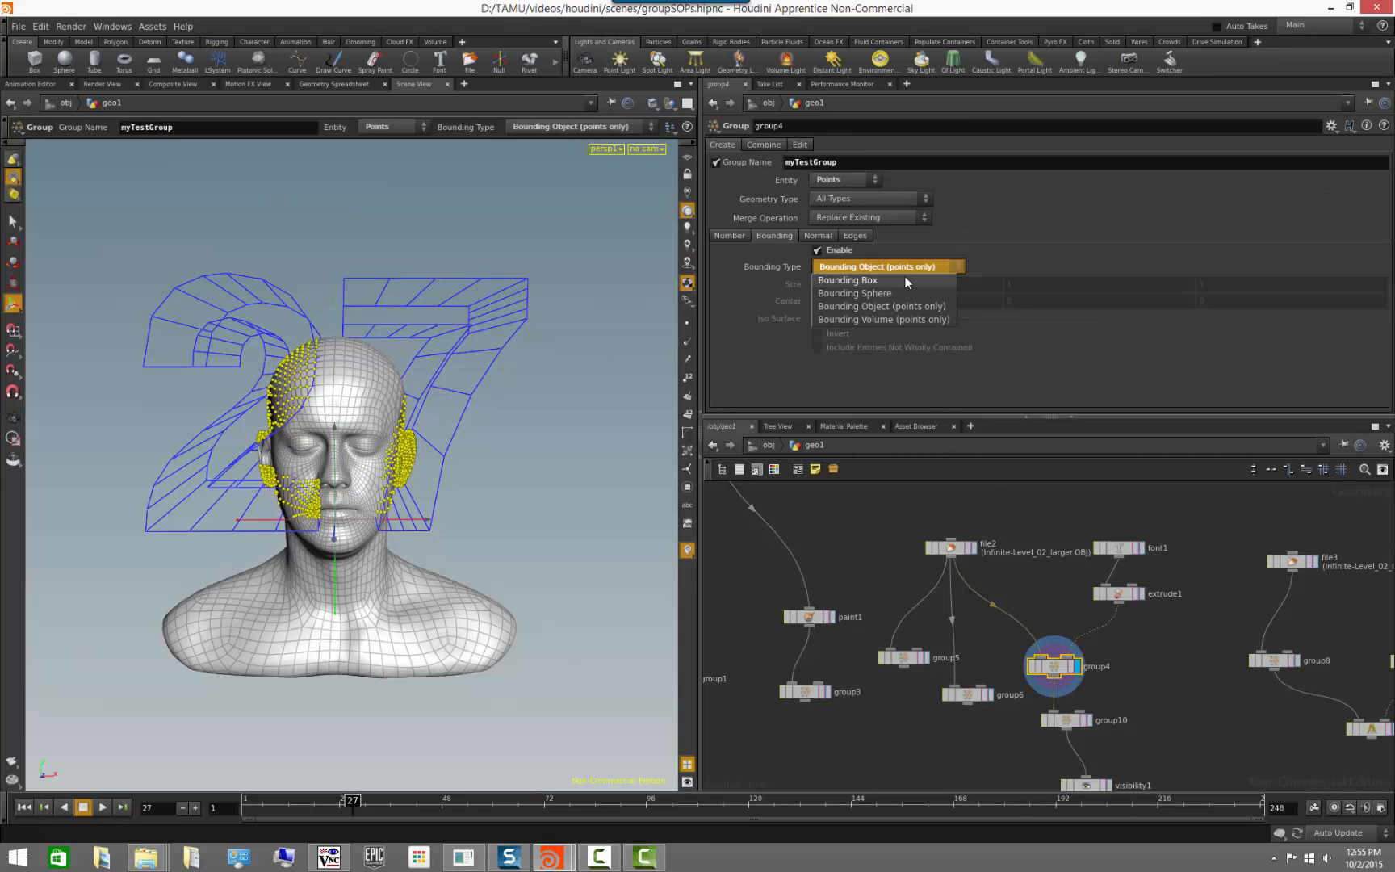
left_click(904, 277)
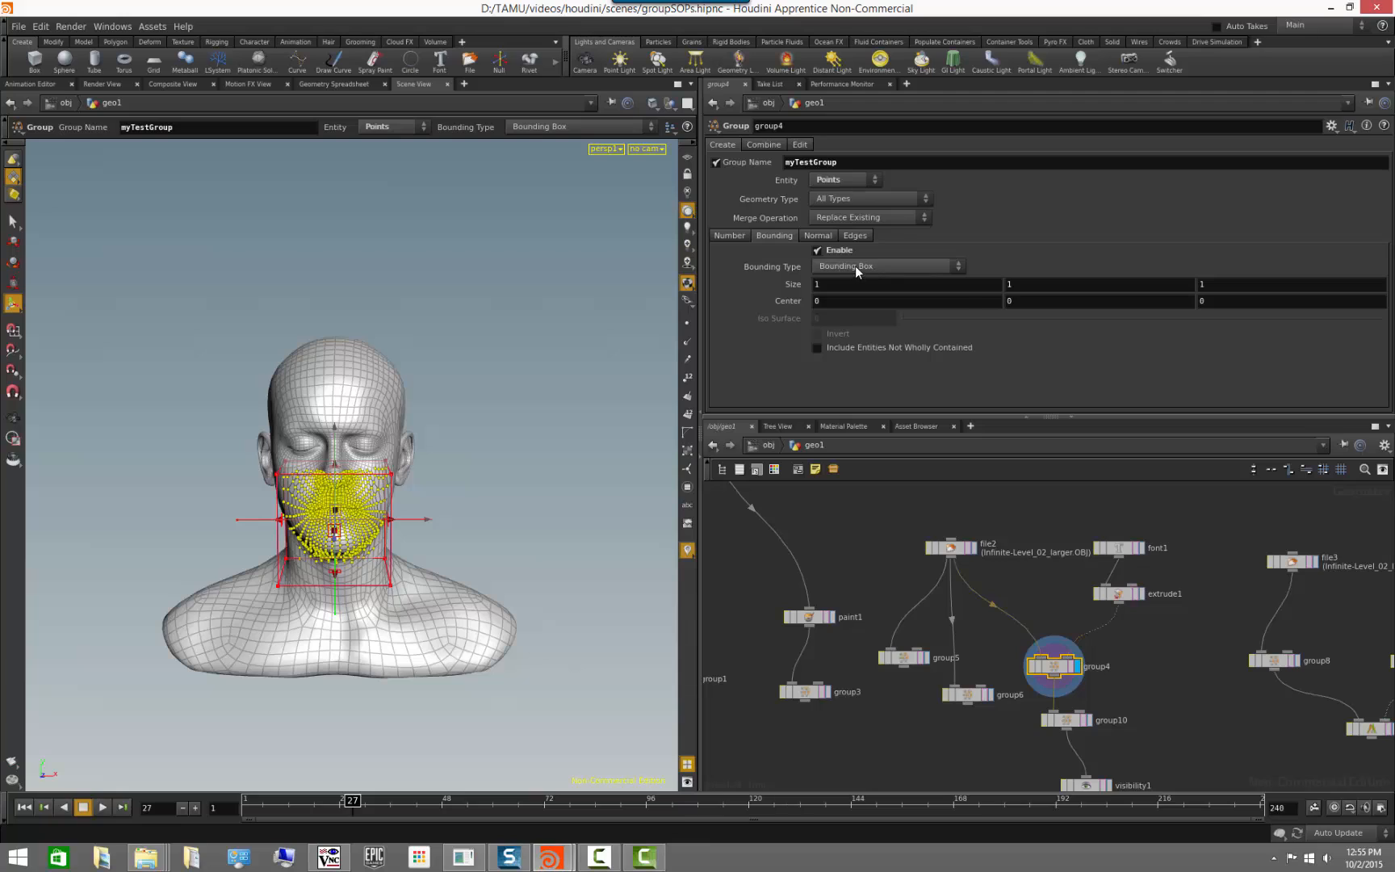
left_click(854, 266)
left_click(868, 292)
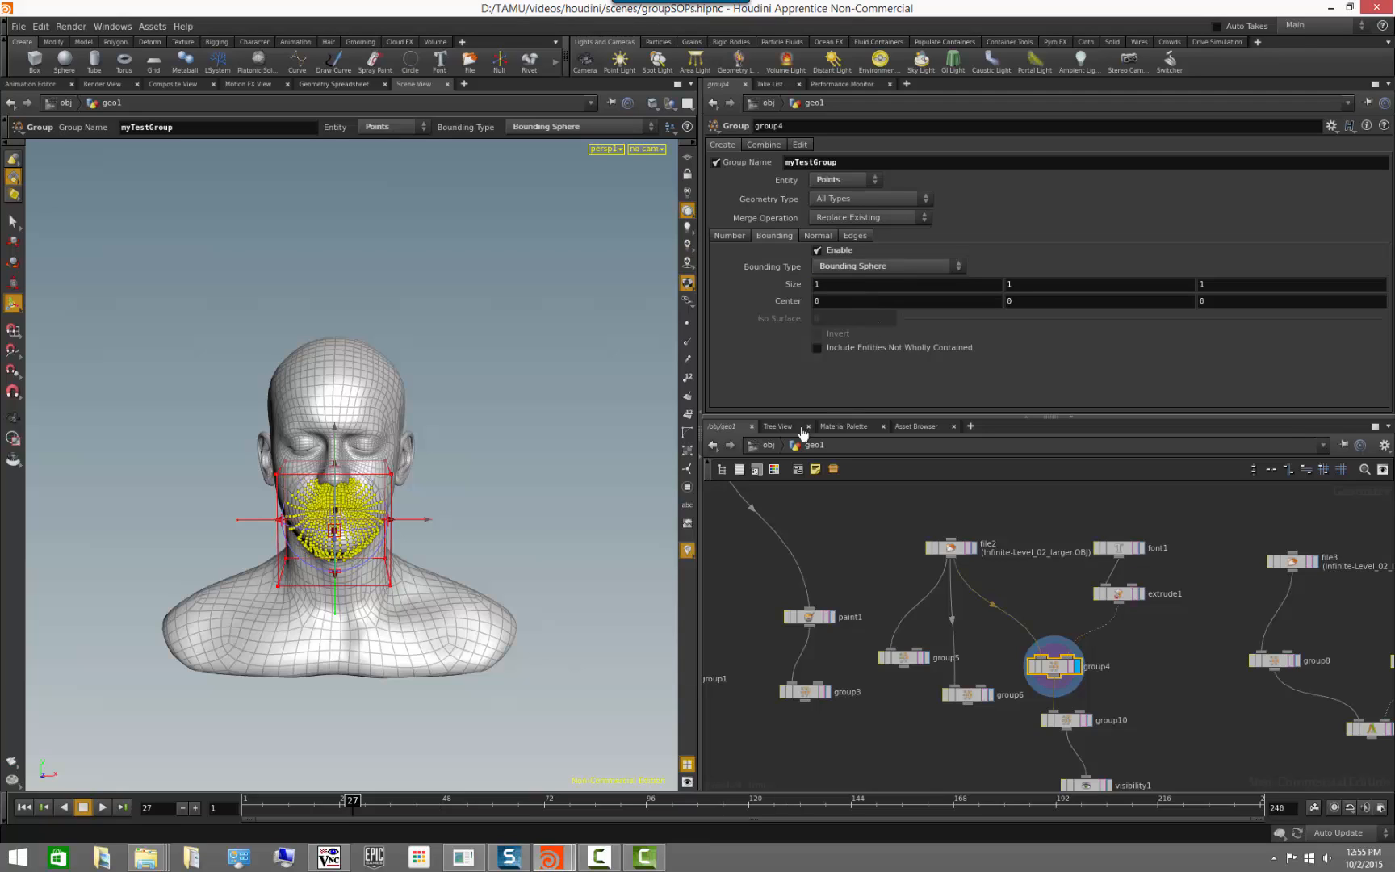
left_click(905, 264)
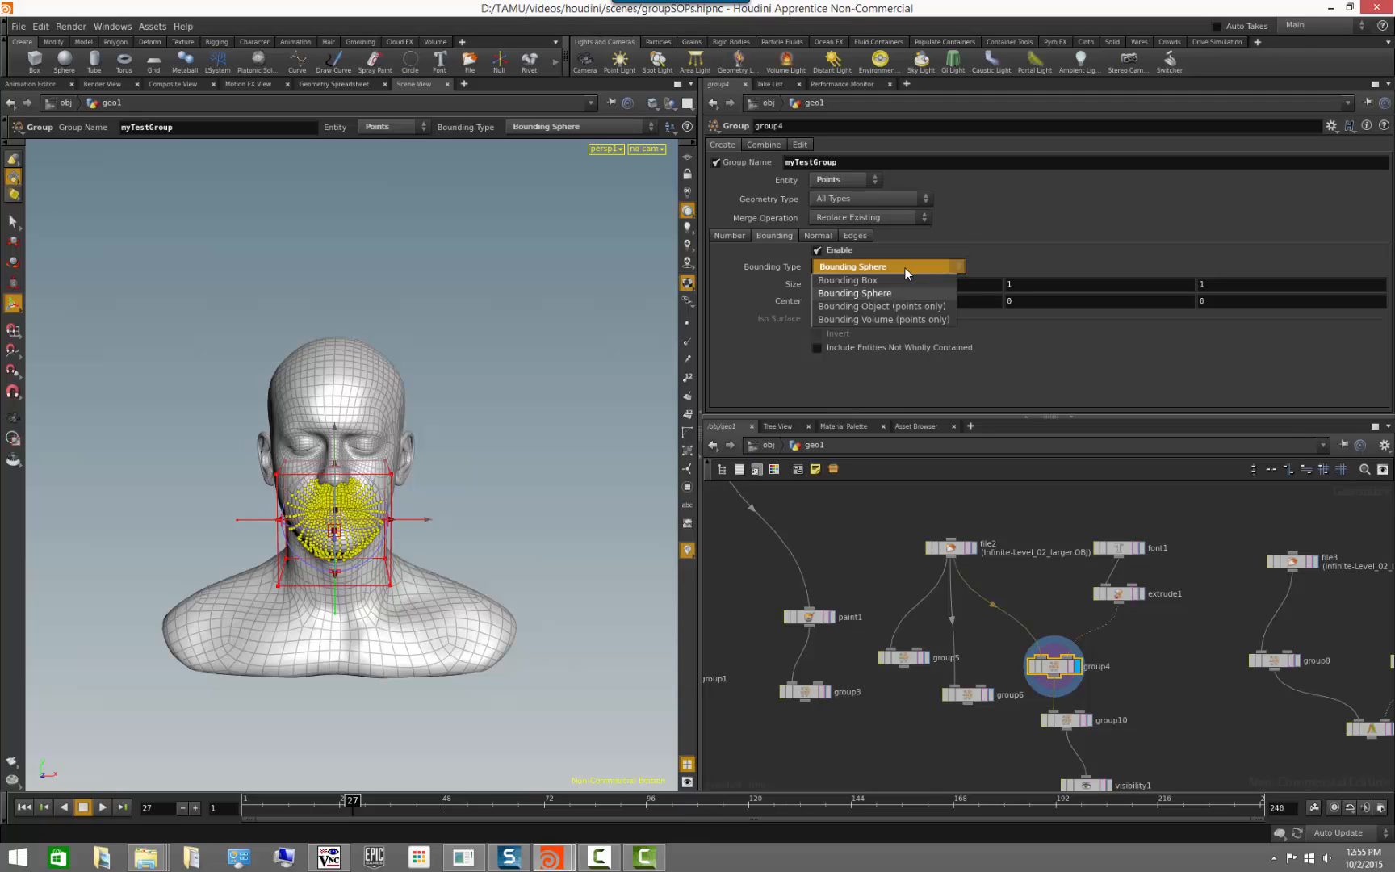
left_click(904, 305)
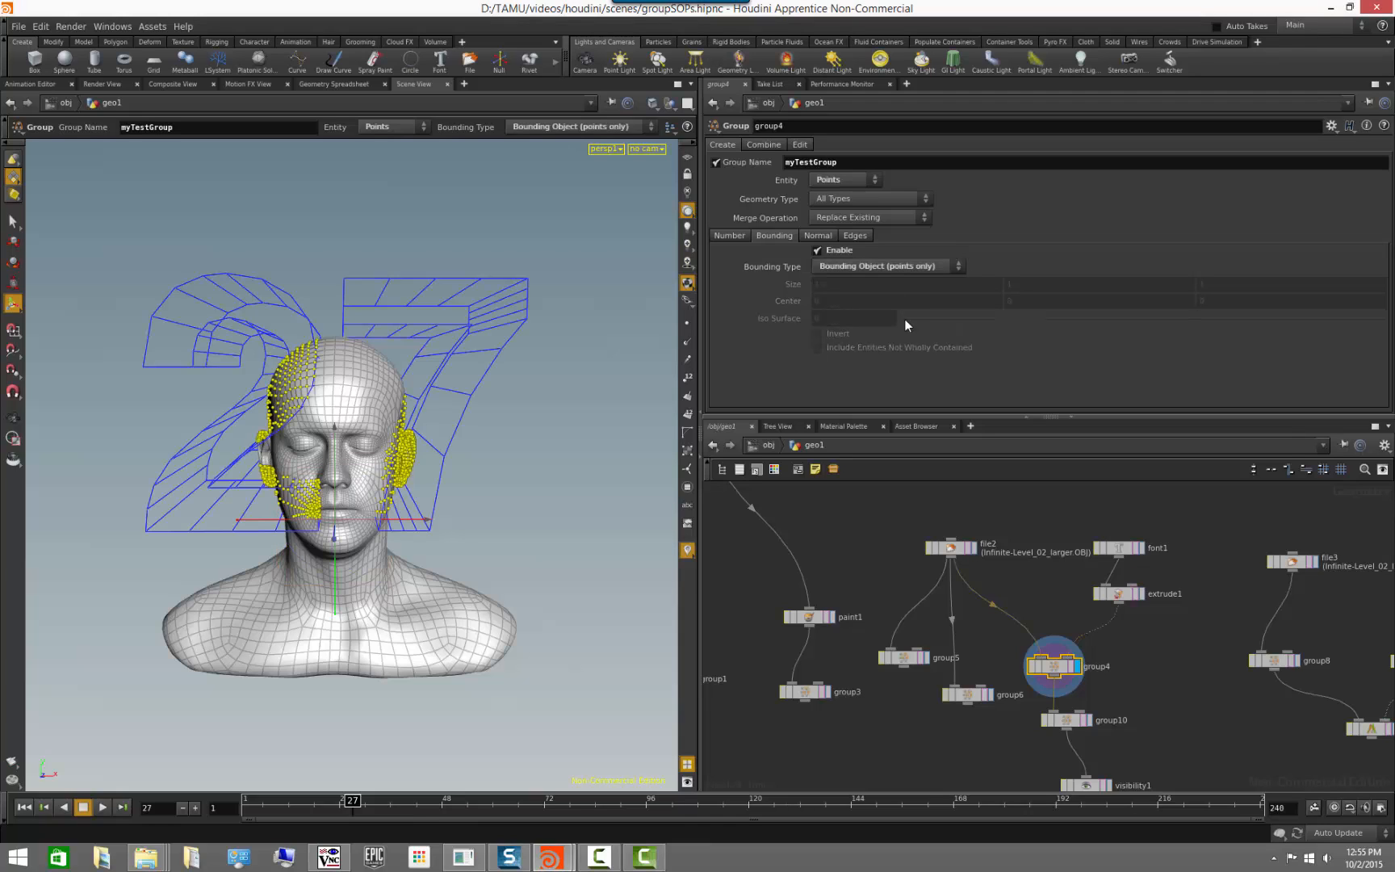
left_click(923, 266)
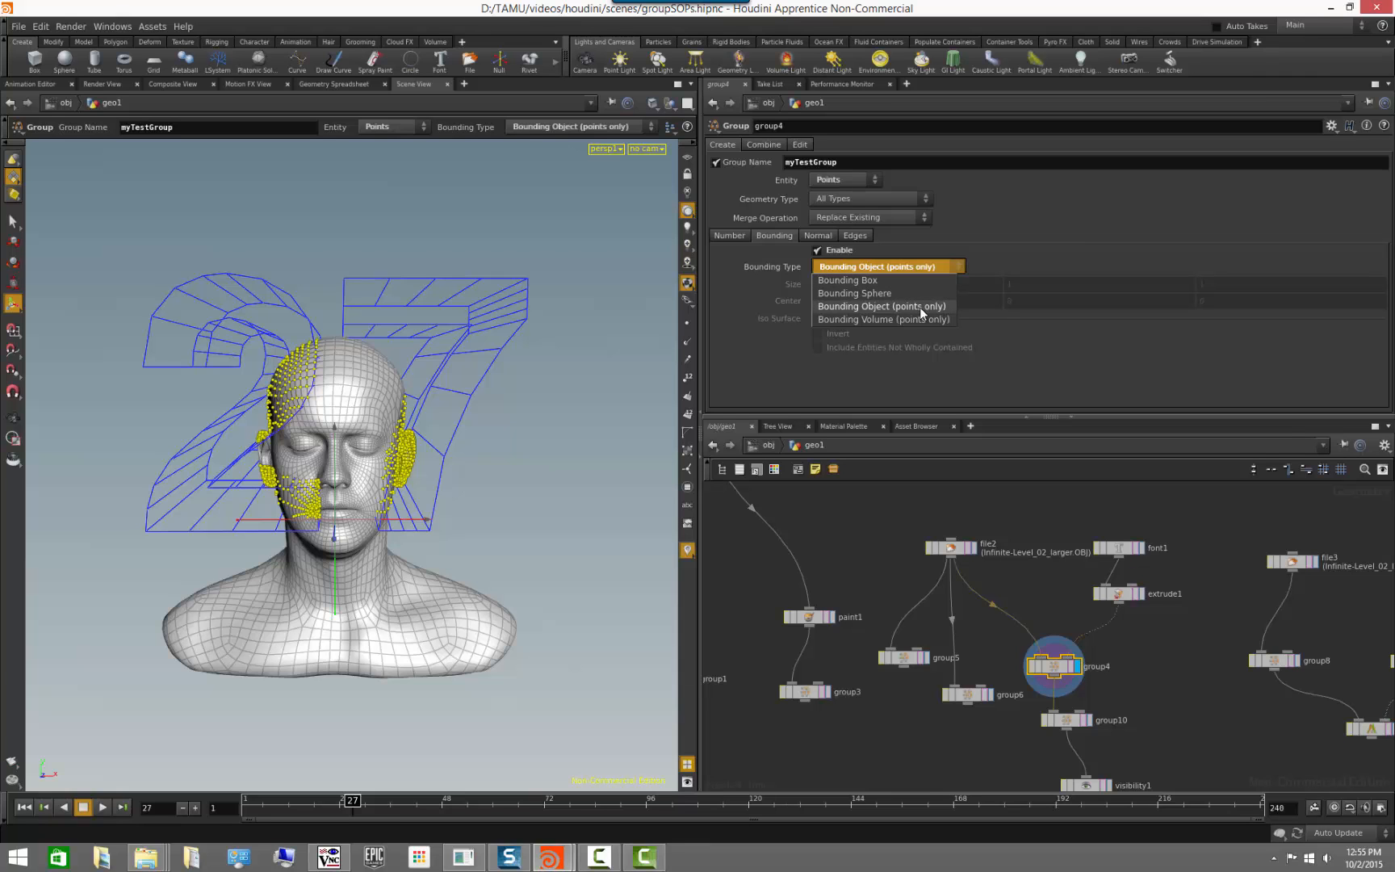
left_click(920, 306)
- Display and select group10 to show its conversion of myTestGroup from points to primitives on the head
key("Escape")
mouse_move(524, 498)
left_mouse_down()
mouse_move(483, 492)
mouse_move(522, 489)
mouse_move(521, 507)
mouse_move(517, 485)
left_mouse_up()
key("Return")
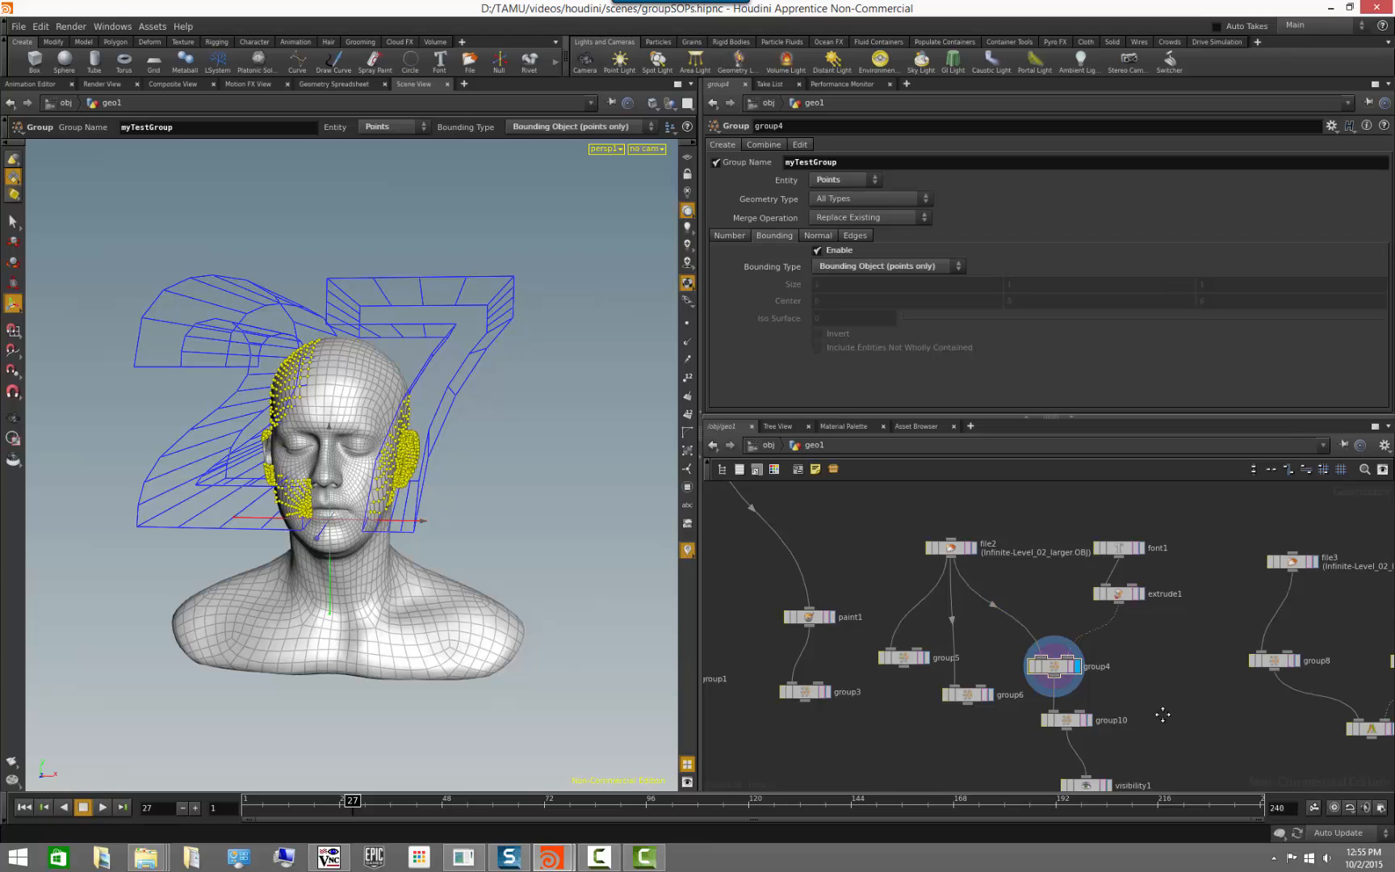
middle_click_drag(1163, 714, 1112, 644)
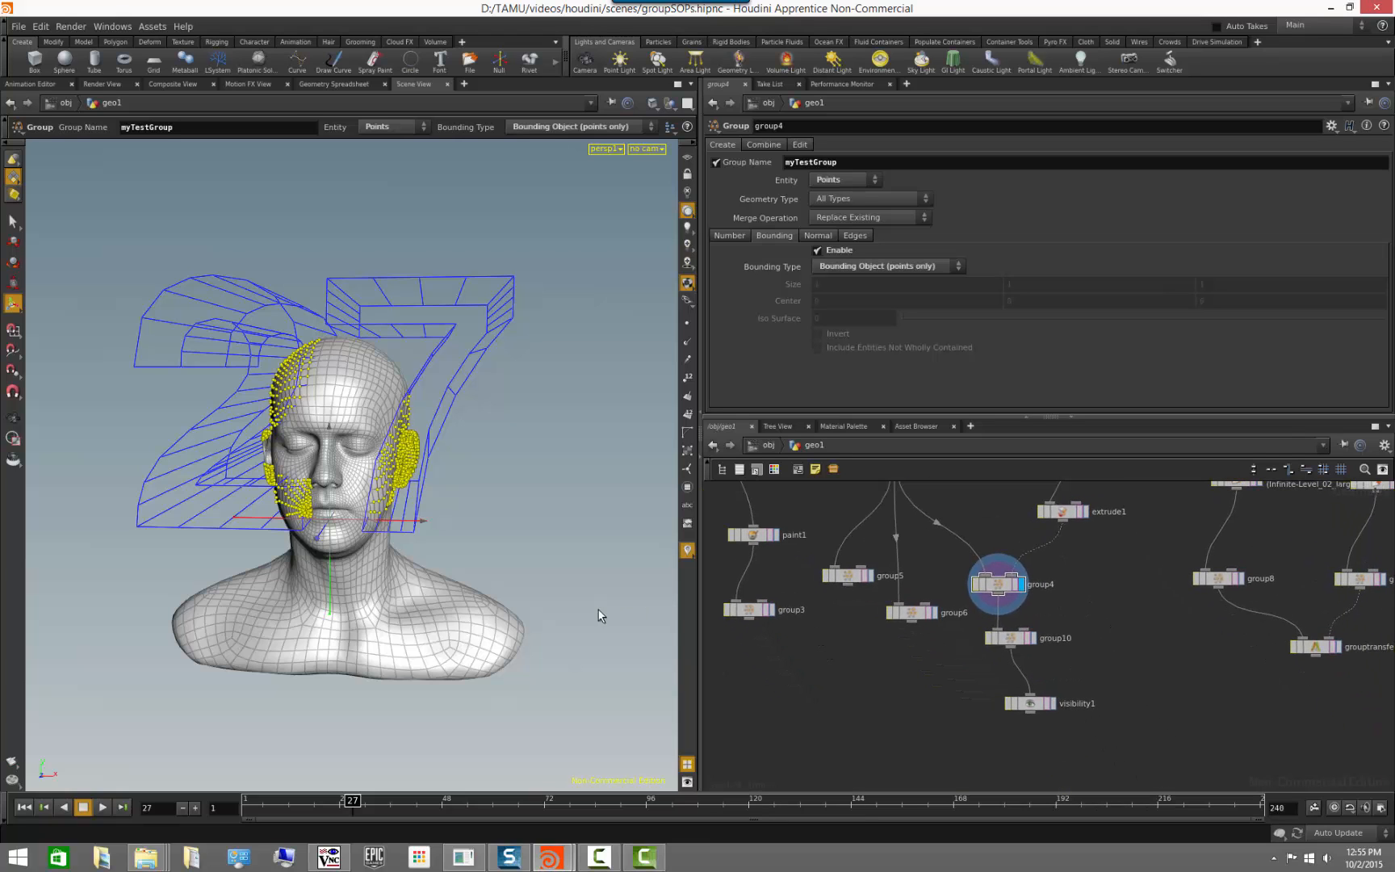
left_click_drag(601, 612, 520, 595, "alt")
right_click_drag(520, 595, 878, 687, "alt")
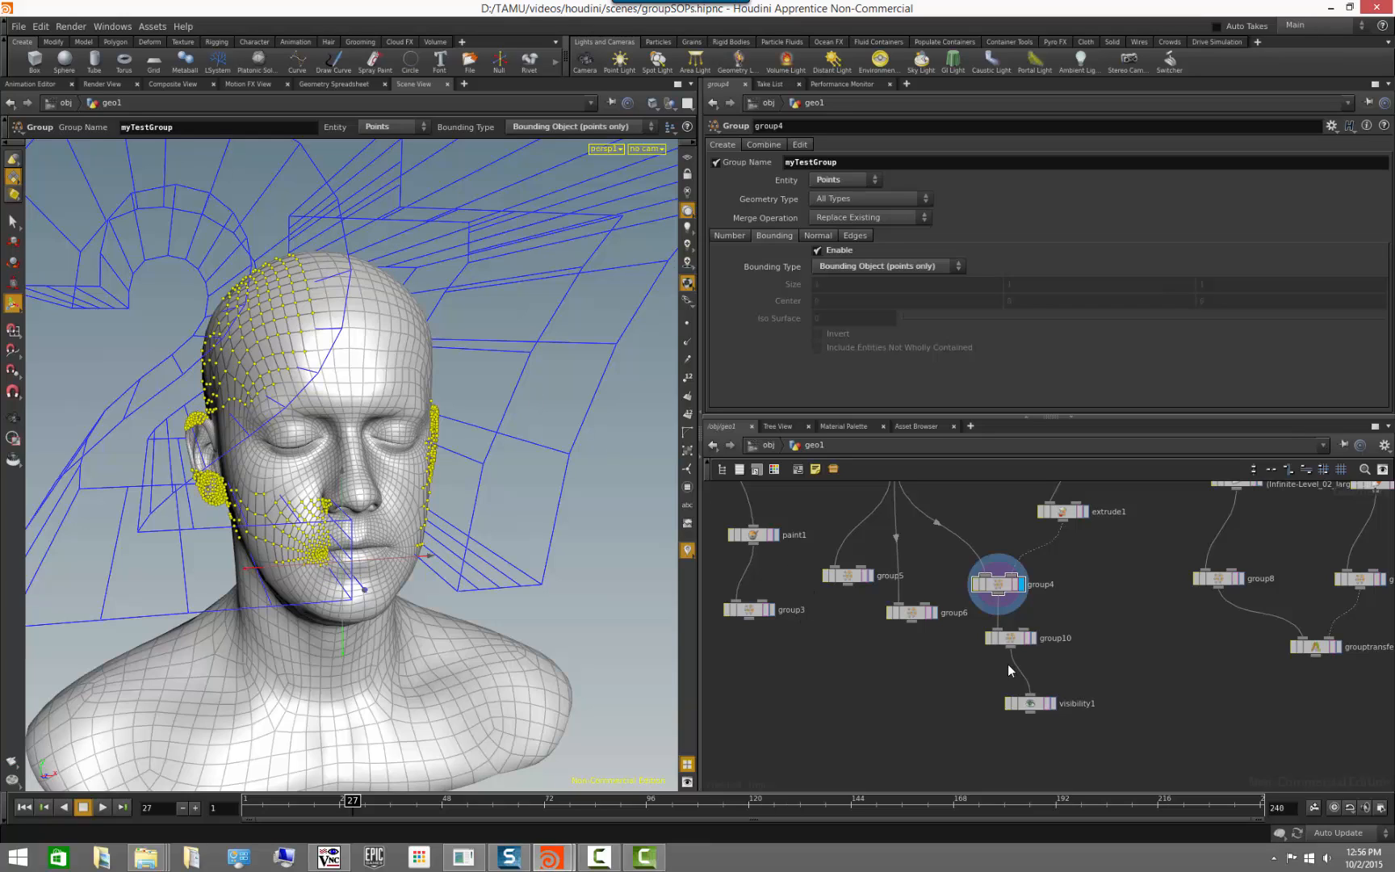
left_click(1034, 639)
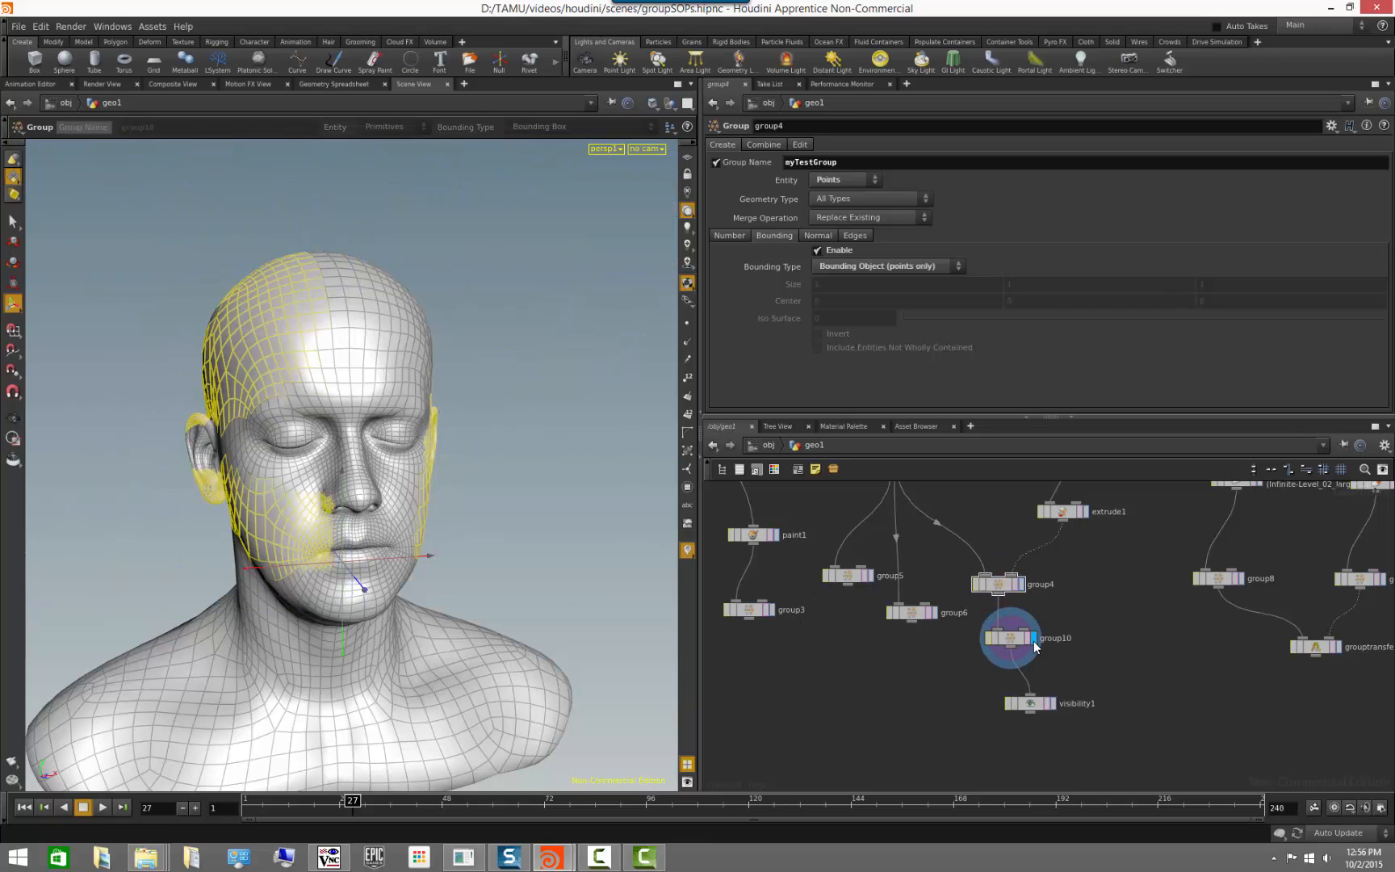
left_click(1015, 650)
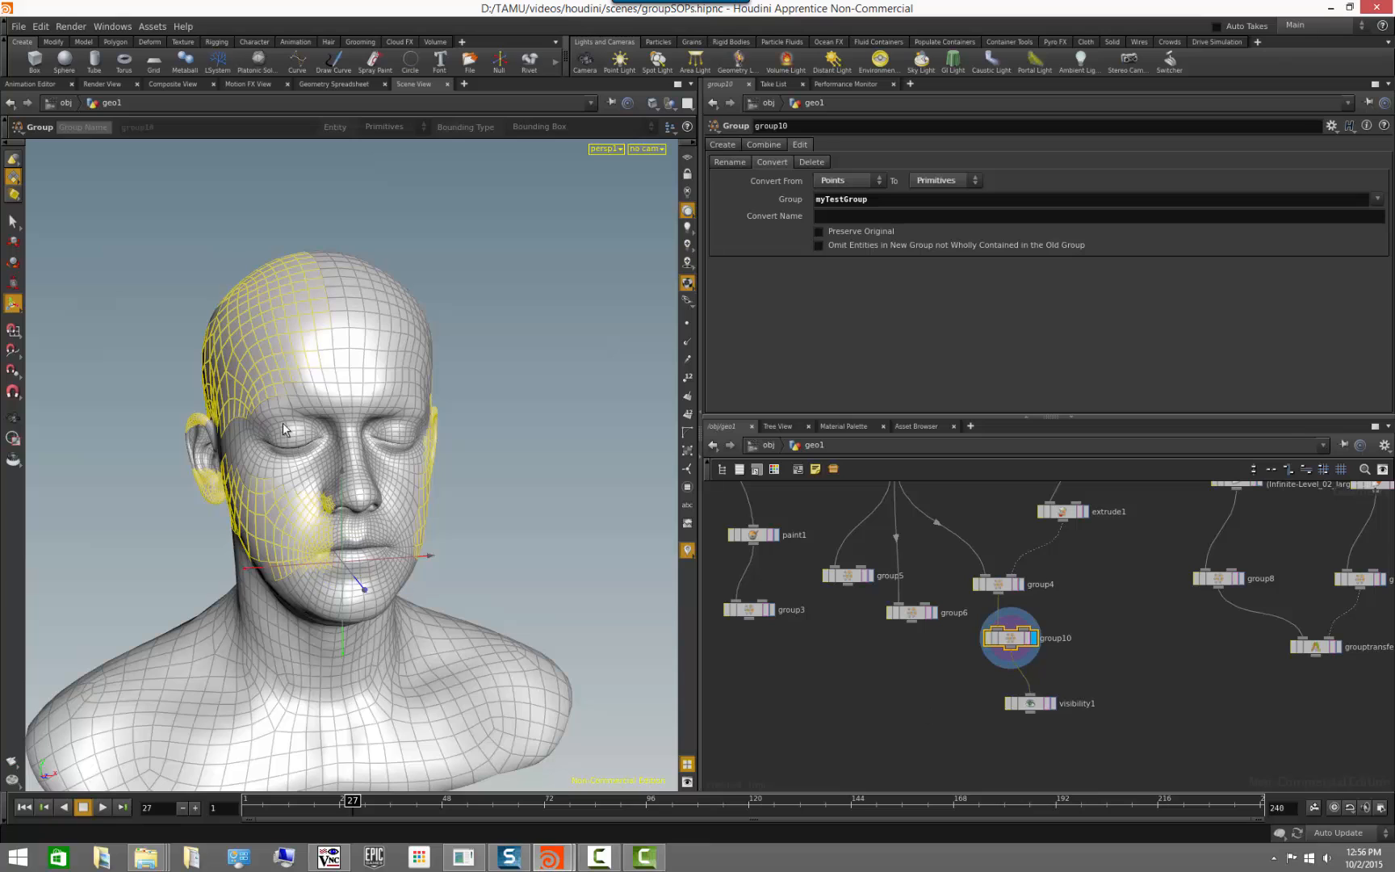
left_click_drag(521, 530, 454, 541, "alt")
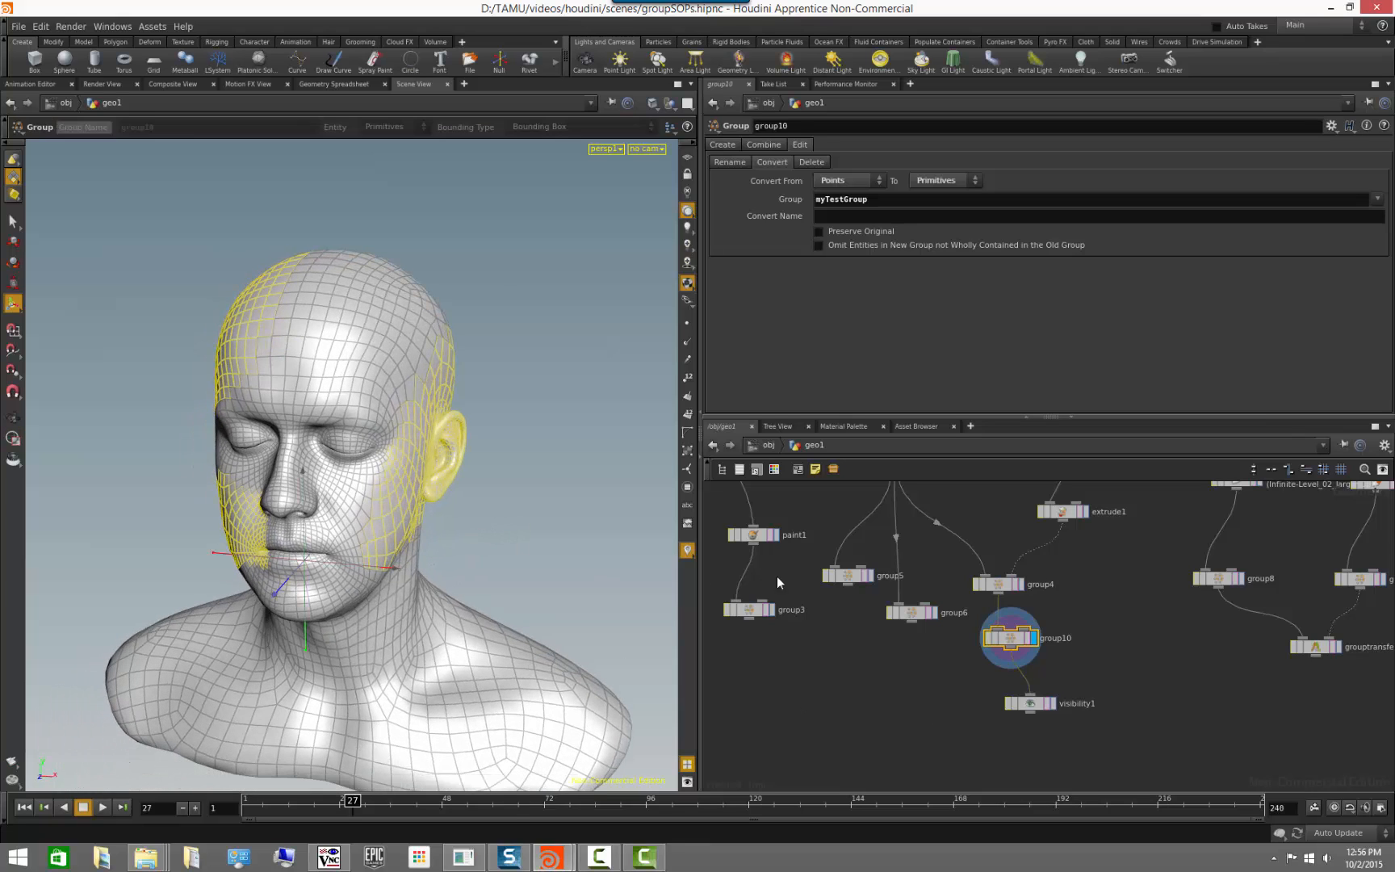
- Review group10's Create, Combine and Edit parameters, including the Number, Bounding, Normal, Edges, Rename and Convert settings
left_click(996, 584)
left_click(1032, 637)
left_click(722, 144)
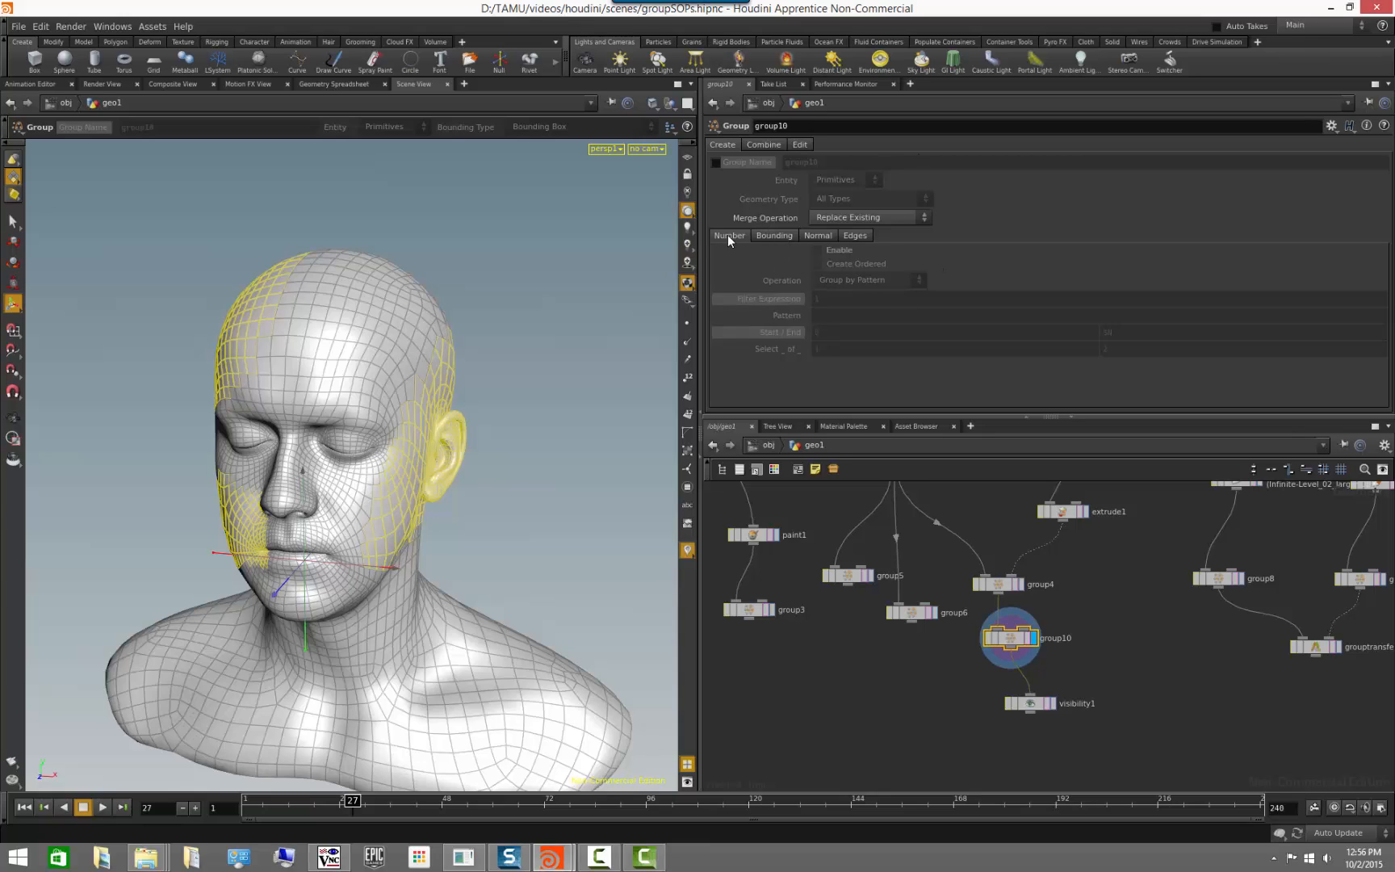
left_click(763, 239)
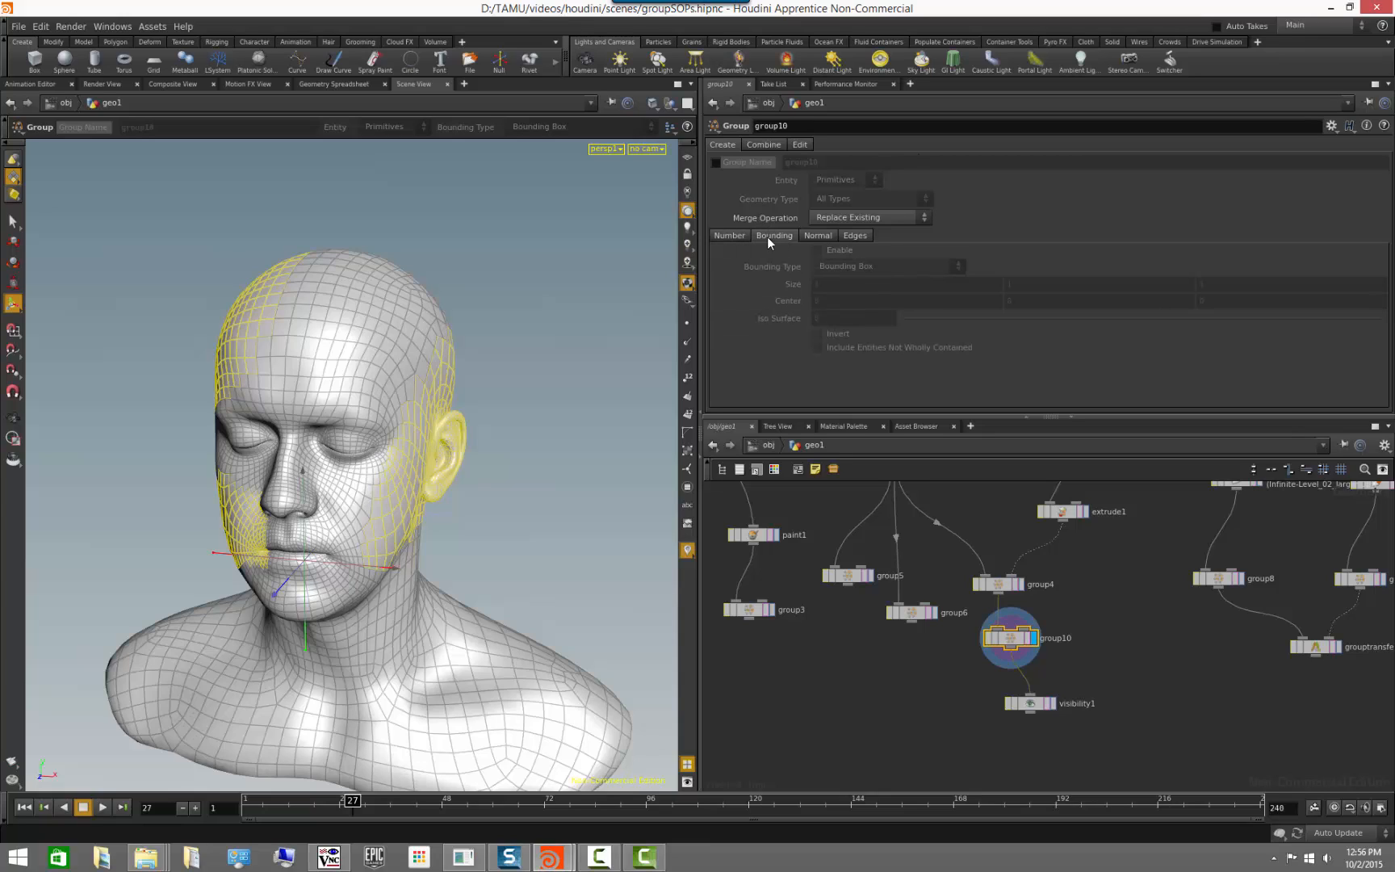
left_click(830, 239)
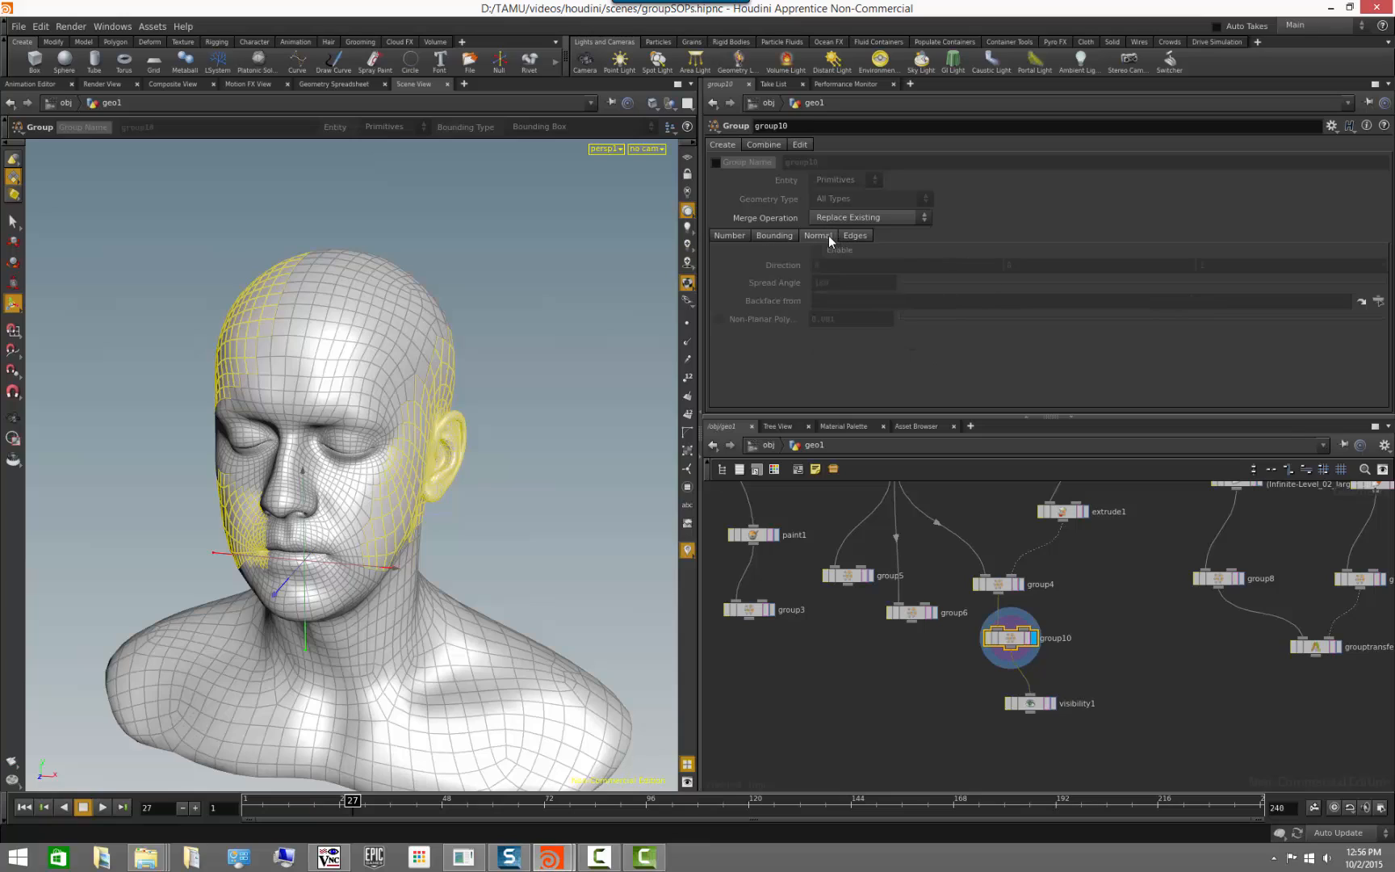
left_click(851, 239)
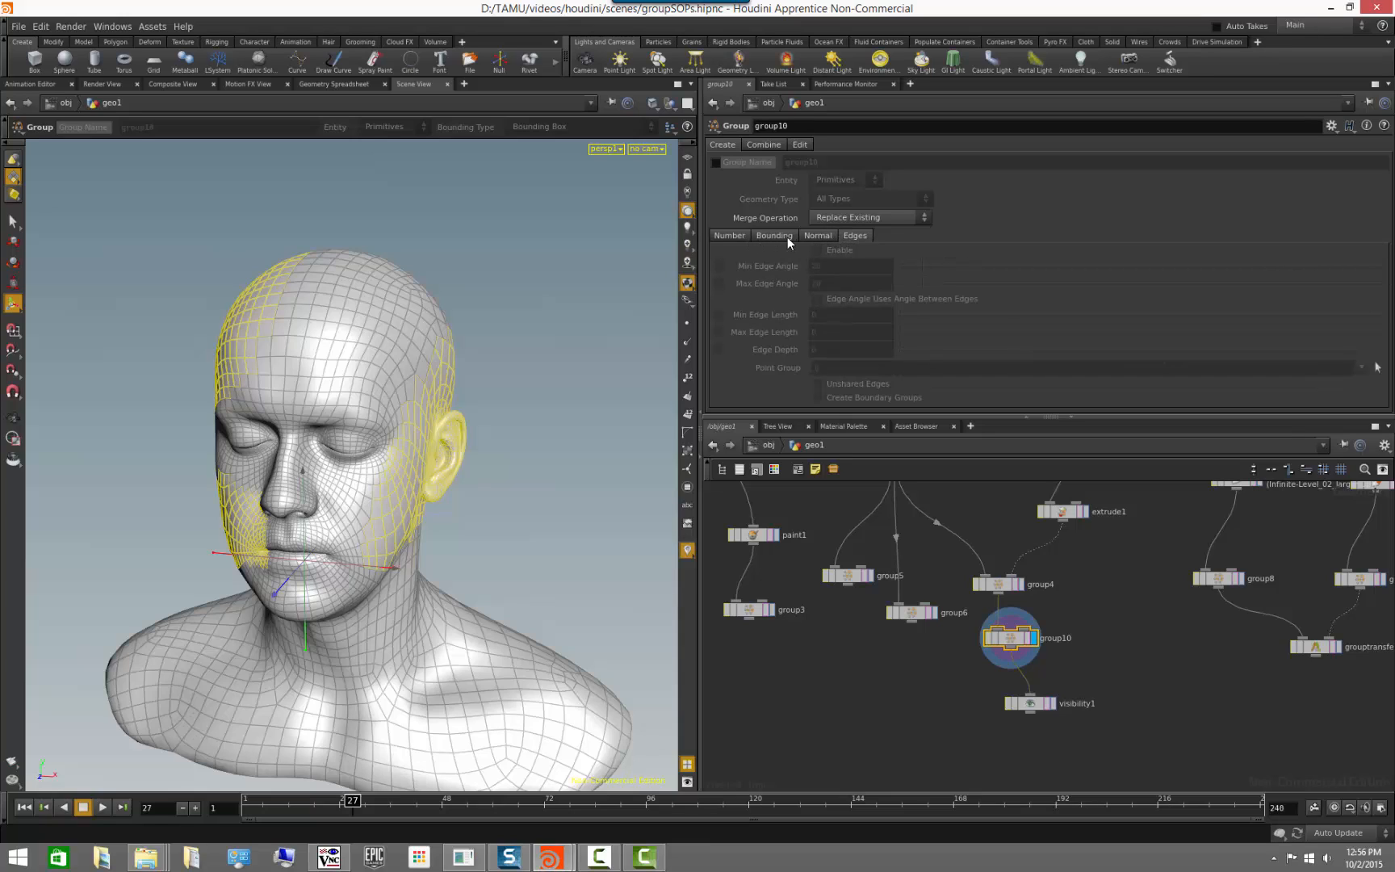
left_click(731, 234)
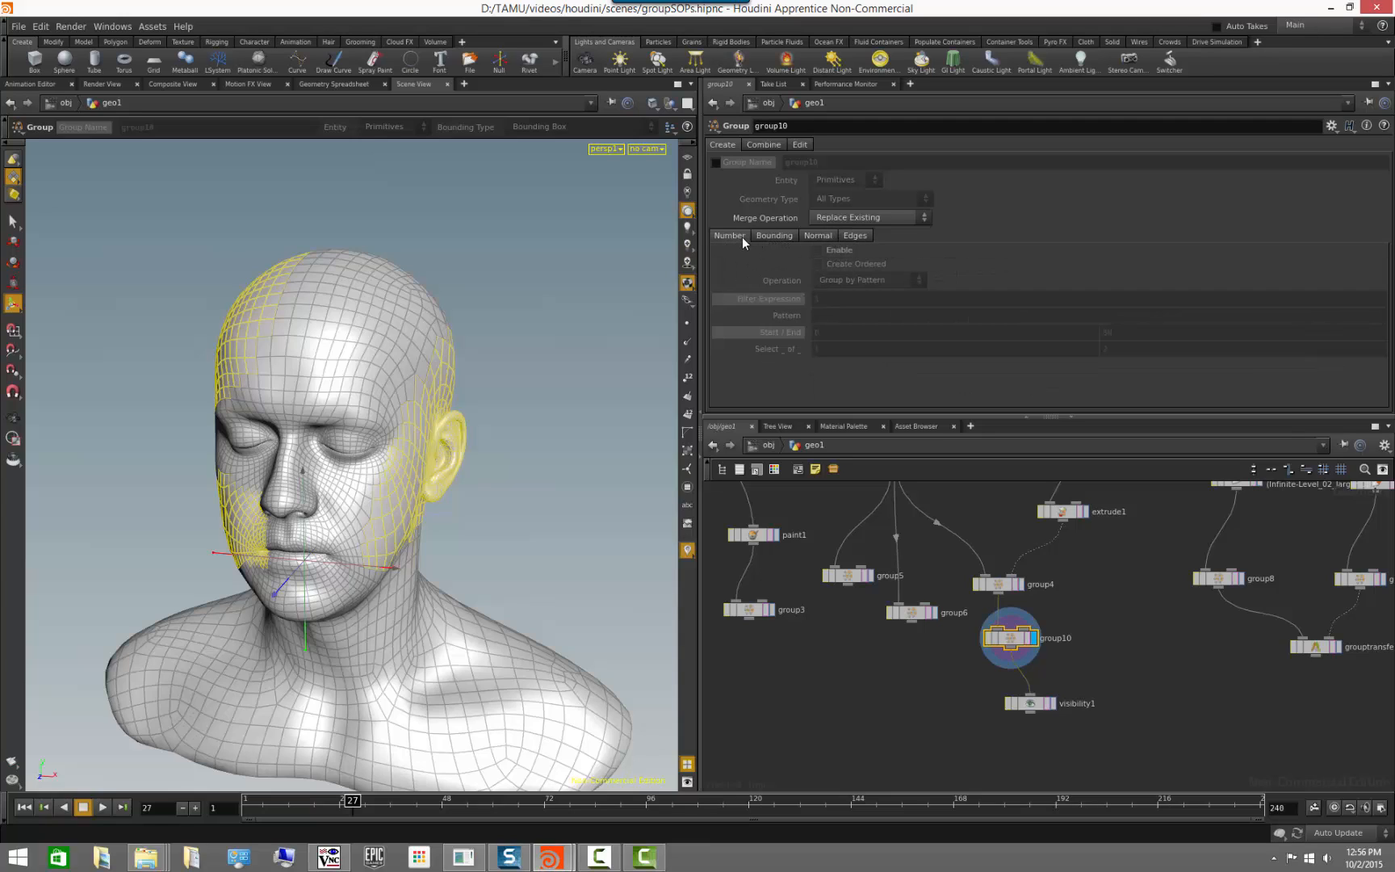
left_click(759, 144)
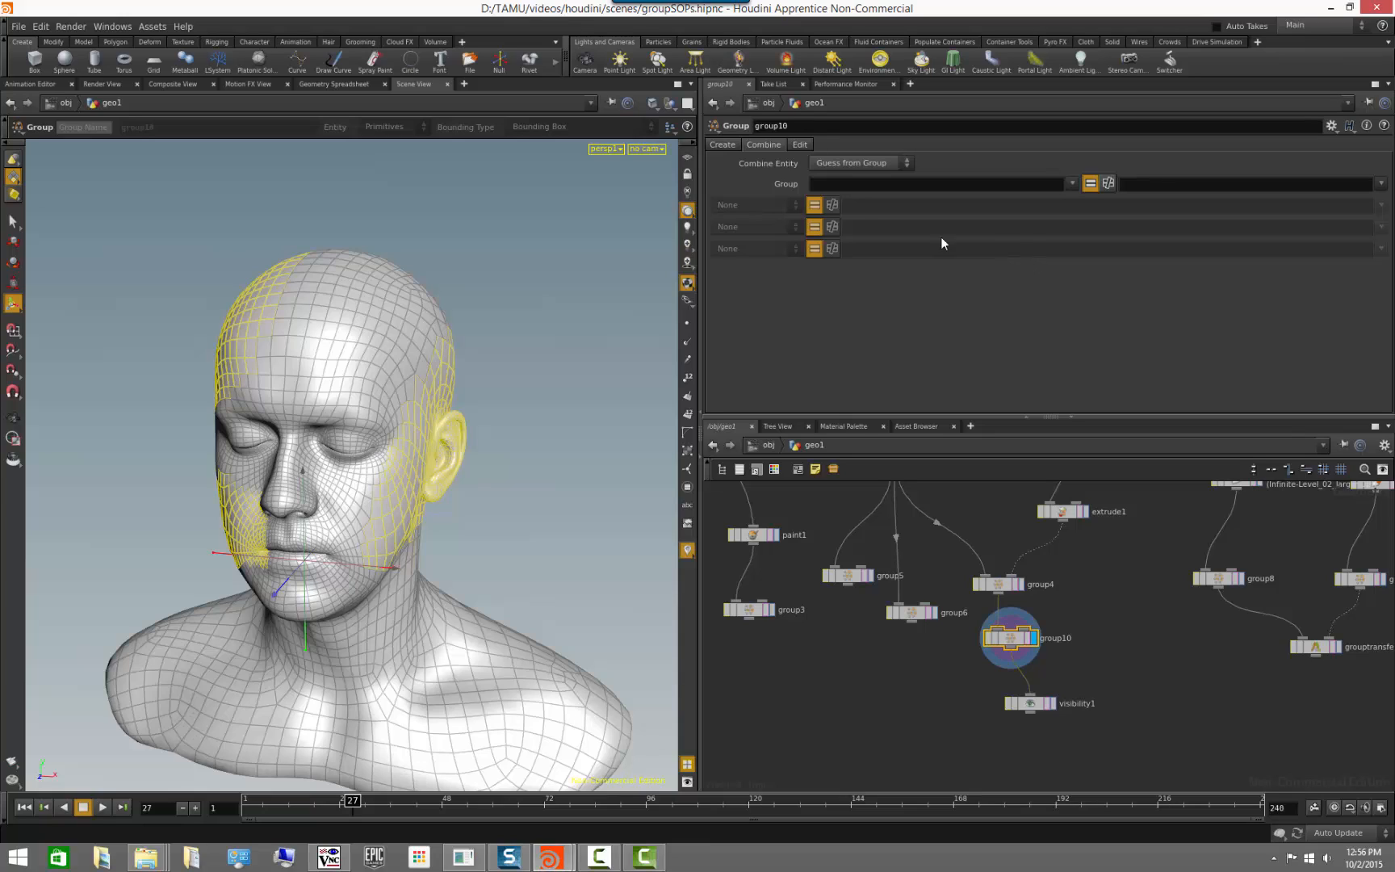
left_click(801, 145)
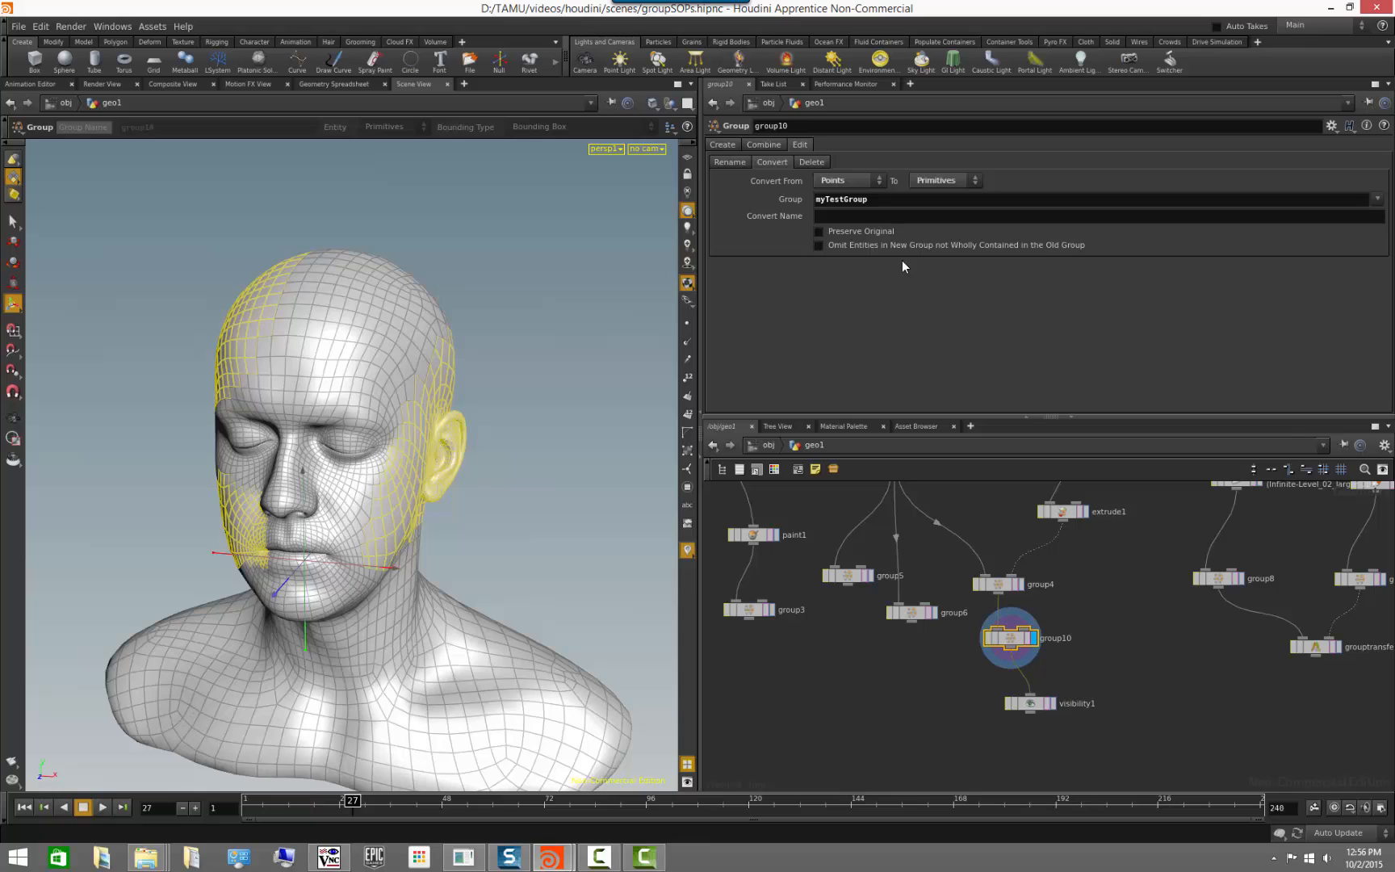
left_click(737, 162)
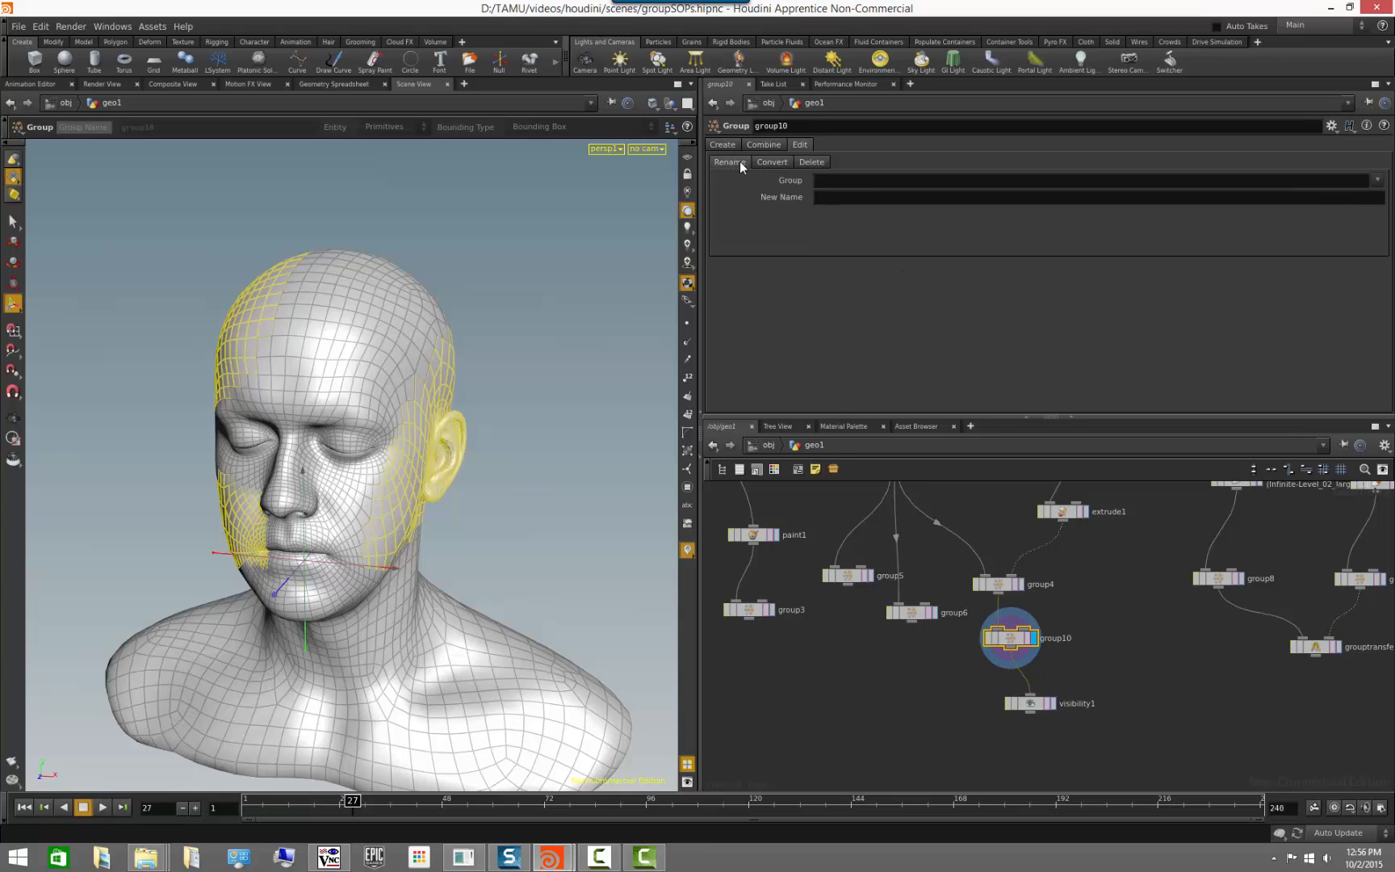
left_click(762, 162)
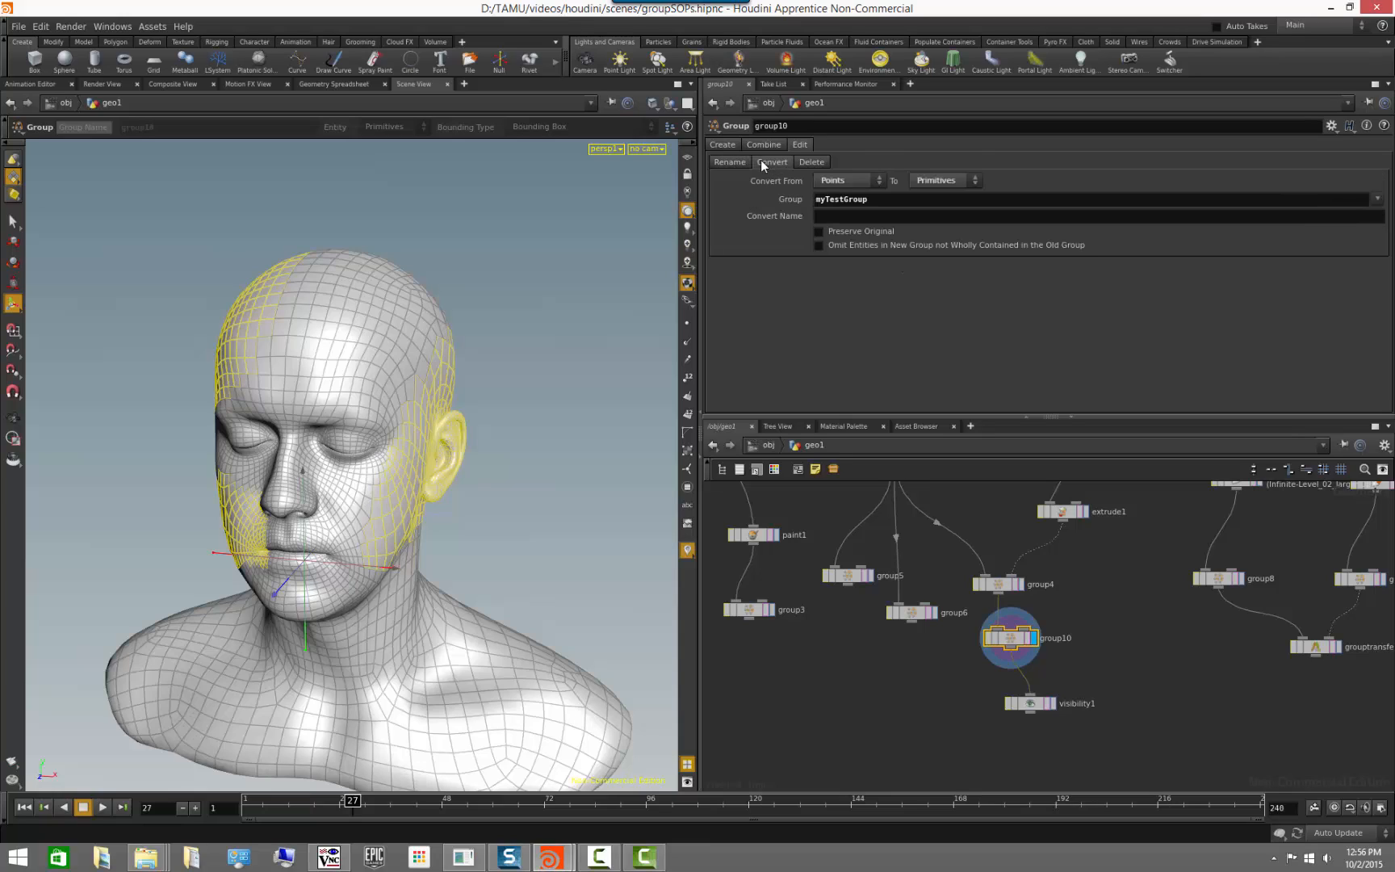
- Compare group4's point group with group10's converted primitive group by displaying each node in turn
left_click(1022, 584)
left_click(998, 583)
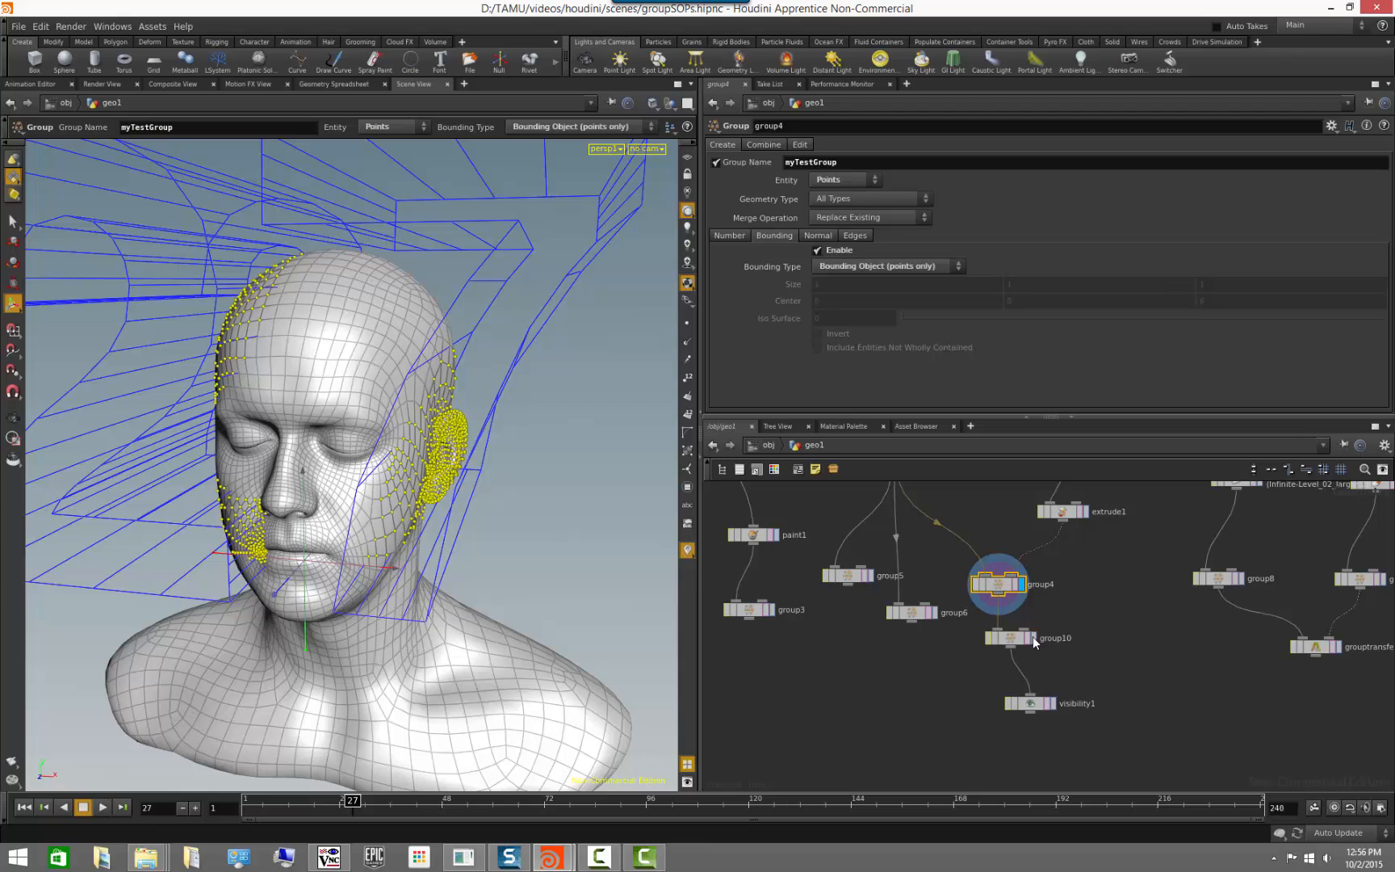
left_click(1032, 638)
left_click(1007, 638)
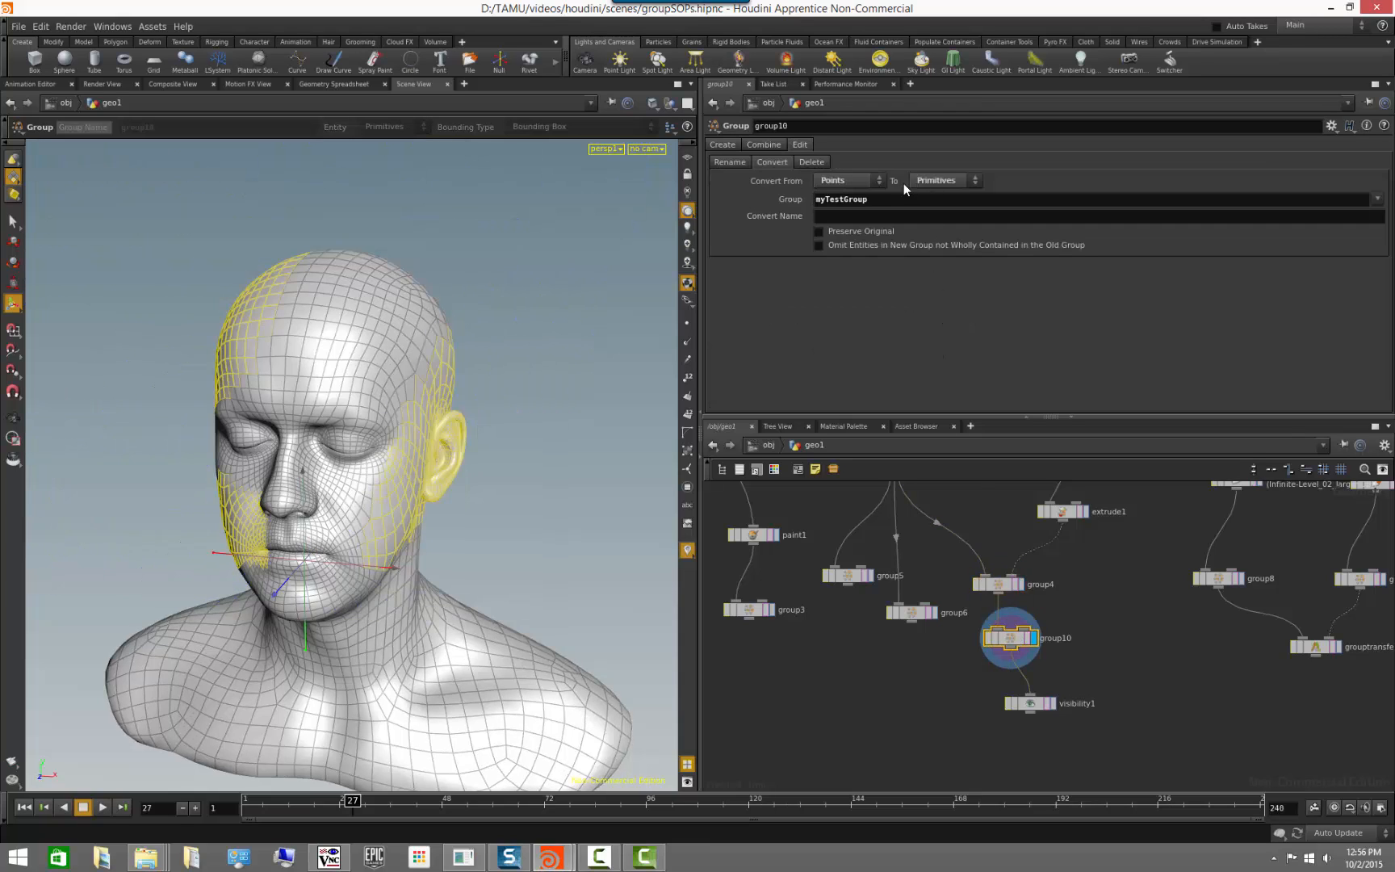
- Try Points and Edges as group10's conversion target, and set it back to Primitives
left_click(958, 183)
left_click(959, 205)
left_click(963, 180)
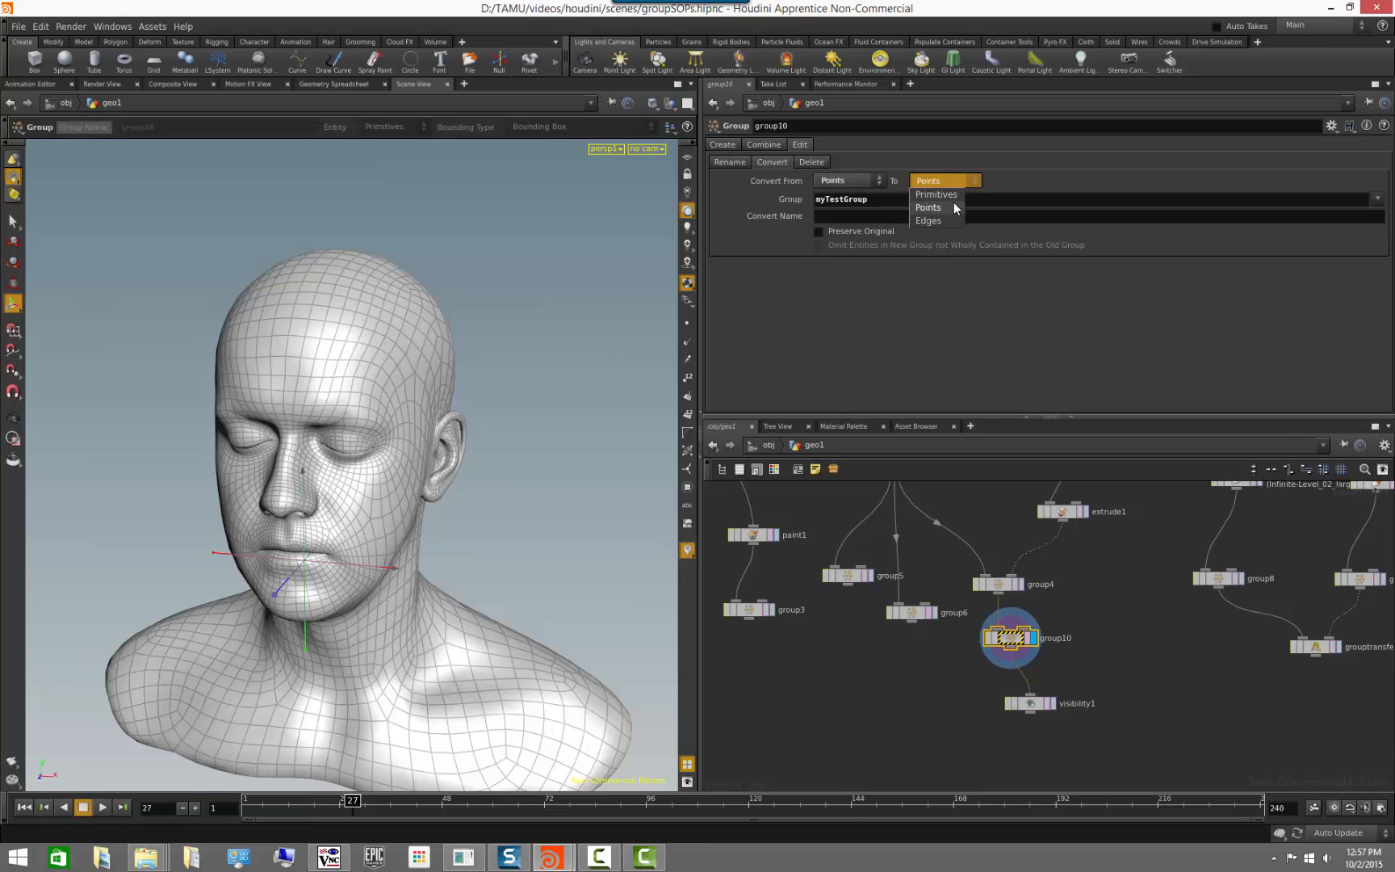
left_click(953, 195)
left_click(956, 184)
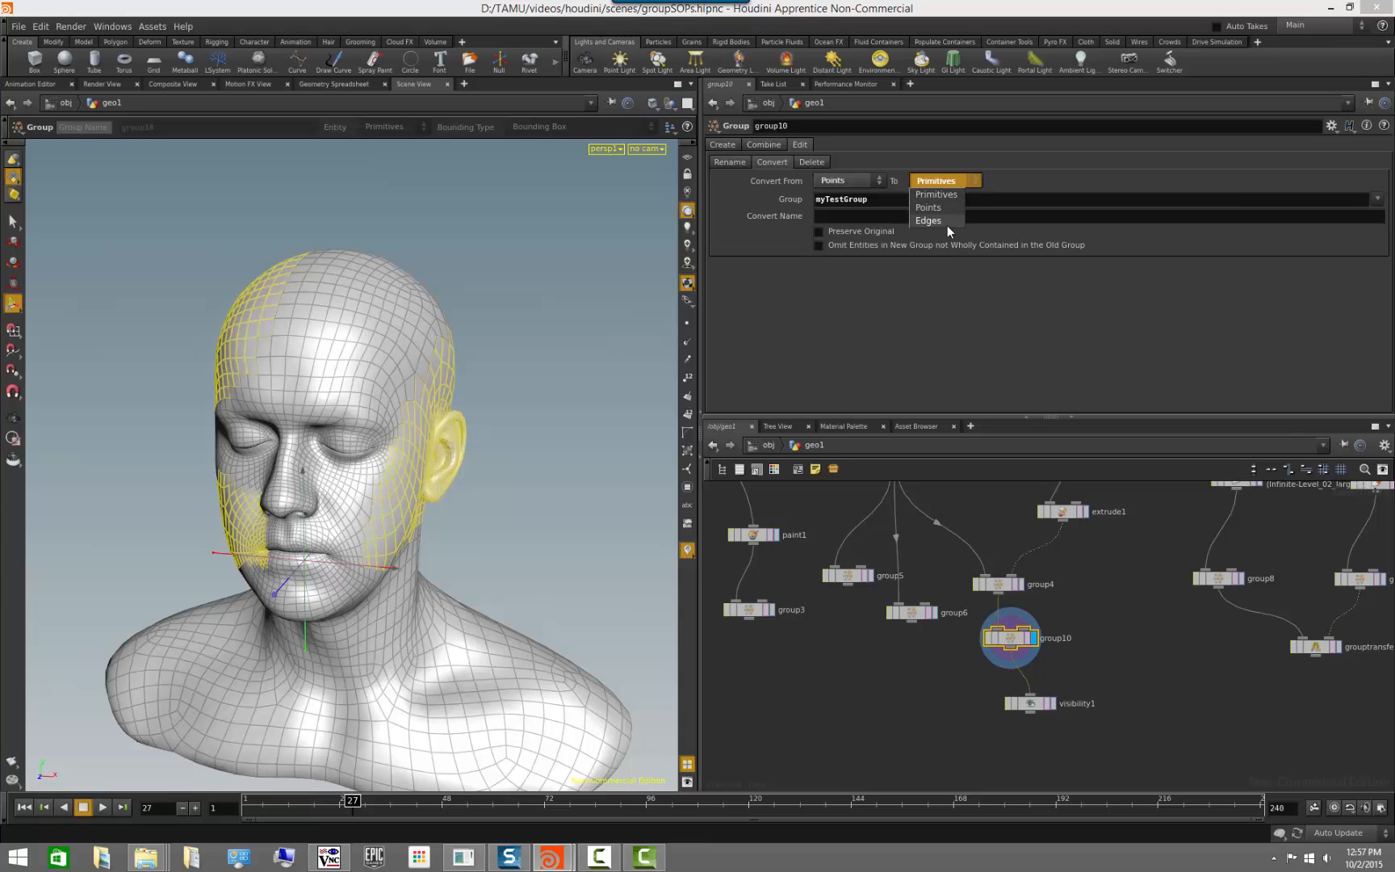
left_click(947, 226)
left_click_drag(524, 398, 483, 395)
left_click(955, 178)
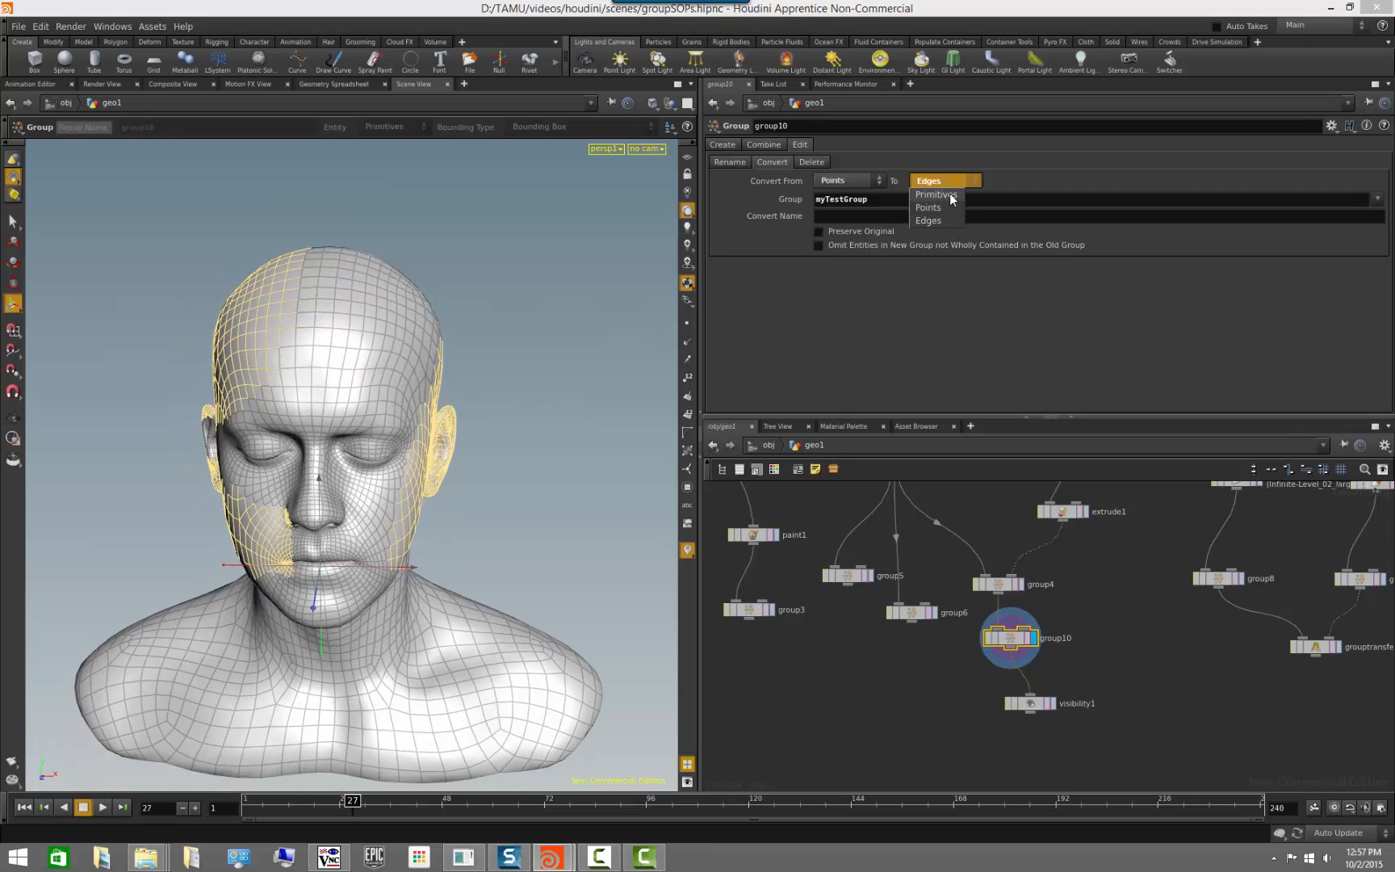
left_click(937, 195)
- Set group10's convert name to myTestGroupPrims and check the groups listed in the node's information
key("Escape")
left_click_drag(576, 389, 607, 395)
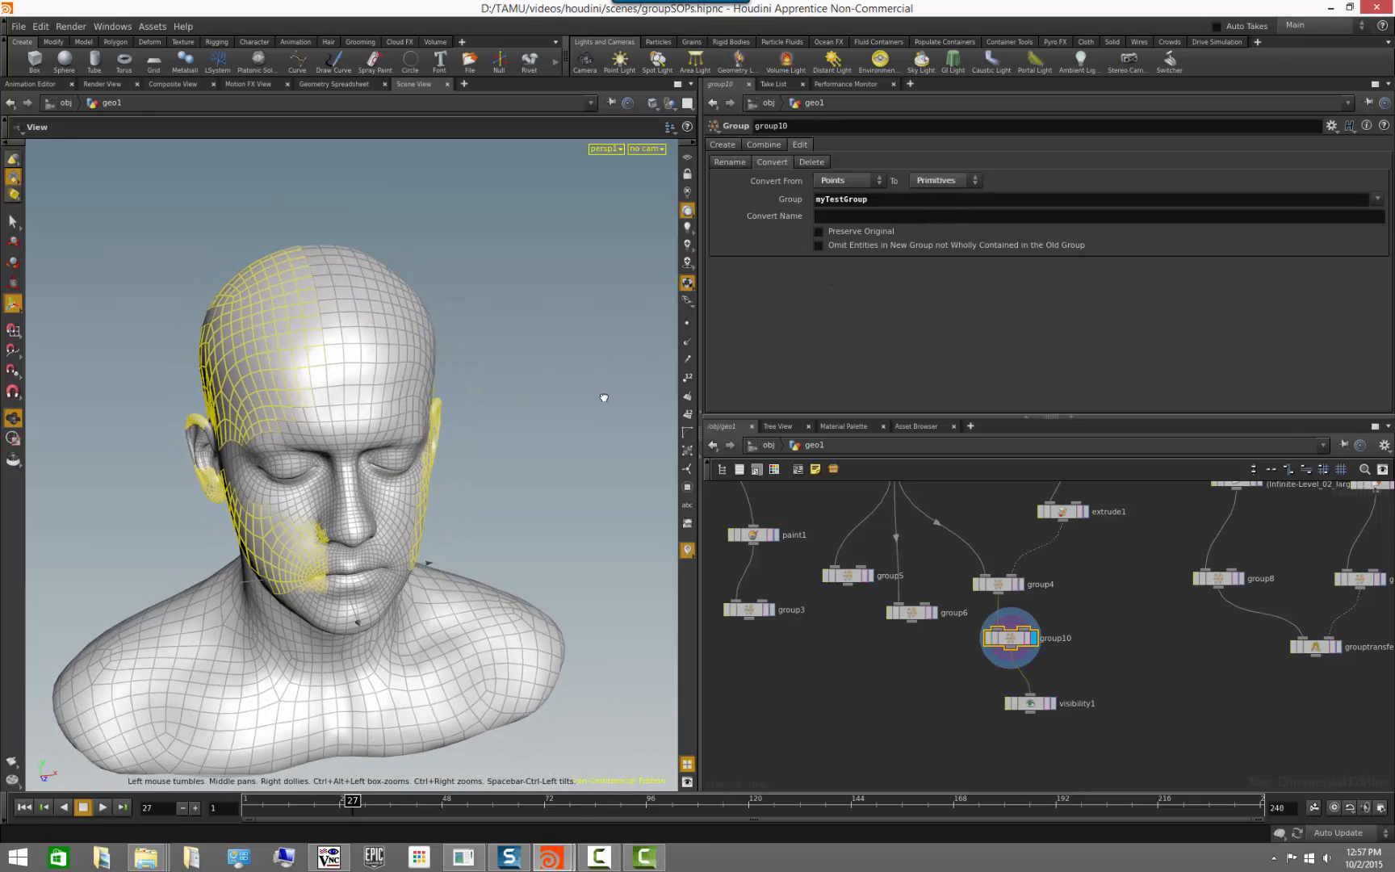
left_click_drag(507, 355, 622, 403)
key("Return")
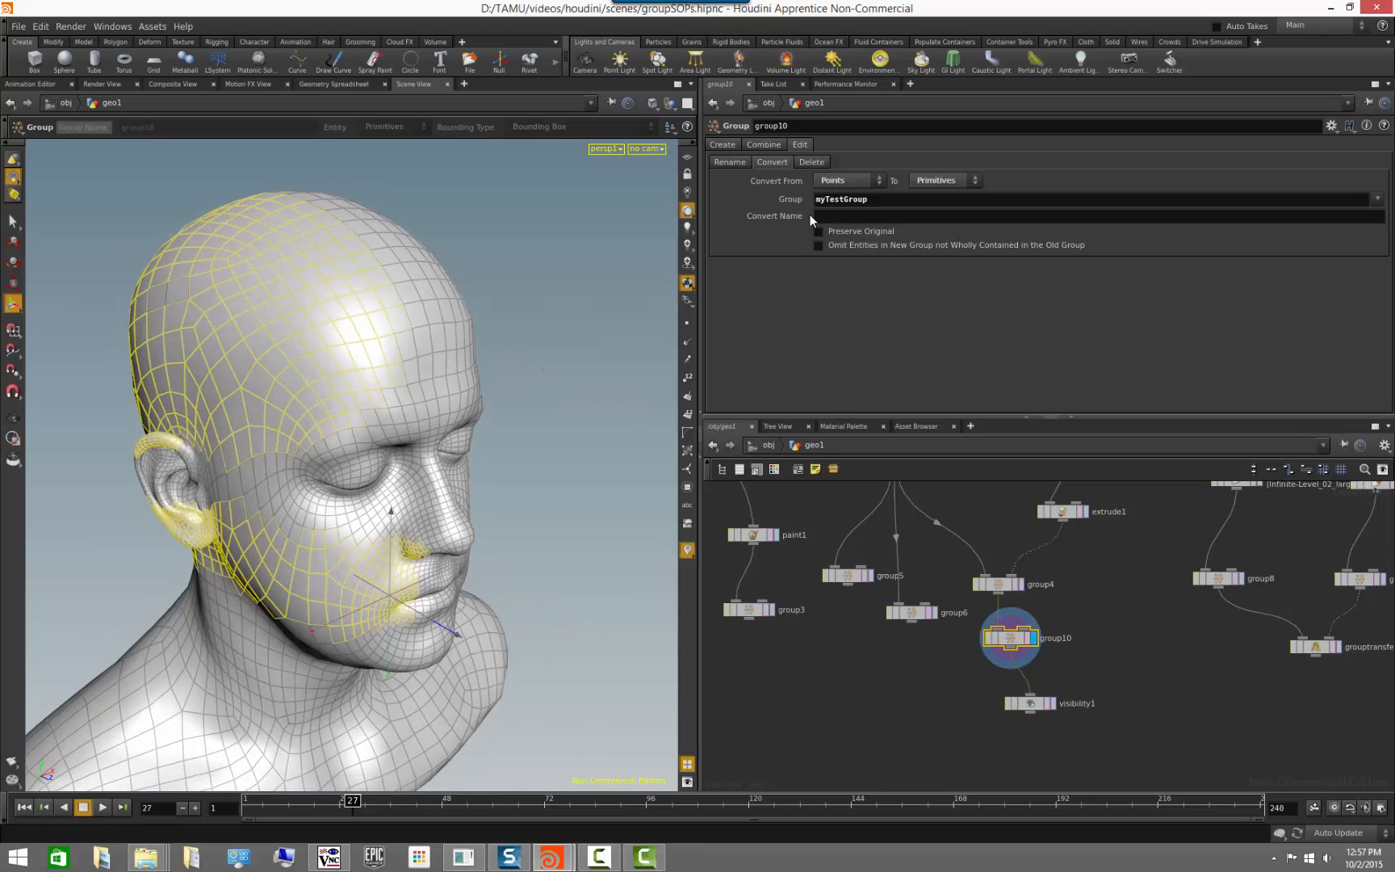
left_click(942, 218)
type("myTestGroupPrims")
key("Return")
middle_click(1016, 637)
key("Return")
- Enable Preserve Original in group10, check the node's point and primitive groups, and disable the option again
left_click(840, 232)
middle_click_drag(1014, 647, 1110, 567)
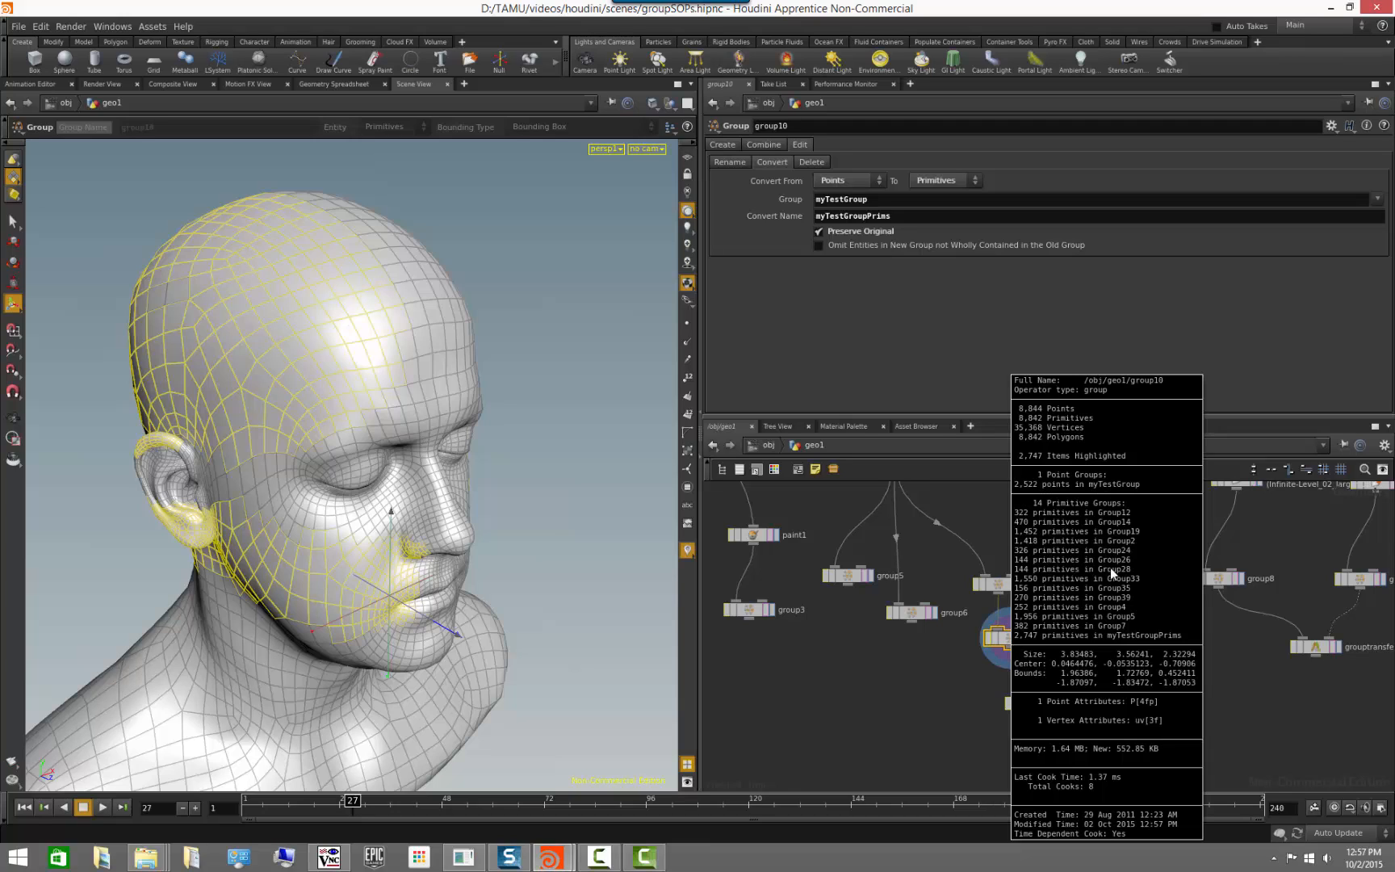
middle_click_drag(1109, 635, 1130, 472)
middle_click_drag(1158, 639, 1152, 633)
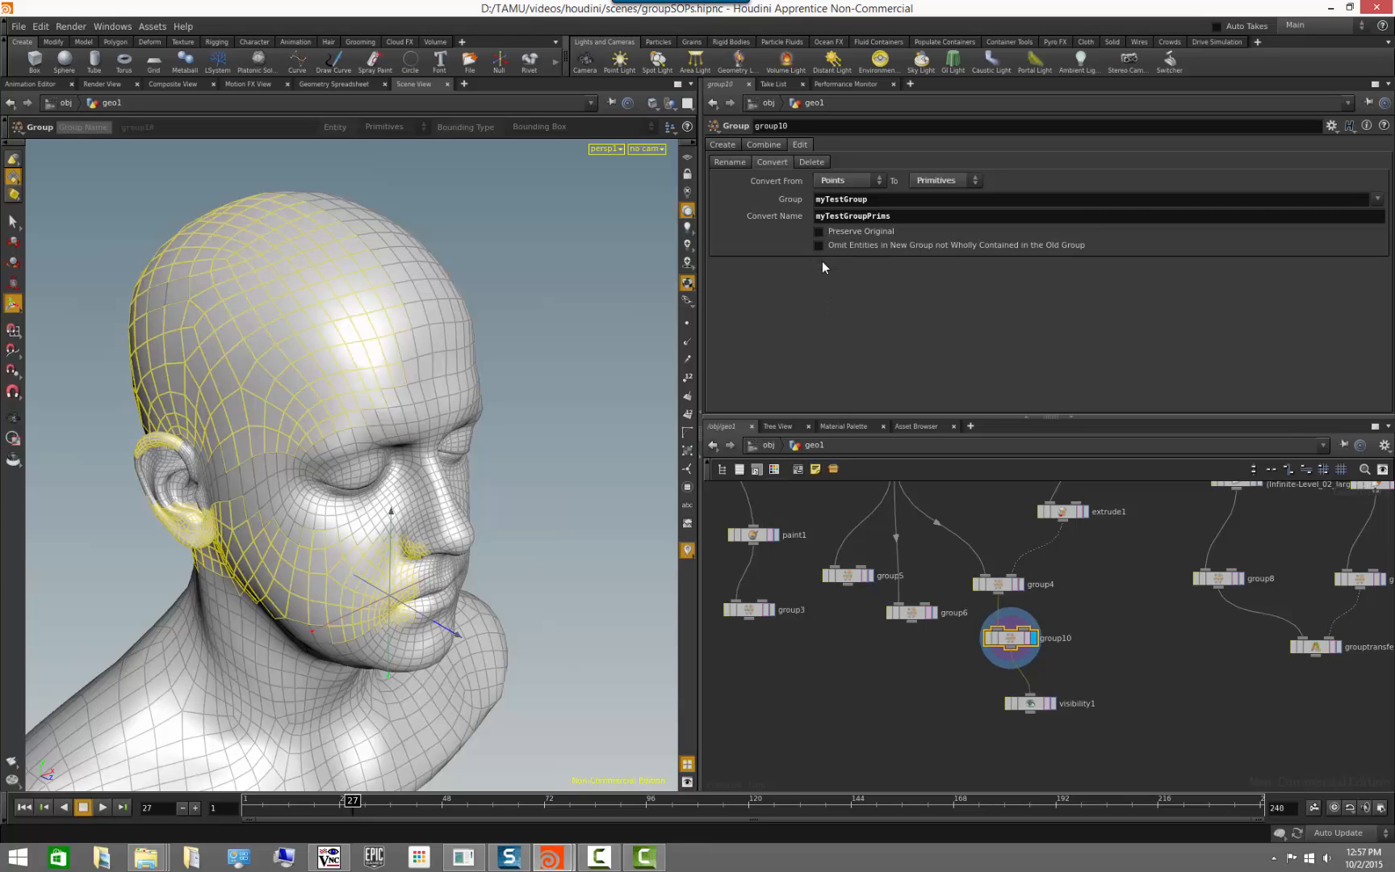
- Enable Omit Entities in New Group not Wholly Contained in the Old Group for group10's point-to-primitive conversion
key("Escape")
mouse_move(548, 396)
left_mouse_down()
mouse_move(567, 405)
mouse_move(546, 418)
left_mouse_up()
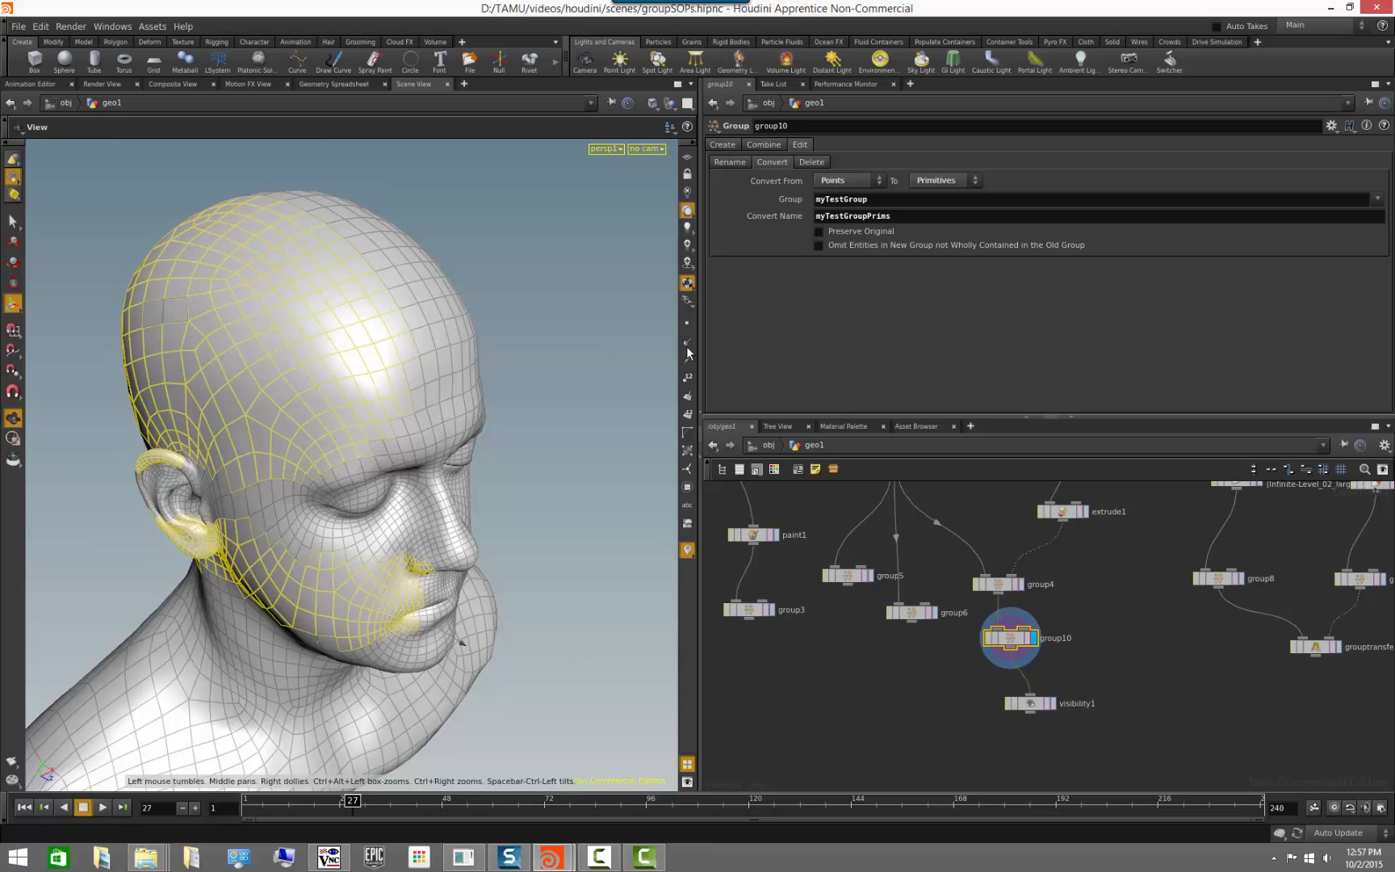
left_click(818, 245)
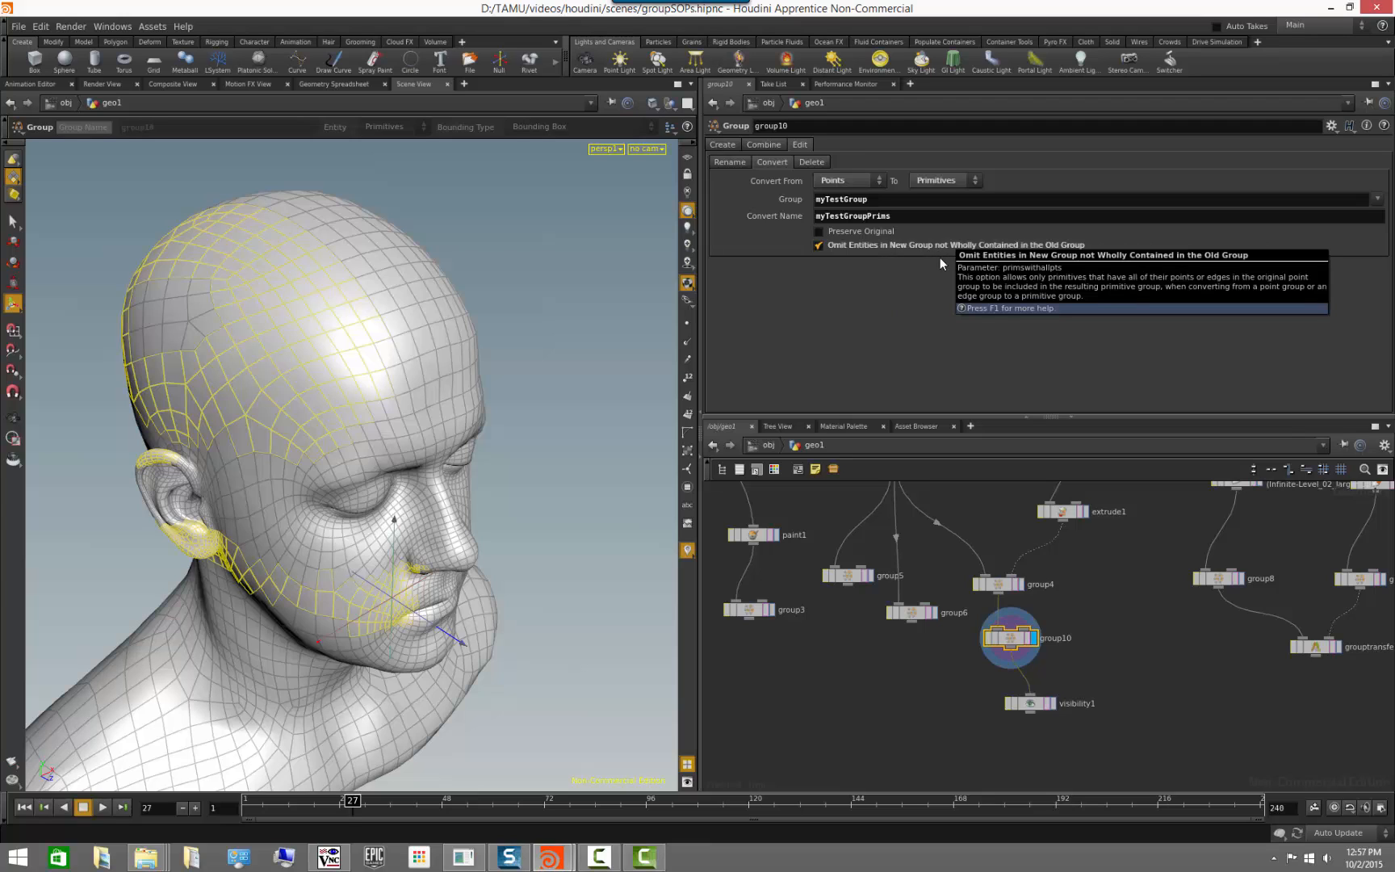
- Compare group4's points with group10's converted primitives by displaying each node in turn, and disable group10's Omit Entities option
left_click(1023, 584)
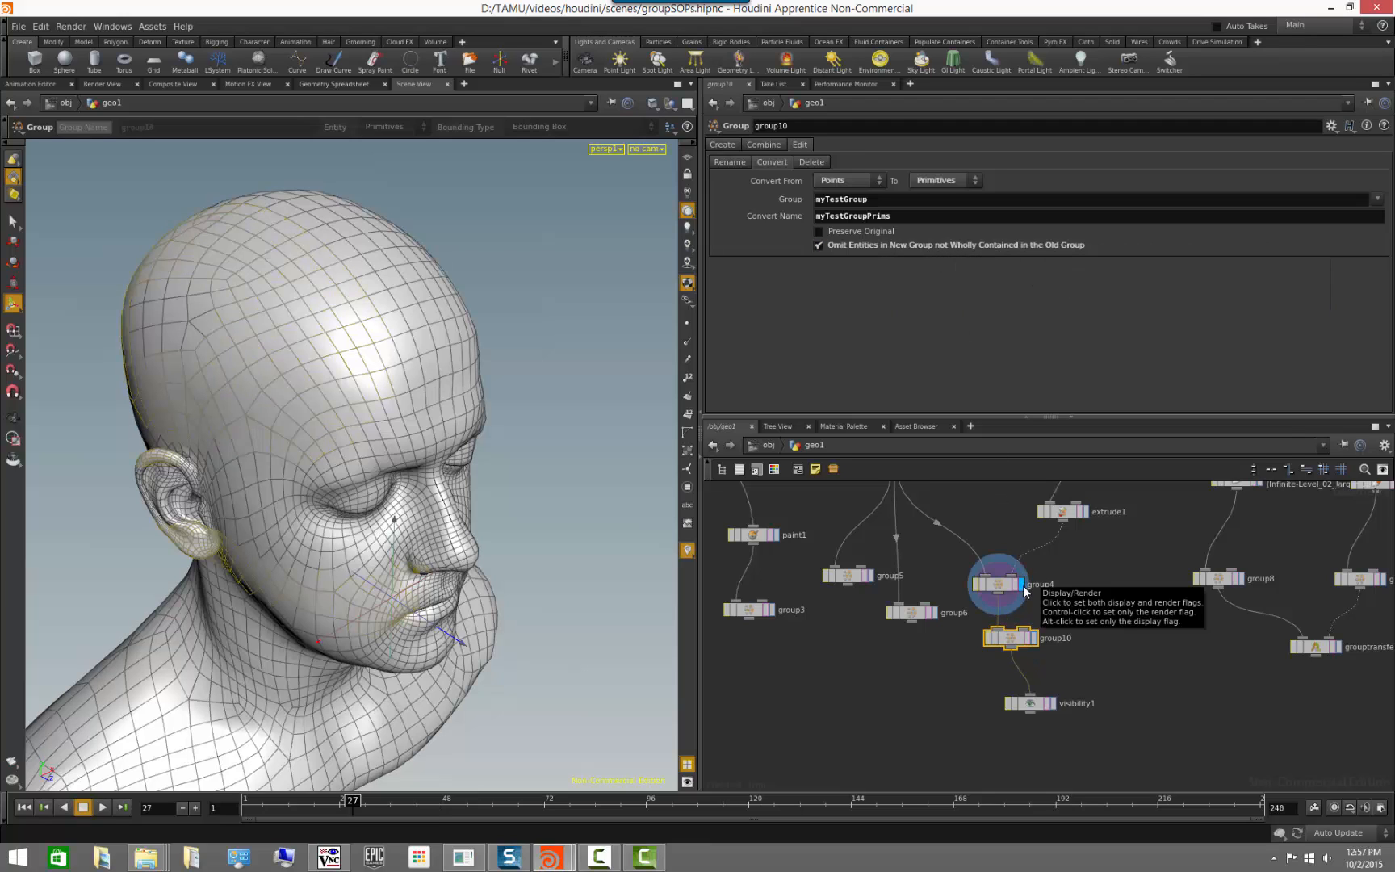
left_click(998, 584)
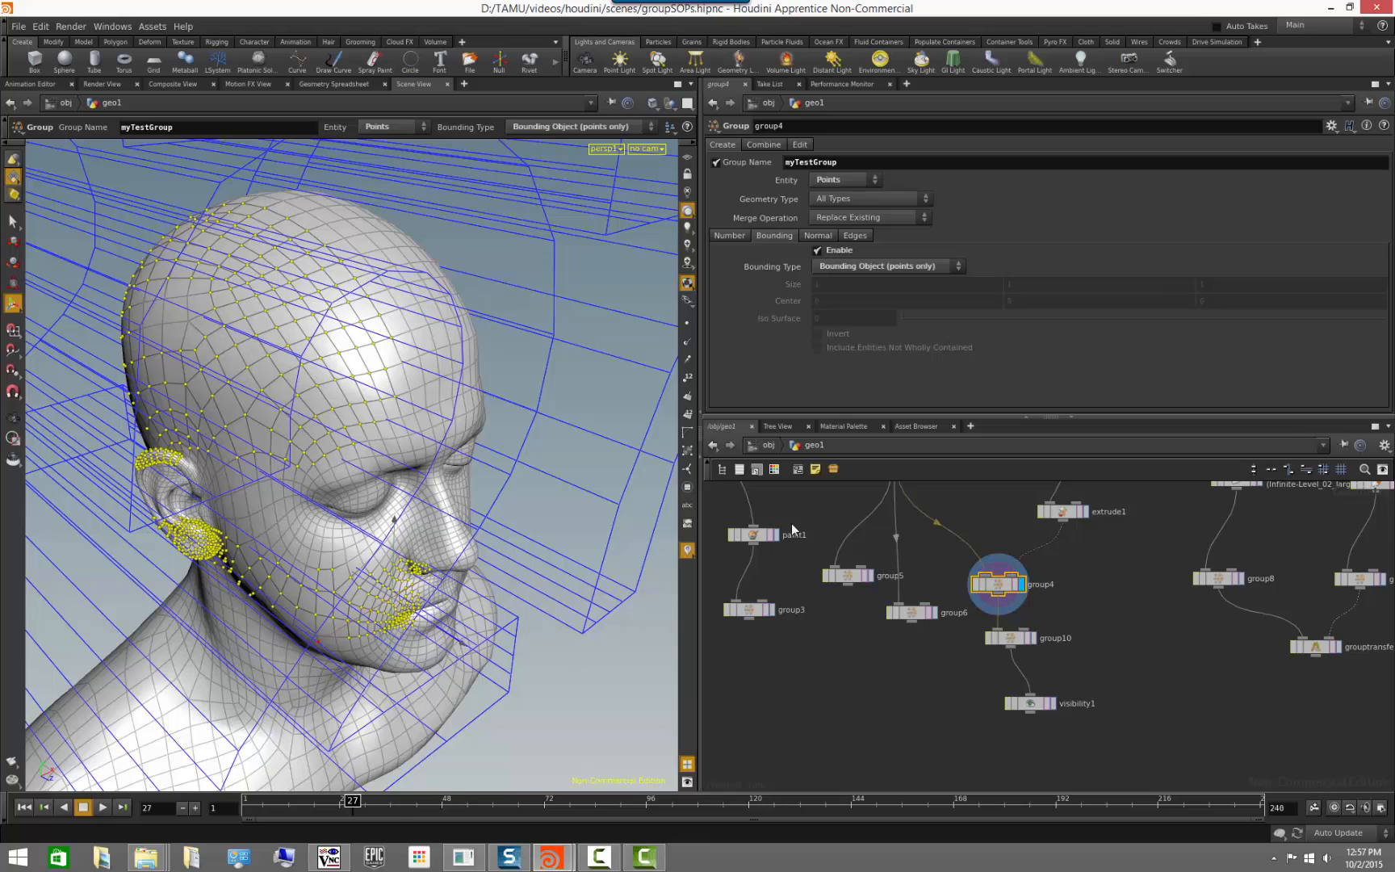
left_click(1024, 639)
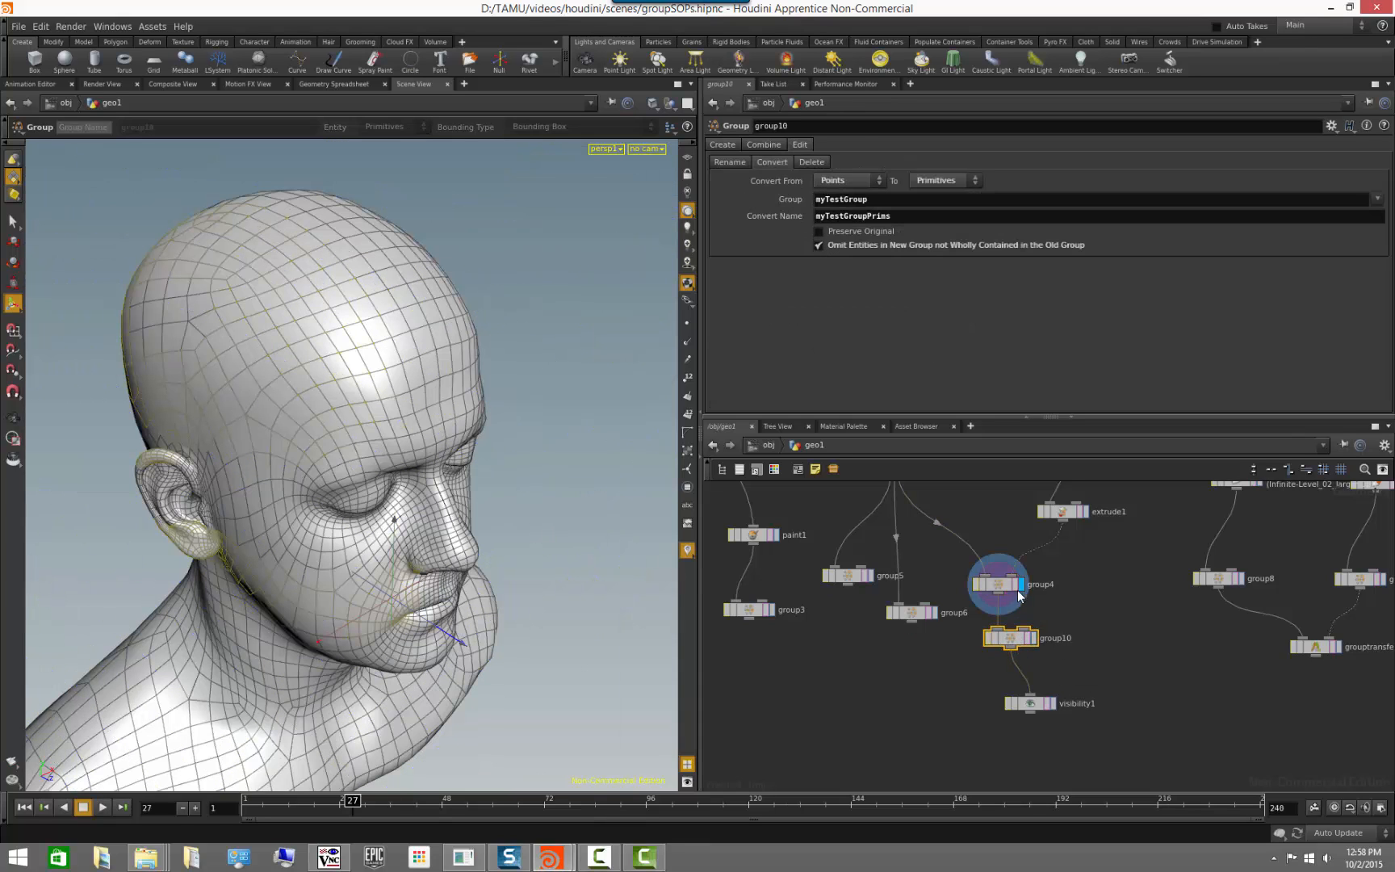
left_click(1003, 585)
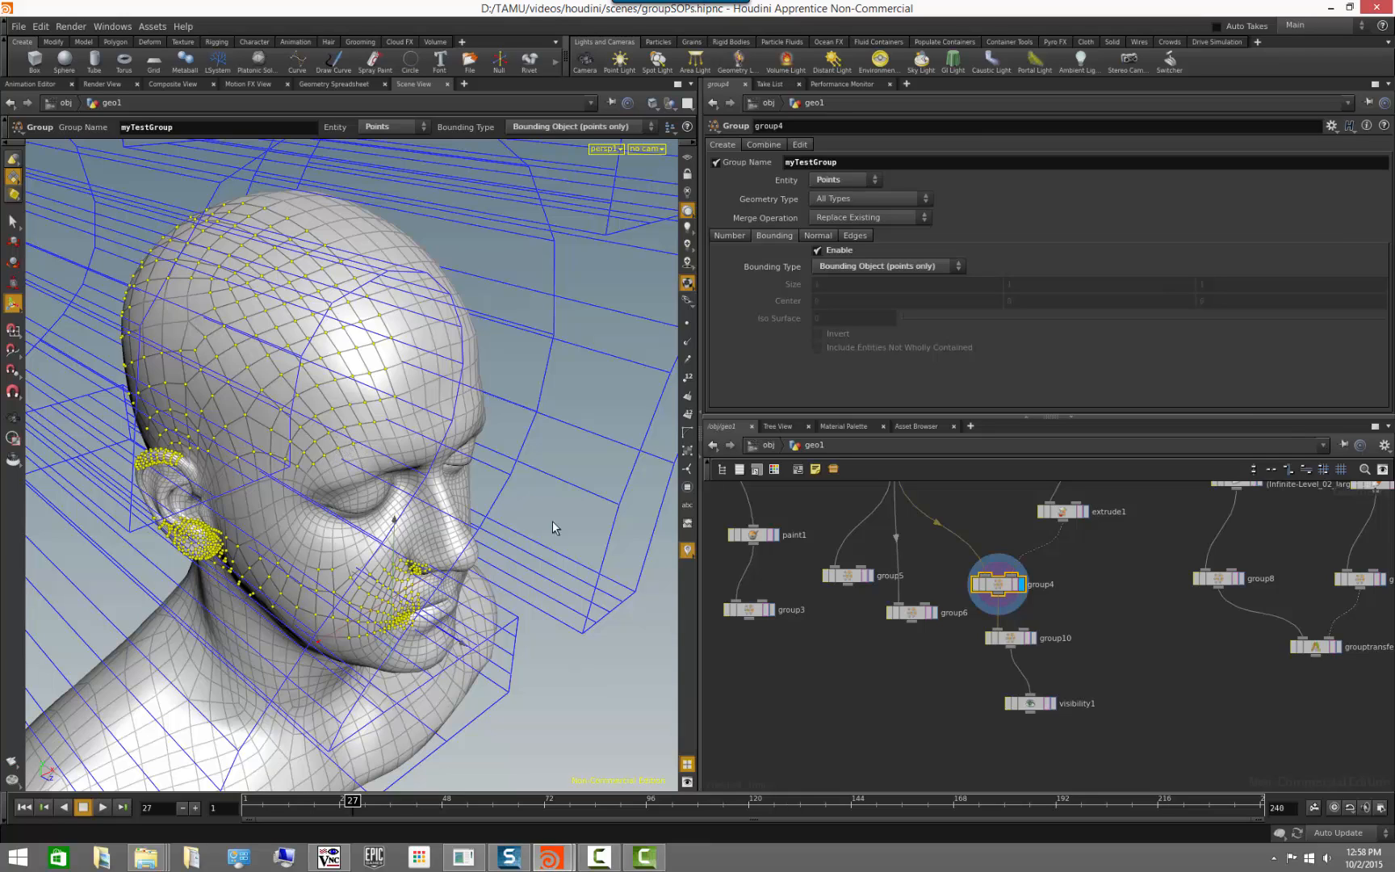
left_click(1035, 641)
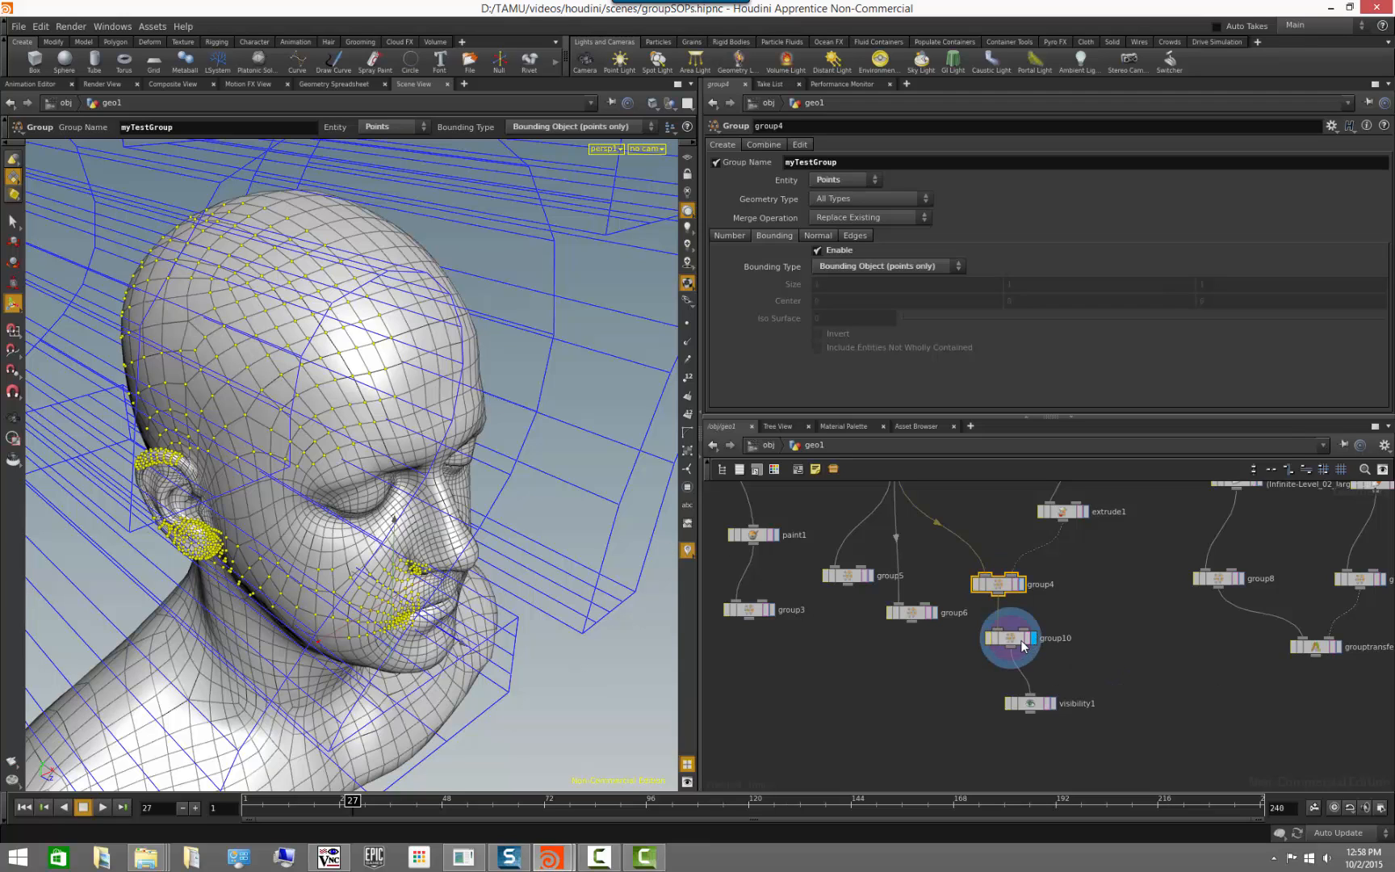
left_click(1015, 644)
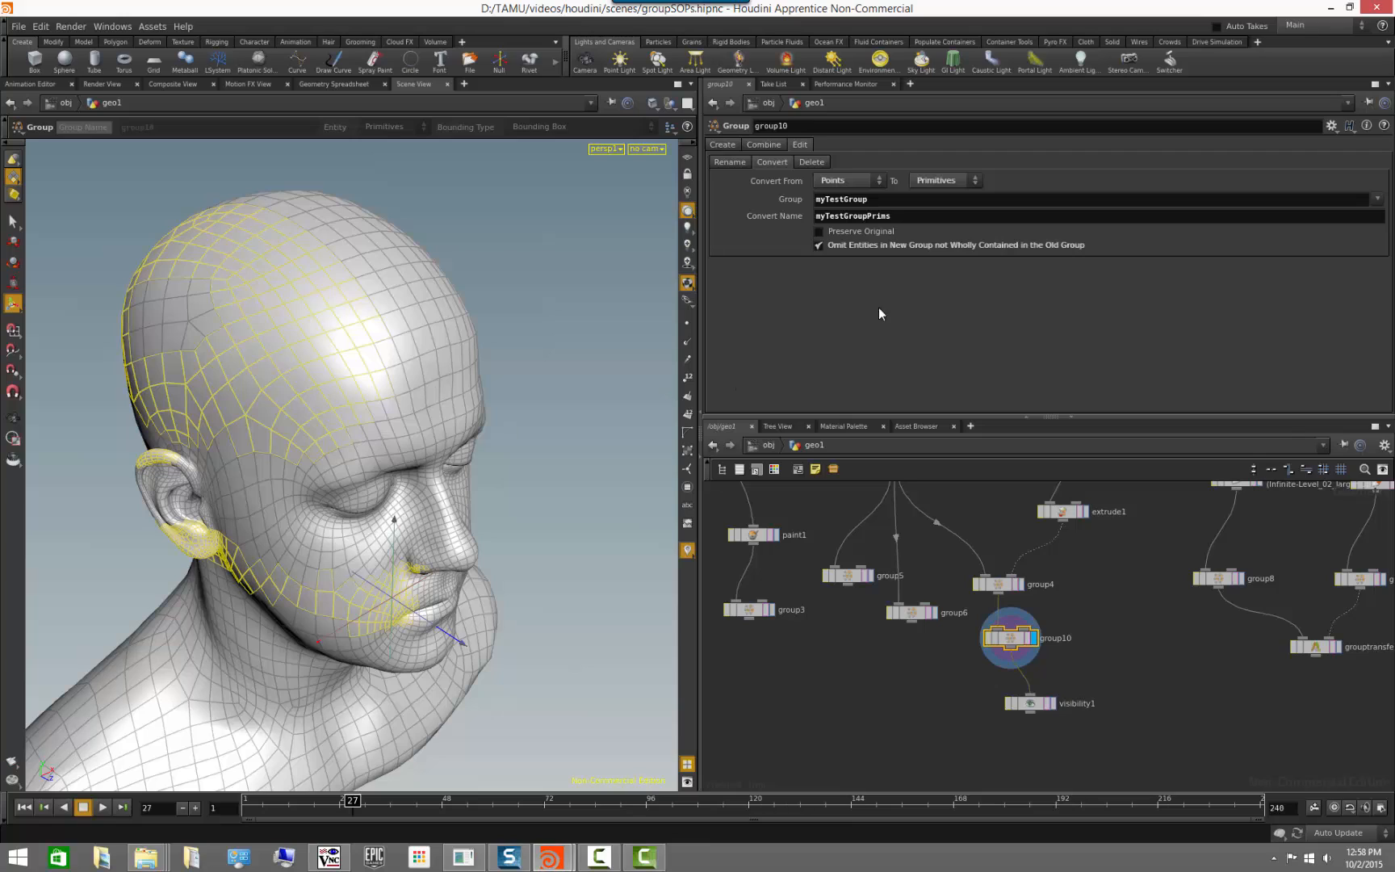
left_click(819, 246)
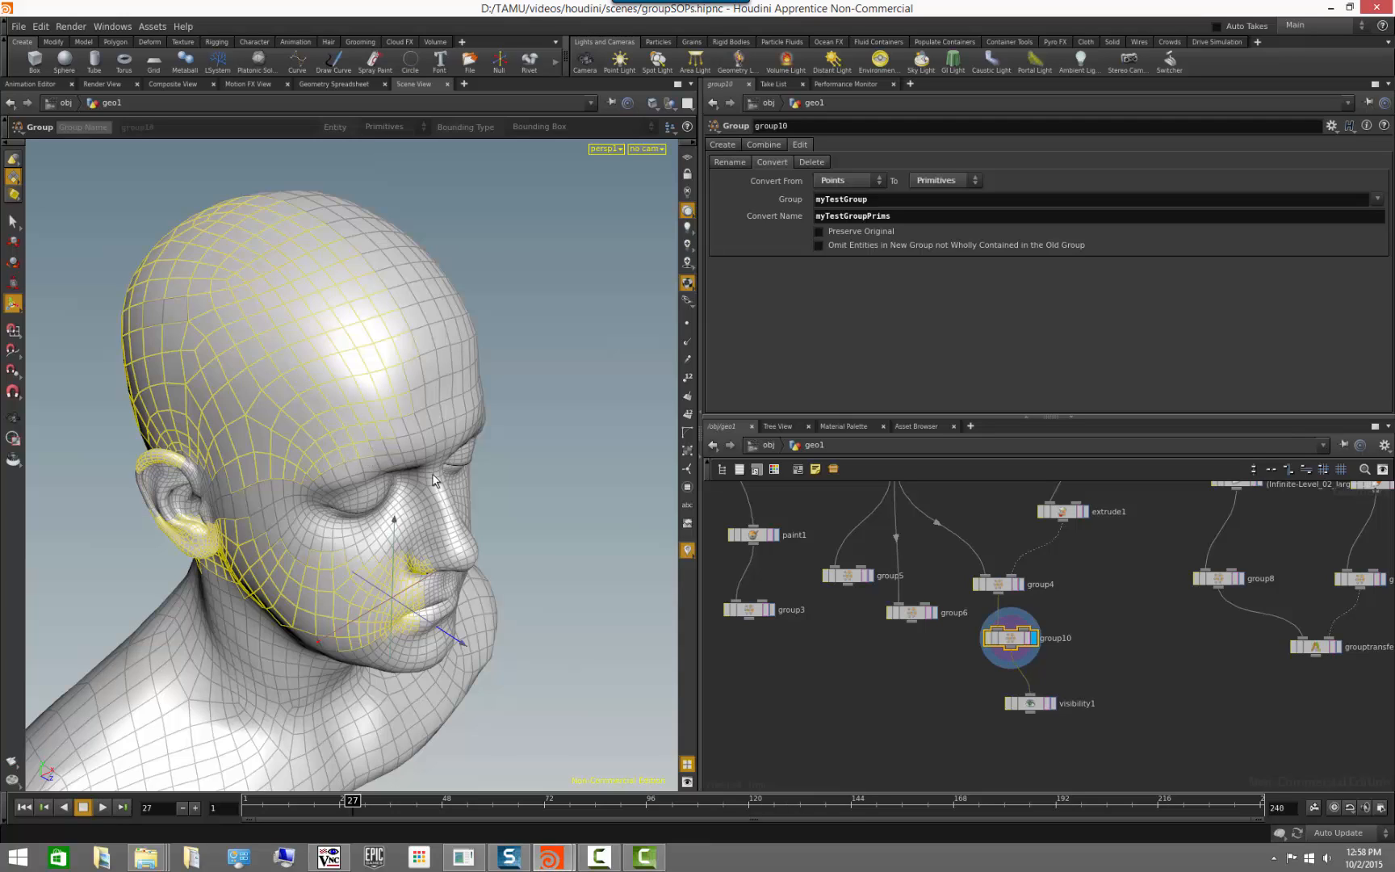
- Display the visibility1 node, show its parameters, and view the whole bust
left_click(854, 670)
right_click_drag(557, 550, 539, 545)
left_click_drag(539, 544, 528, 574)
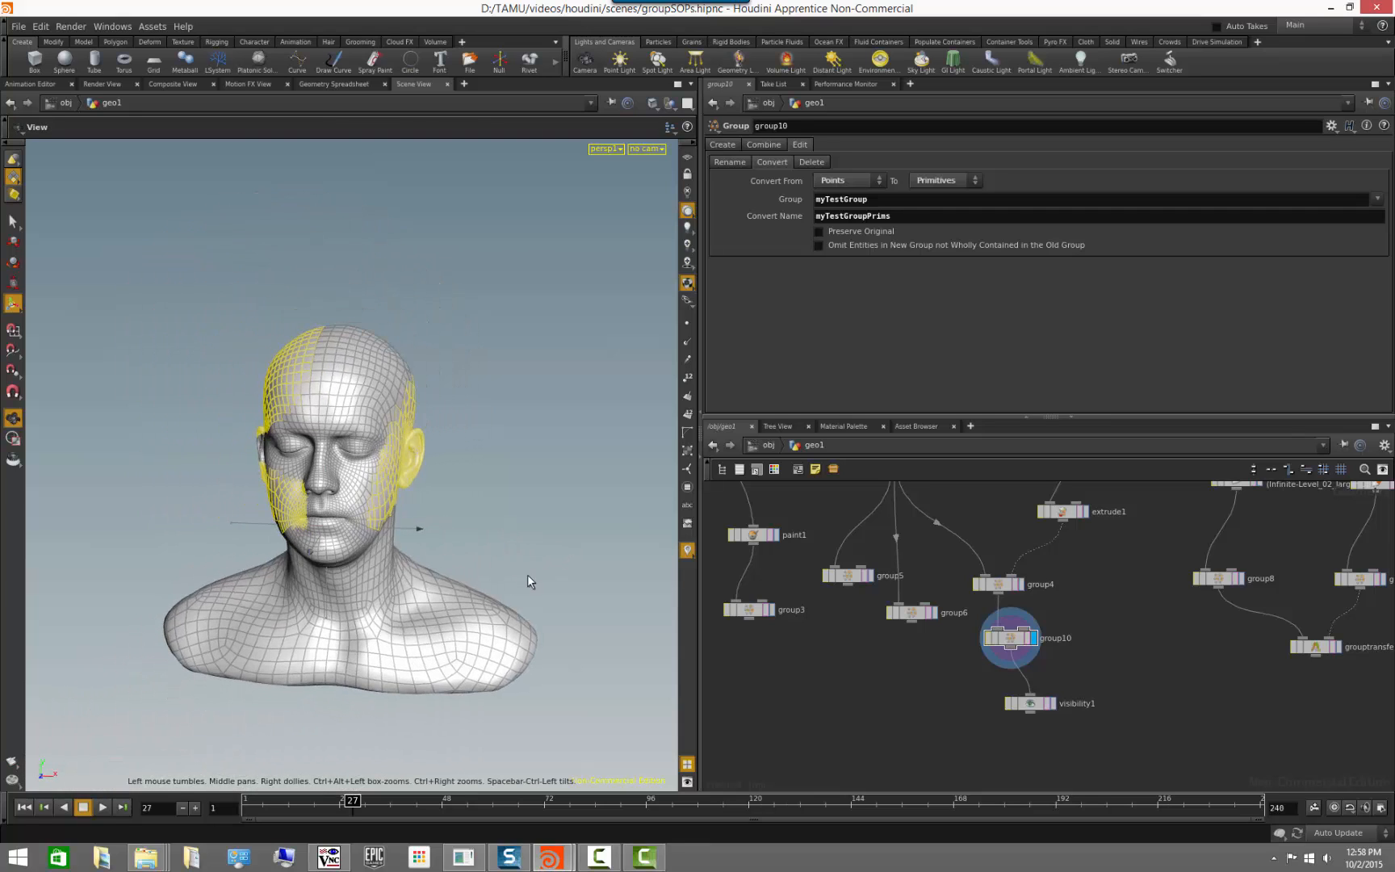
left_click_drag(470, 523, 436, 533)
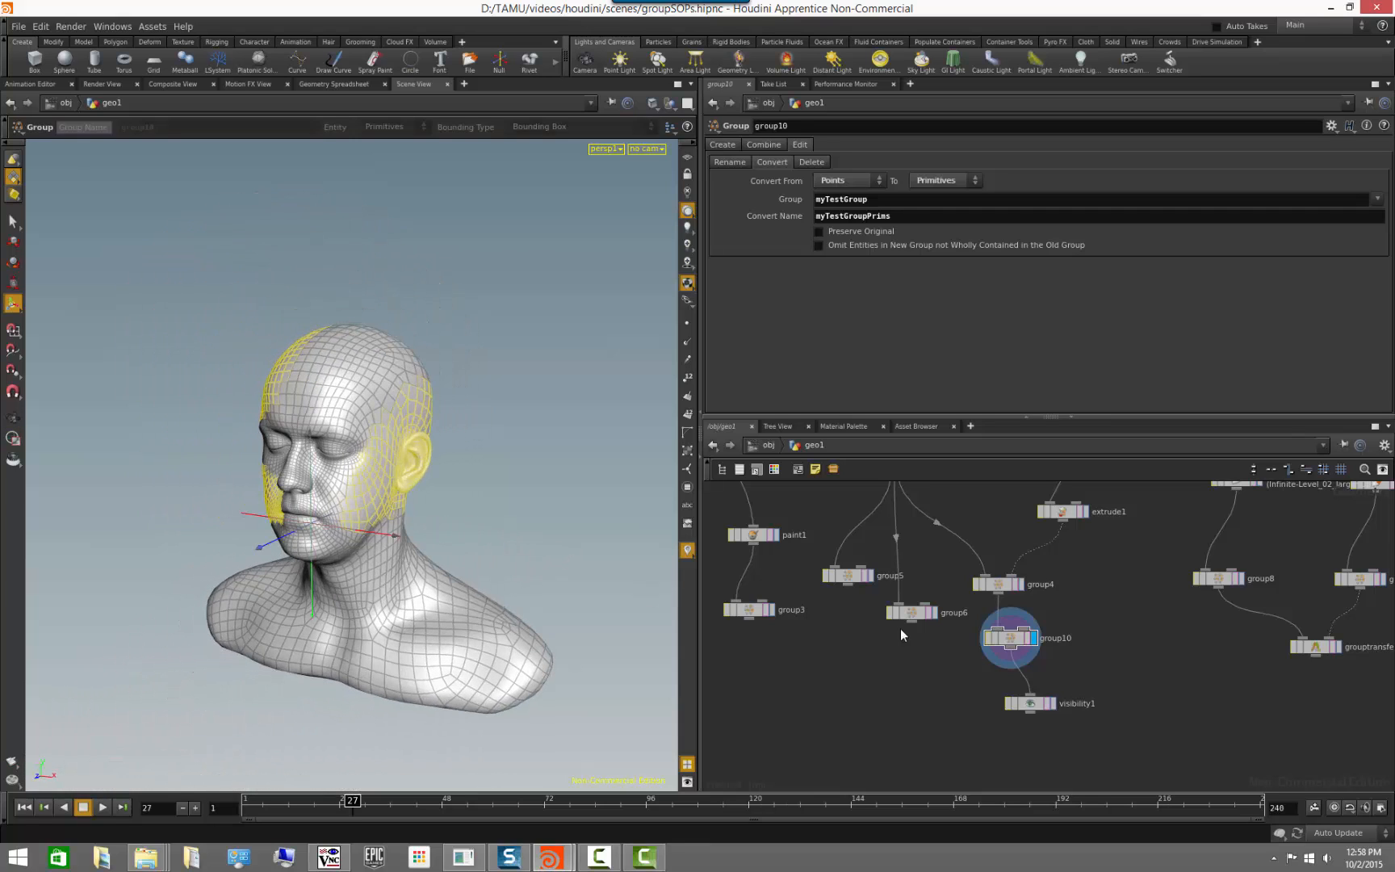
left_click(1053, 703)
left_click(1036, 704)
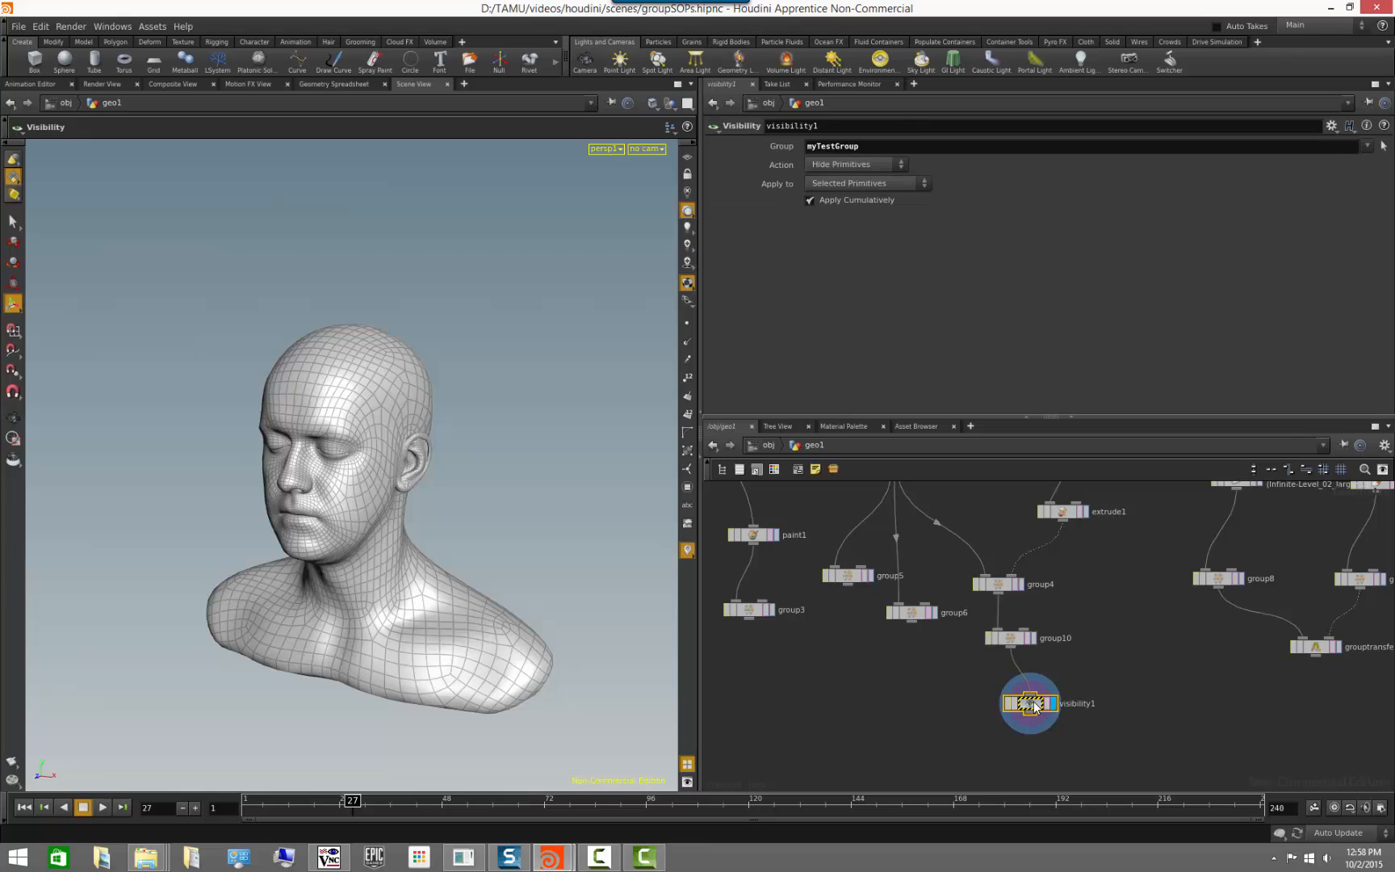
- Clear the convert name in group10 so the converted primitive group keeps the original group name
left_click(1011, 642)
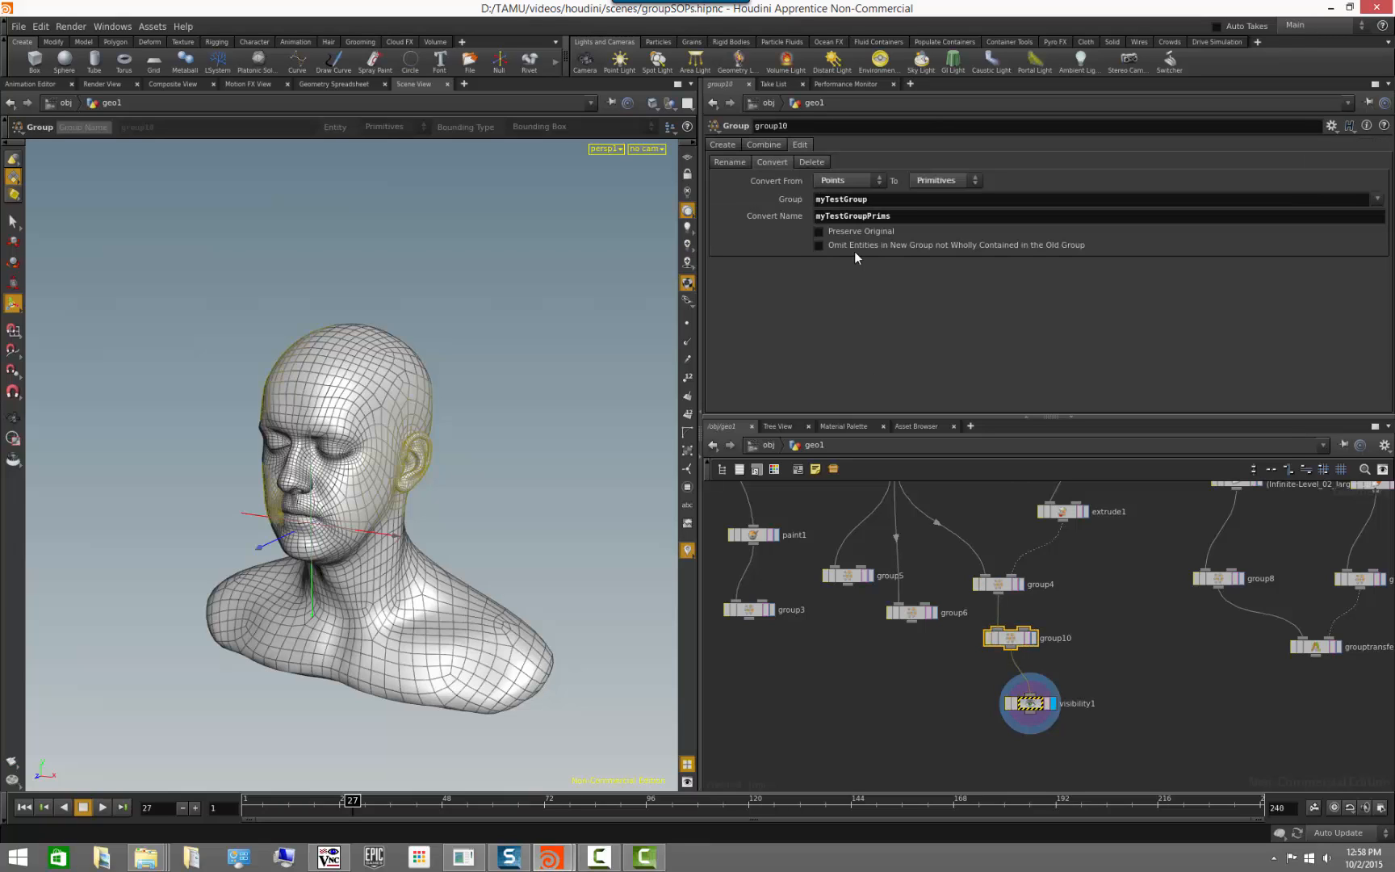
double_click(902, 215)
key("BackSpace")
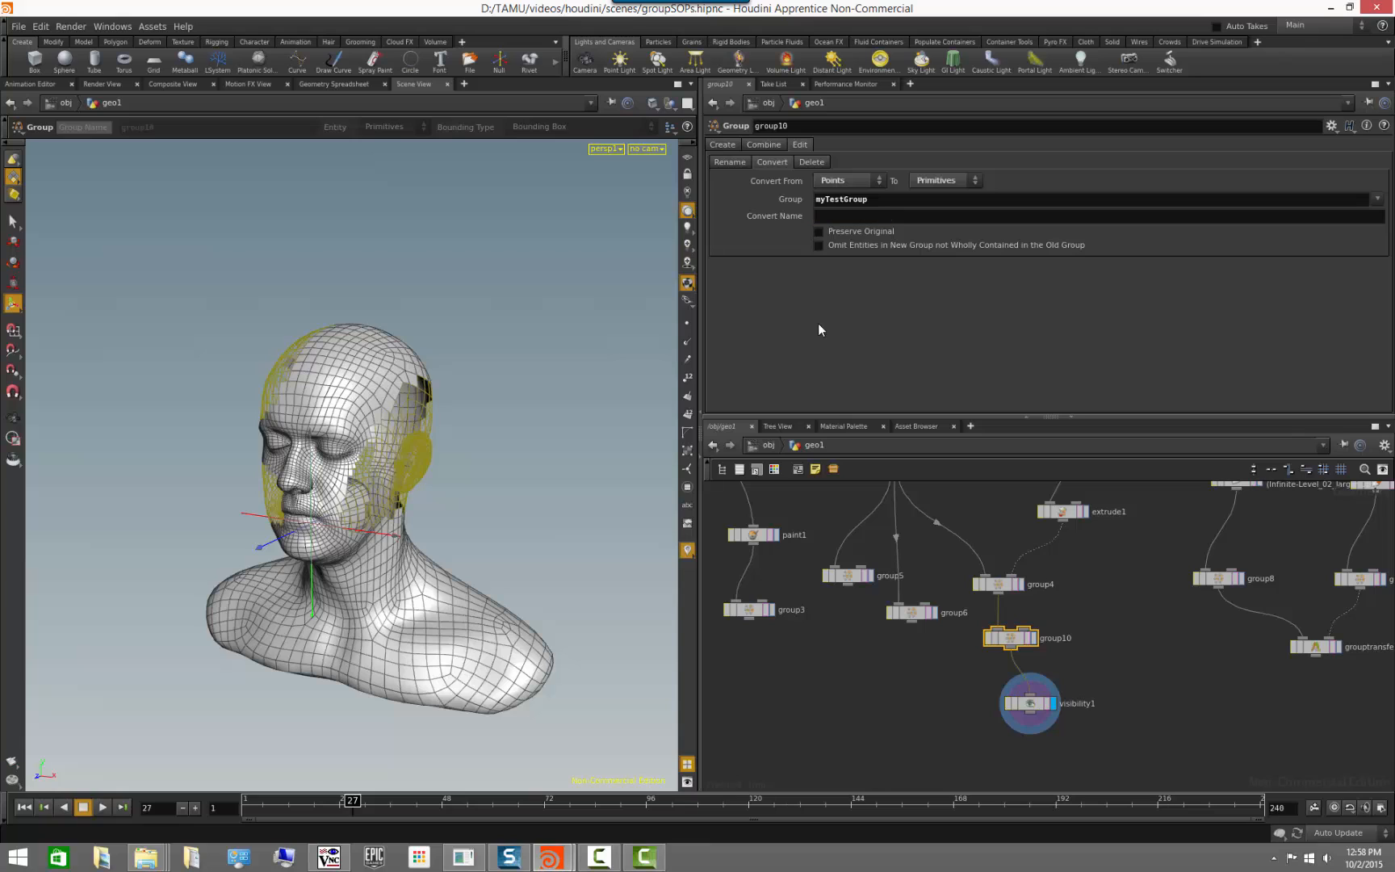
- Inspect the primitives hidden by visibility1 from the front of the head, and move the timeline to frame 35
left_click(1036, 704)
left_click_drag(436, 478, 482, 471, "alt")
middle_click_drag(482, 471, 493, 527, "alt")
mouse_move(486, 527)
left_mouse_down()
mouse_move(576, 548)
mouse_move(476, 523)
left_mouse_up()
right_click_drag(477, 523, 420, 531)
left_click_drag(420, 531, 440, 539, "alt")
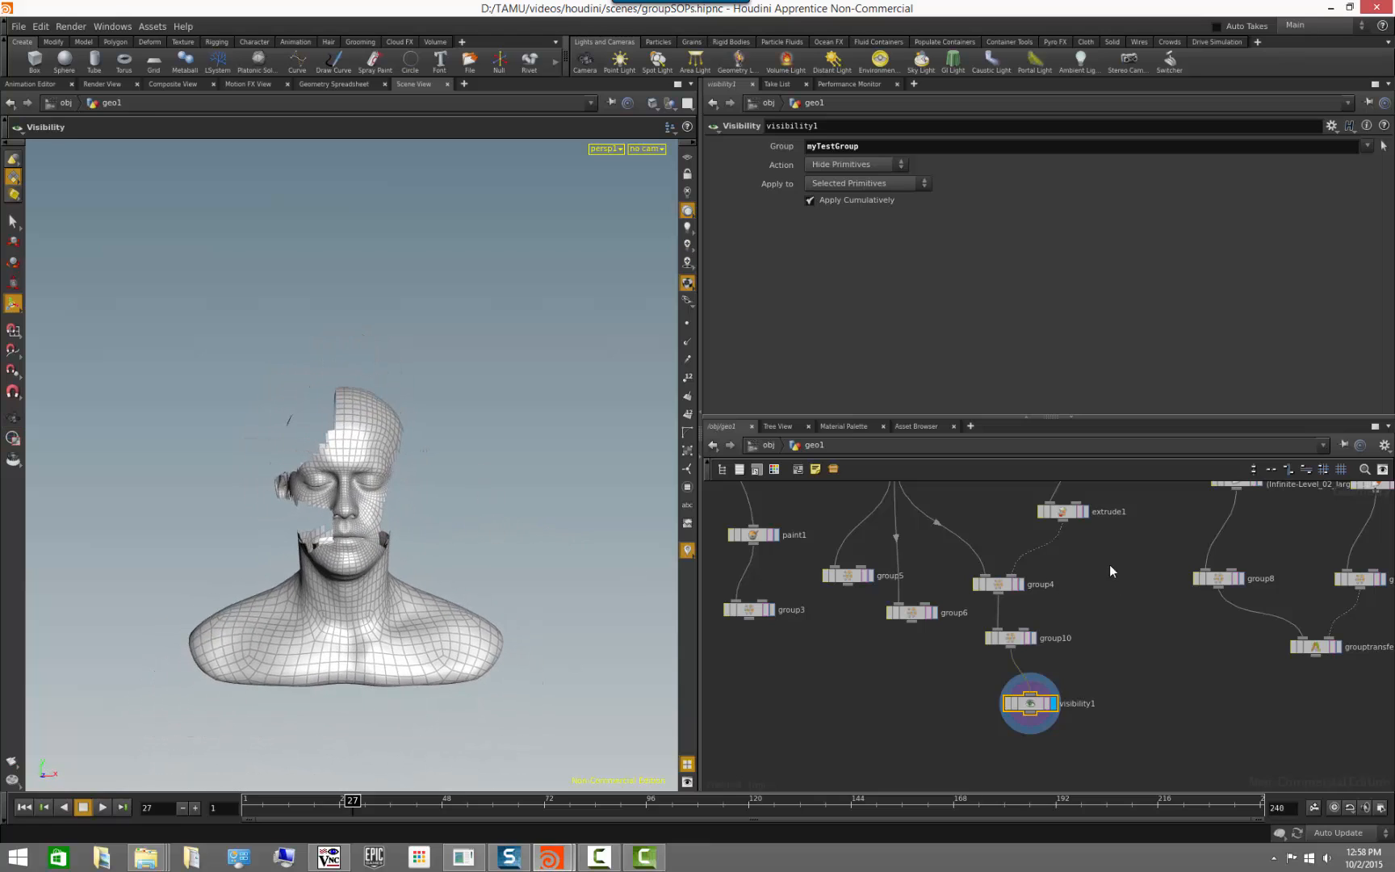
left_click_drag(353, 801, 386, 803)
- Set the Font Size of the font1 node to 1
middle_click_drag(1122, 599, 1092, 763)
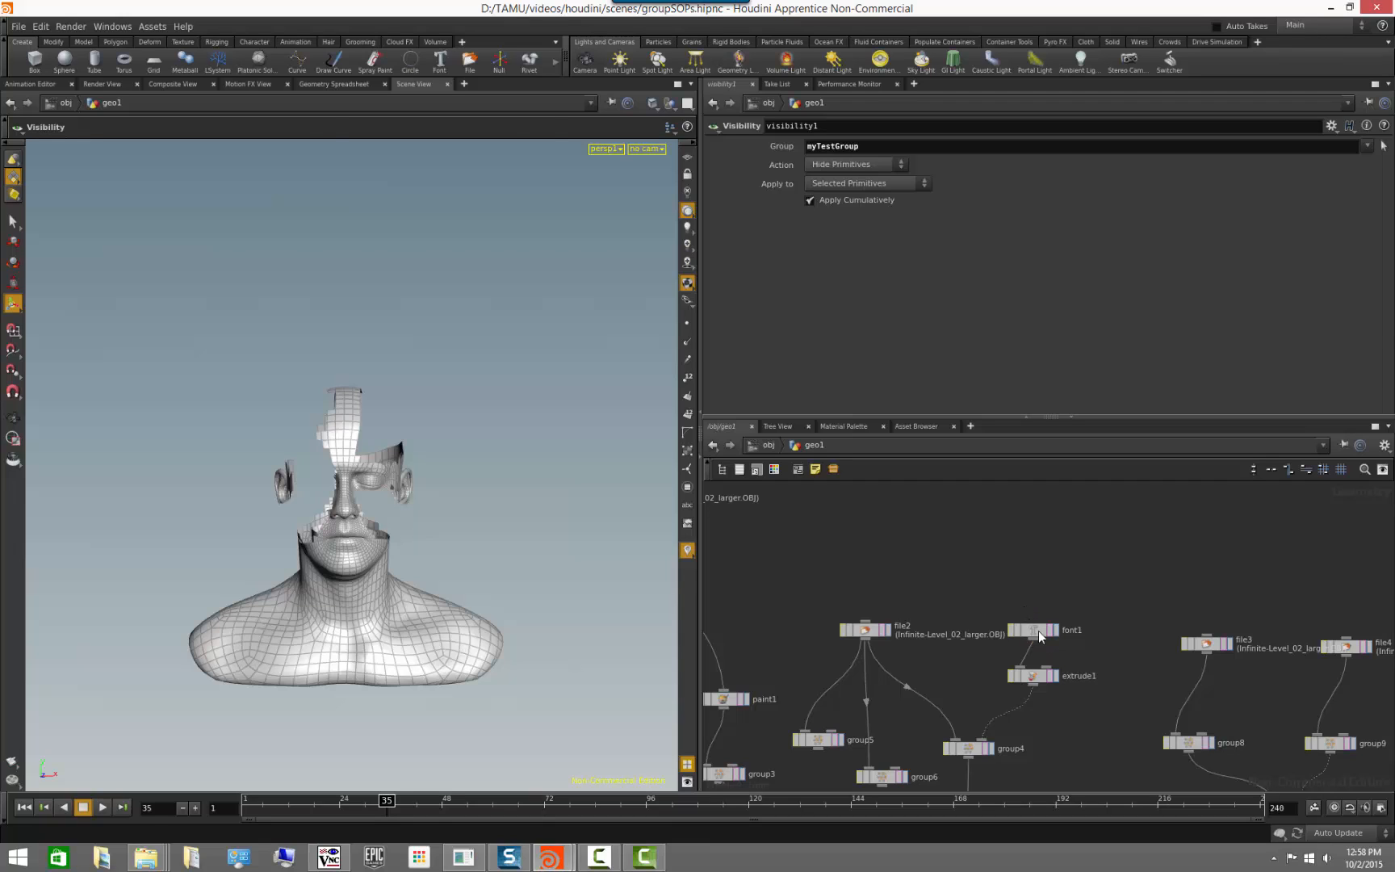
left_click(1035, 631)
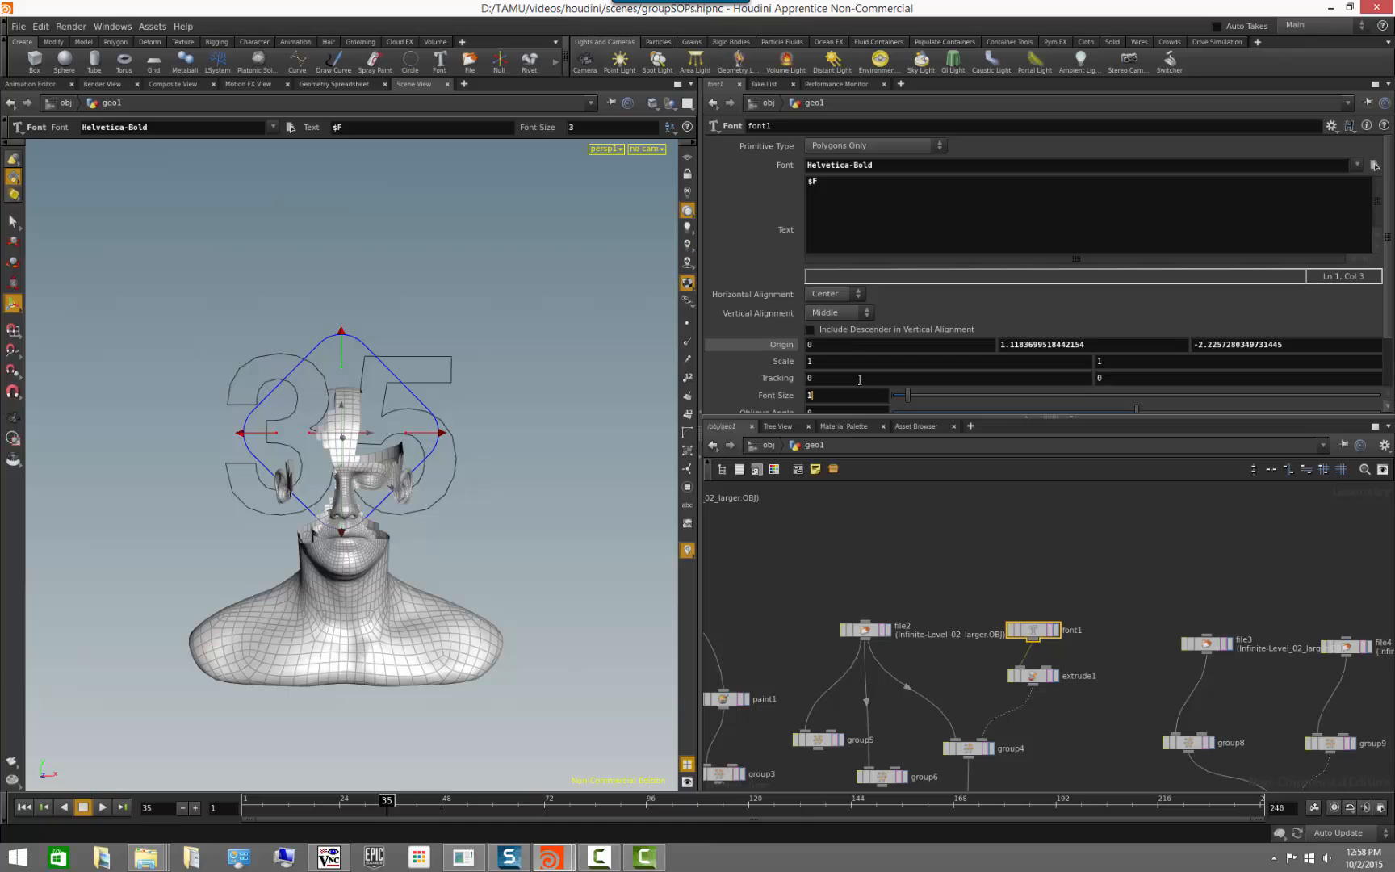
type("1")
key("Return")
left_click(859, 582)
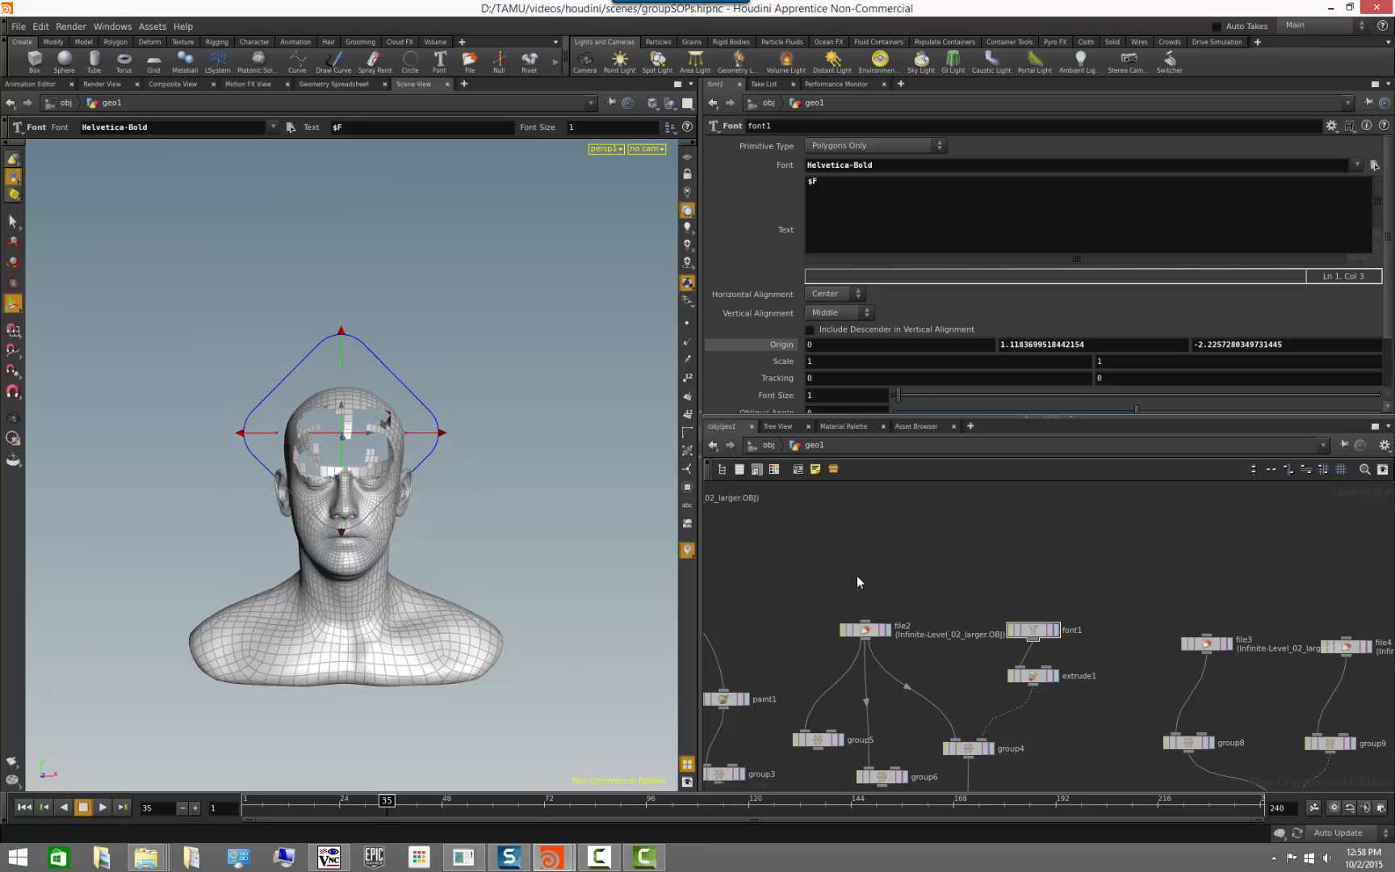
mouse_move(445, 580)
left_mouse_down("alt")
mouse_move(494, 578)
mouse_move(441, 589)
left_mouse_up("alt")
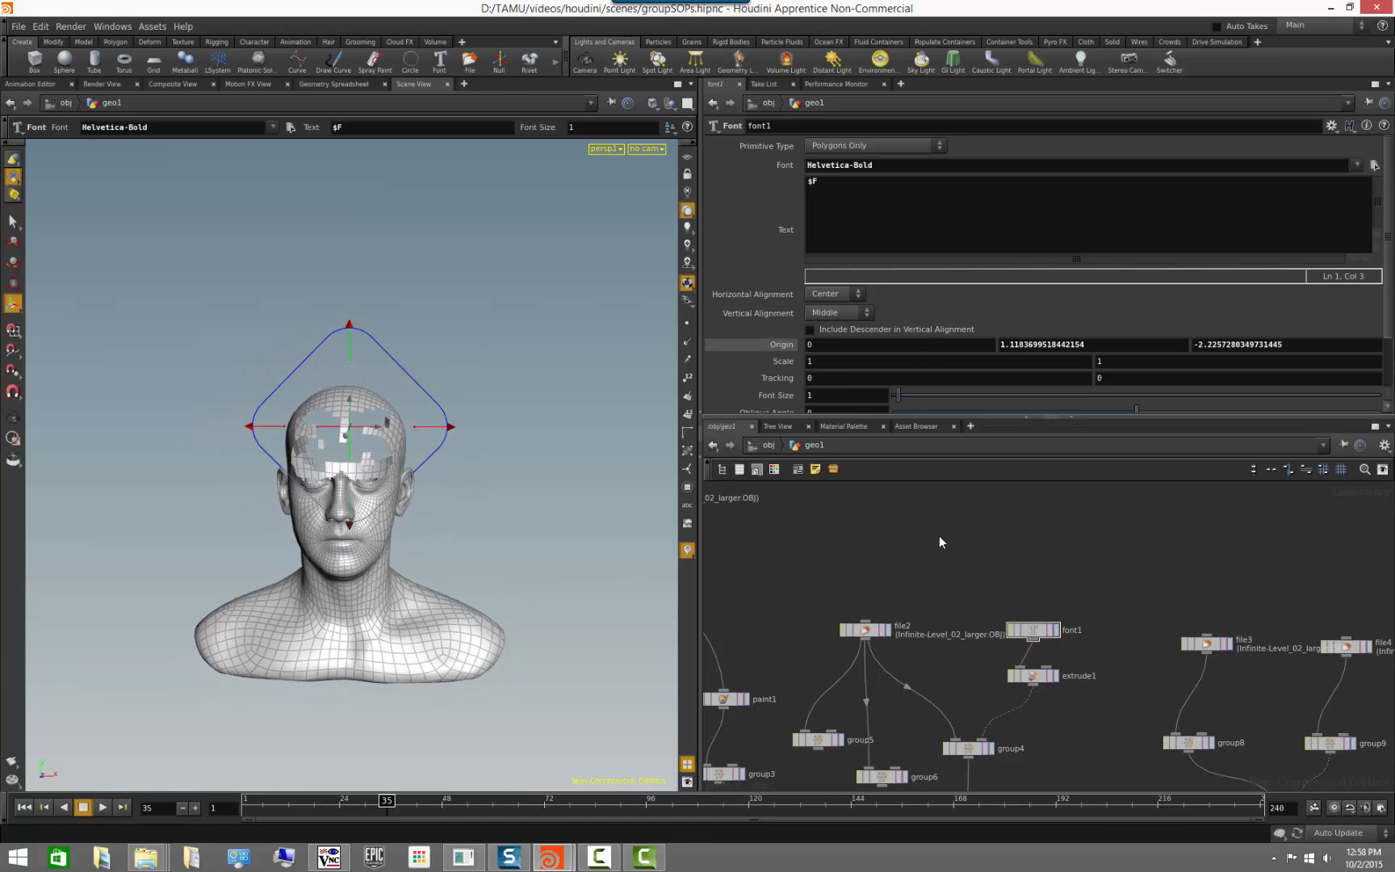
- Select visibility1 and move the timeline to frame 38 to update the numeral cut into the head
middle_click_drag(942, 585, 913, 462)
left_click(981, 744)
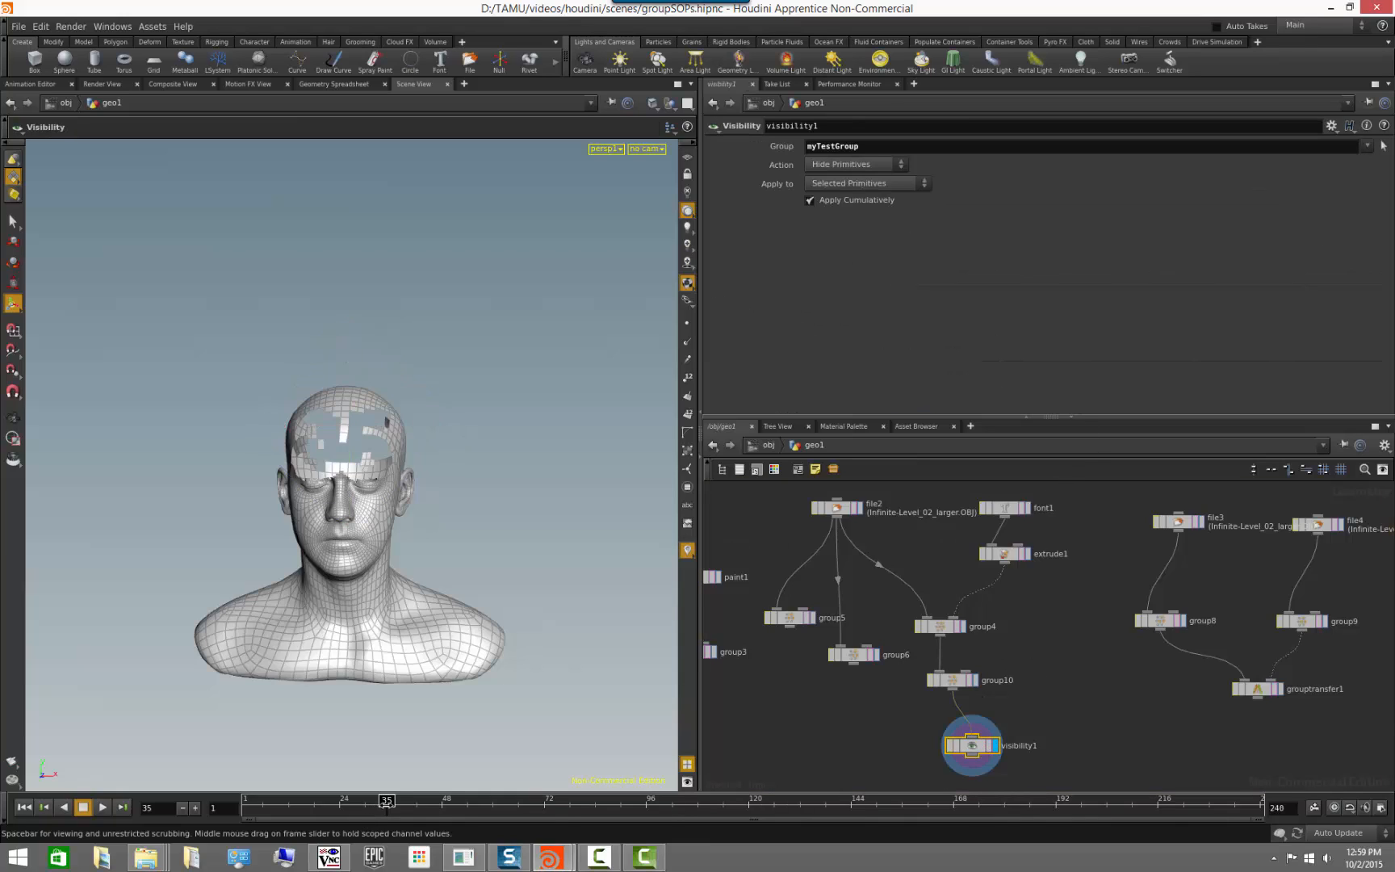
mouse_move(386, 802)
left_mouse_down()
mouse_move(253, 803)
mouse_move(329, 827)
mouse_move(400, 822)
left_mouse_up()
key("Escape")
left_click_drag(461, 619, 468, 607)
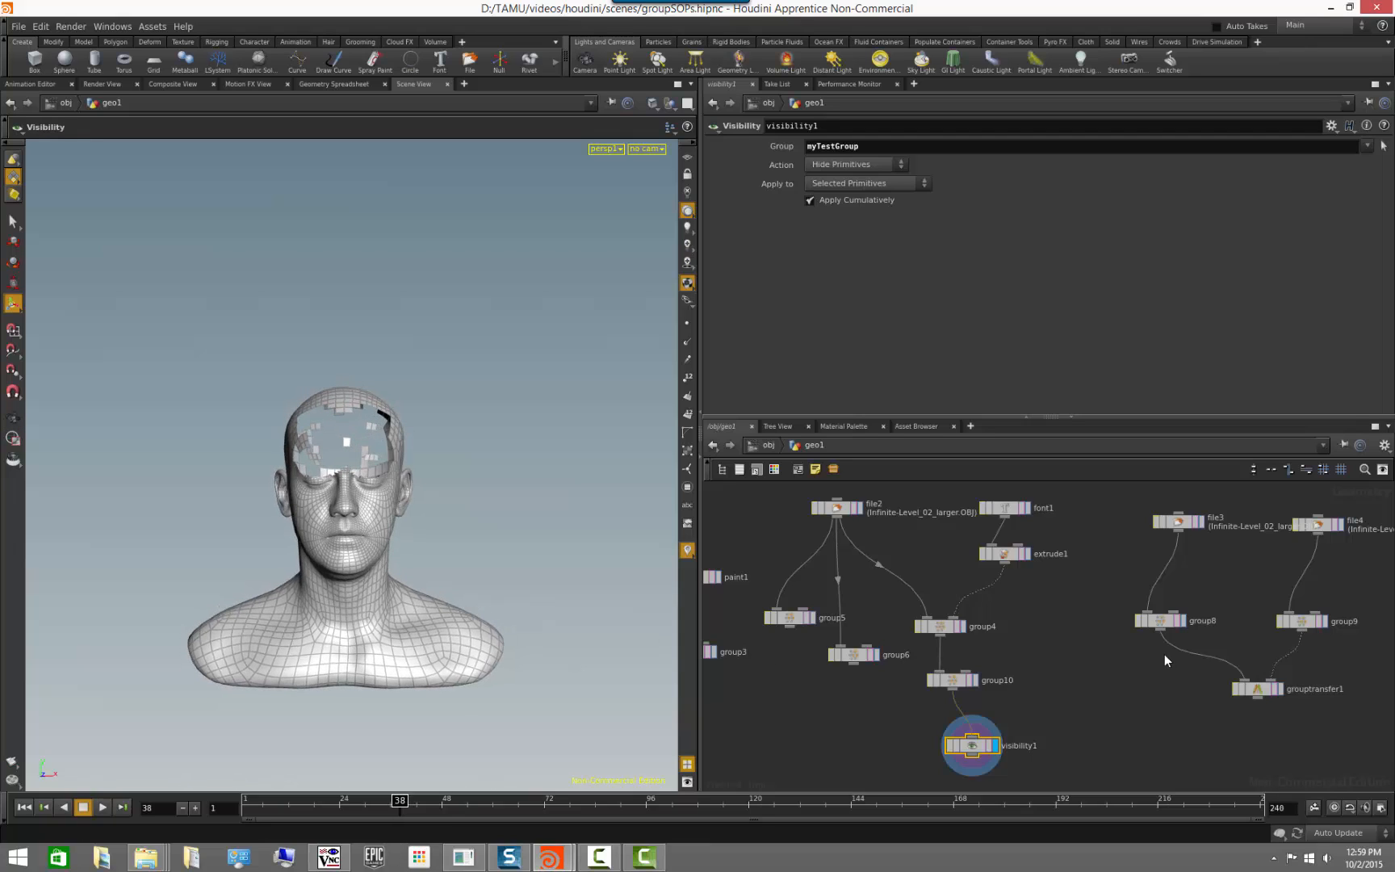
- Display file3 and group8 in turn, and examine group8's Normal settings and grouped points around the bust
middle_click_drag(1159, 655, 885, 743)
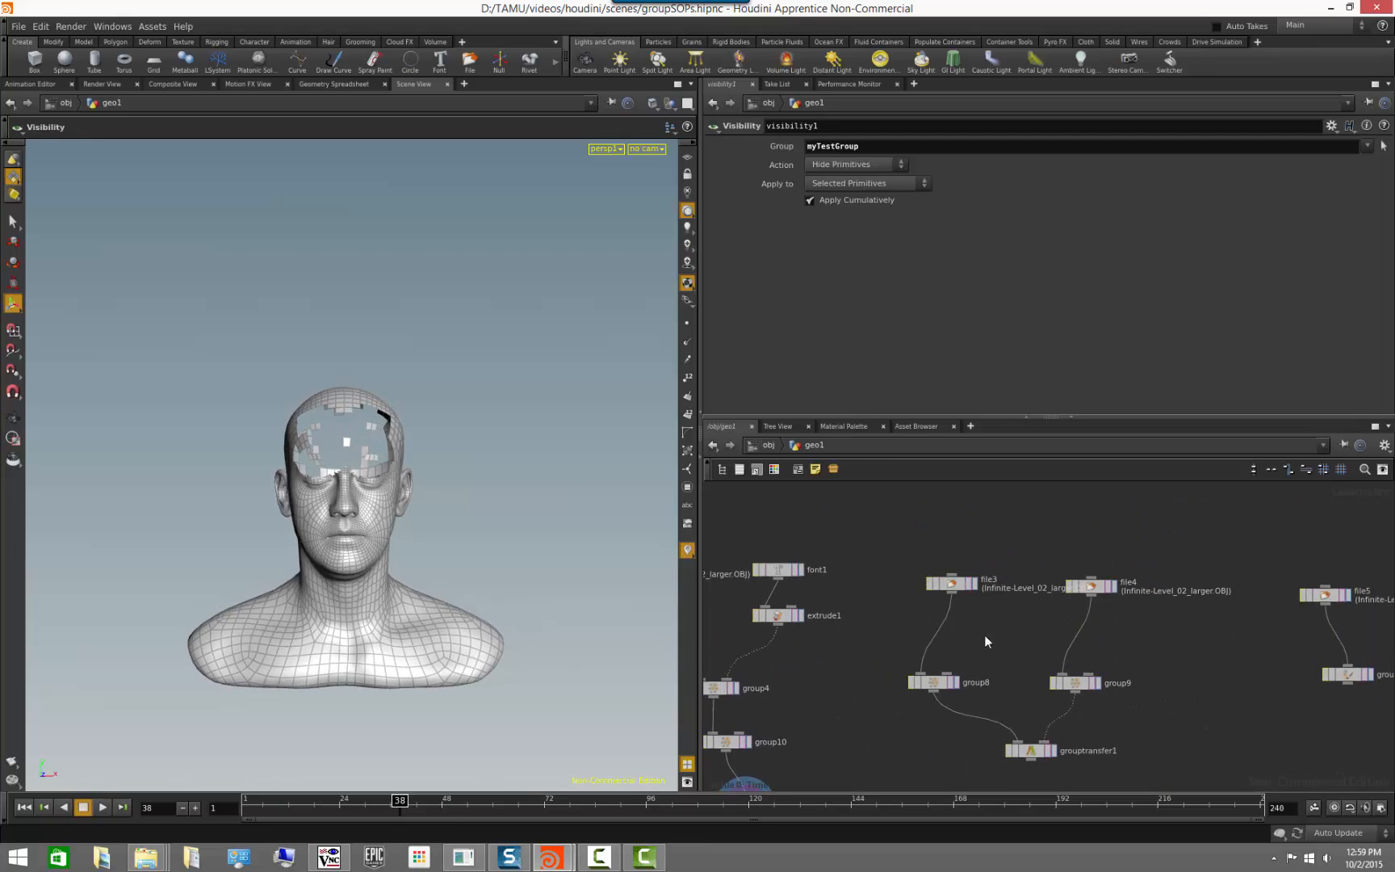
left_click(974, 583)
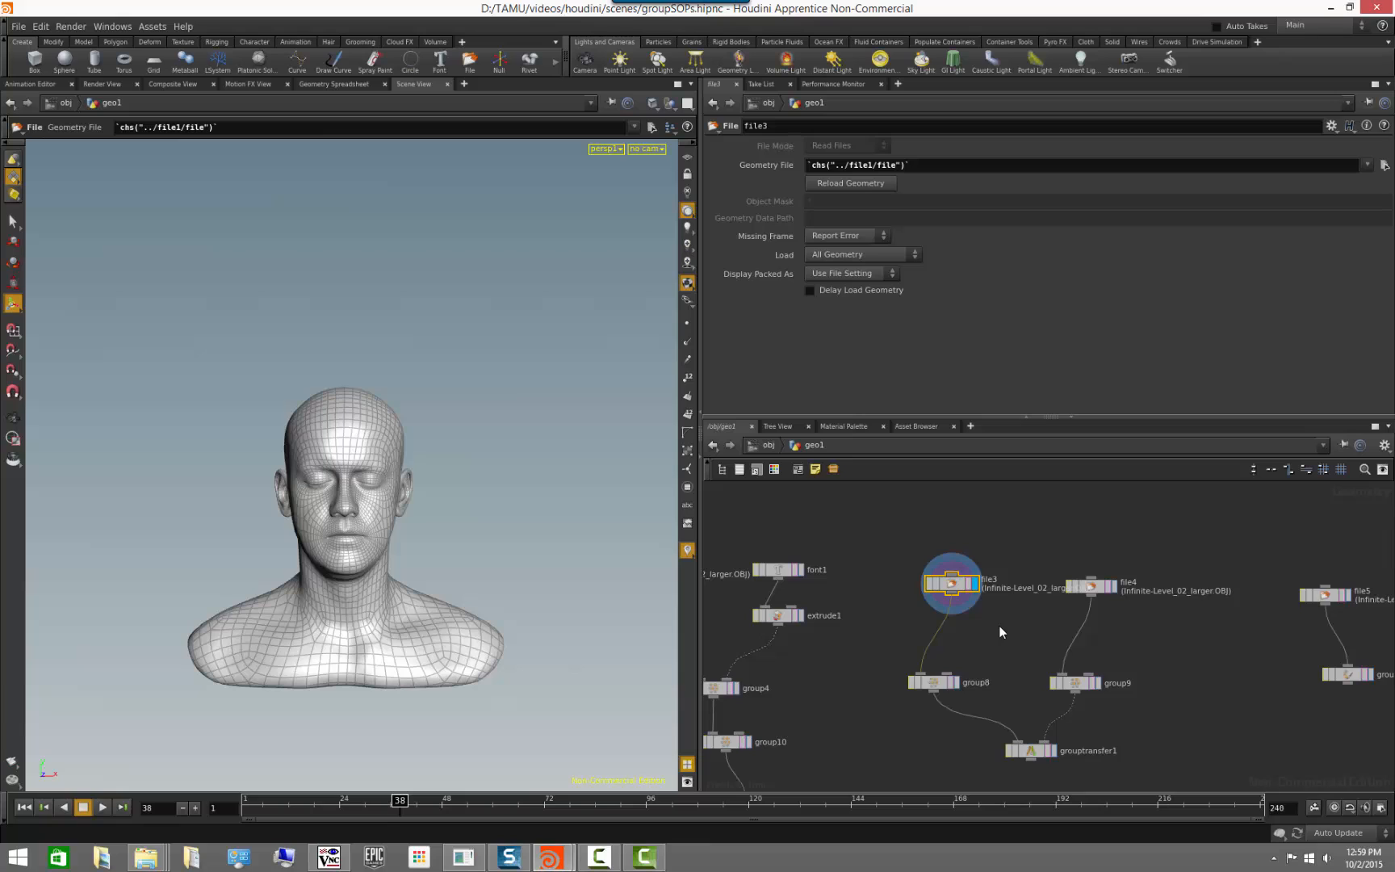
left_click(955, 683)
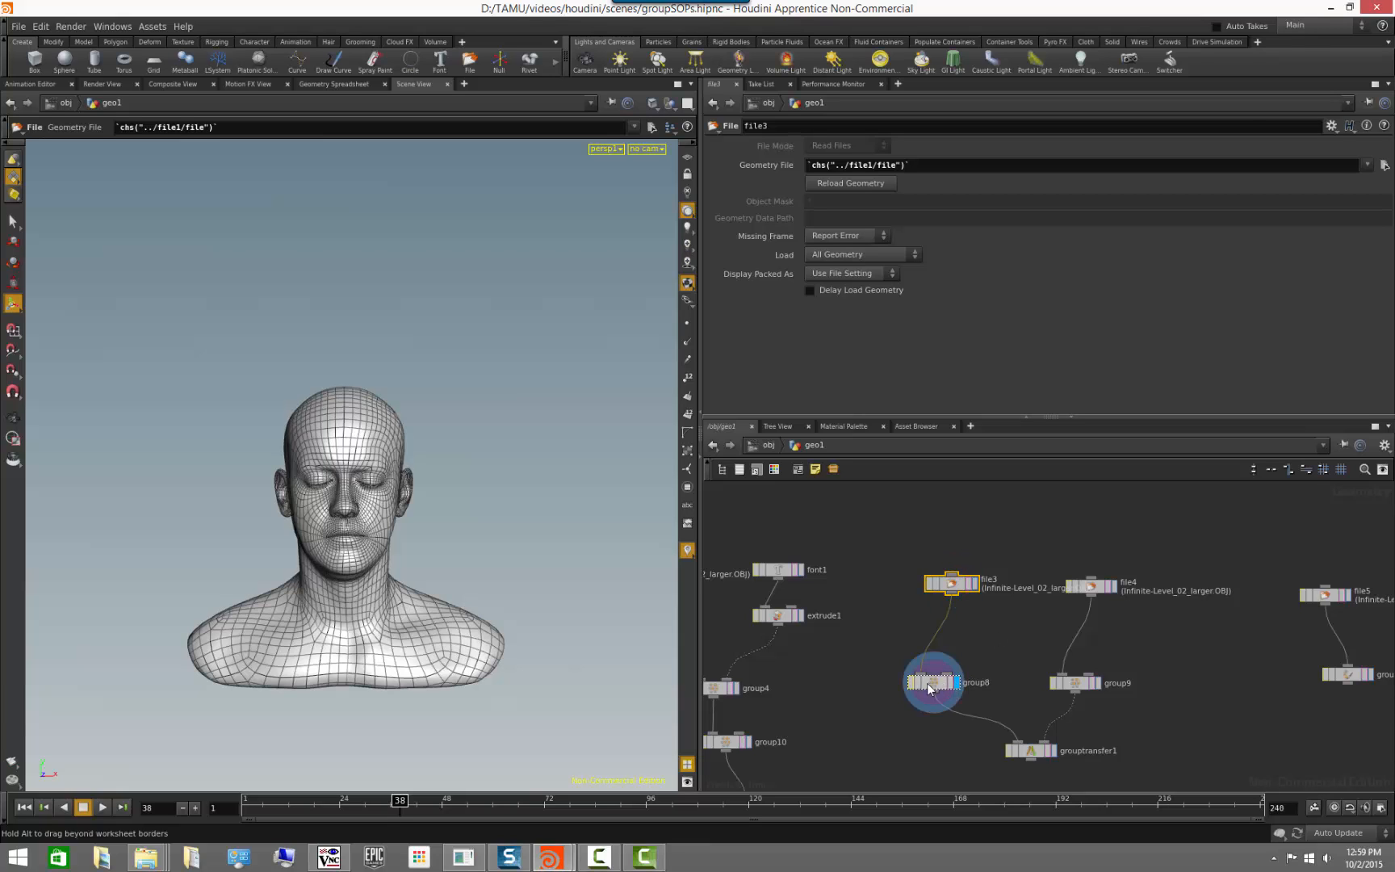
left_click(942, 684)
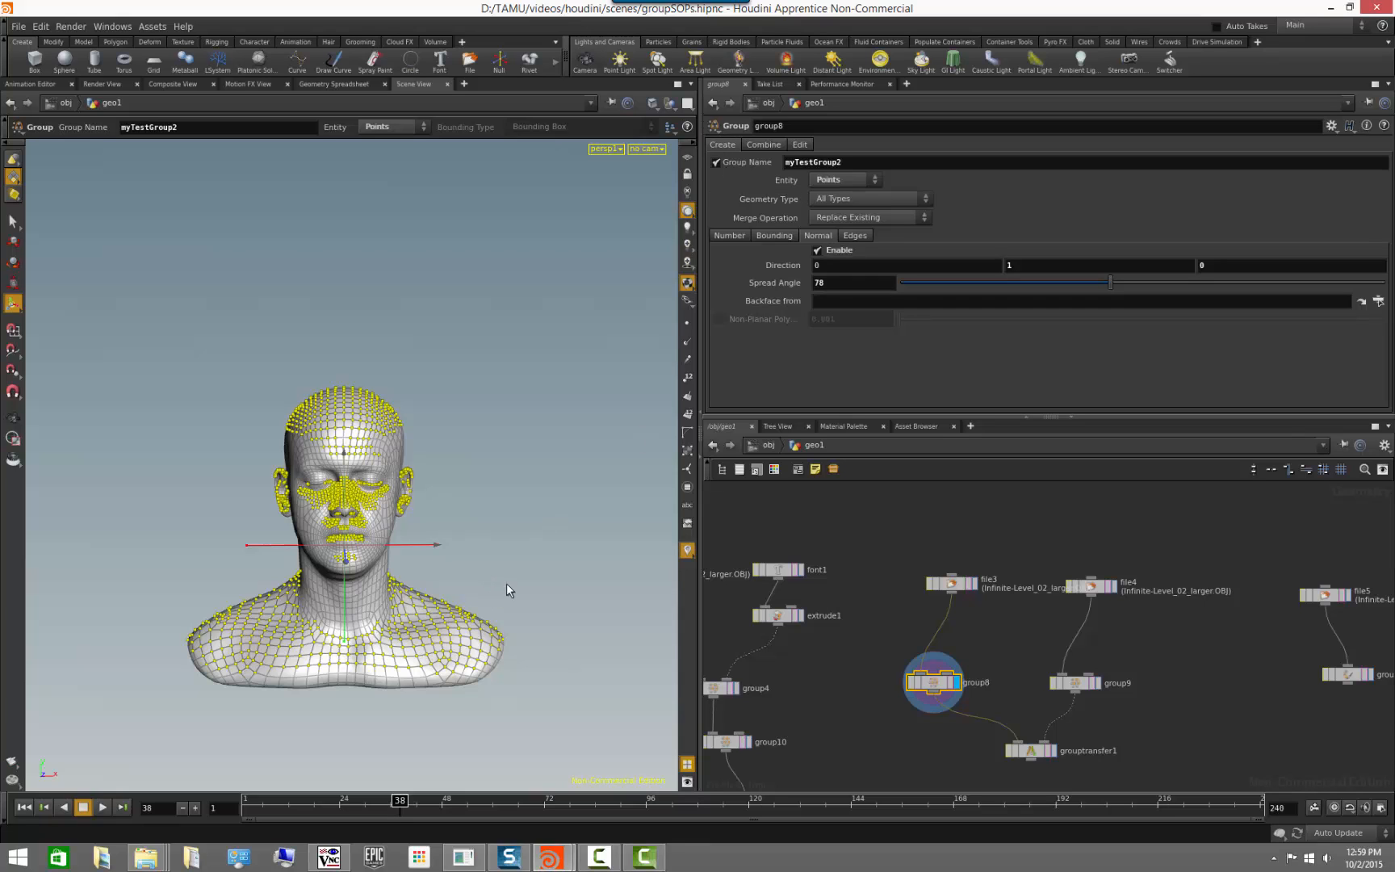
key("Escape")
left_click_drag(506, 583, 523, 476)
key("Return")
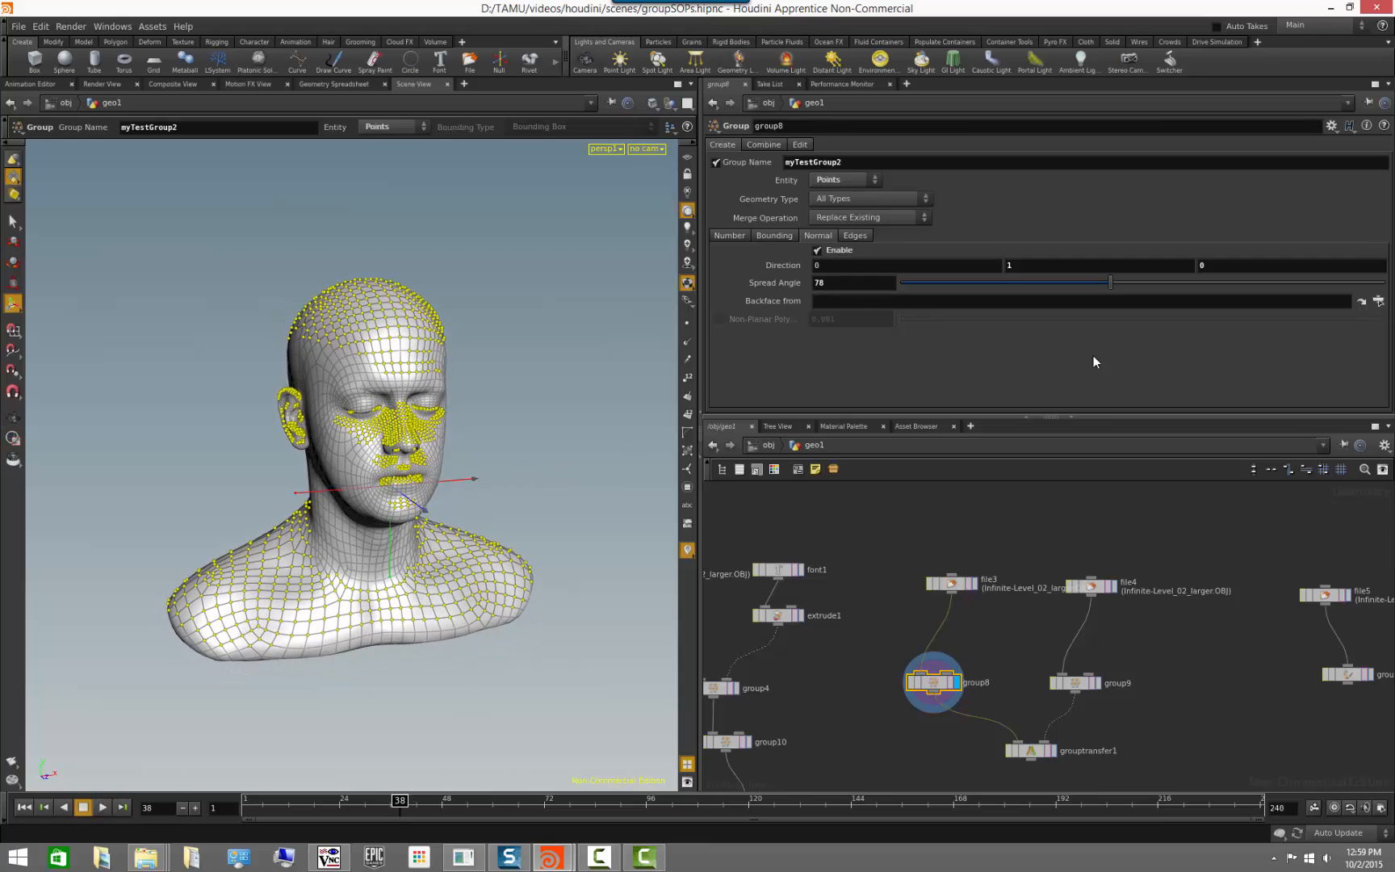
left_click_drag(527, 373, 594, 355)
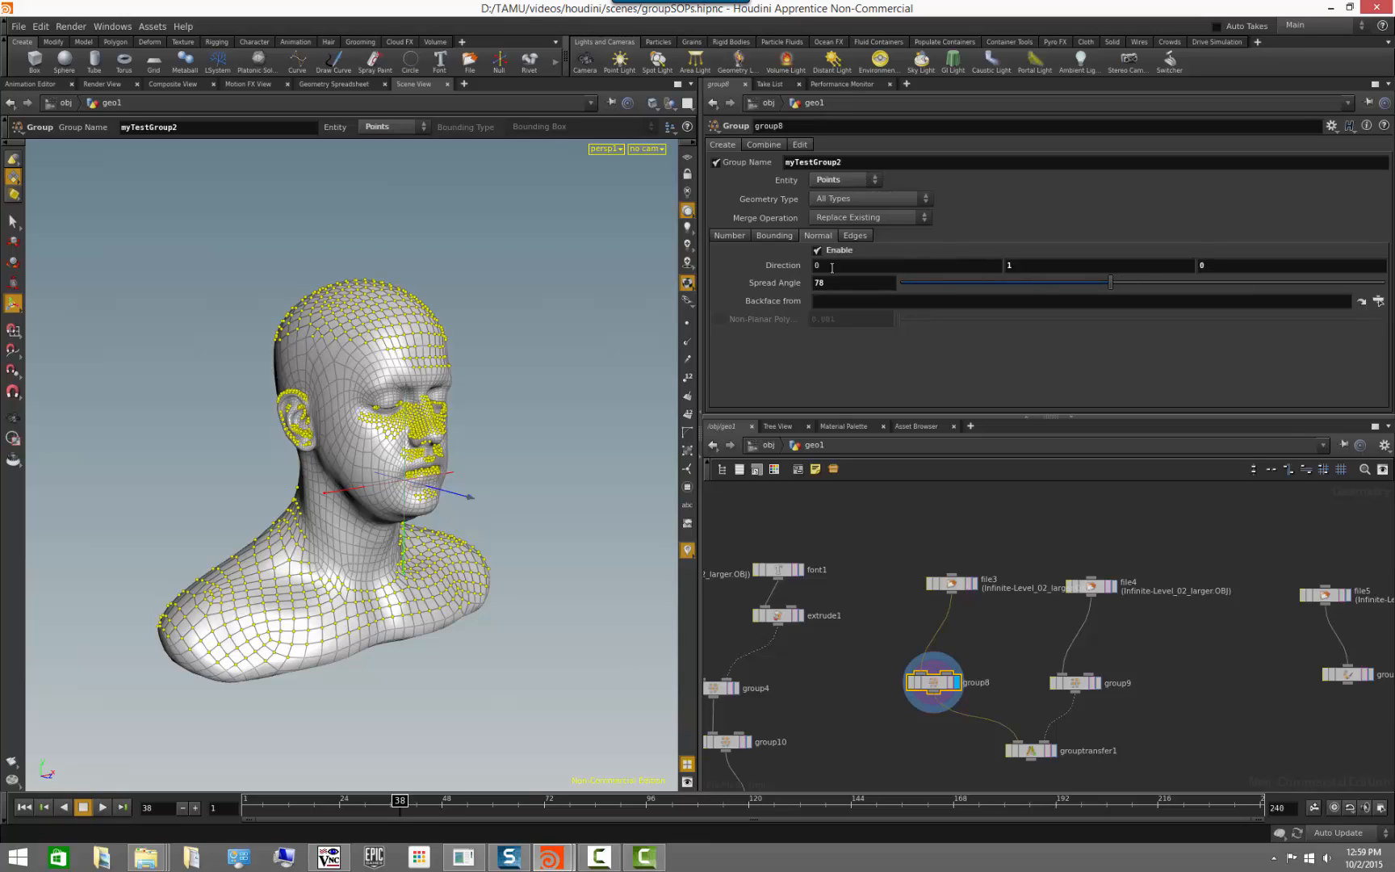
- Set group8's normal Spread Angle to 47.8 with point normals temporarily shown, and inspect the grouped points on the bust
left_click(687, 344)
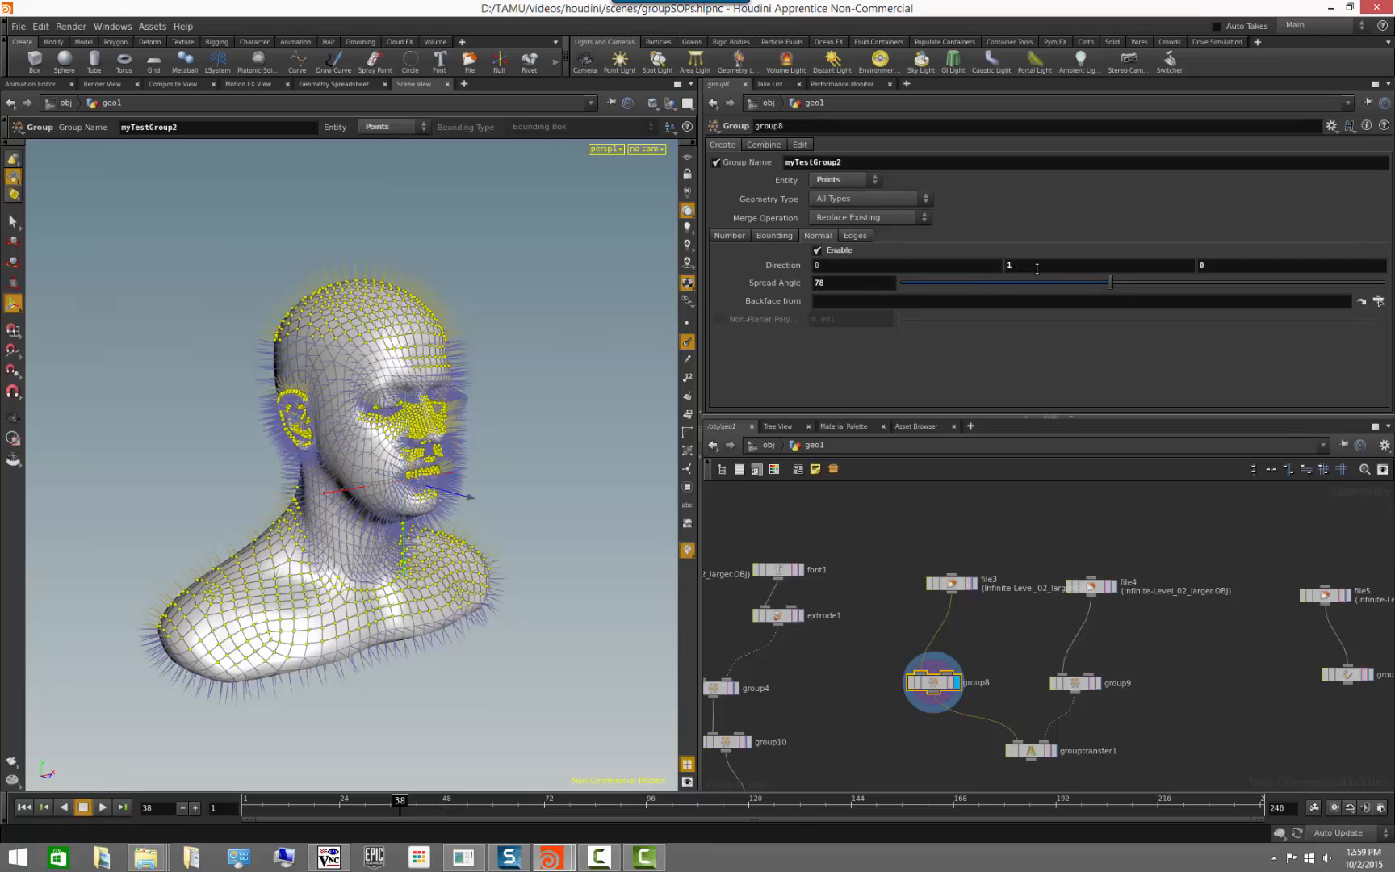
left_click_drag(1113, 284, 1028, 349)
left_click(687, 343)
key("Escape")
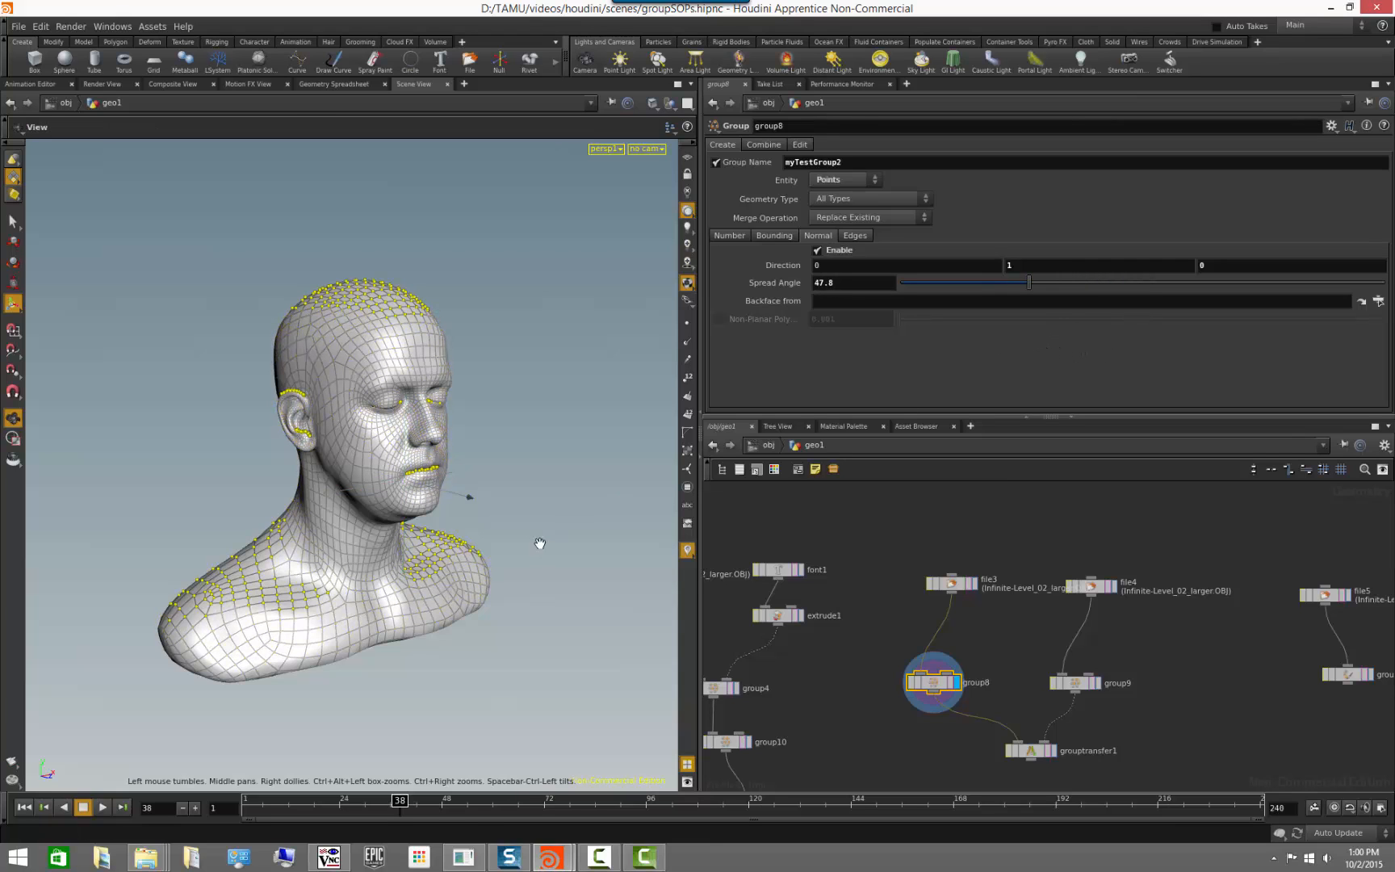
left_click_drag(540, 544, 478, 400)
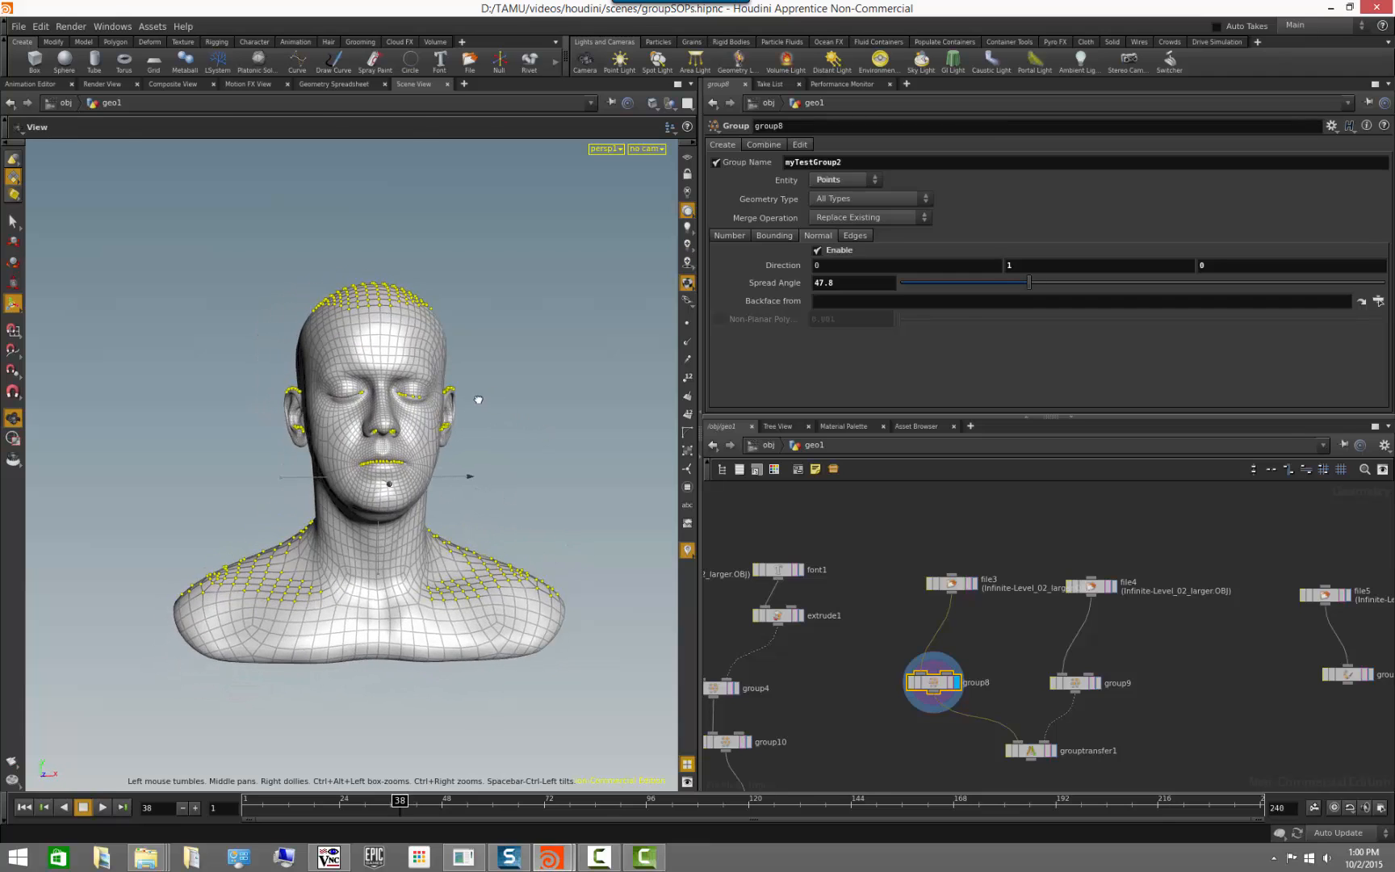
key("Return")
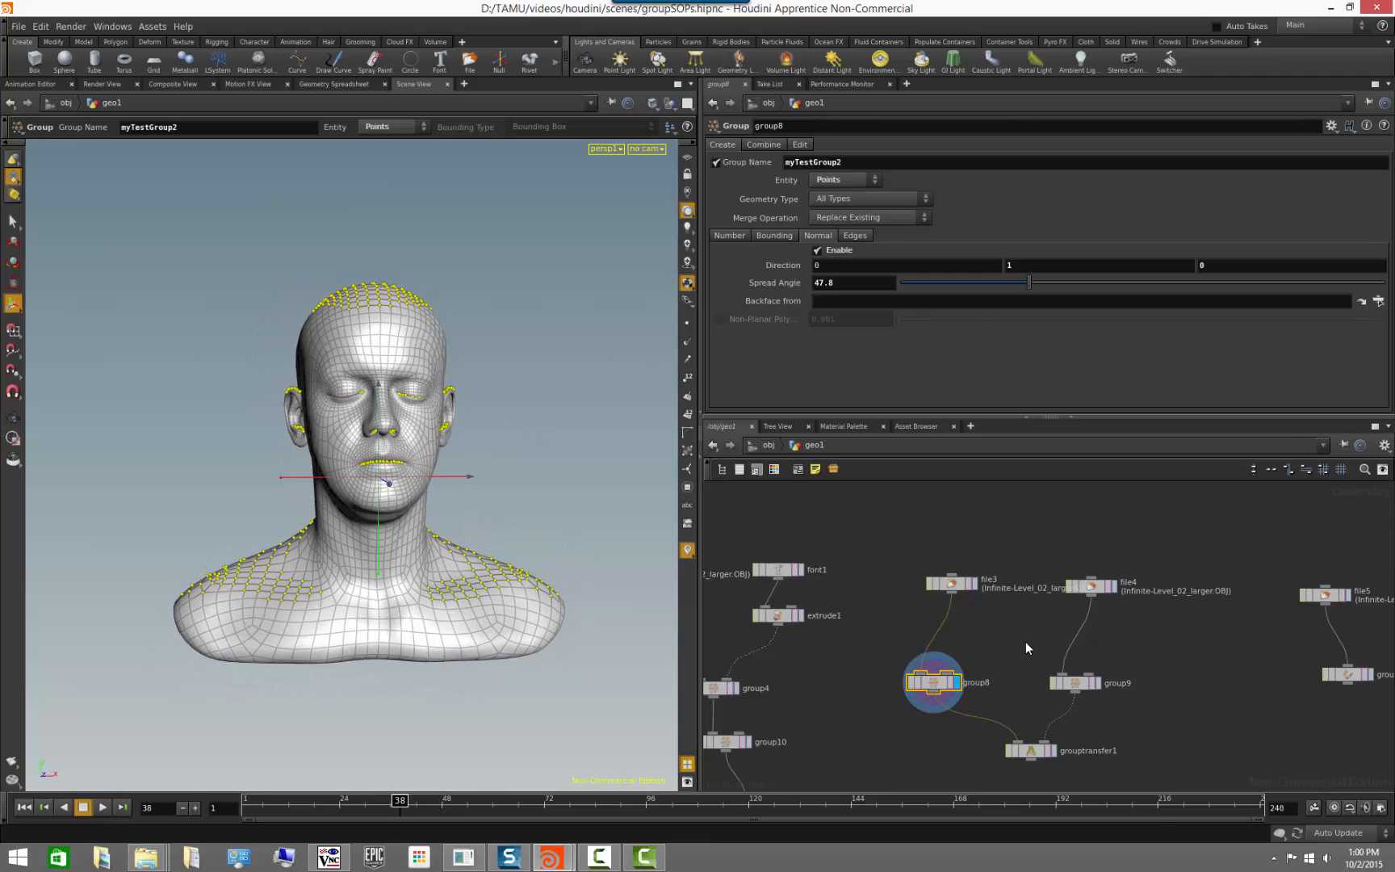
key("Escape")
left_click_drag(521, 344, 532, 379)
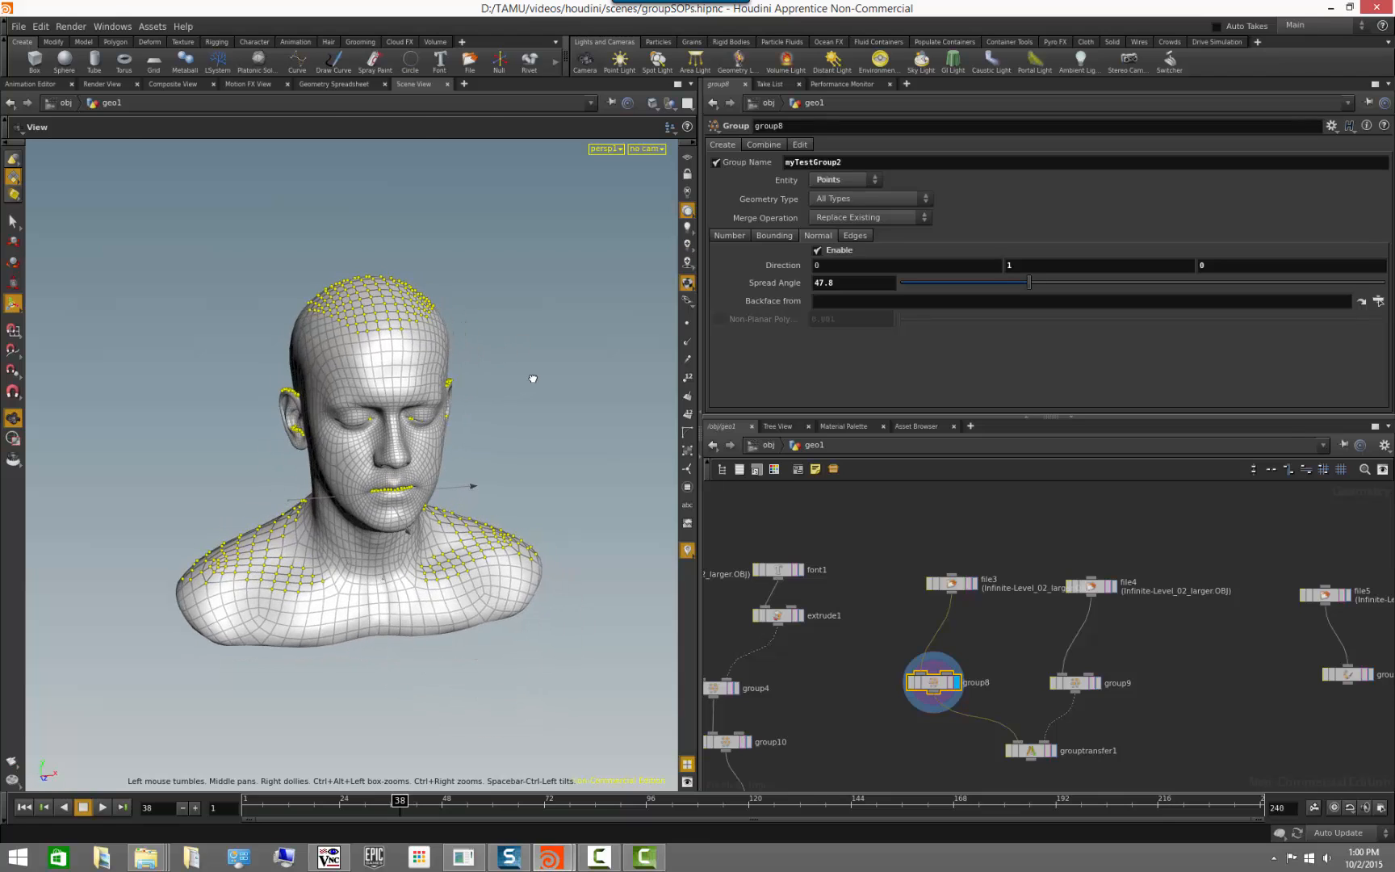
key("Return")
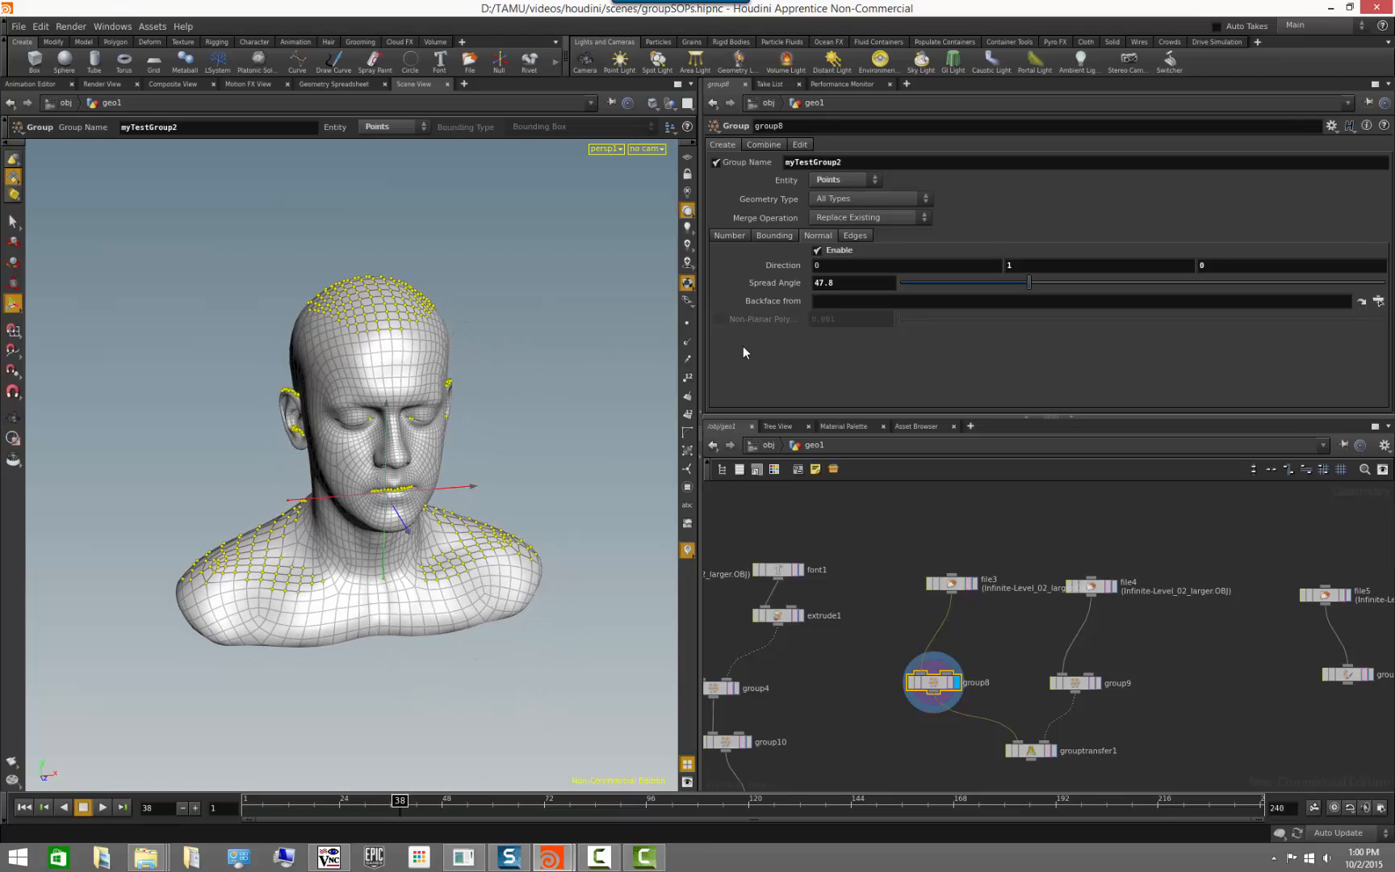
- Display file4 and group9 in turn, and show group9's edge-angle grouping parameters
left_click(1113, 585)
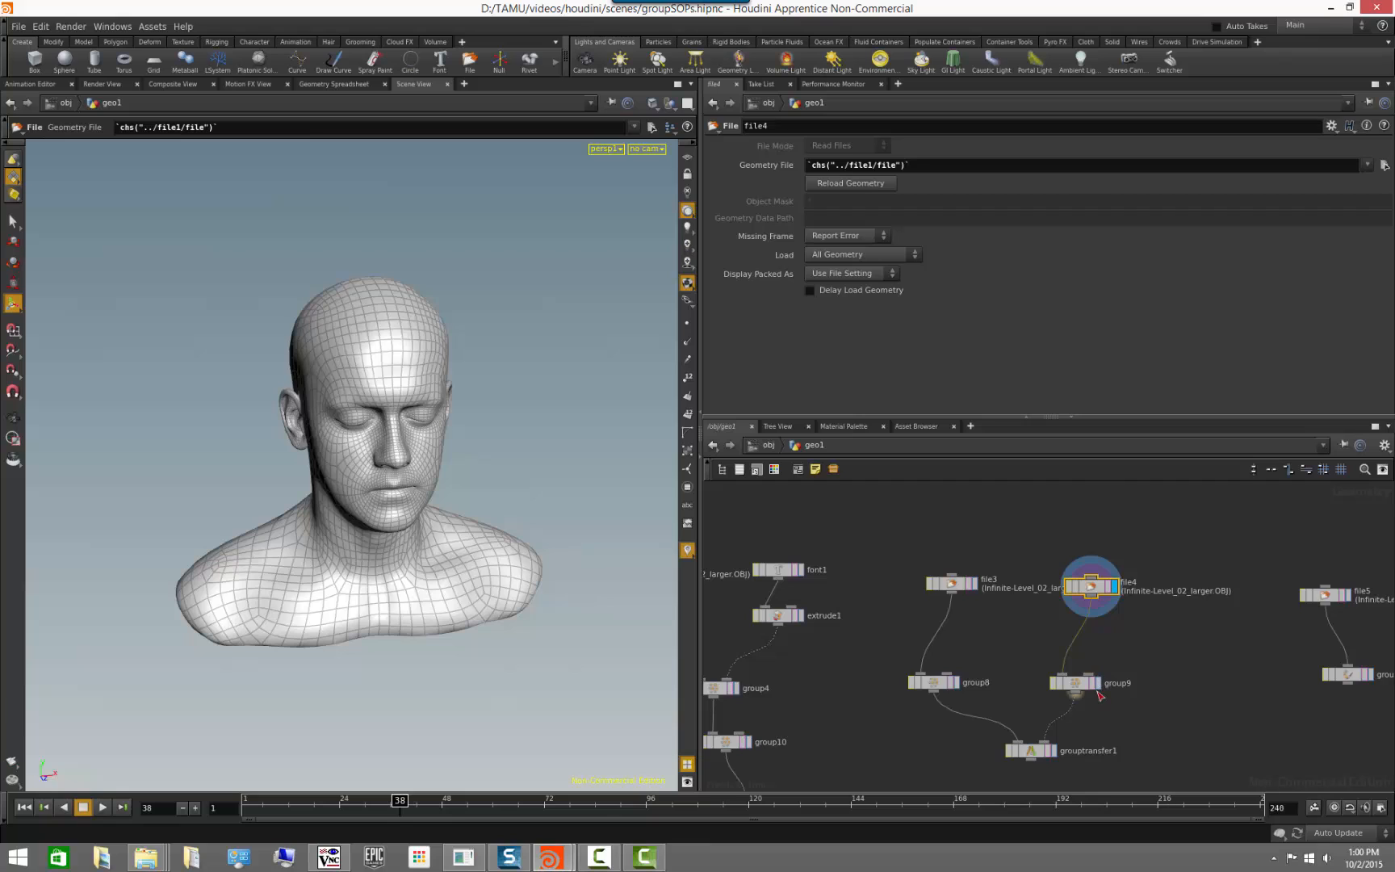
left_click(1090, 685)
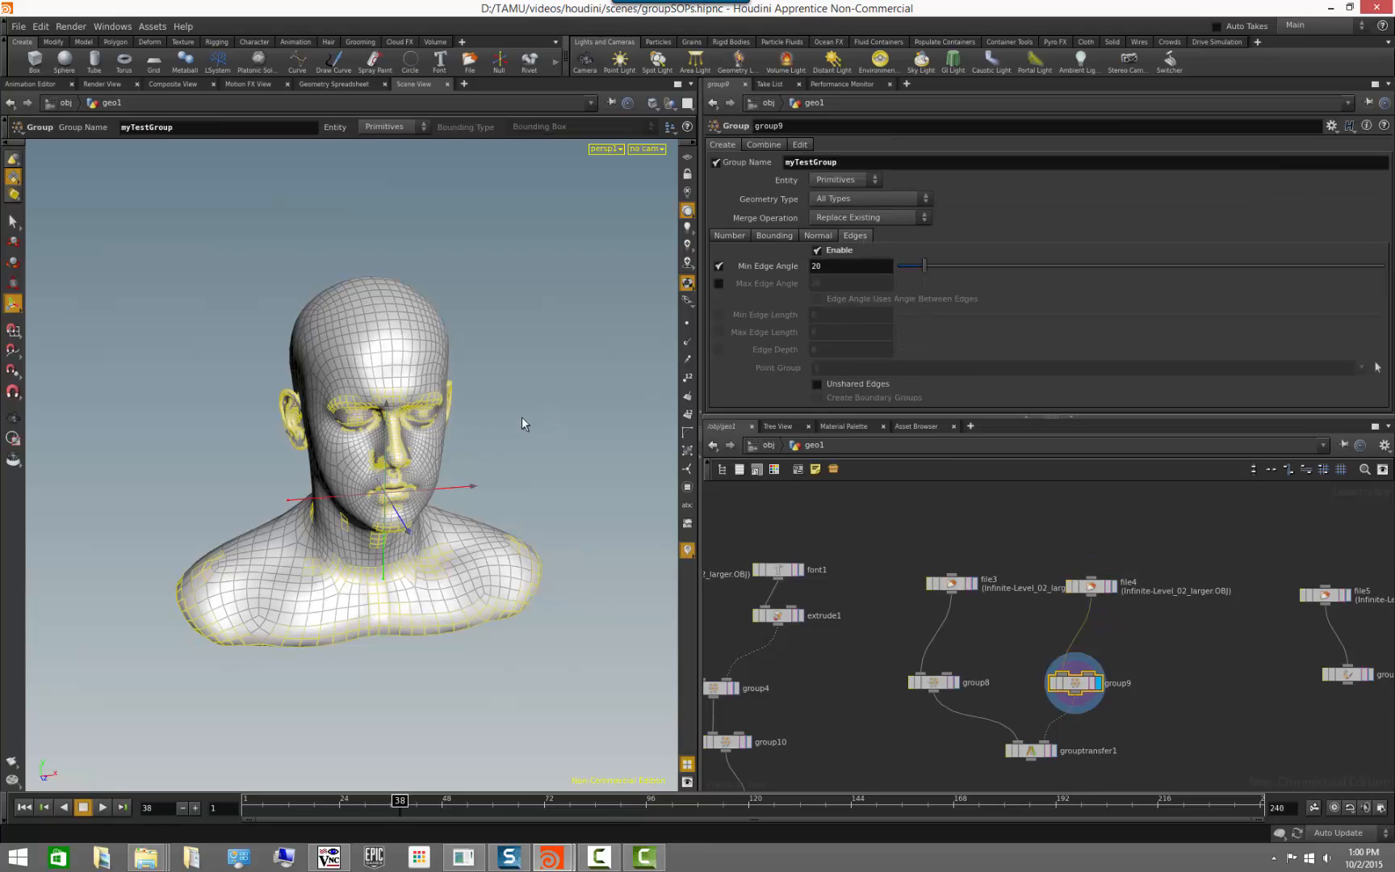
- Set group9's Entity to Edges and its Min Edge Angle to 17.7
left_click_drag(523, 417, 467, 476, "alt")
scroll(623, 473, "up", 5)
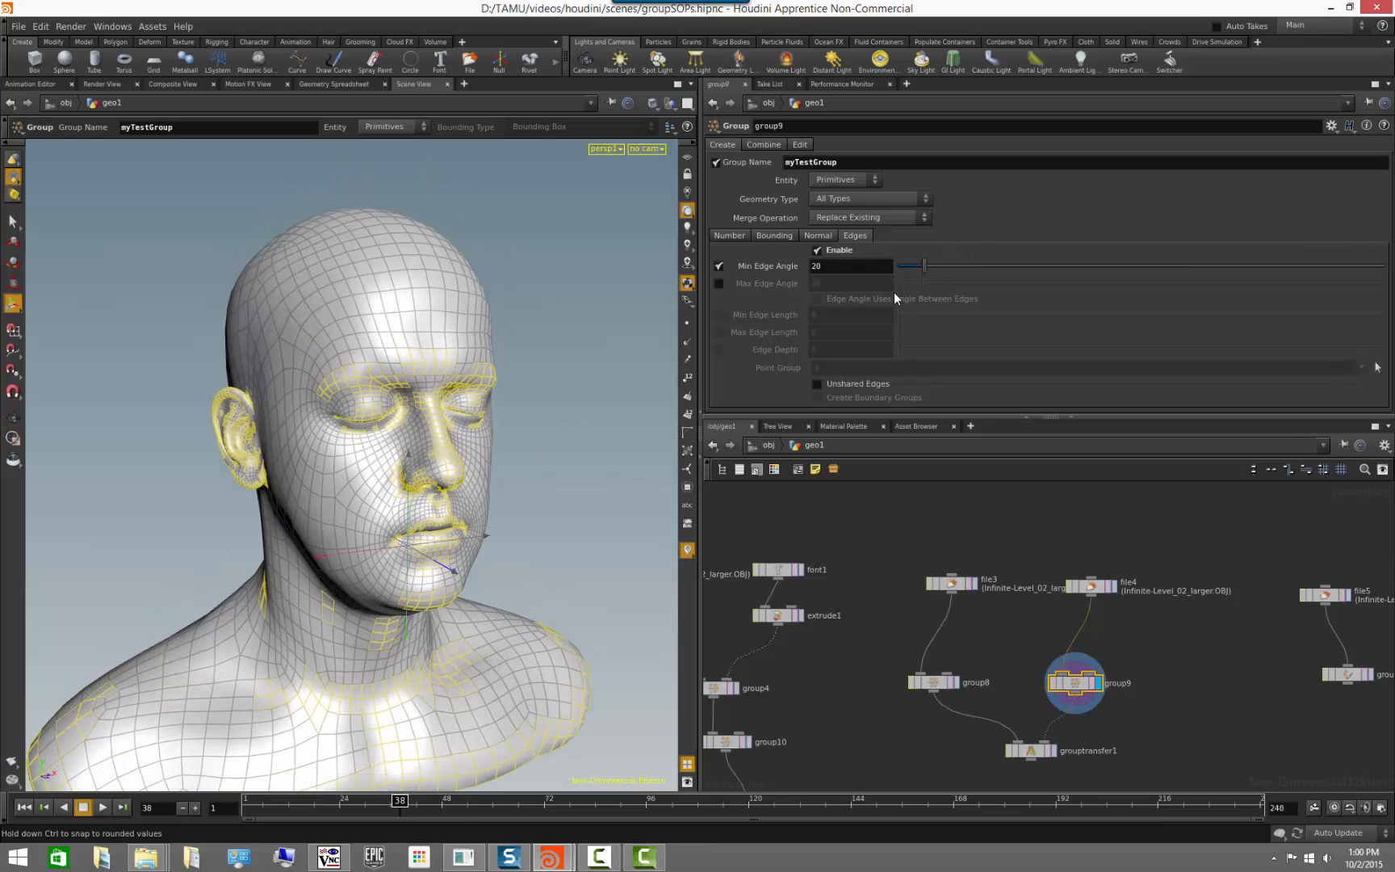
left_click(868, 179)
left_click(847, 219)
left_click_drag(376, 450, 273, 444, "alt")
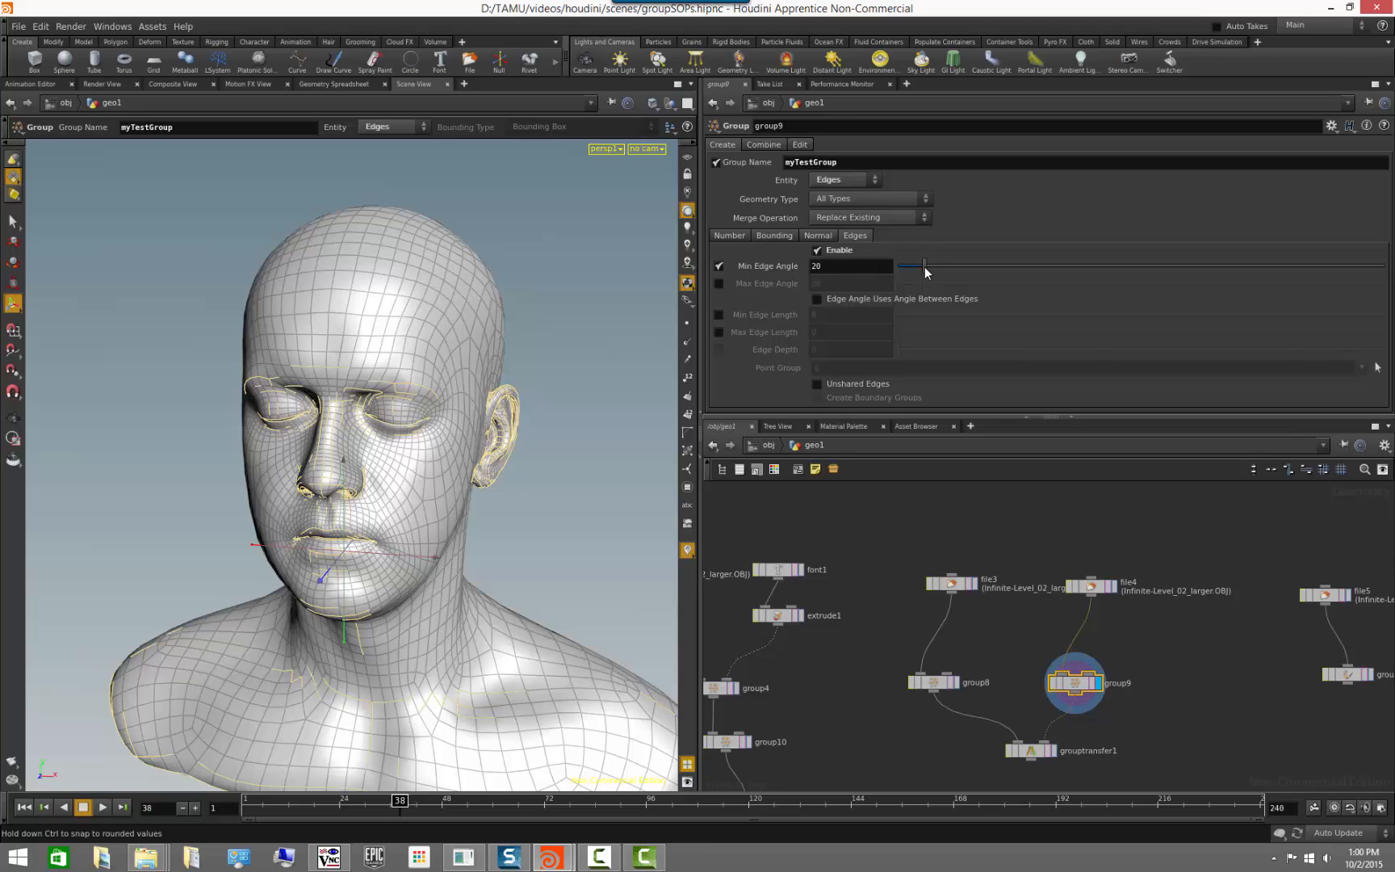
mouse_move(924, 267)
left_mouse_down()
mouse_move(972, 267)
mouse_move(904, 294)
mouse_move(921, 290)
left_mouse_up()
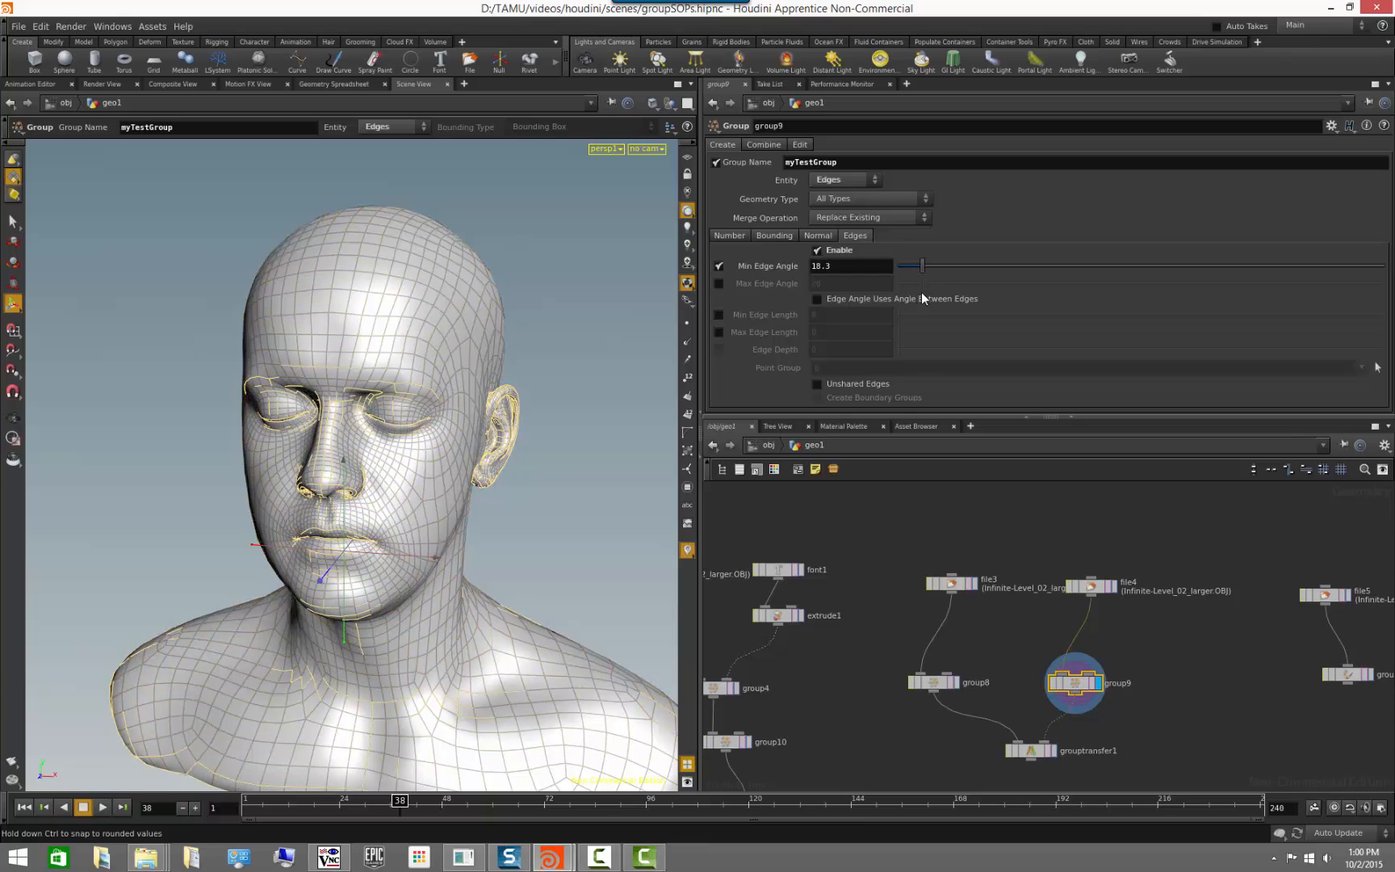
- Group group9's edges by Max Edge Angle alone, with a maximum of 5.4
left_click(719, 283)
left_click(718, 266)
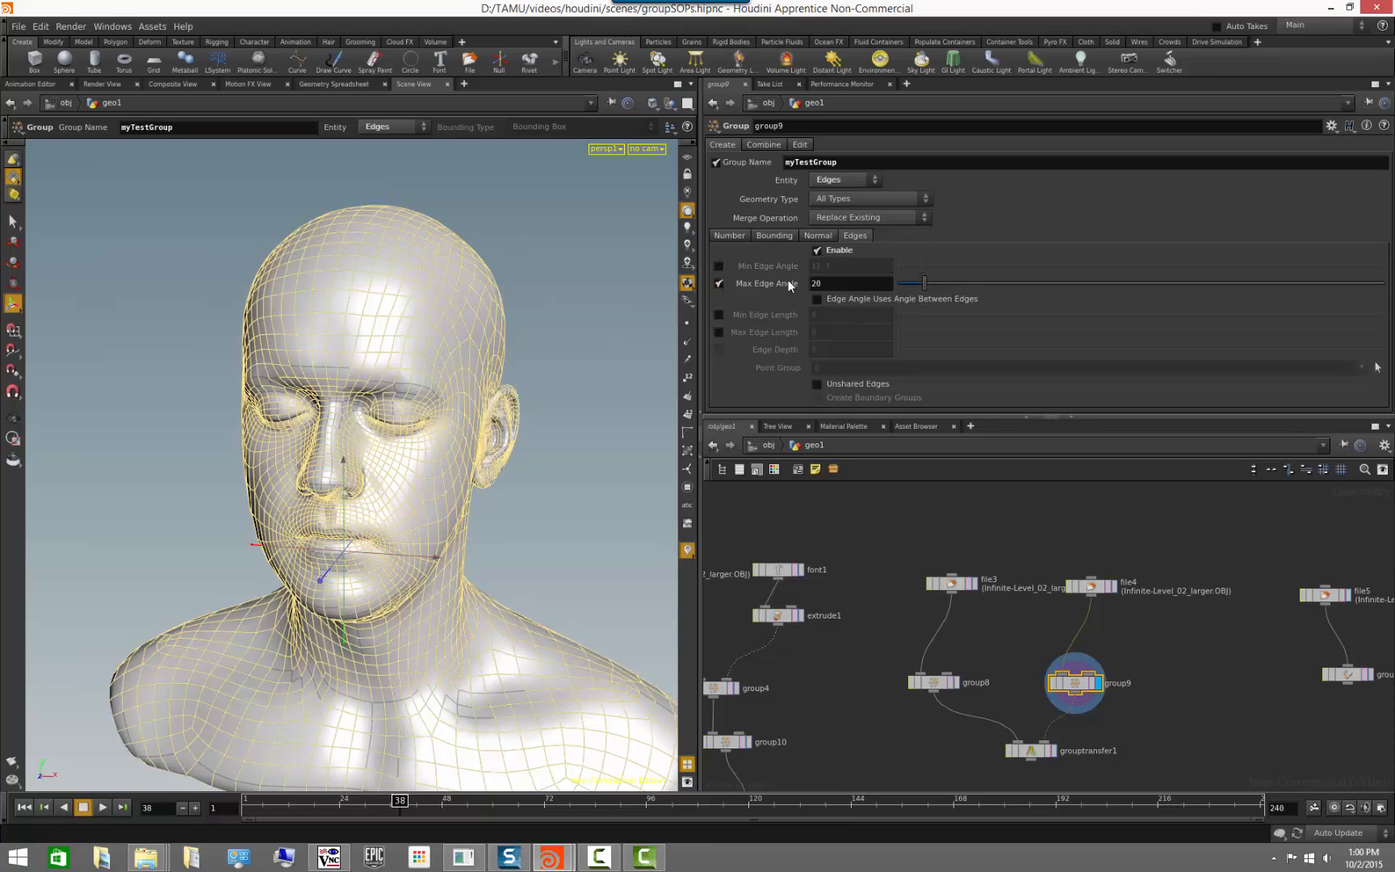
left_click_drag(931, 277, 905, 284)
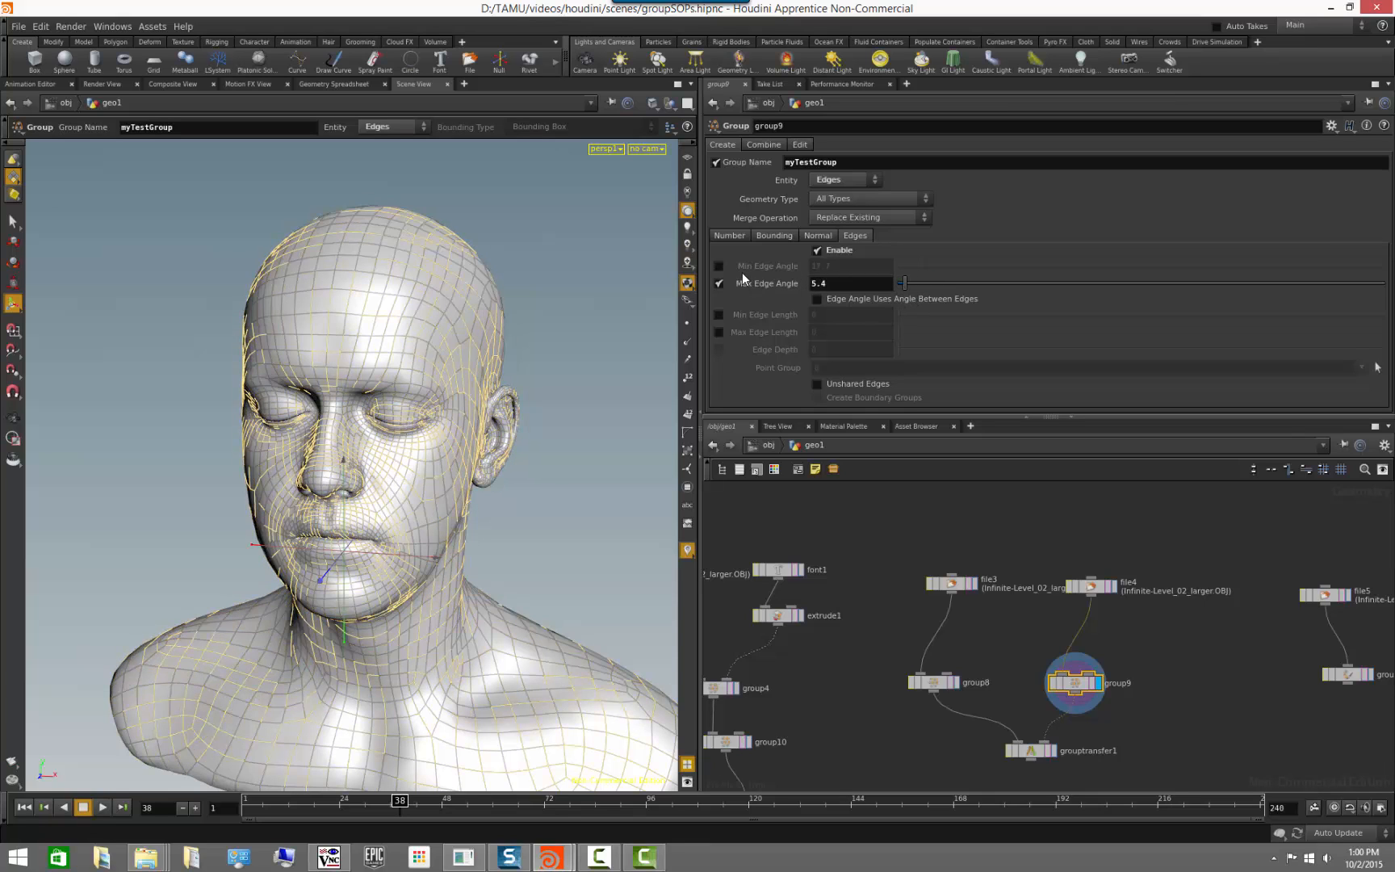
- Combine the minimum edge angle with a raised Max Edge Angle, and disable both angle limits
left_click(720, 266)
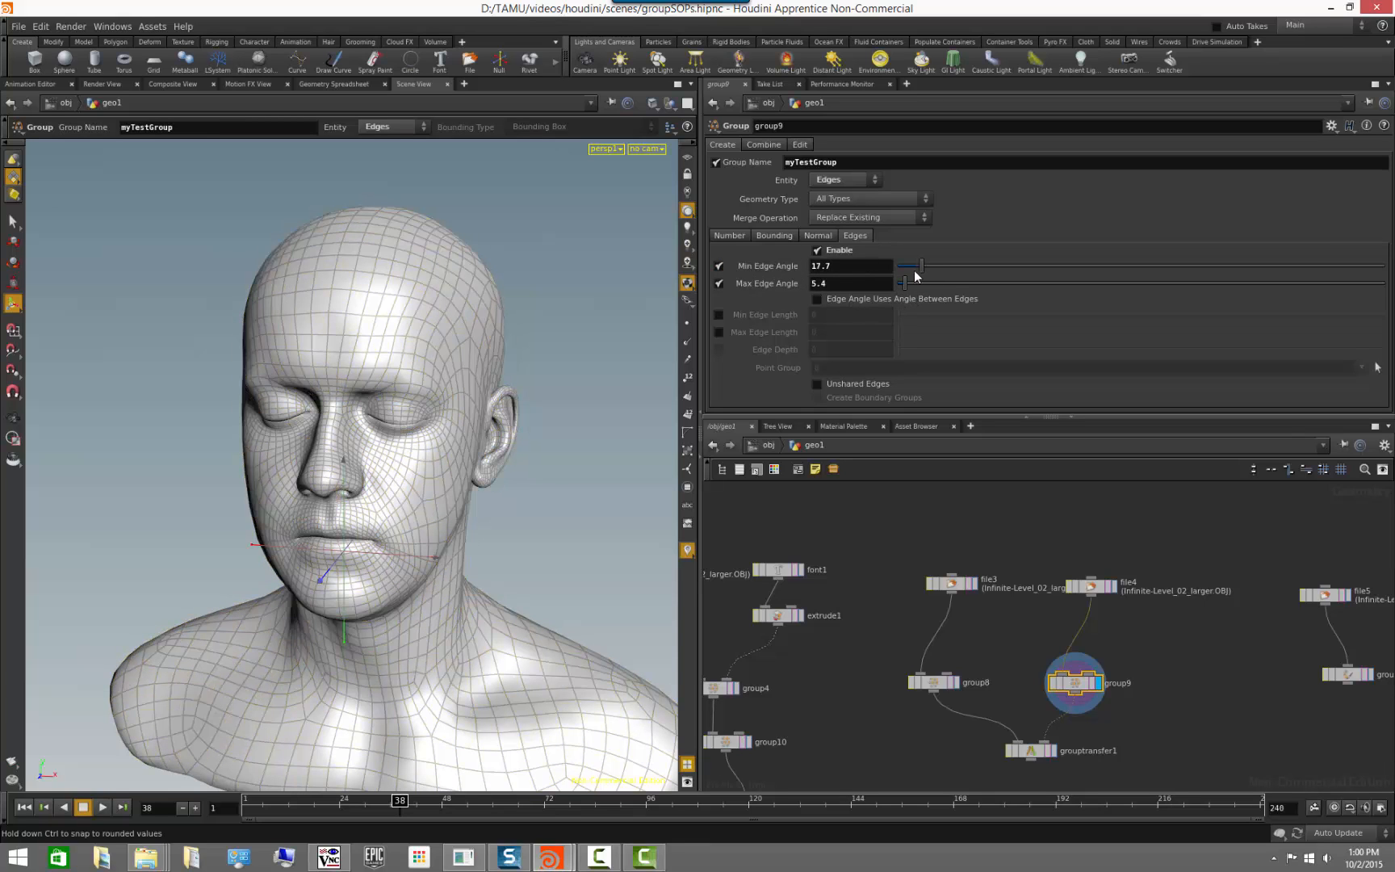
left_click_drag(904, 282, 957, 283)
left_click(719, 284)
left_click(719, 265)
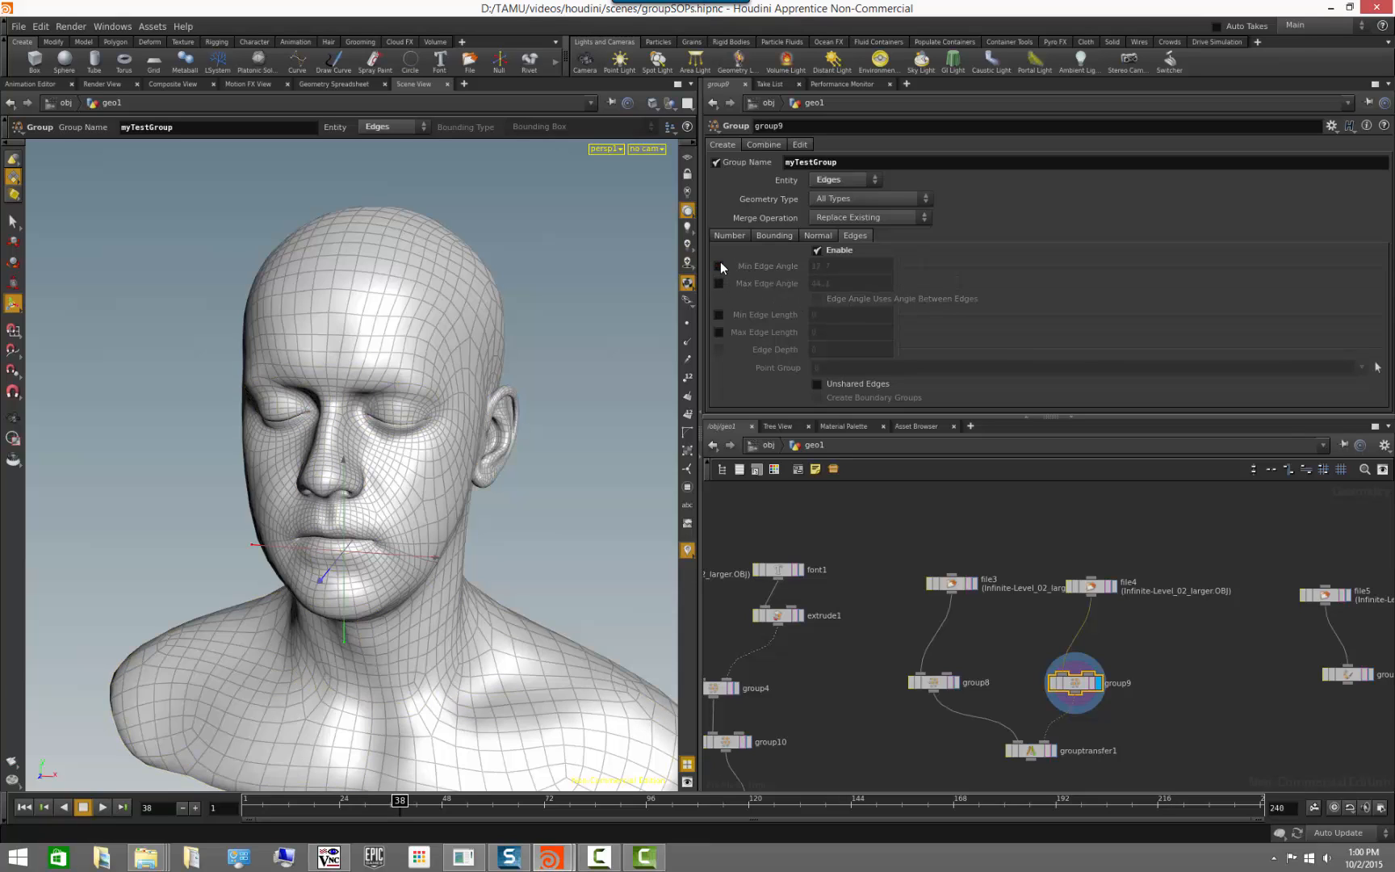
- Try Min Edge Length on group9, then limit the edges by a Max Edge Length of 0.08 instead
left_click(719, 314)
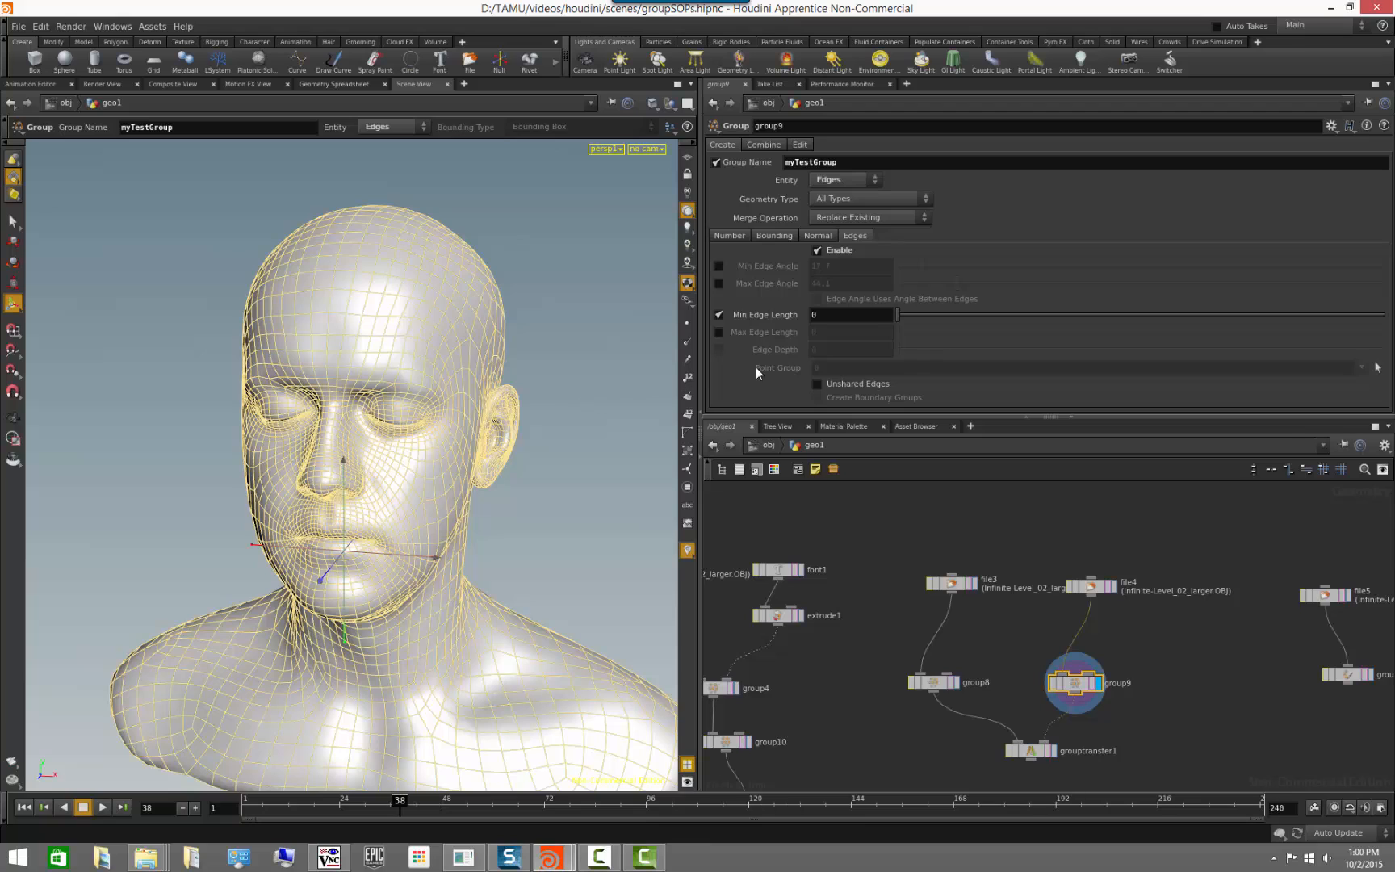
left_click(719, 314)
left_click(719, 332)
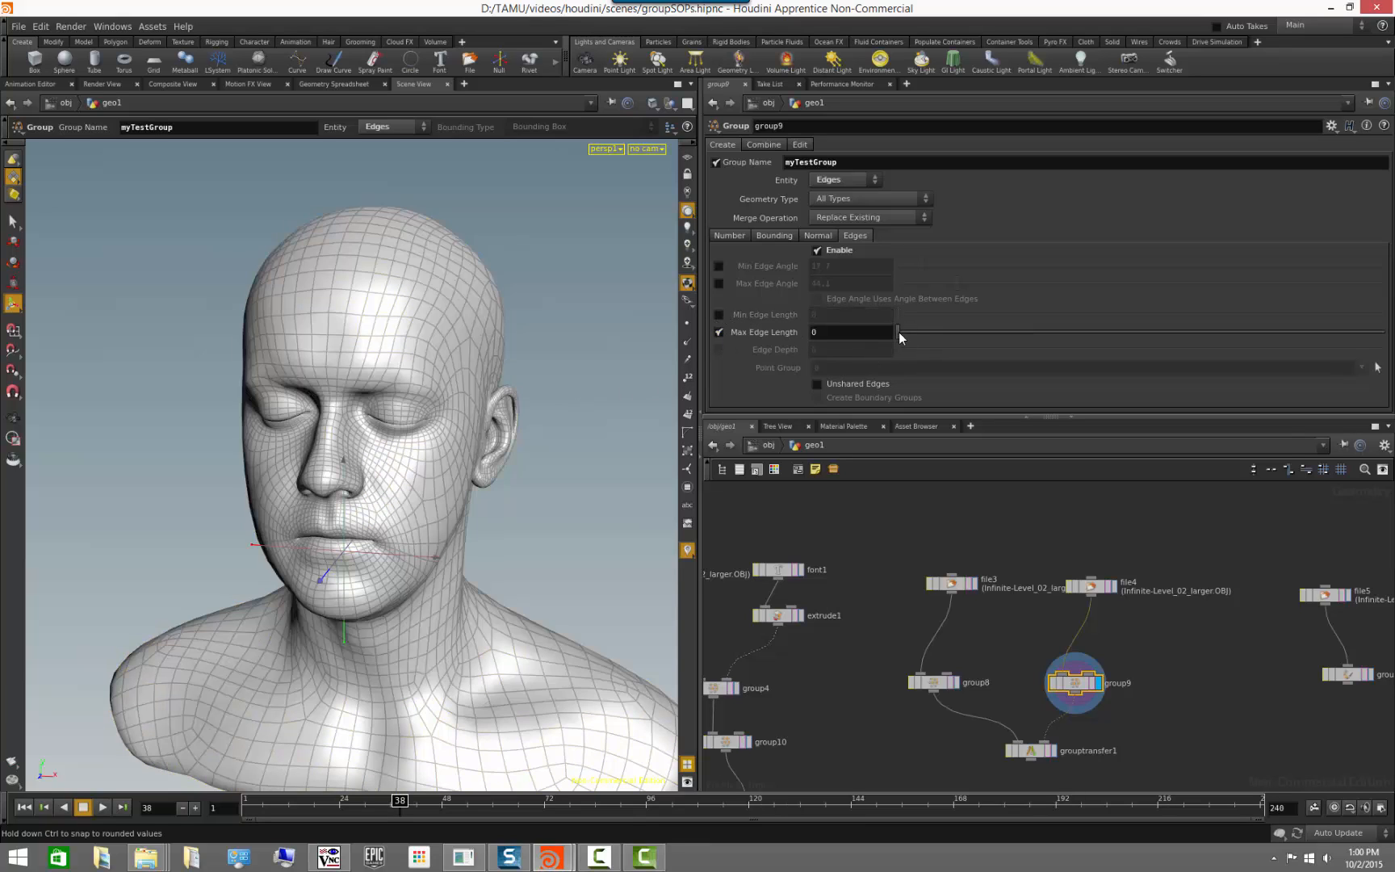
mouse_move(897, 331)
left_mouse_down()
mouse_move(916, 331)
mouse_move(906, 339)
left_mouse_up()
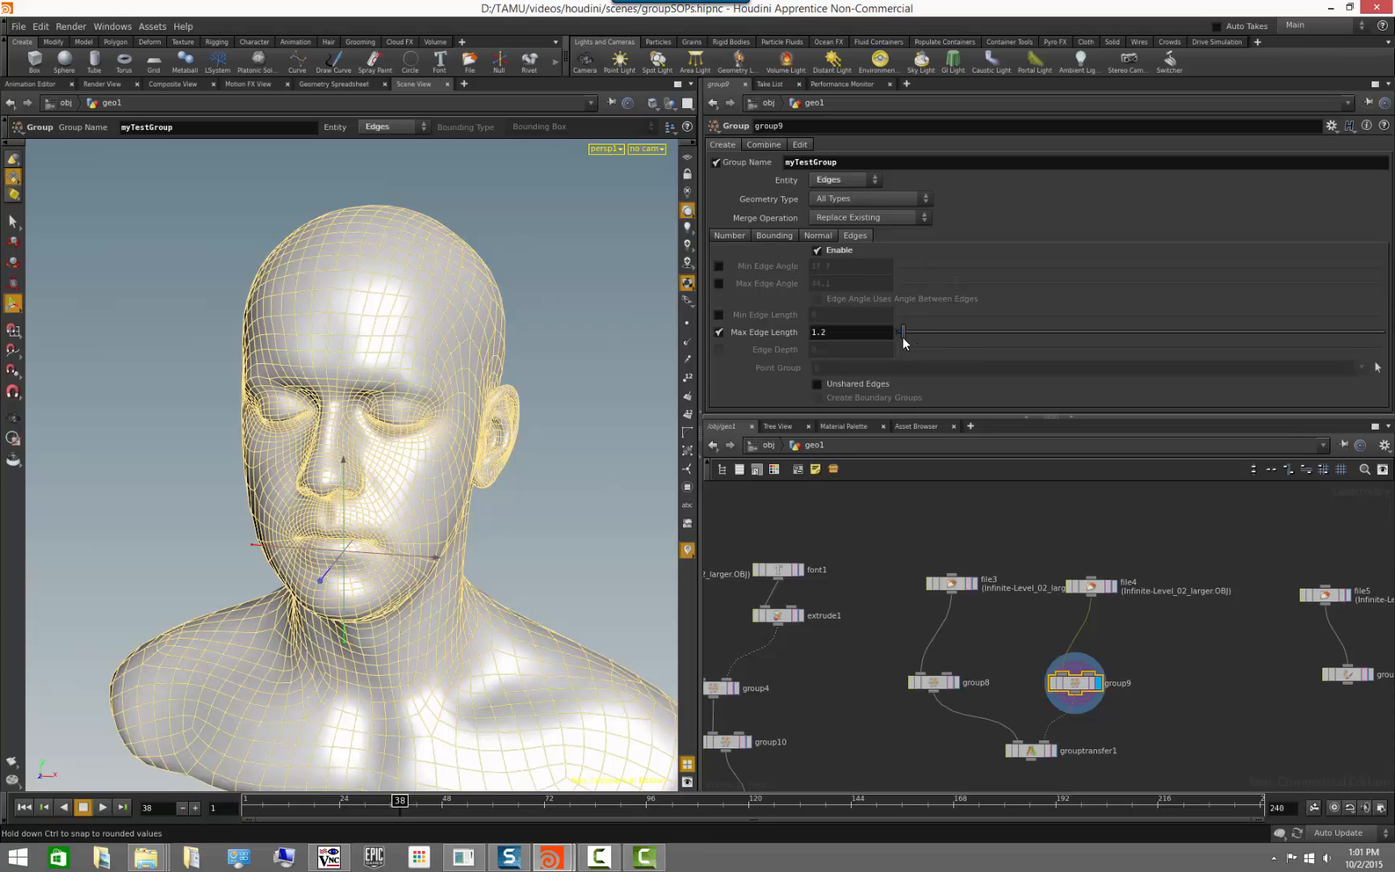
mouse_move(854, 332)
middle_mouse_down()
mouse_move(854, 385)
mouse_move(775, 395)
mouse_move(816, 368)
mouse_move(579, 368)
mouse_move(401, 387)
mouse_move(872, 368)
mouse_move(856, 390)
mouse_move(836, 338)
mouse_move(762, 348)
mouse_move(856, 352)
mouse_move(845, 368)
mouse_move(805, 367)
mouse_move(833, 368)
mouse_move(852, 334)
middle_mouse_up()
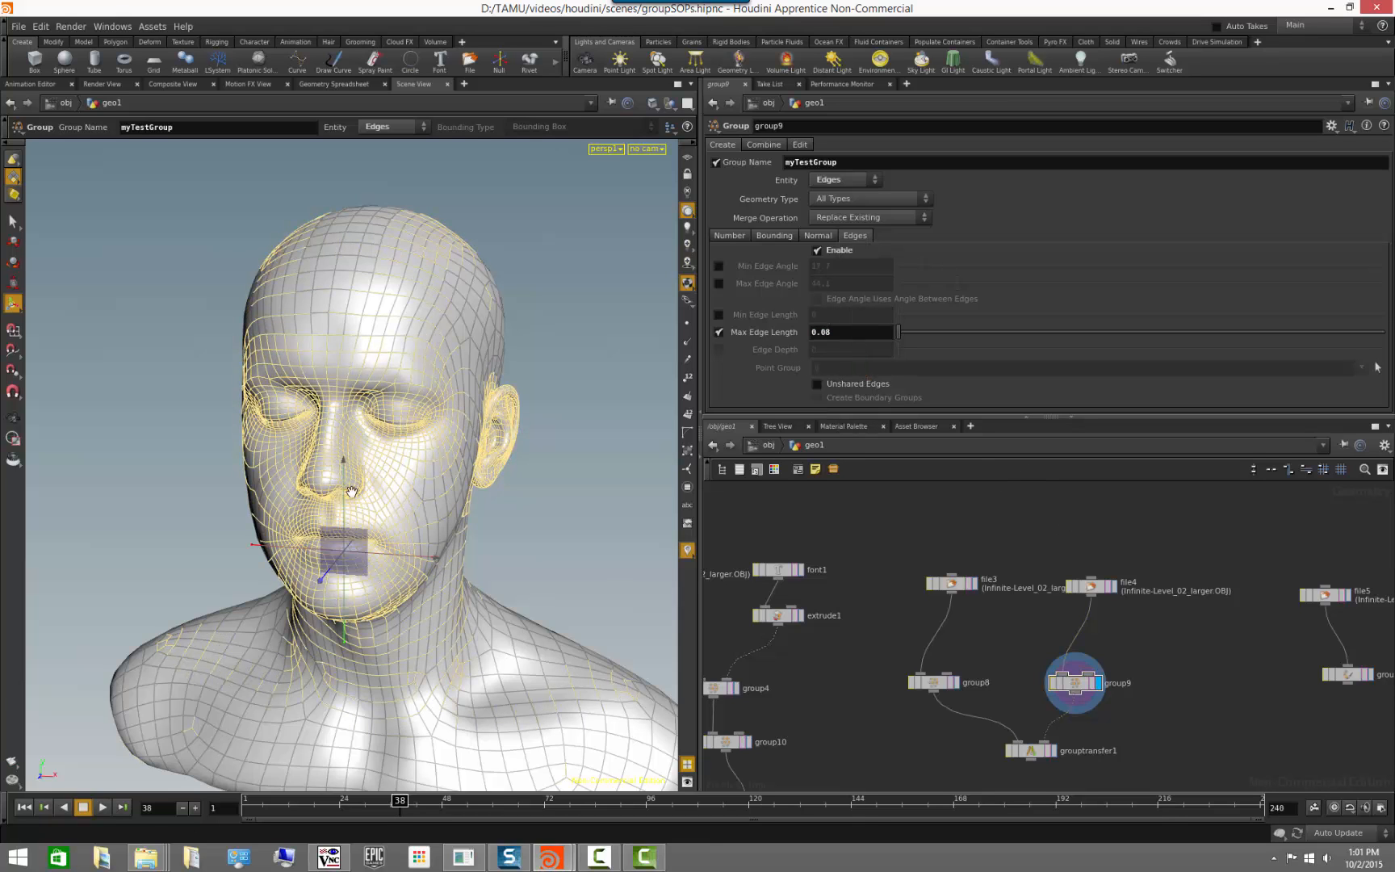
left_click_drag(360, 552, 504, 489, "alt")
middle_click_drag(505, 488, 512, 296, "alt")
left_click_drag(512, 295, 736, 345)
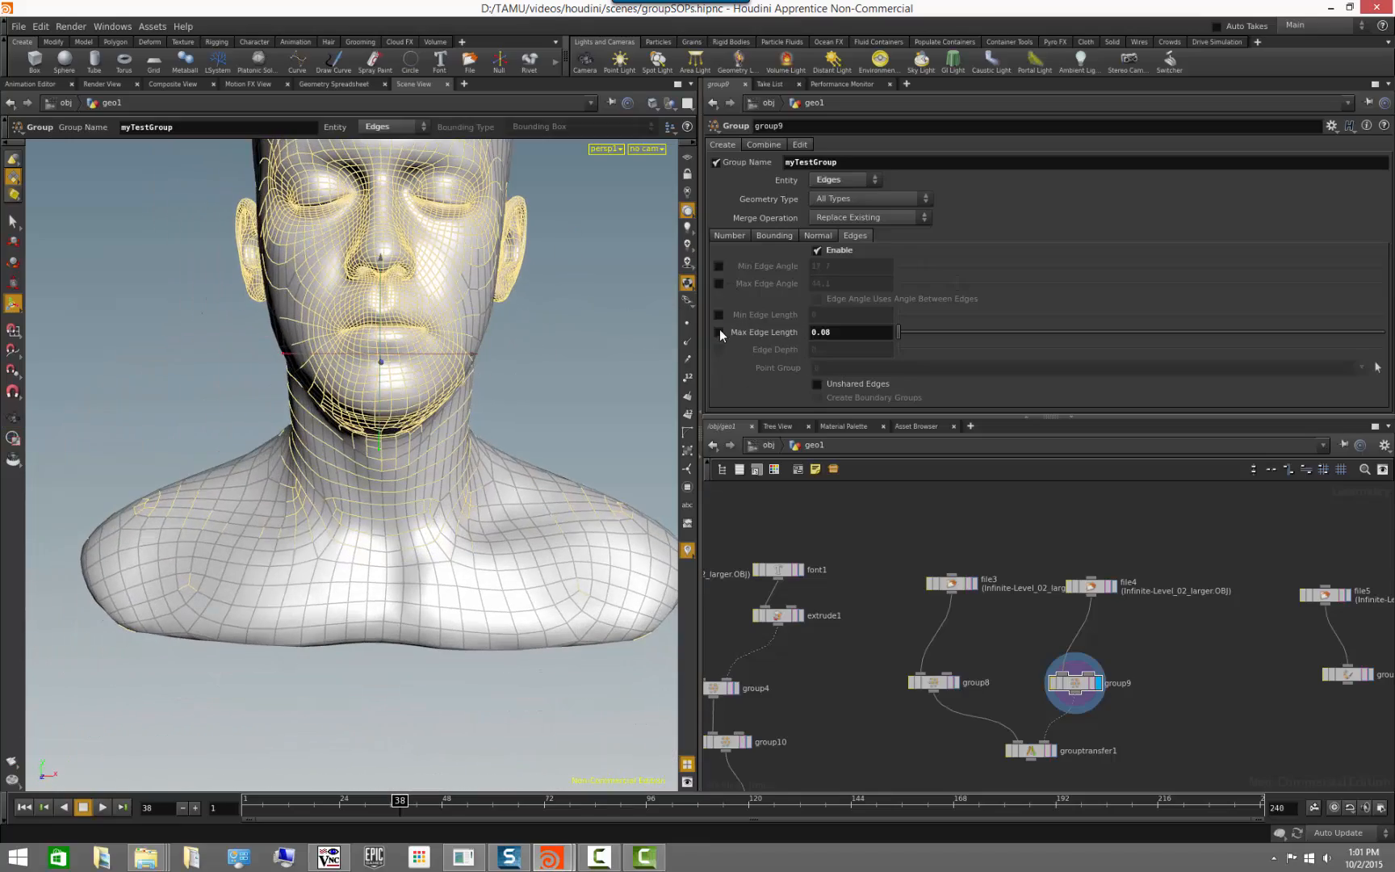
- Try Unshared Edges on group9 in place of the length limit, and go back to the Min Edge Angle criterion alone
left_click(719, 331)
left_click(817, 385)
mouse_move(637, 525)
left_mouse_down("alt")
mouse_move(563, 521)
mouse_move(564, 485)
mouse_move(638, 503)
left_mouse_up("alt")
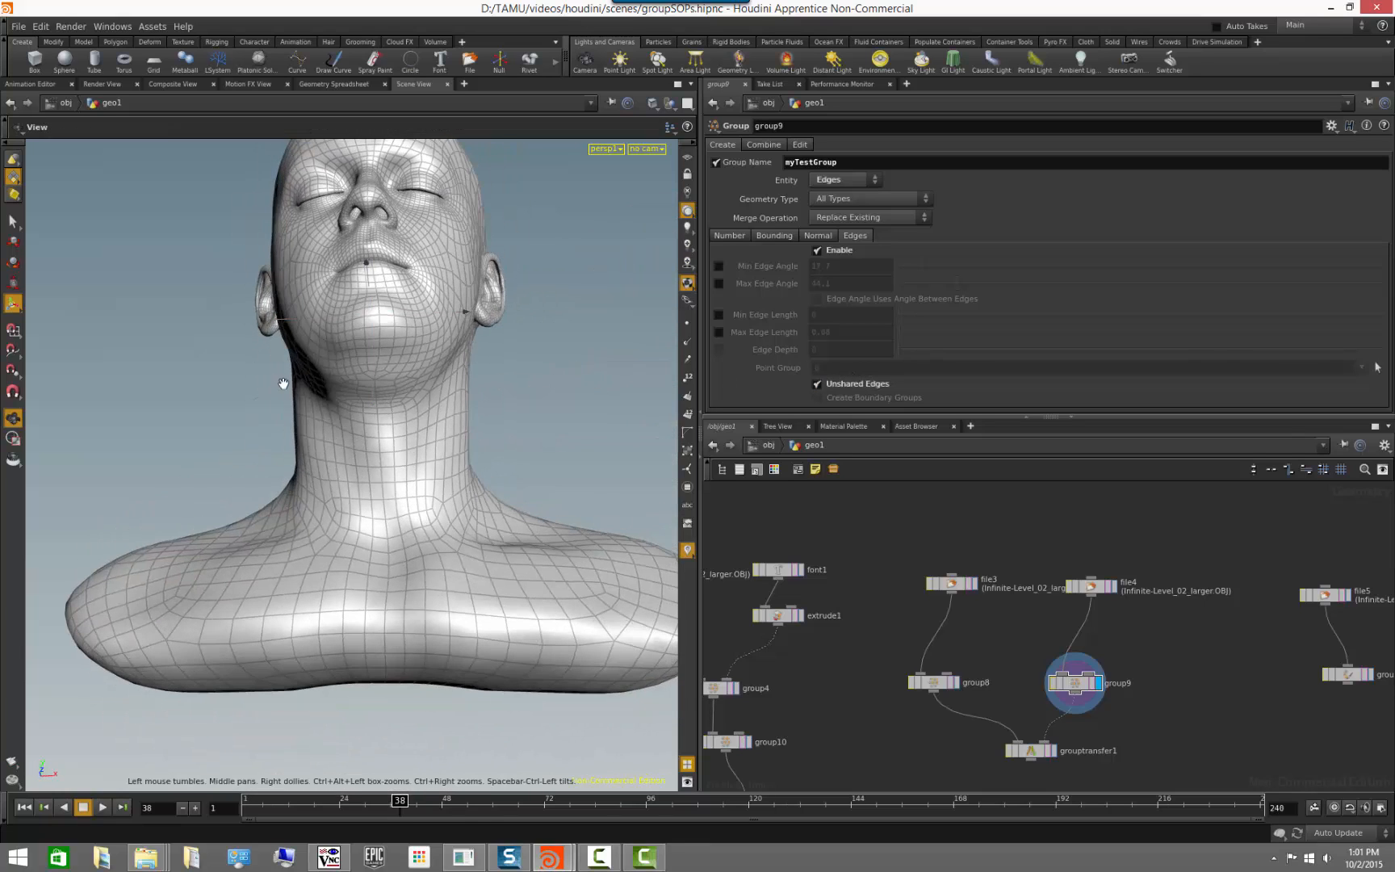
left_click_drag(597, 386, 384, 436, "alt")
middle_click_drag(1171, 688, 1178, 634)
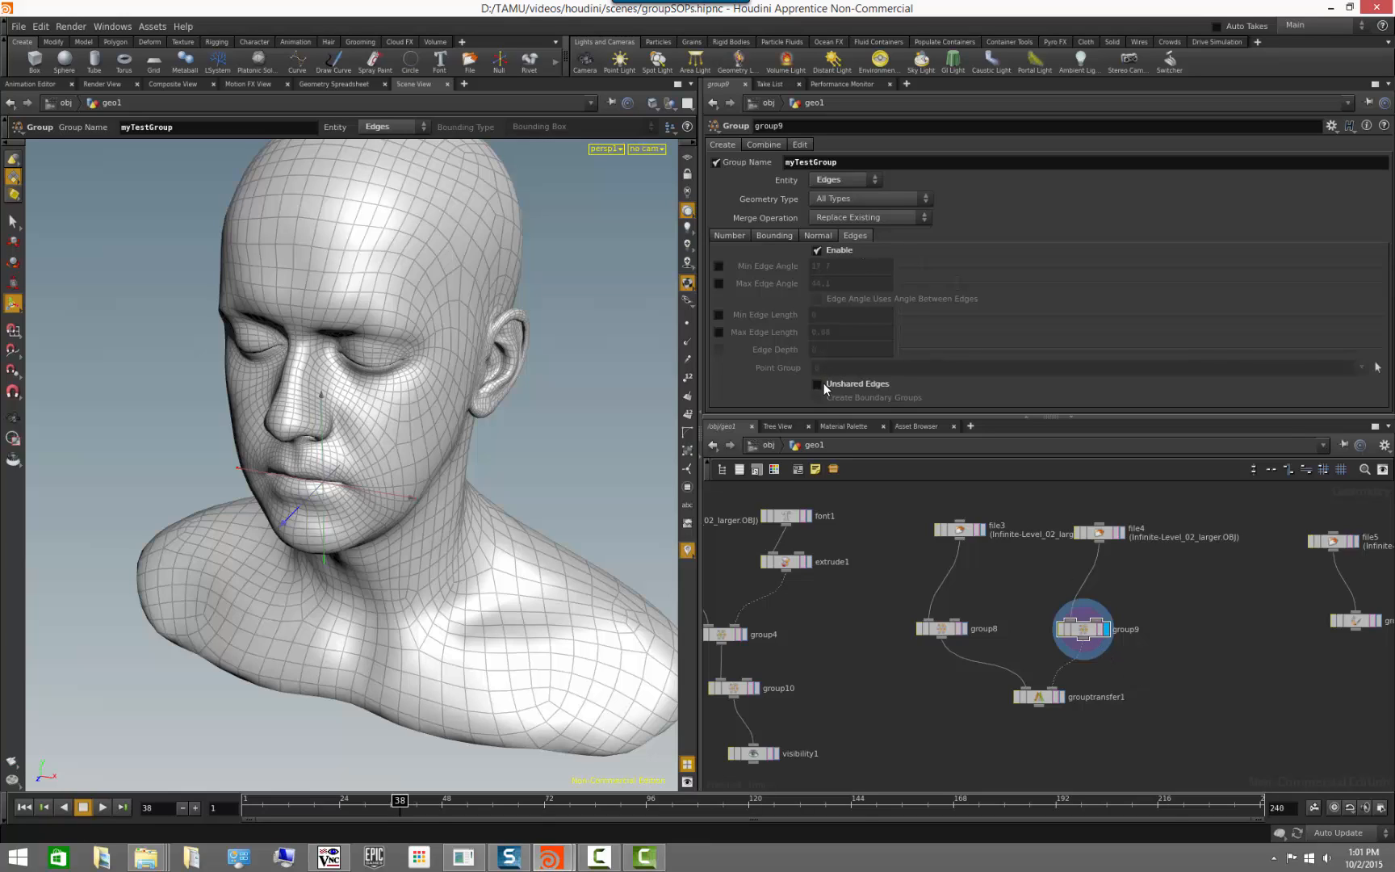
left_click(719, 266)
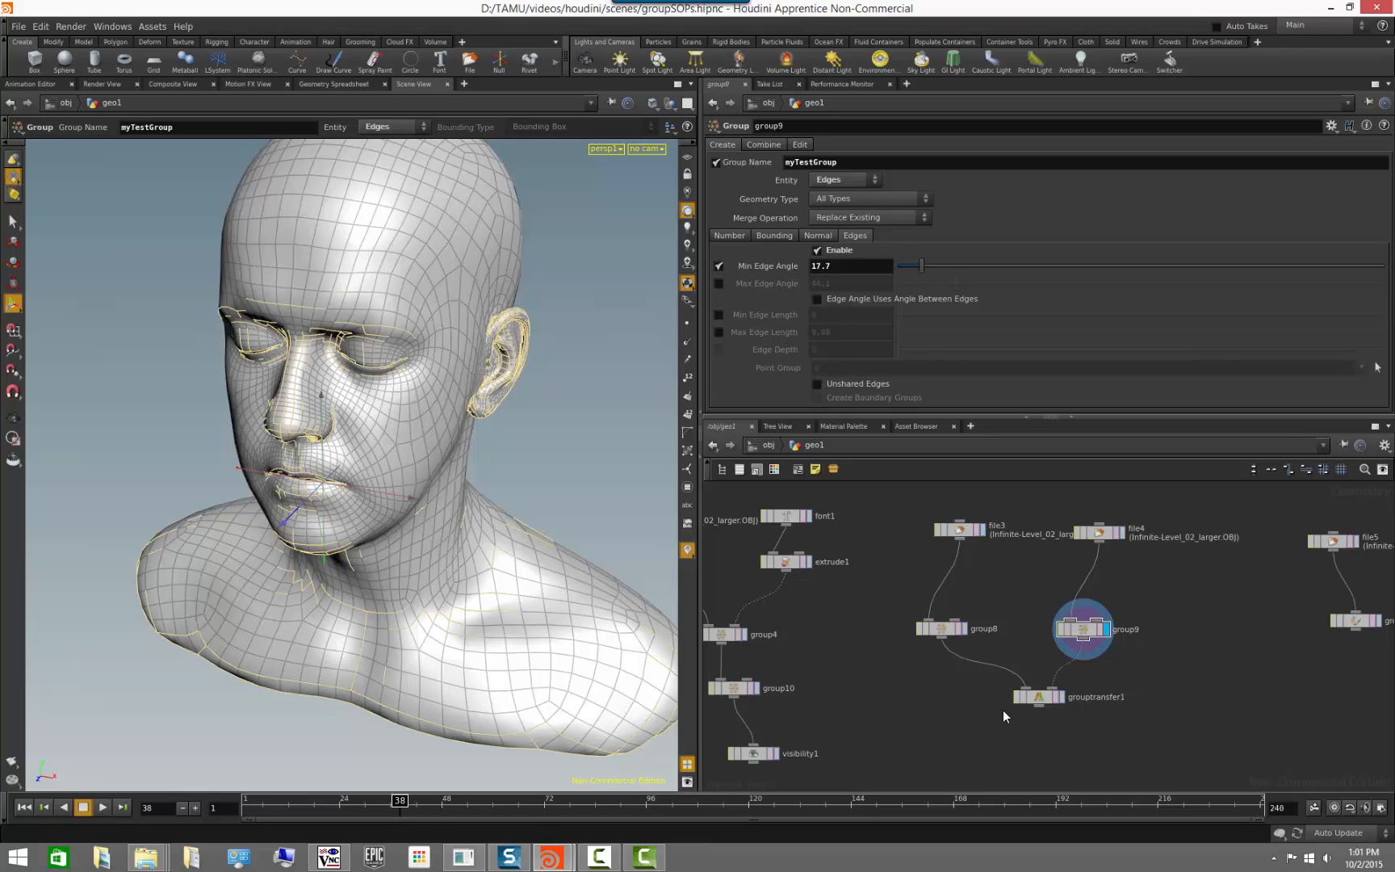
- Display grouptransfer1, set its Edge Groups to myTestGroup, and disable Primitive Groups
left_click(1060, 699)
left_click(1043, 702)
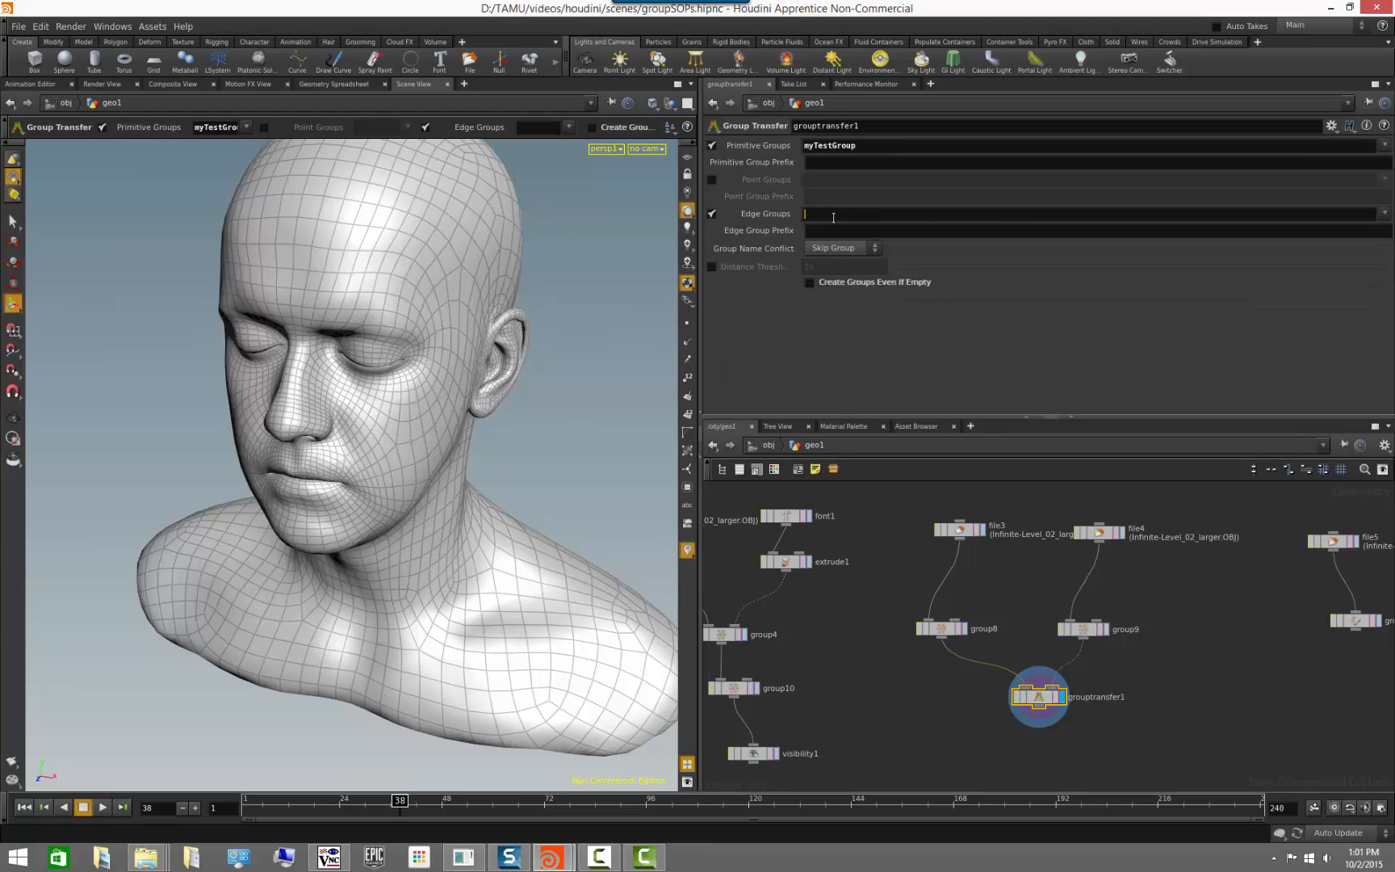
left_click(1384, 214)
left_click(1373, 232)
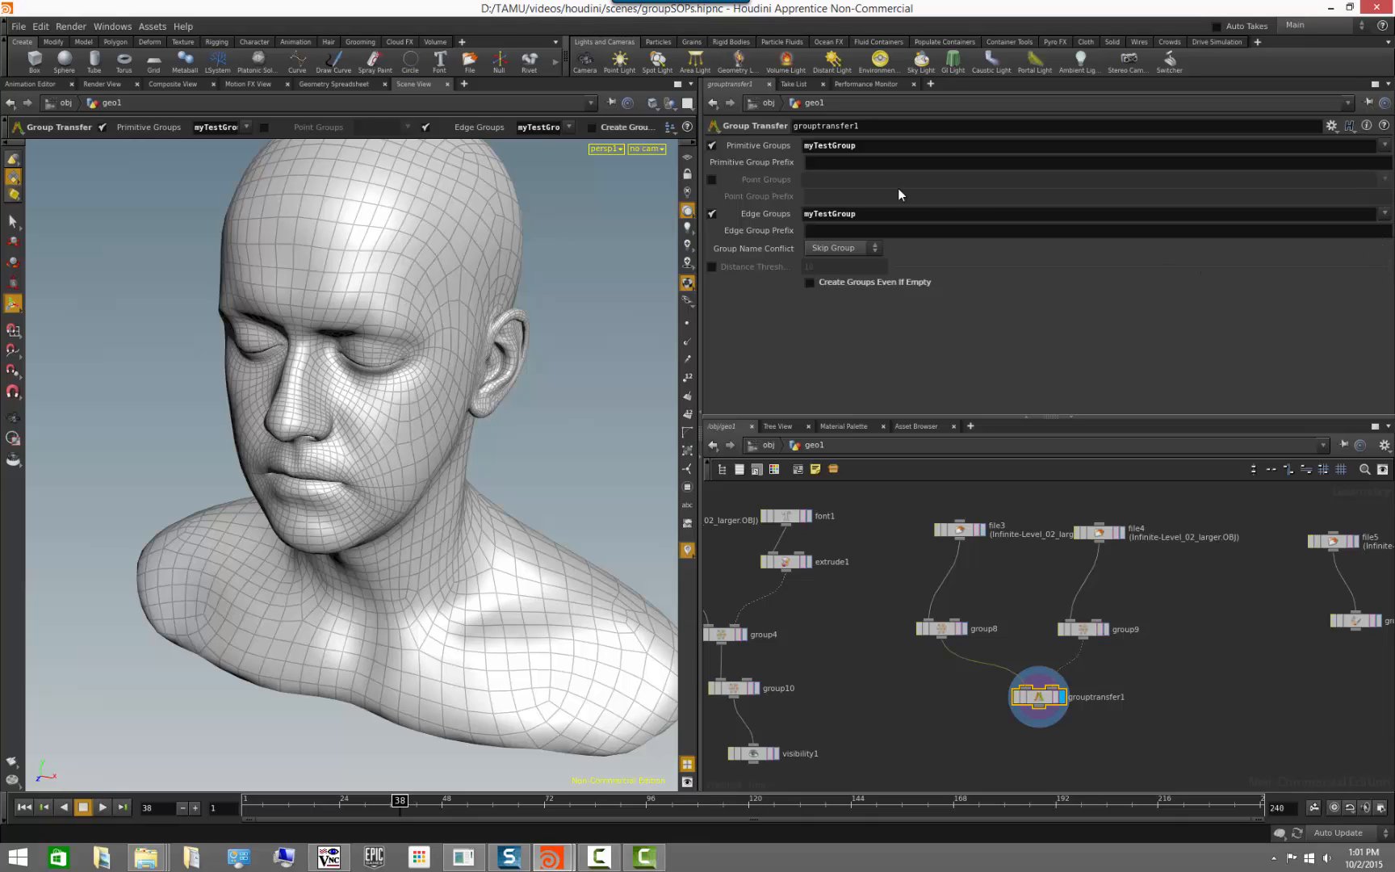
left_click(729, 146)
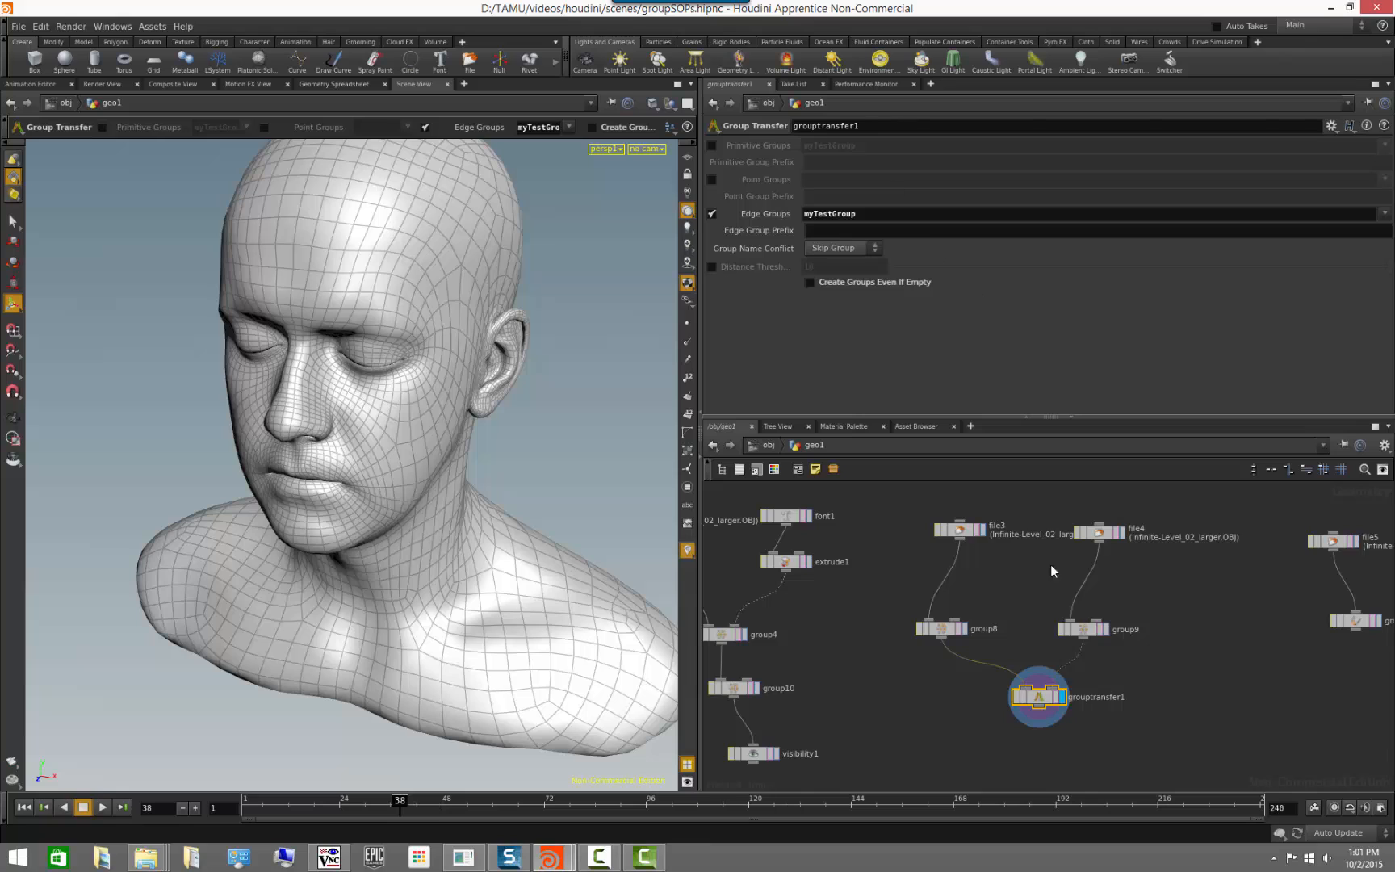
left_click_drag(363, 577, 468, 551, "alt")
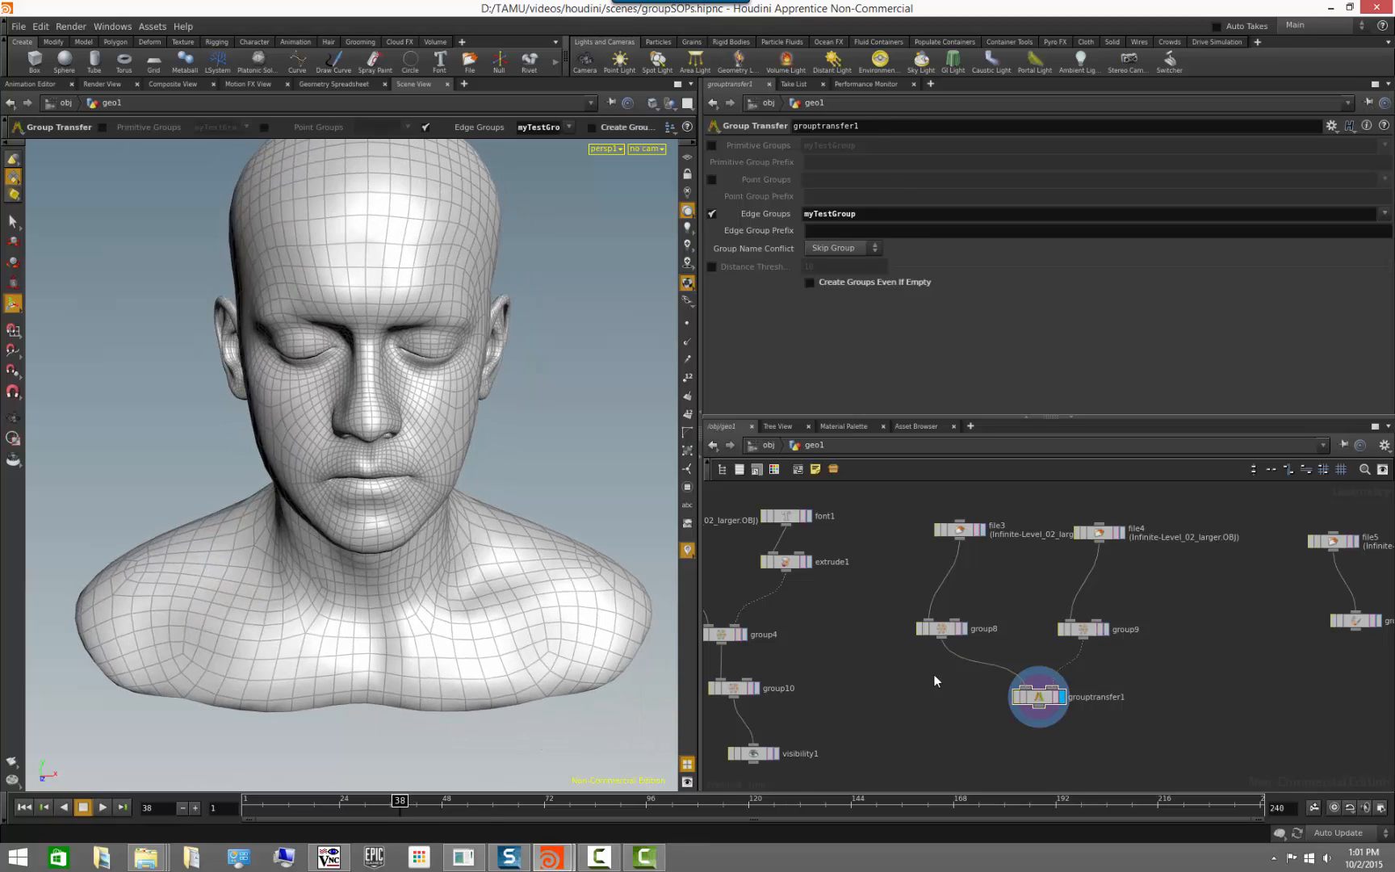
- Display group8 and grouptransfer1 in turn to compare their groups, and reposition the grouptransfer1 node slightly closer to group8
left_click(962, 628)
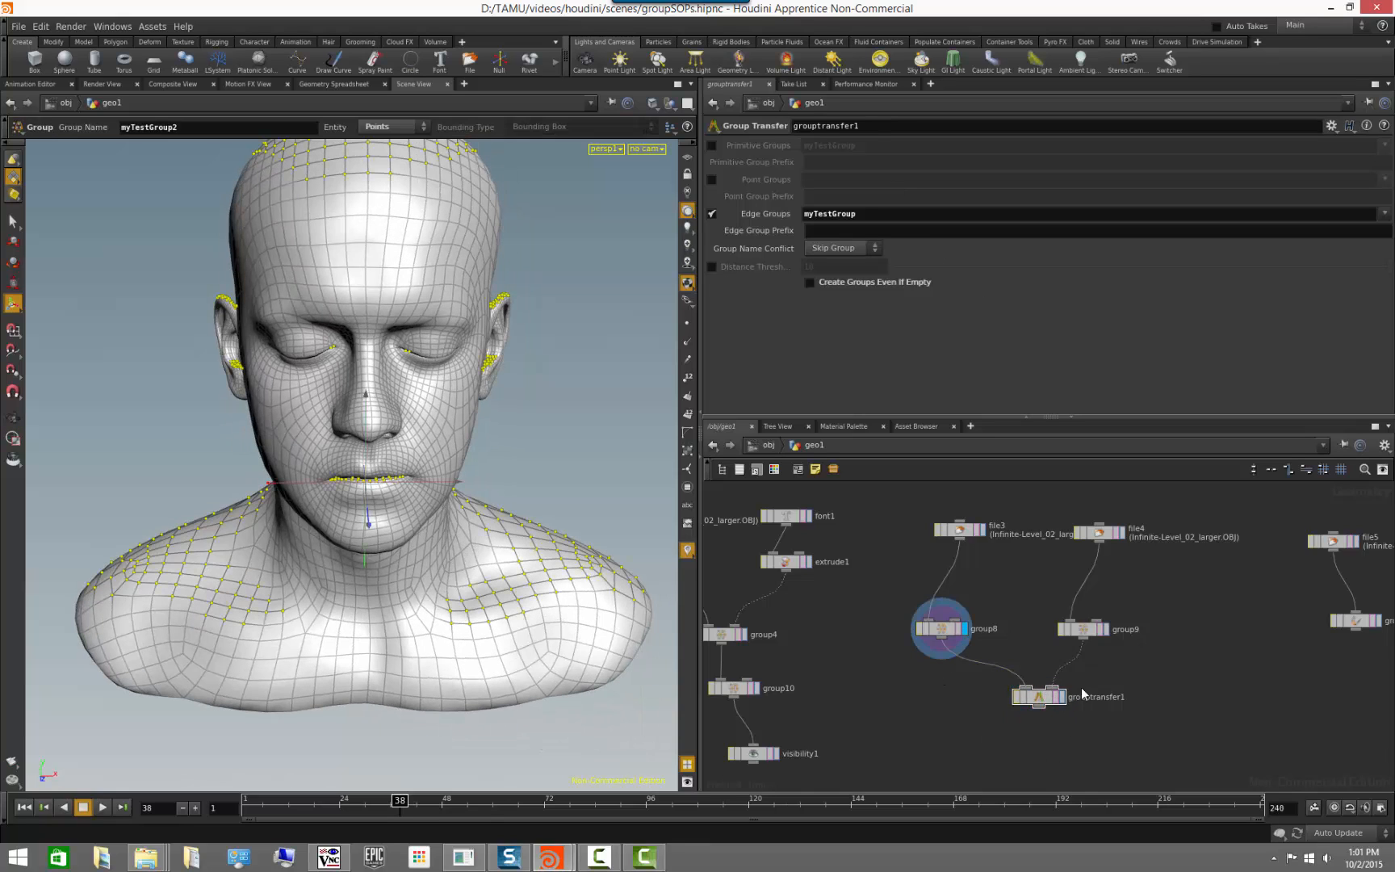
left_click(1063, 698)
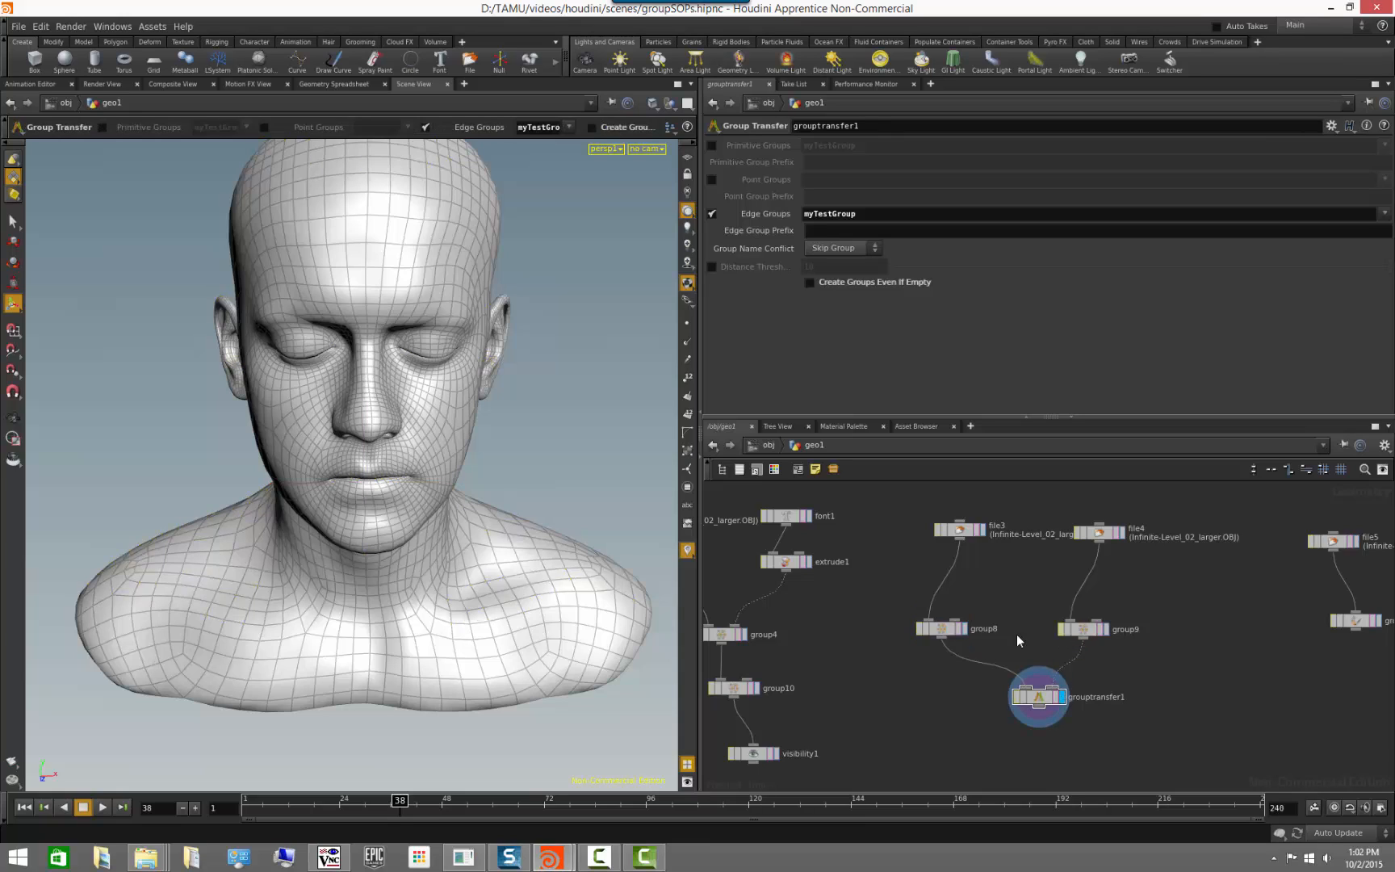
left_click(1039, 699)
middle_click(1042, 702)
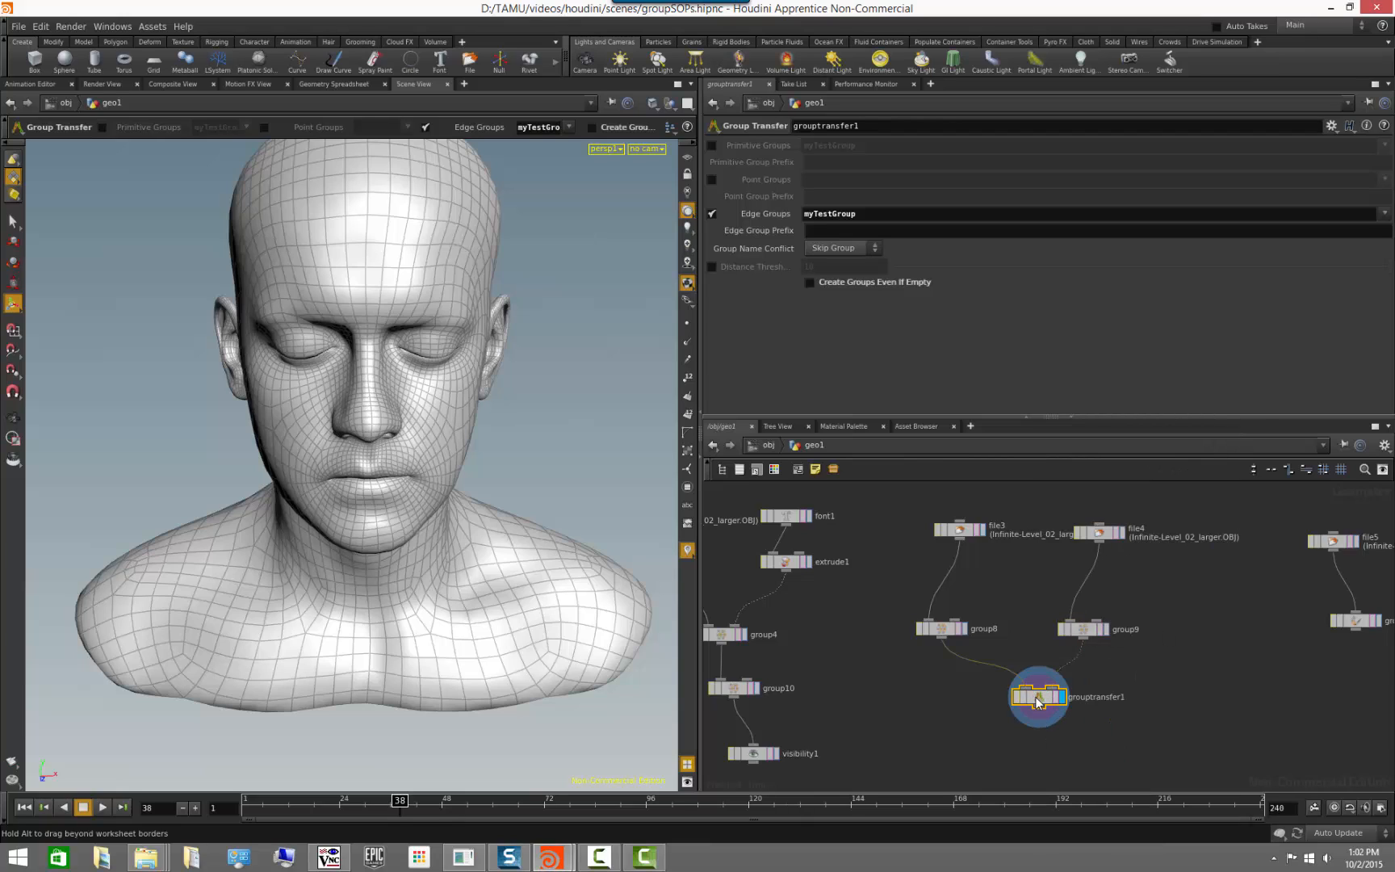
left_click_drag(1038, 698, 998, 713)
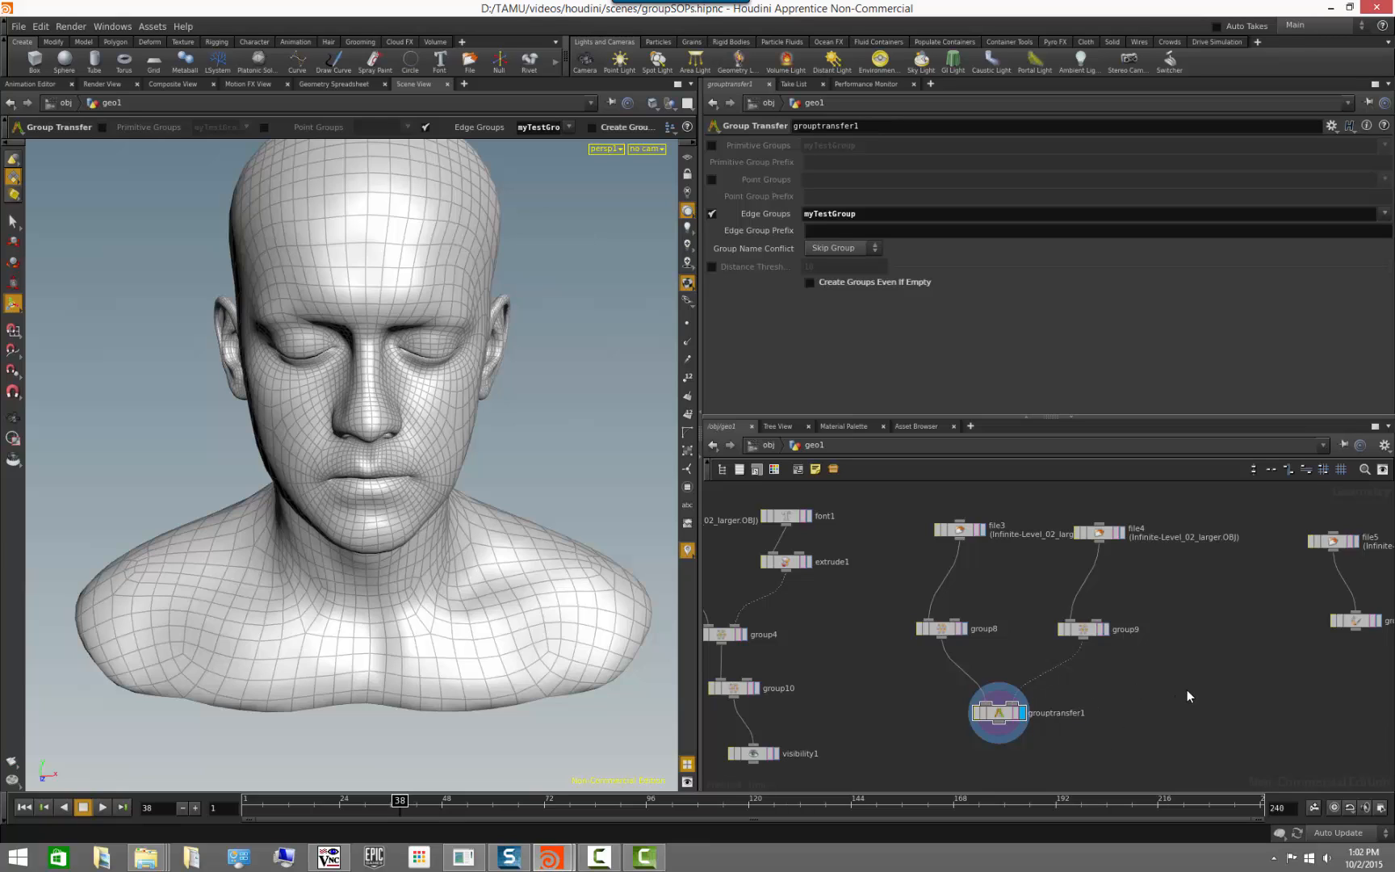
- Display file5 and grouppaint1 in turn, and select grouppaint1 to show its Group Paint parameters
middle_click_drag(1186, 691, 1123, 684)
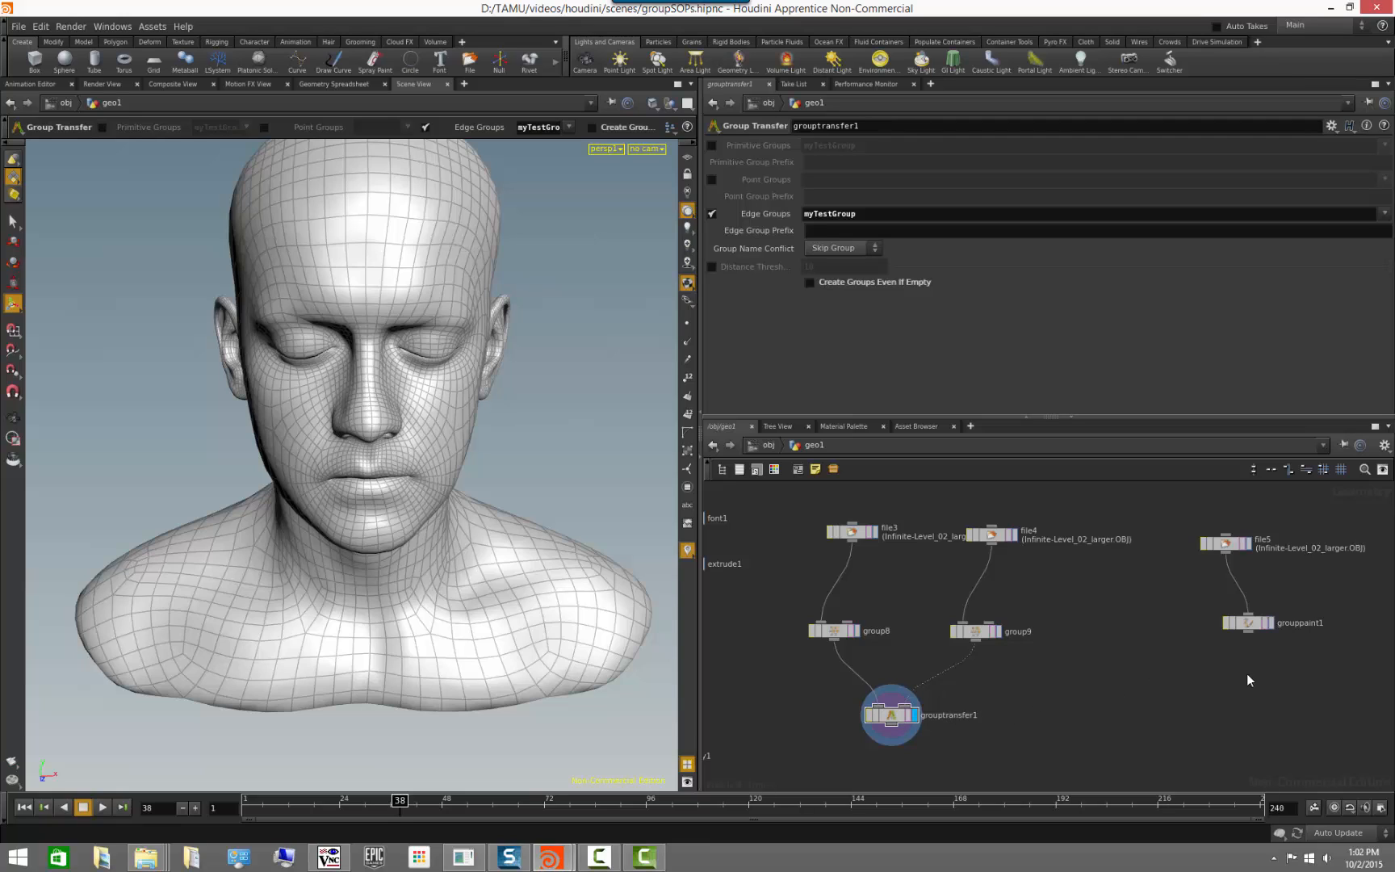
middle_click_drag(1249, 681, 1037, 720)
scroll(1115, 658, "up", 3)
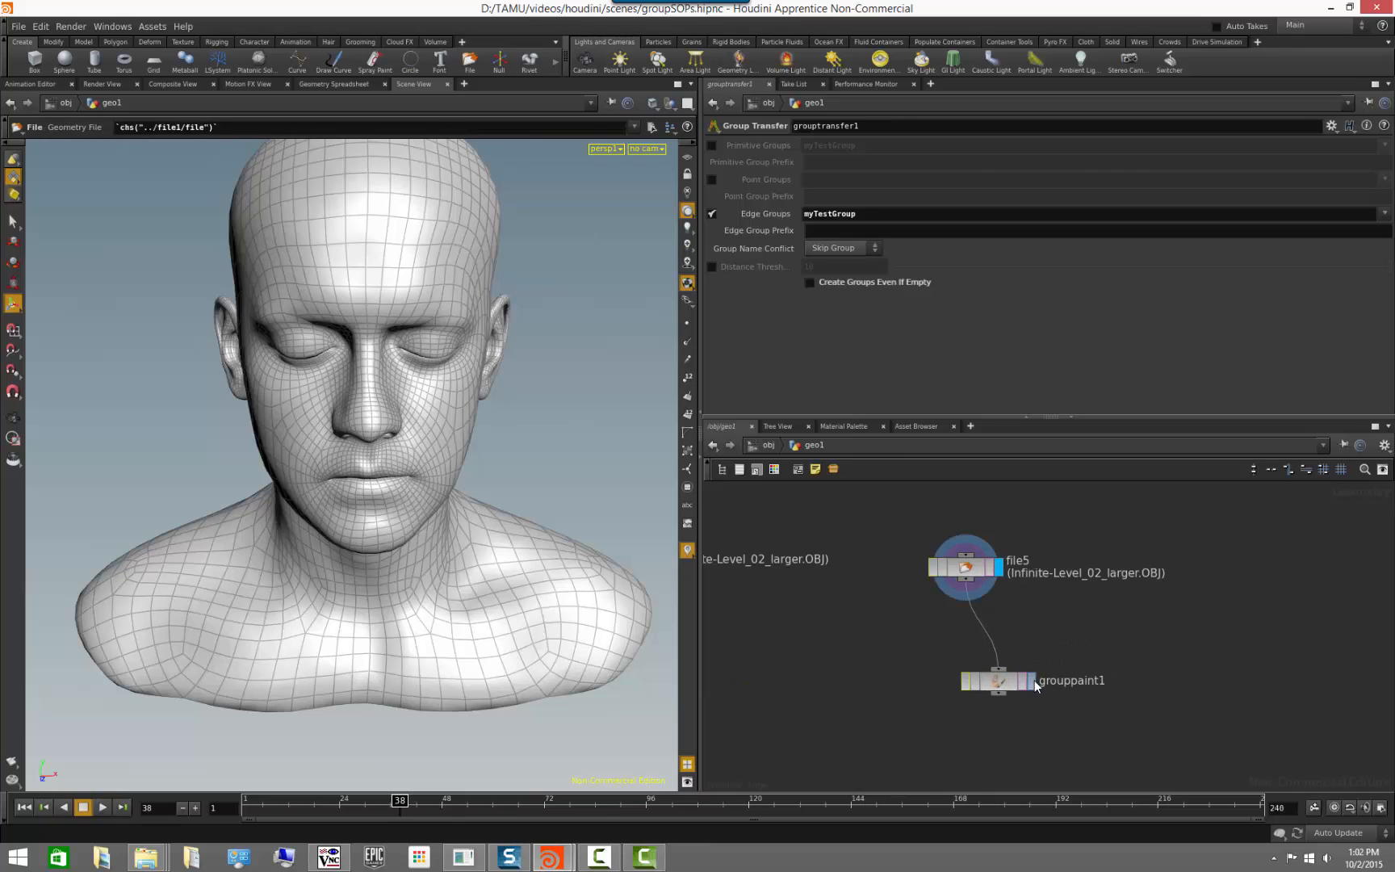
left_click(1032, 683)
left_click(1006, 685)
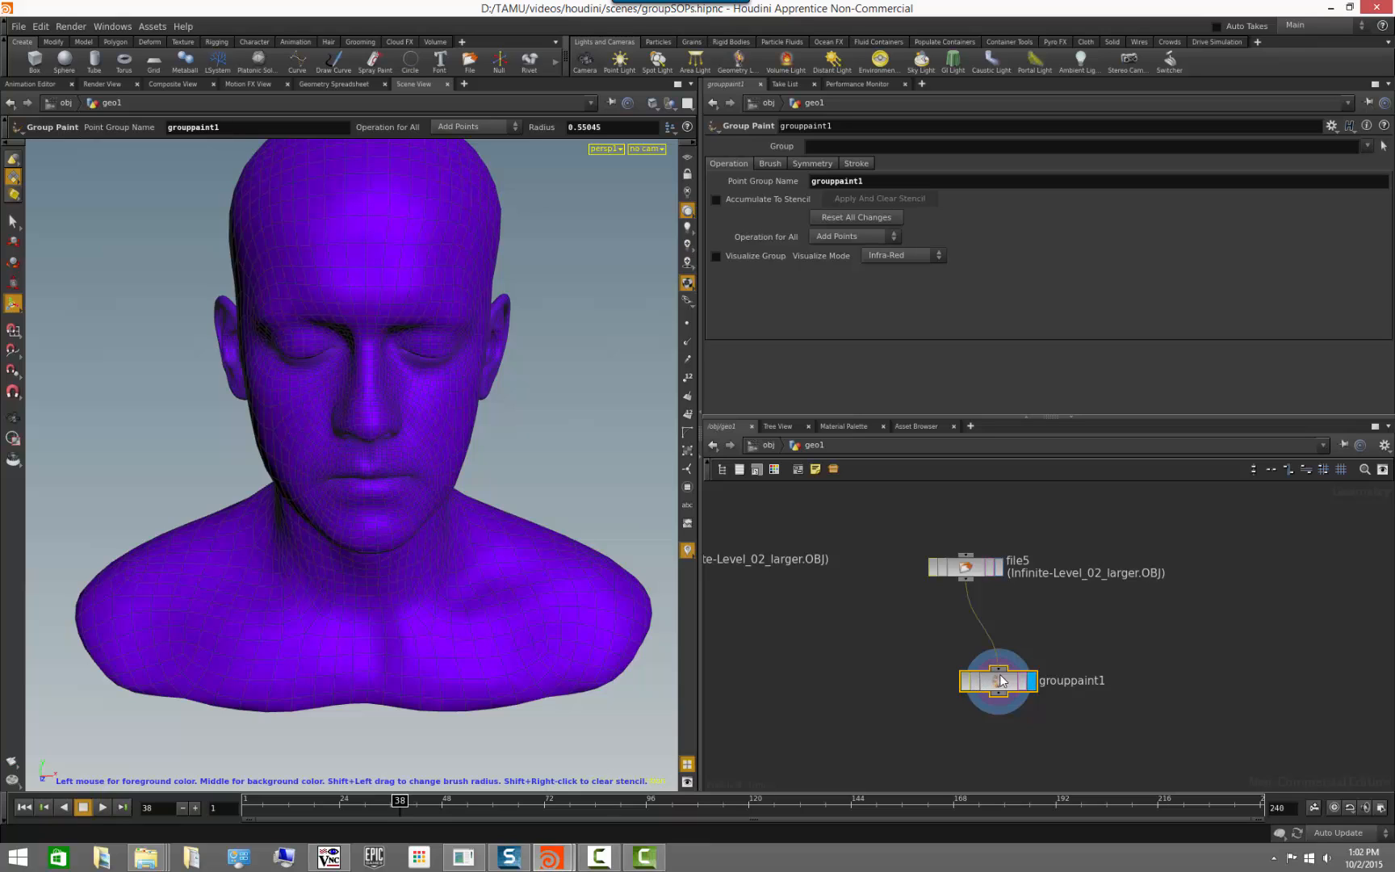
- Undo a trial brush stroke, reduce the brush radius to 0.248318, and paint the points over one half of the face and forehead
mouse_move(457, 585)
left_mouse_down()
mouse_move(388, 515)
mouse_move(390, 430)
mouse_move(447, 578)
mouse_move(511, 599)
left_mouse_up()
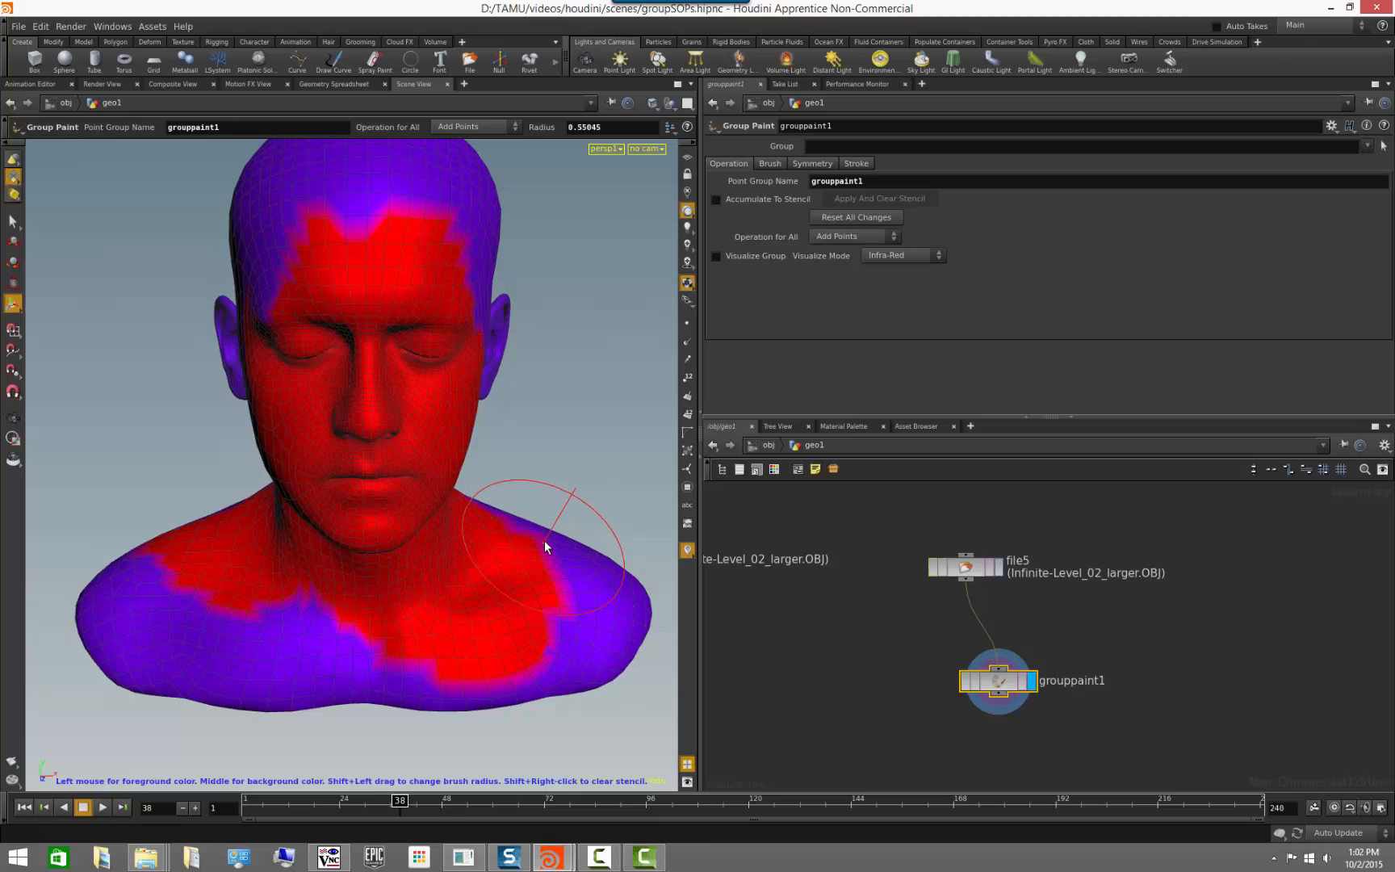
key("ctrl+z")
scroll(403, 521, "down", 5)
scroll(403, 527, "down", 3)
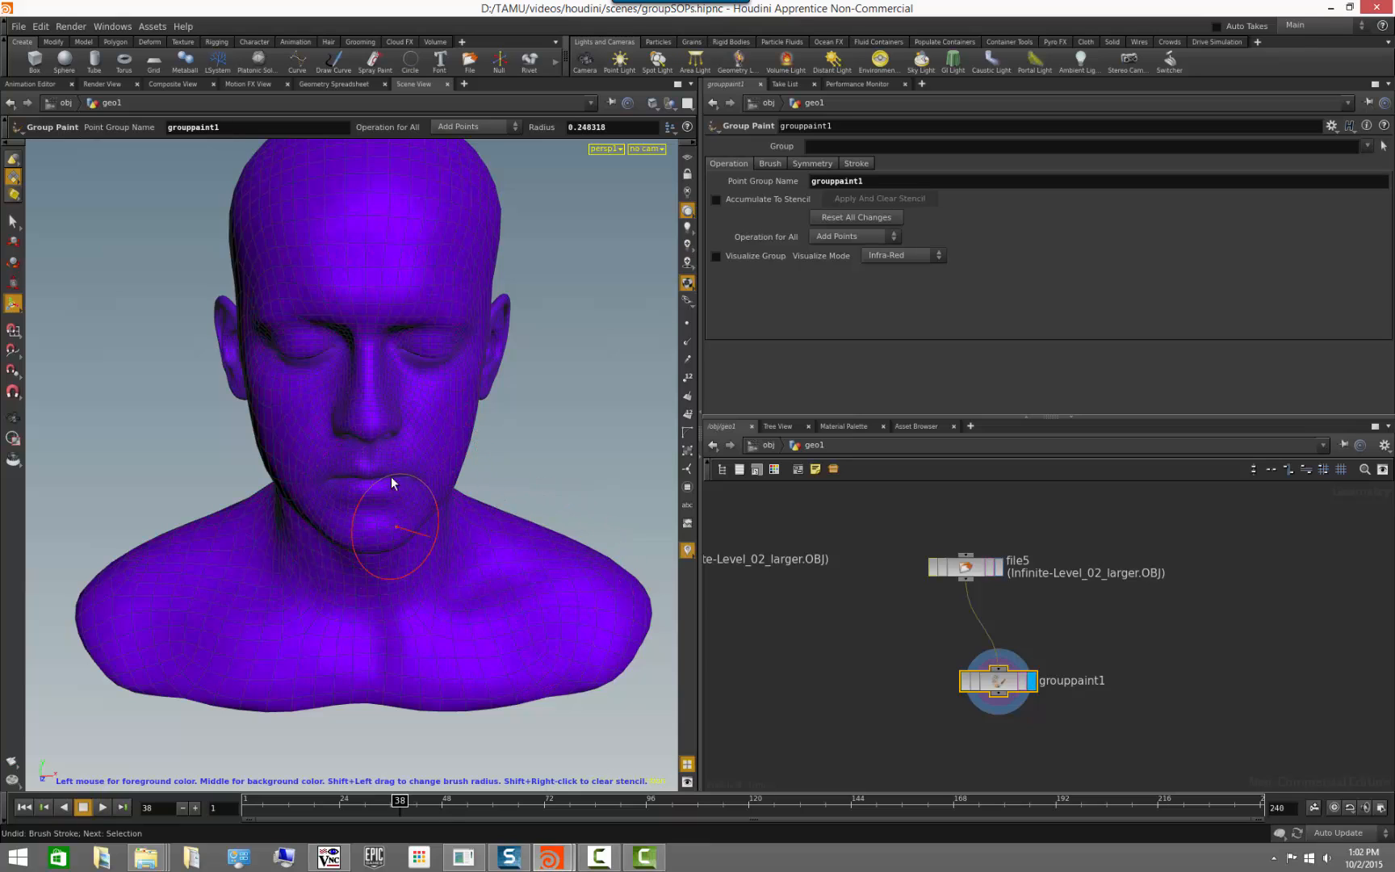
mouse_move(392, 494)
left_mouse_down()
mouse_move(416, 388)
mouse_move(419, 234)
mouse_move(376, 186)
left_mouse_up()
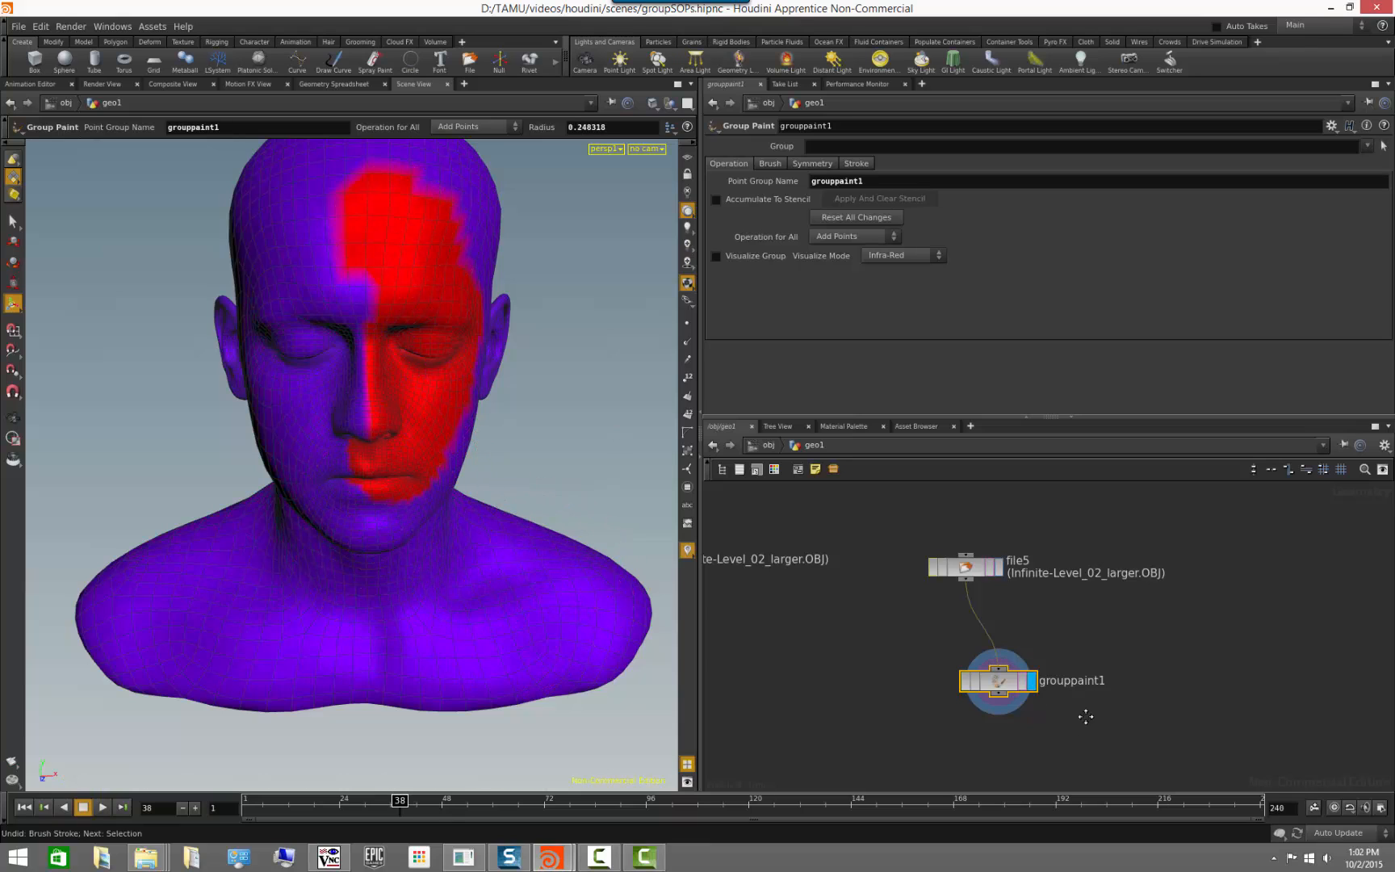
middle_click_drag(1085, 716, 1010, 638)
left_click(922, 616)
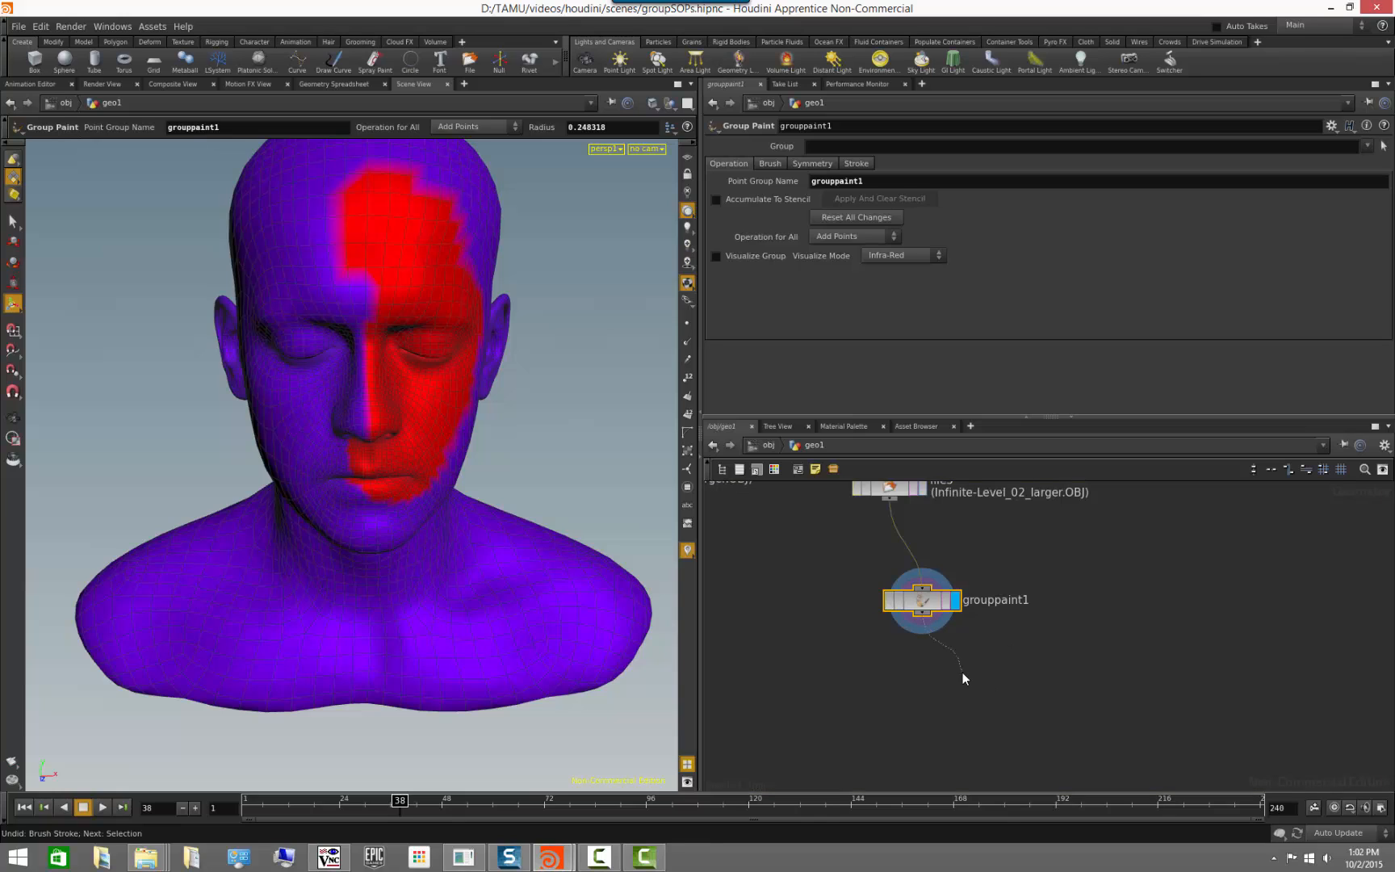
left_click(963, 678)
type("blast")
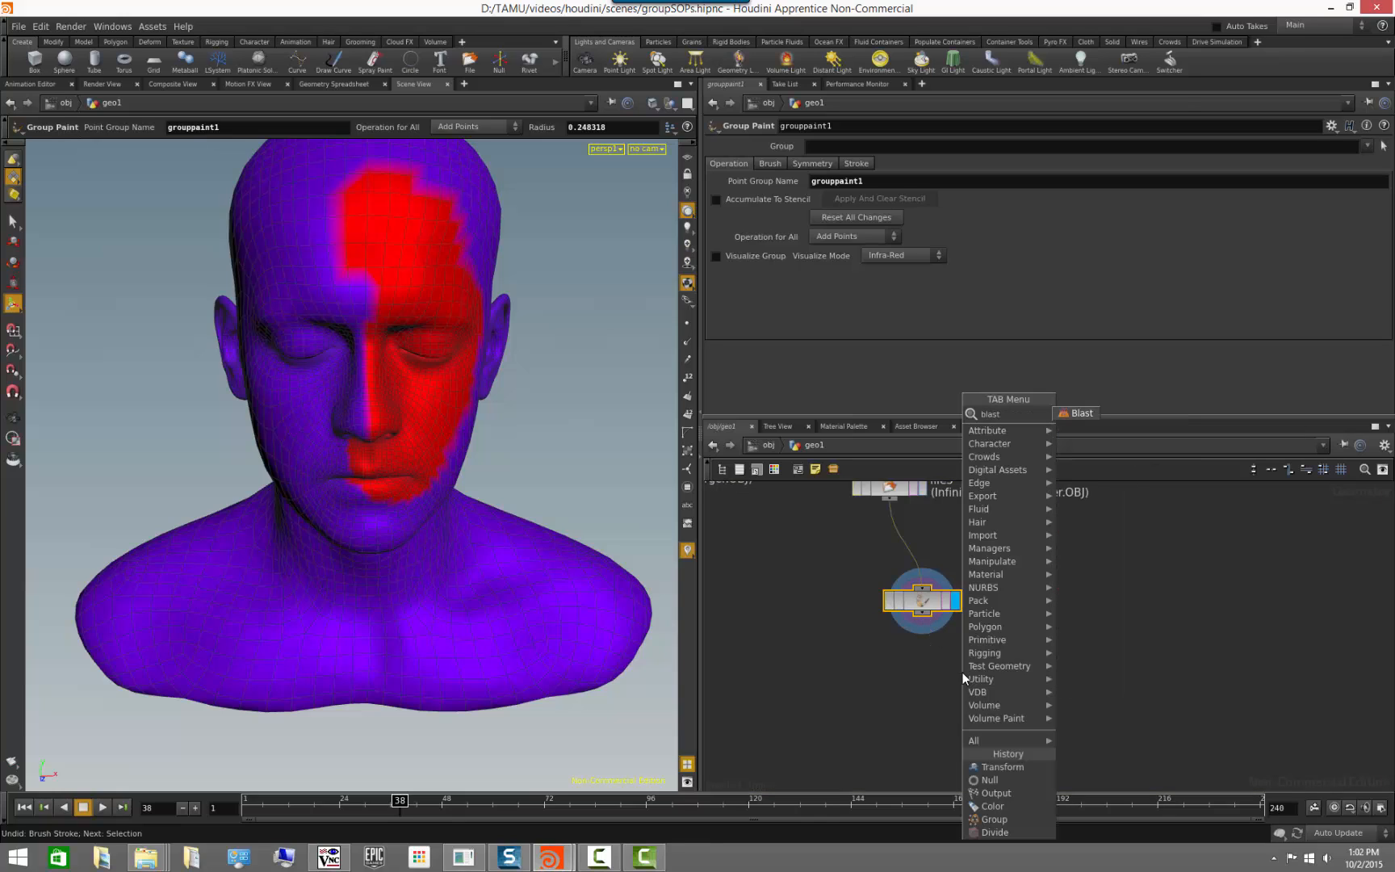
key("Escape")
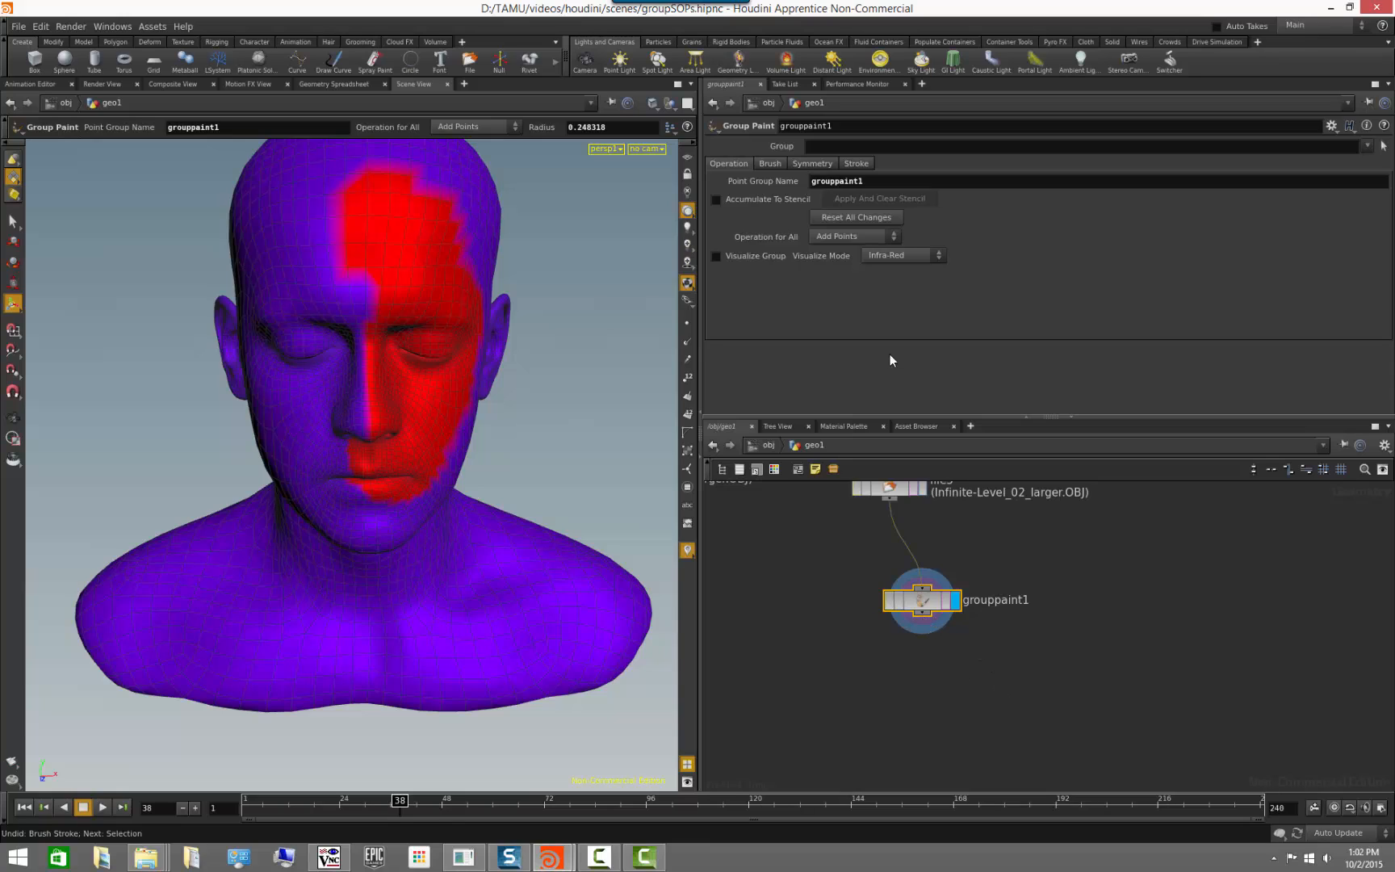
- Add a Peak node below grouppaint1, with grouppaint1 as its input
left_click(980, 725)
key("Tab")
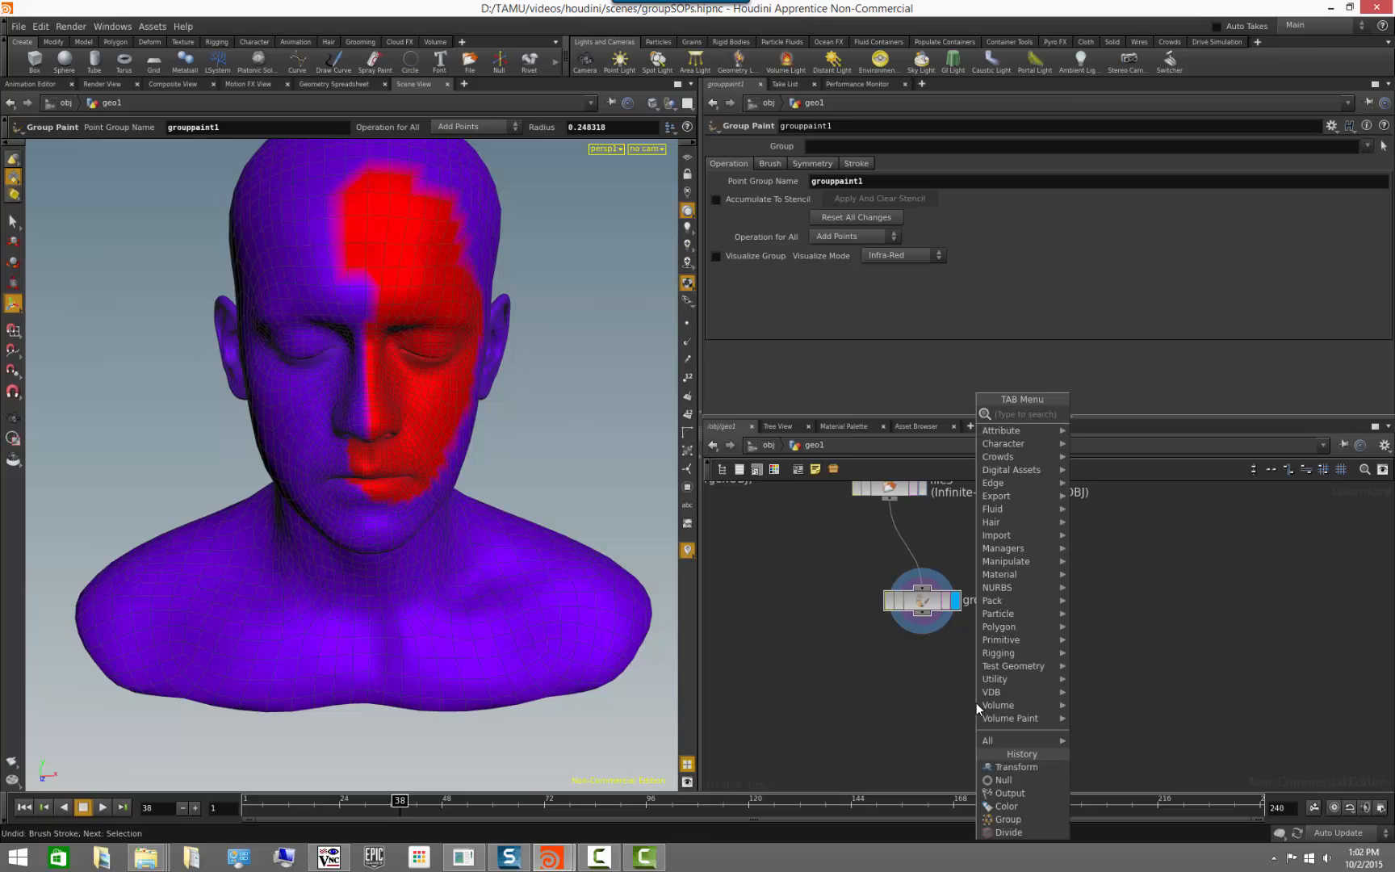
type("peak")
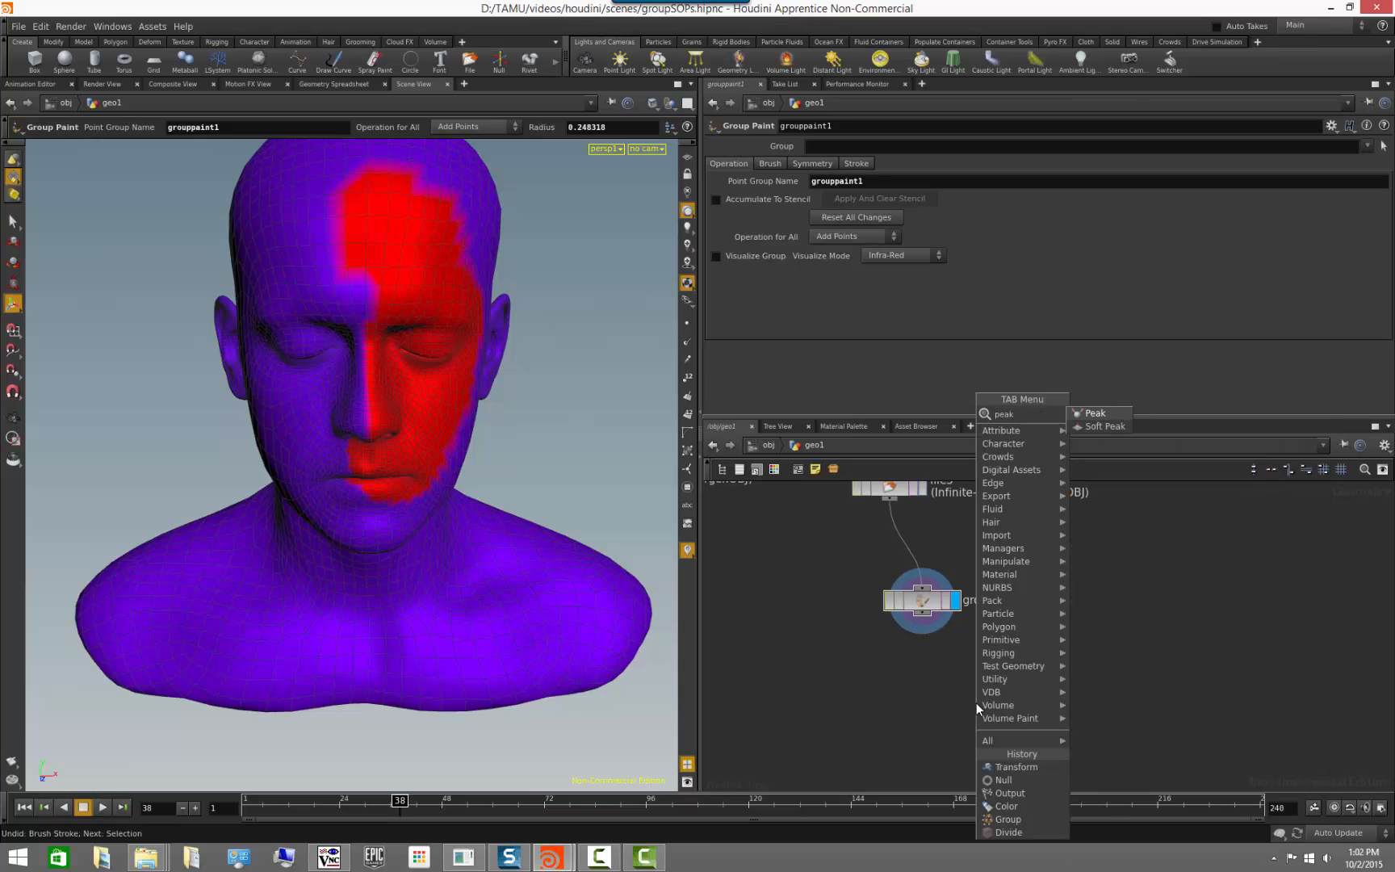
key("Return")
left_click(976, 702)
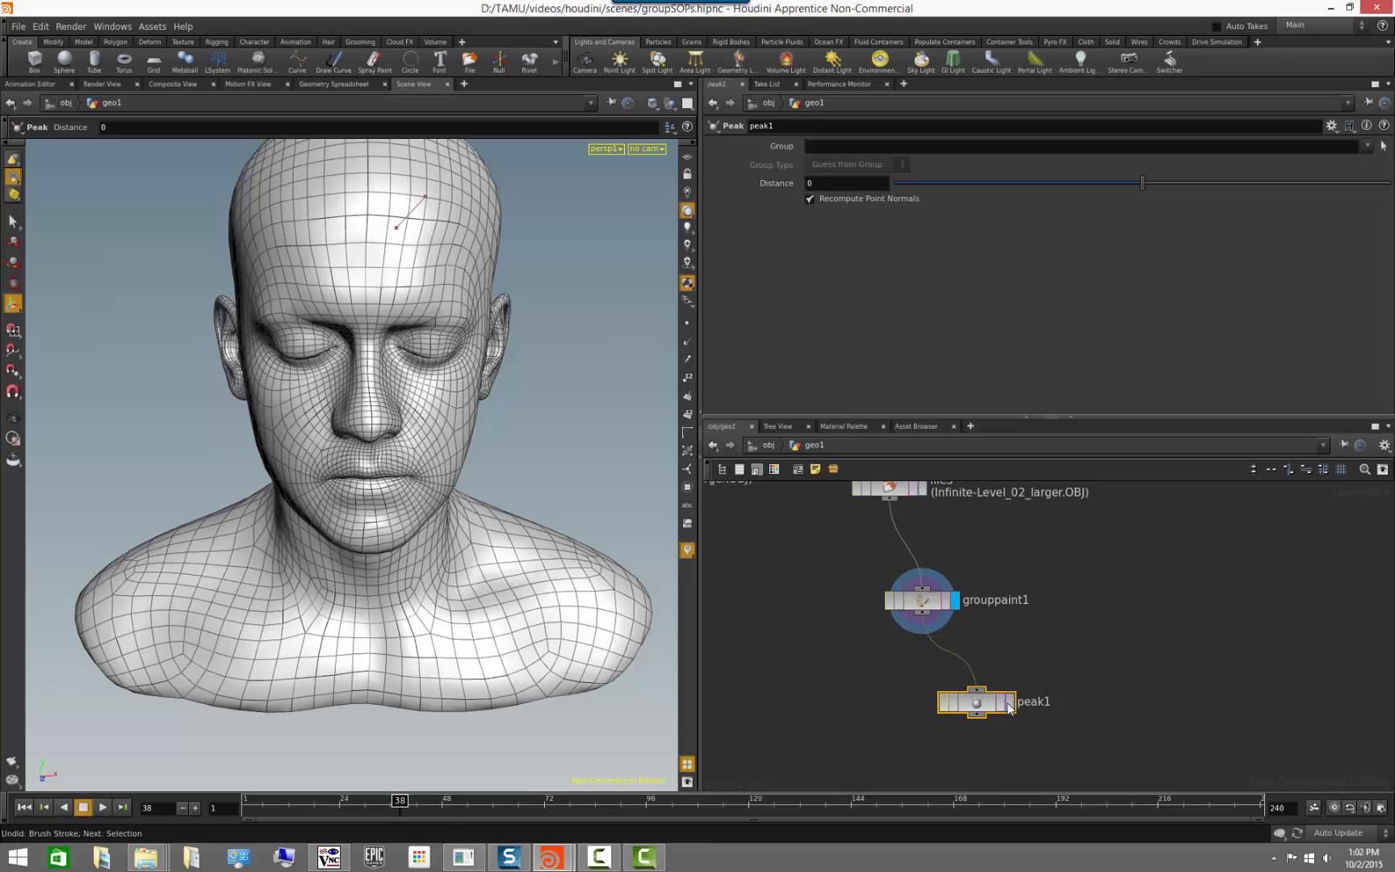
- Display peak1, restrict it to the grouppaint1 group, and set the peak distance to 0.25
left_click(1009, 704)
left_click(1368, 145)
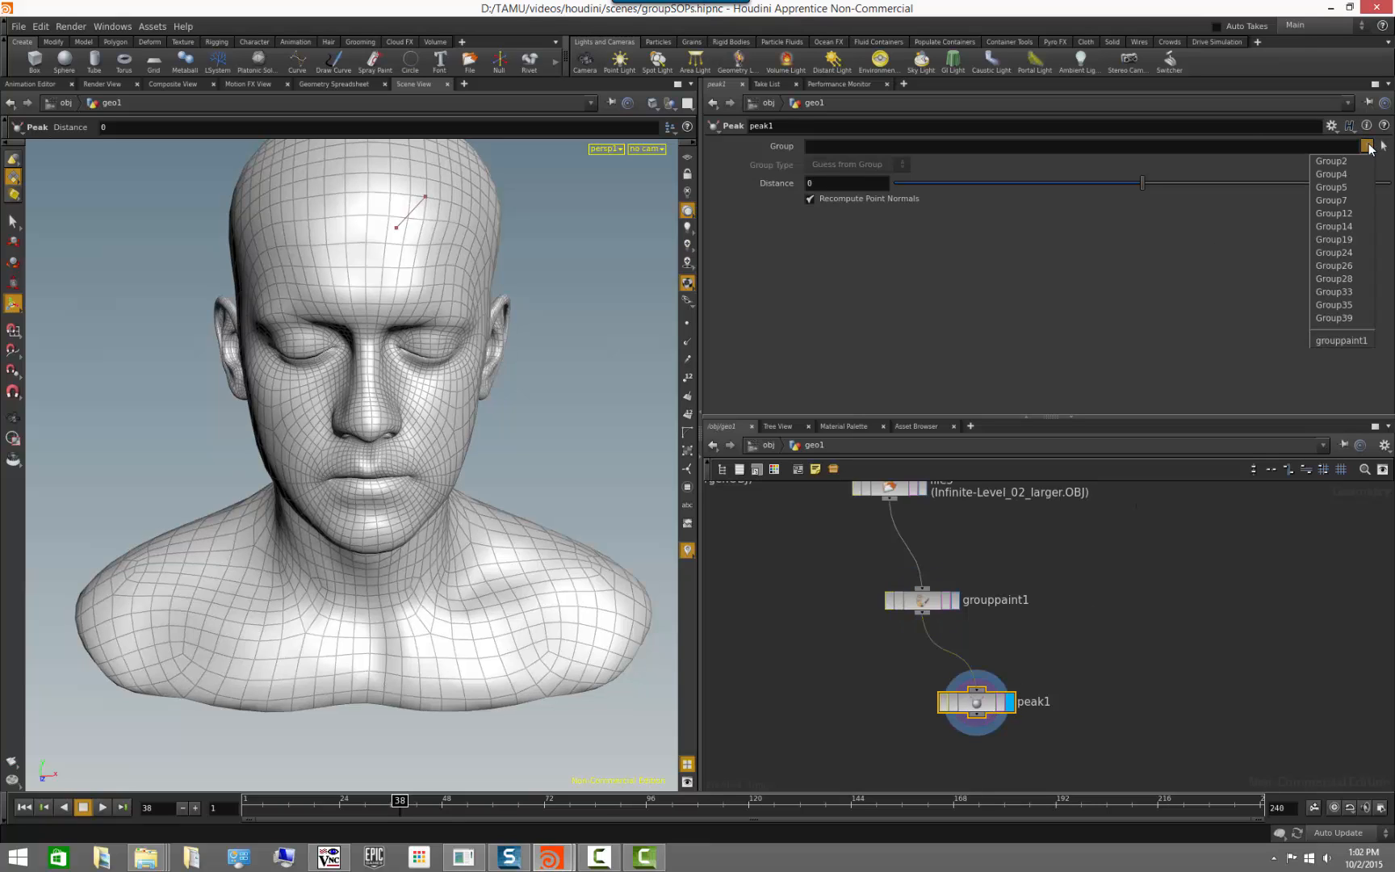
left_click(1340, 340)
left_click(920, 600)
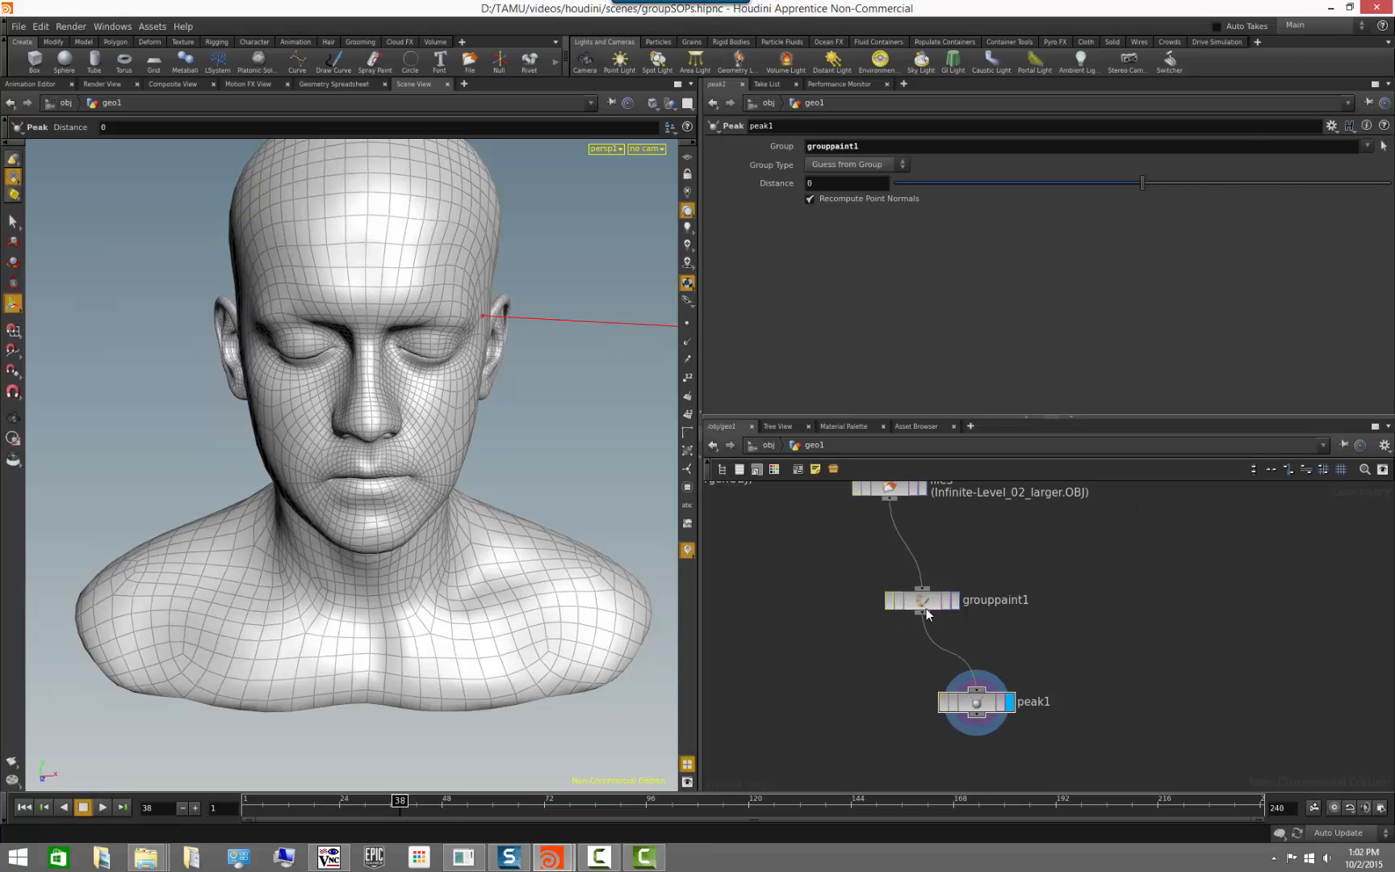
left_click(1009, 710)
left_click_drag(1145, 186, 1150, 191)
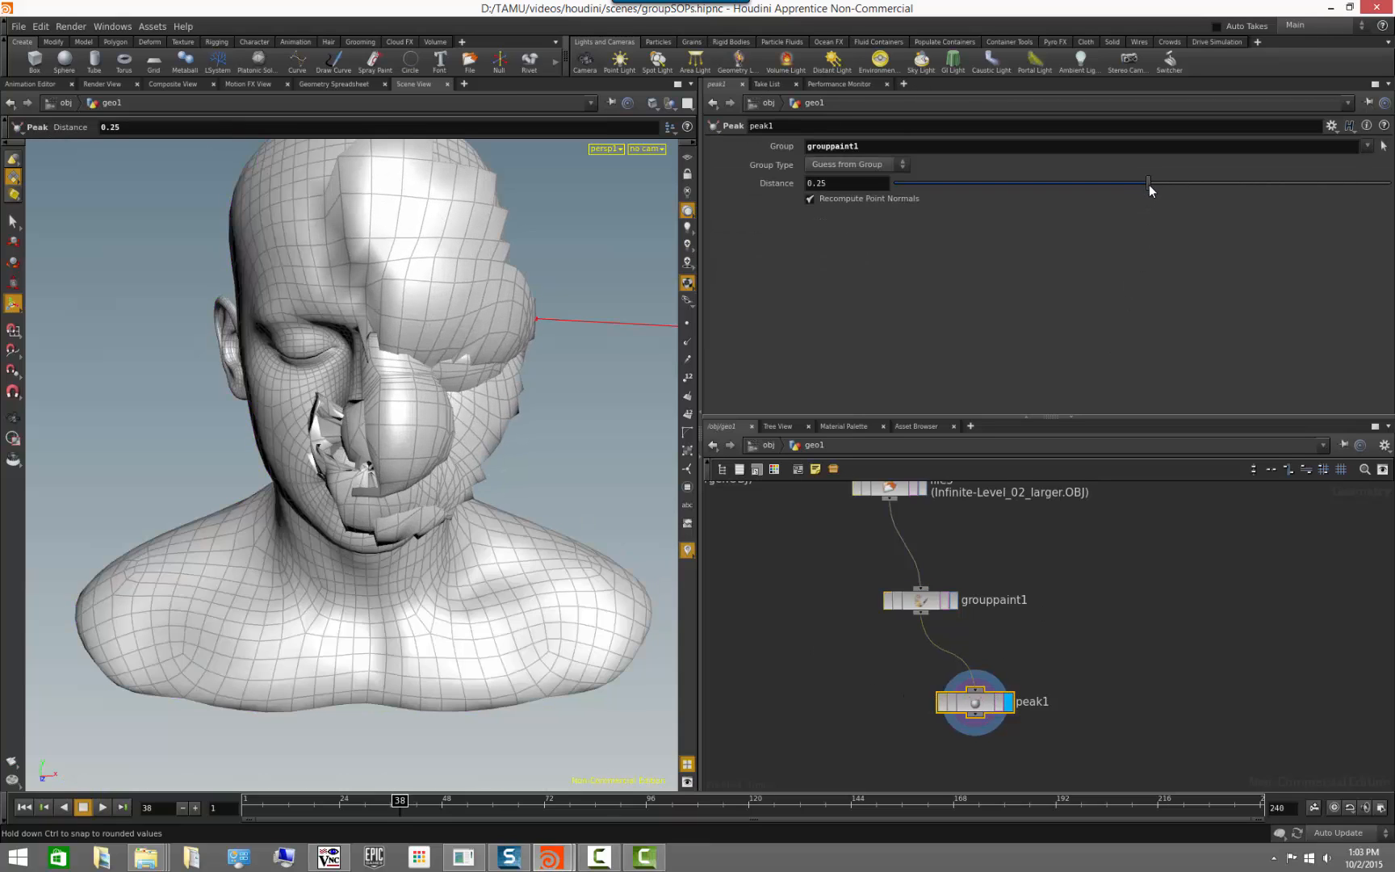
- Select grouppaint1 and paint the points over the other half of the face and across the upper chest into its group
left_click(917, 597)
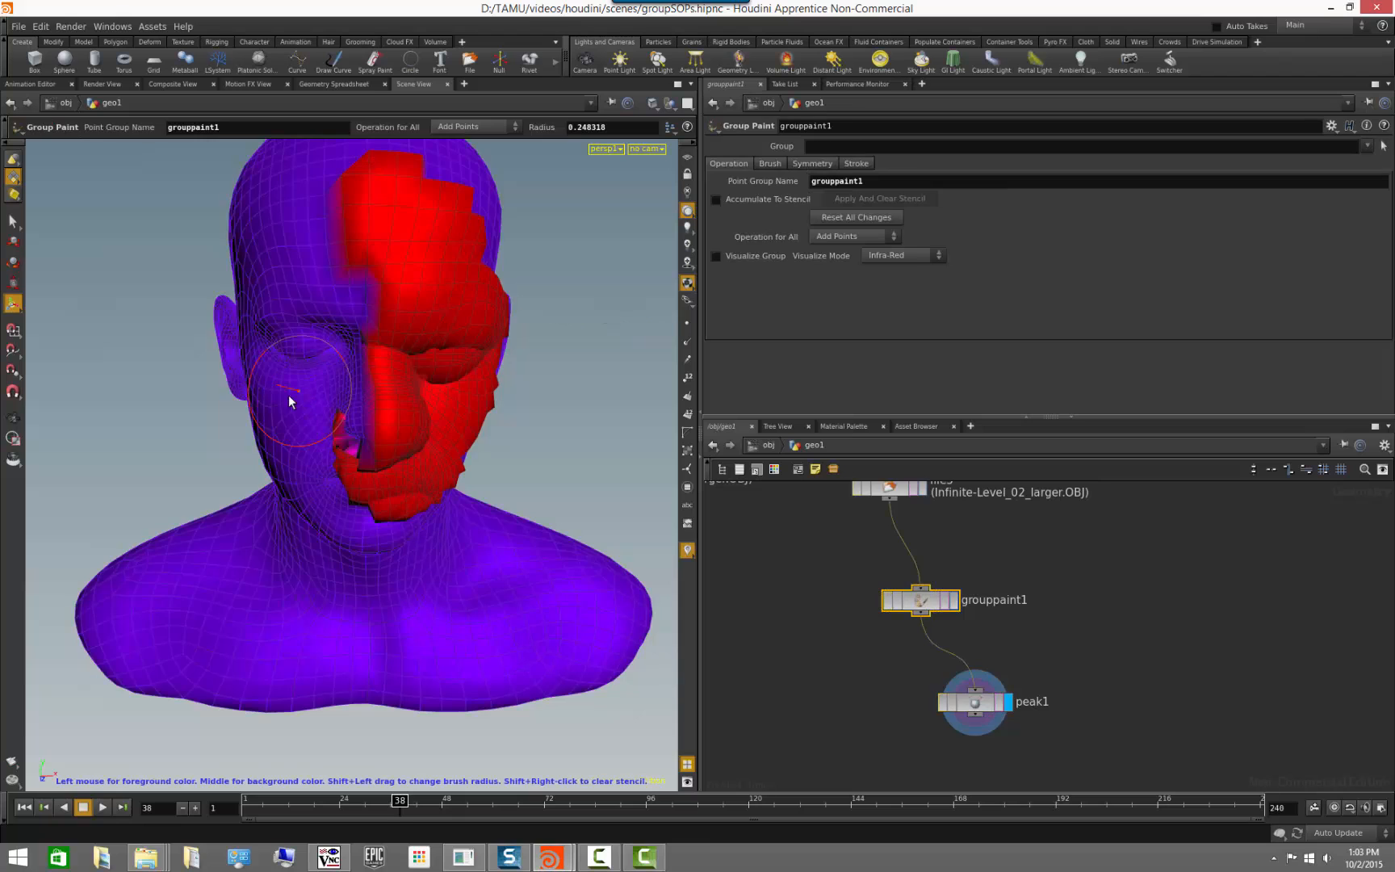
mouse_move(290, 401)
left_mouse_down()
mouse_move(274, 406)
mouse_move(280, 466)
mouse_move(285, 266)
mouse_move(335, 310)
left_mouse_up()
left_click_drag(265, 632, 588, 626)
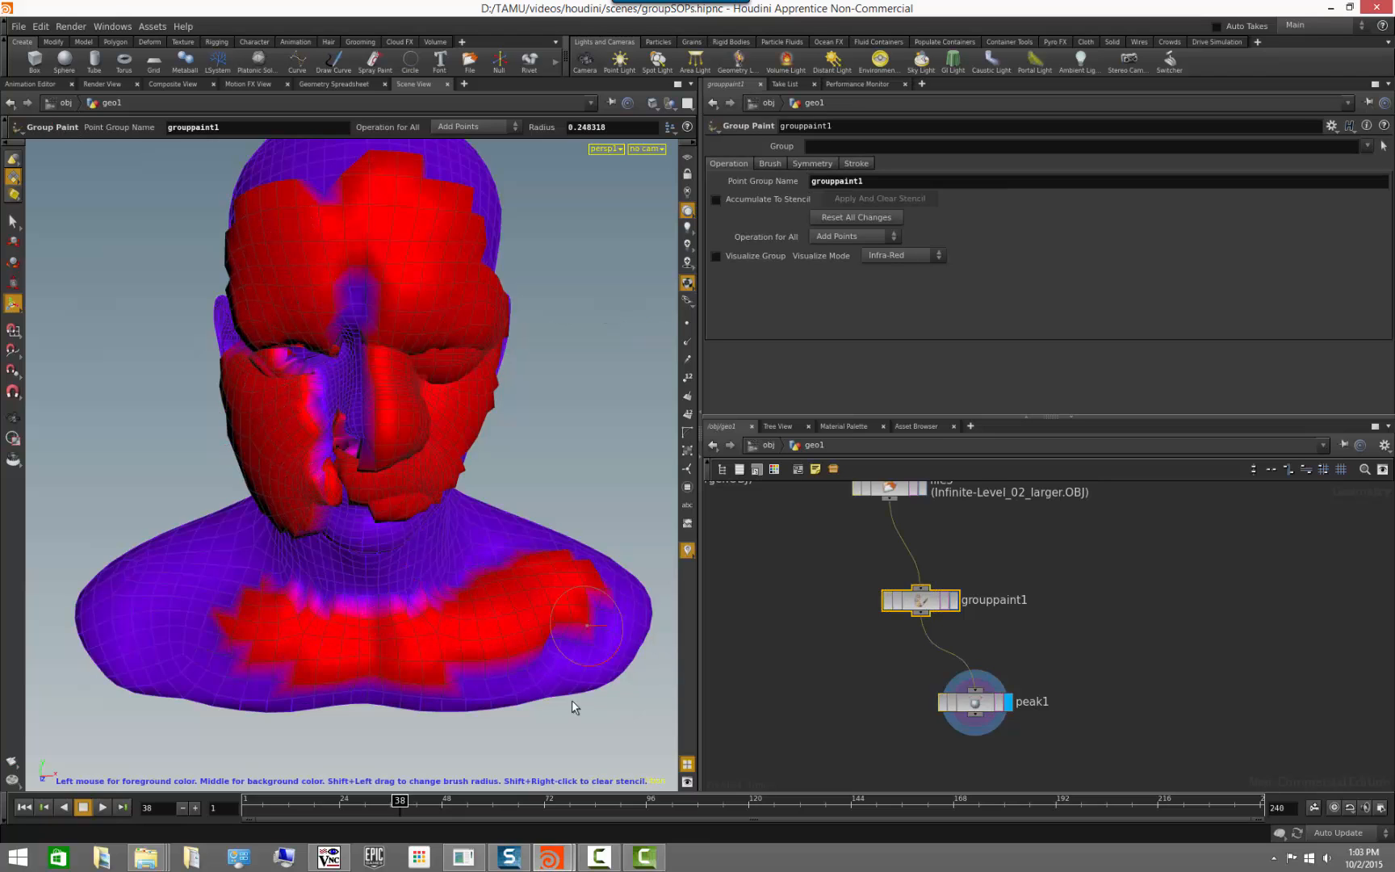
key("Escape")
mouse_move(571, 700)
left_mouse_down()
mouse_move(585, 670)
mouse_move(638, 664)
mouse_move(484, 672)
mouse_move(549, 670)
left_mouse_up()
- Move file5 up and away from grouppaint1, and display it to inspect its node information
scroll(1156, 677, "down", 3)
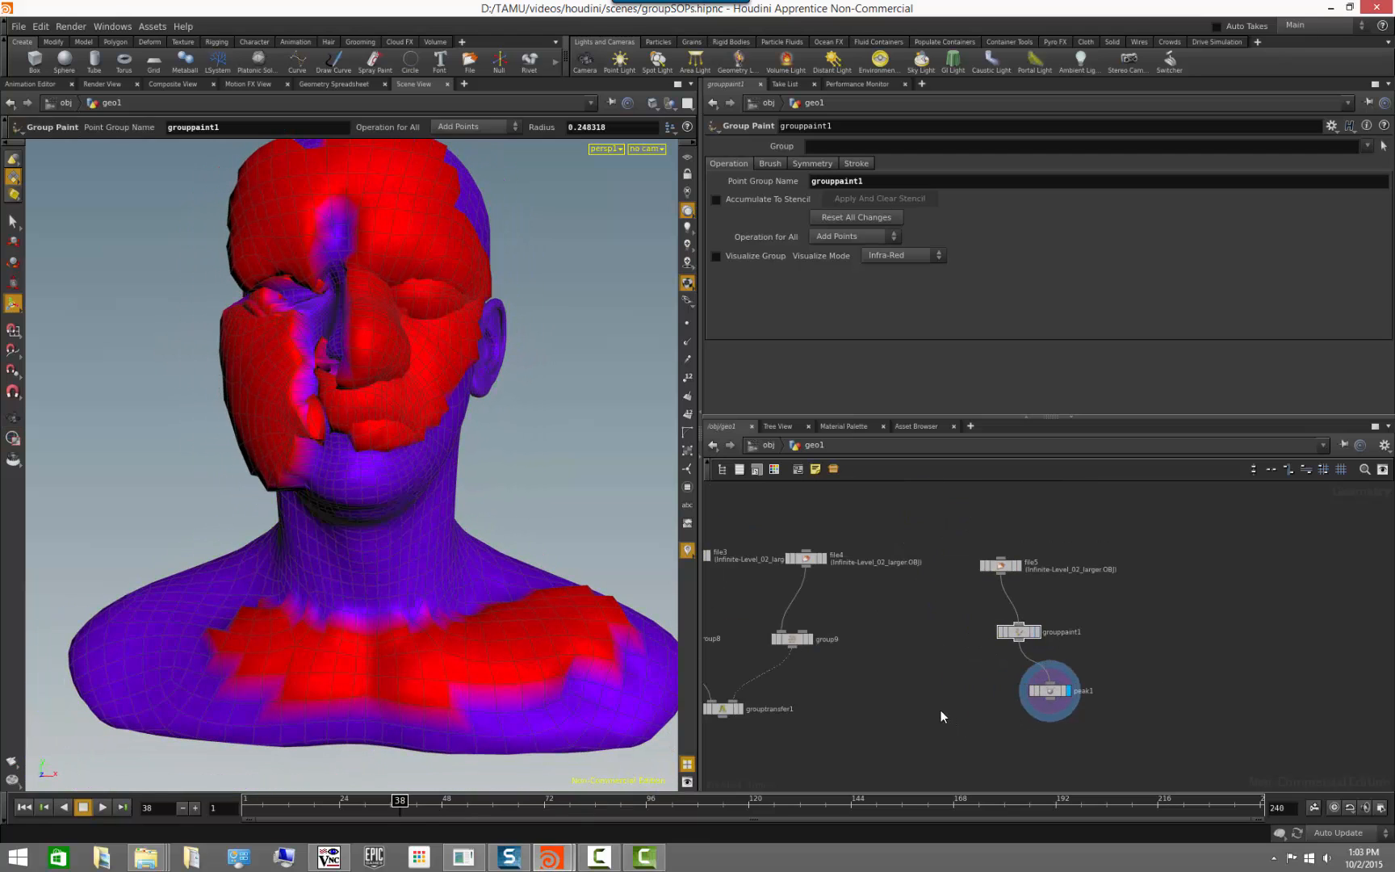
middle_click_drag(964, 582, 856, 611)
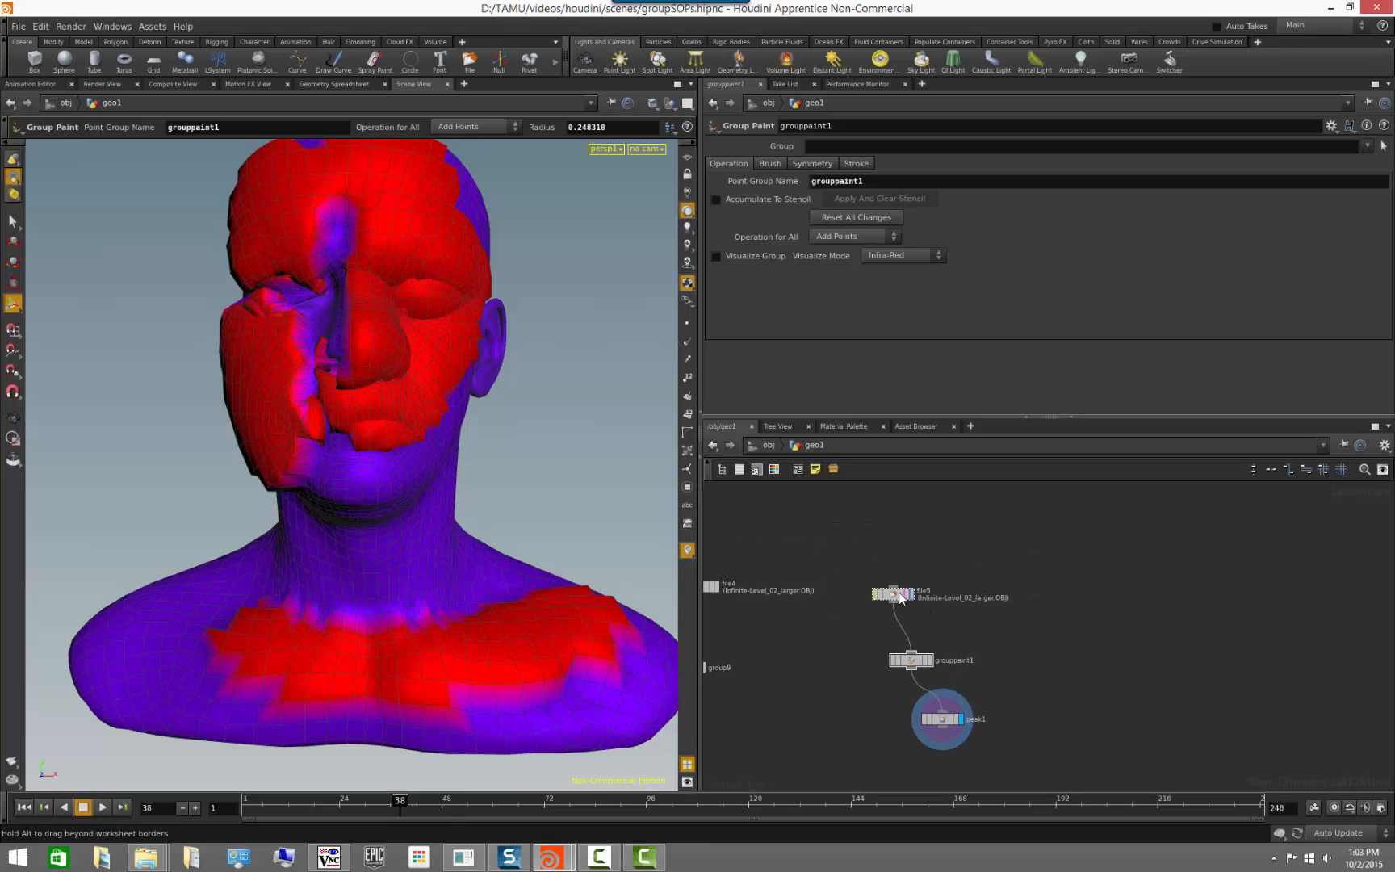
left_click_drag(893, 594, 992, 533)
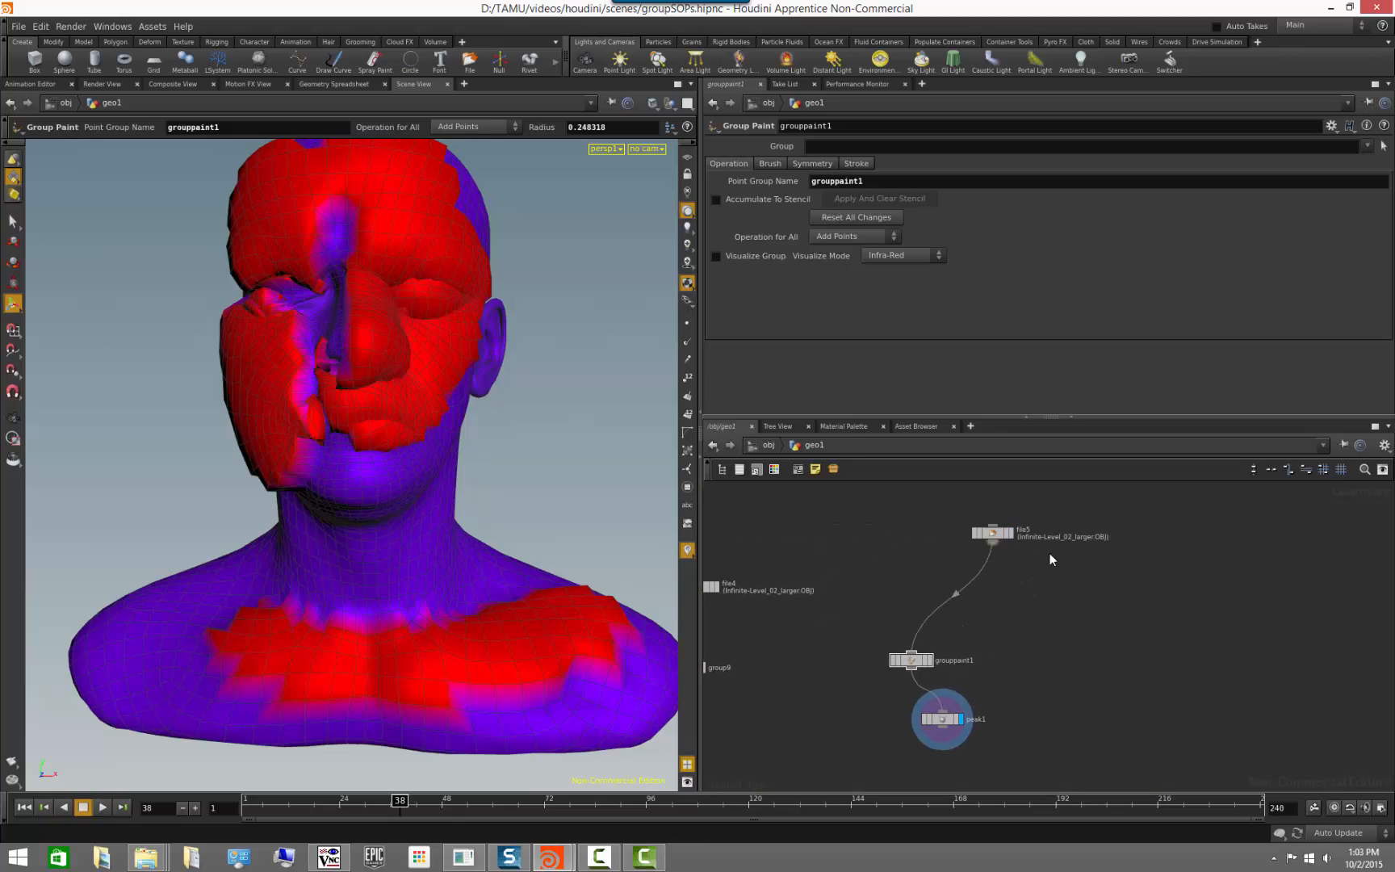
left_click(1010, 536)
left_click_drag(267, 491, 492, 539, "alt")
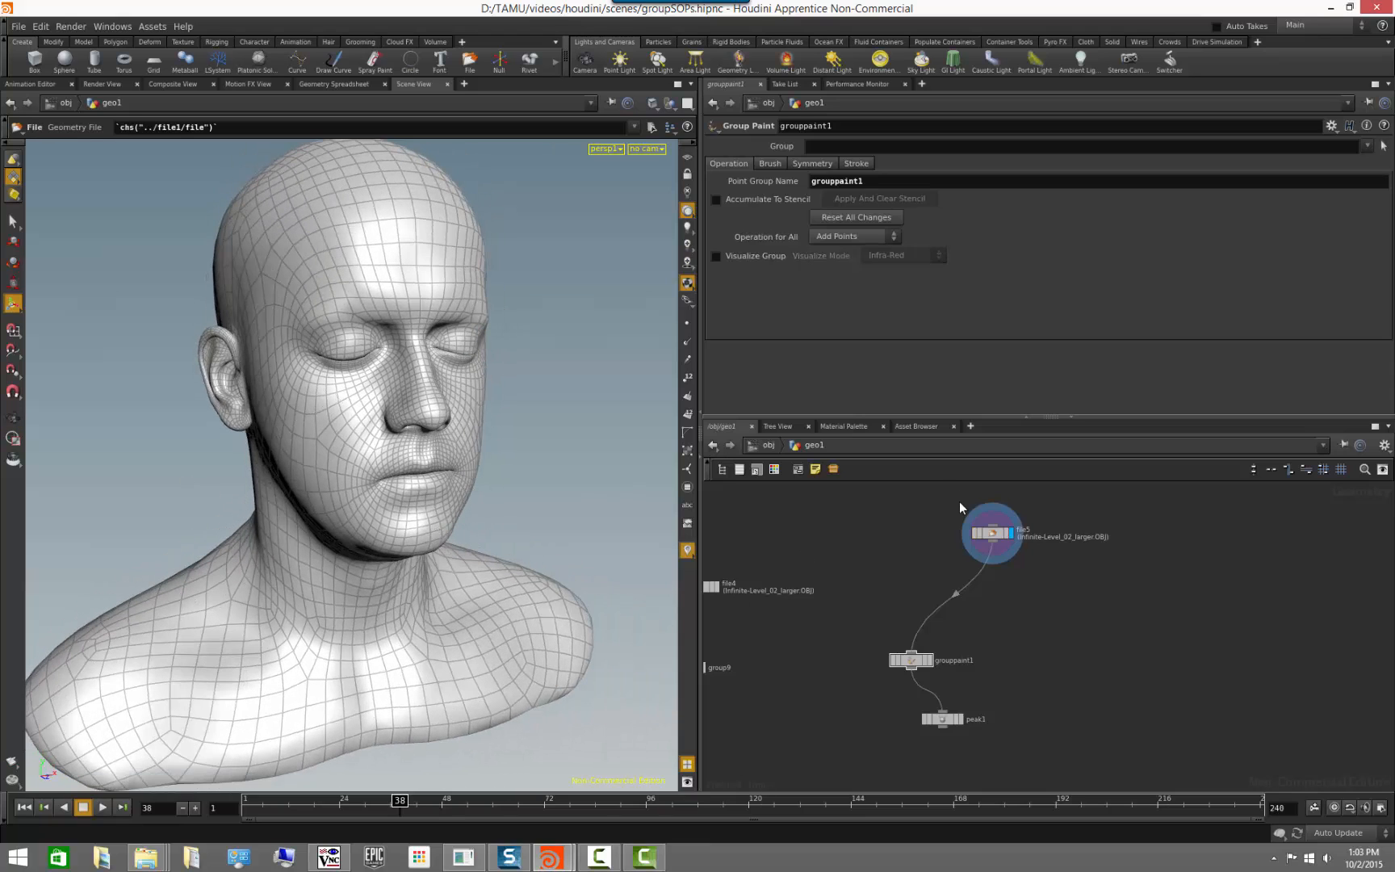
middle_click(989, 533)
- Add a Group node below file5, with file5 as its input, and display it
key("Tab")
type("group")
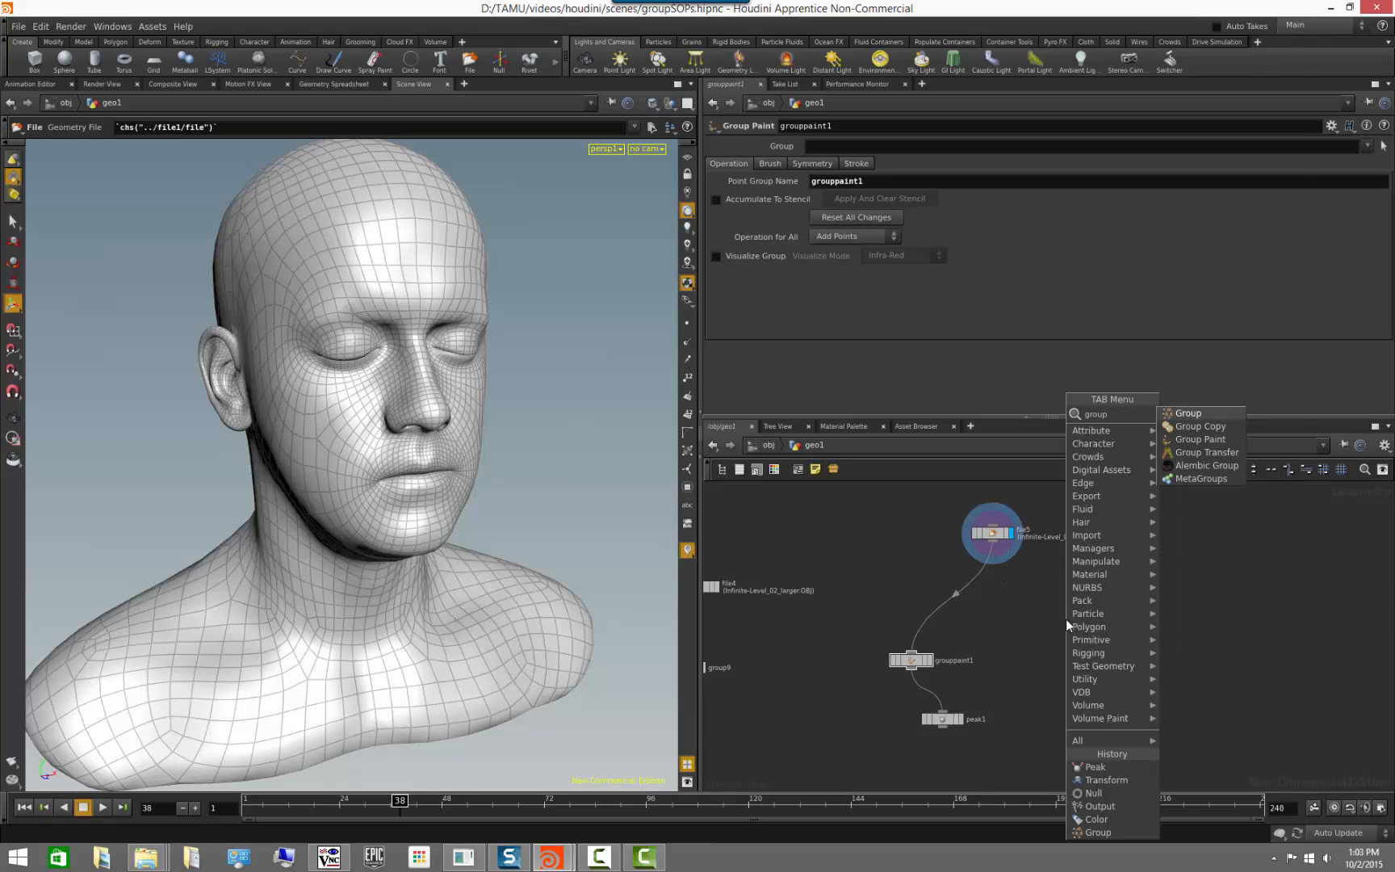
key("Return")
left_click(1065, 619)
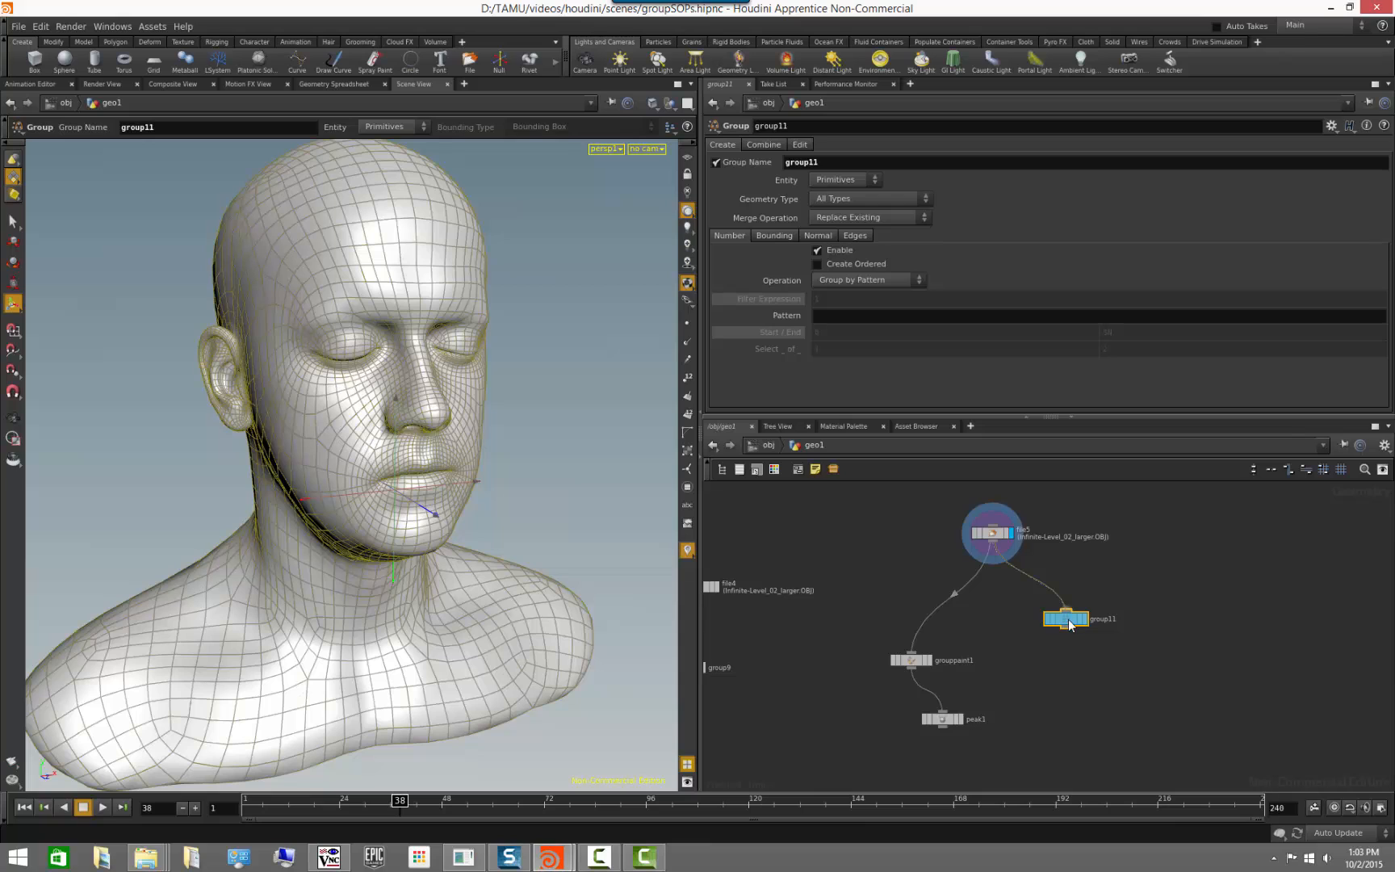
left_click(1078, 621)
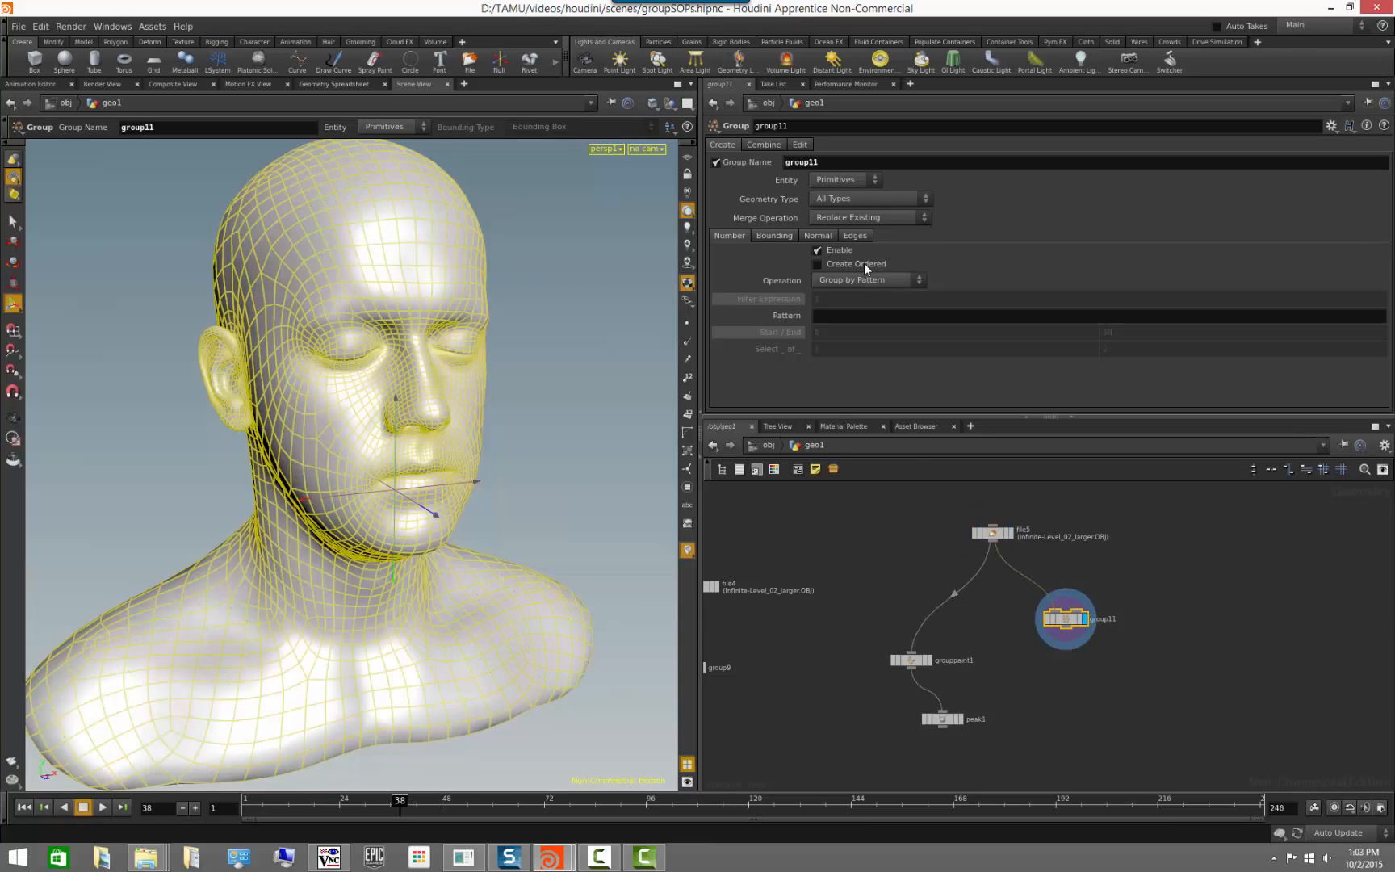
- Turn off group creation on group11, set it to delete the groups matching Group*, and check its node information
left_click(716, 162)
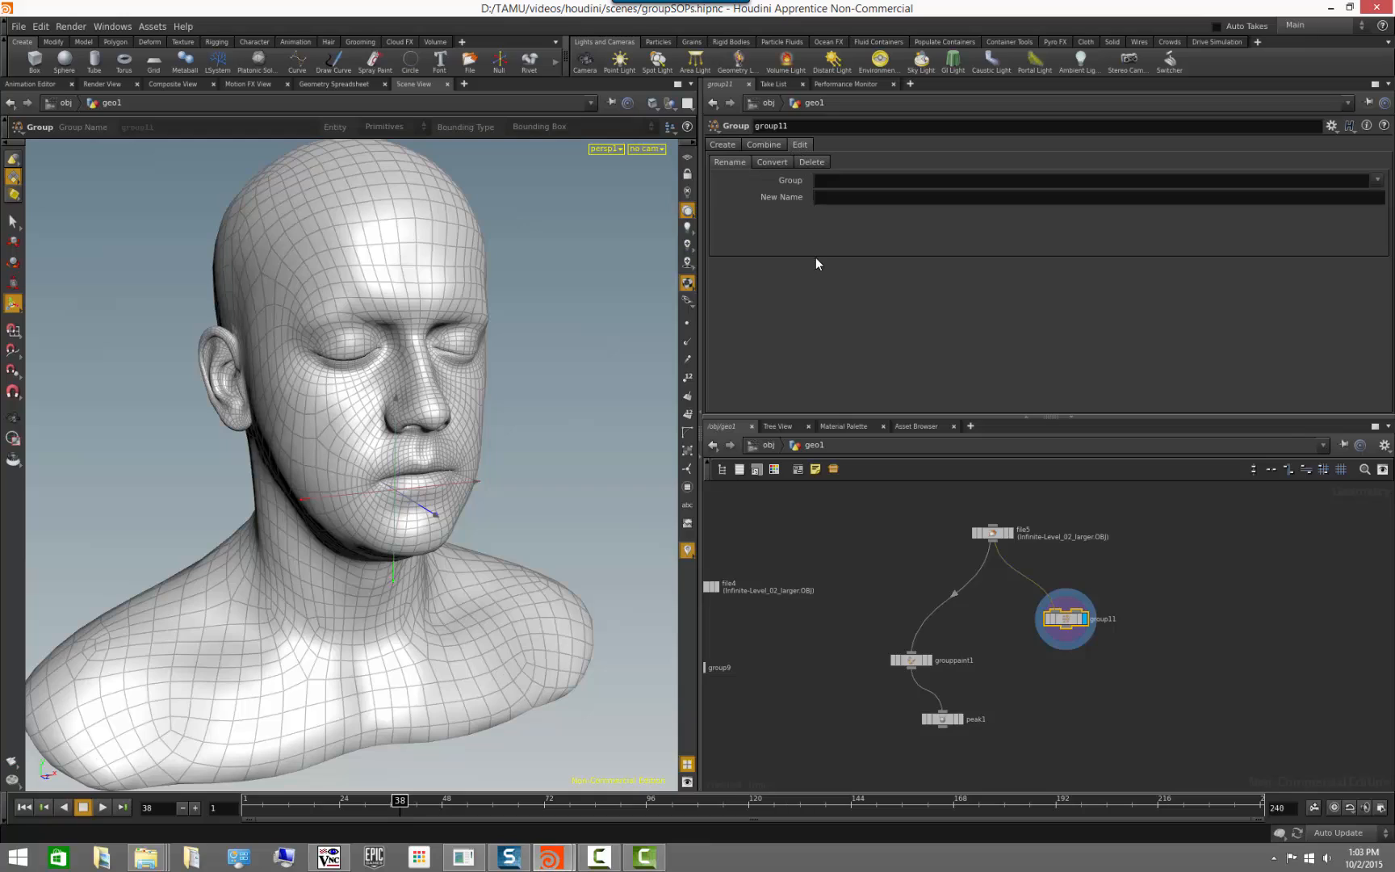
left_click(812, 162)
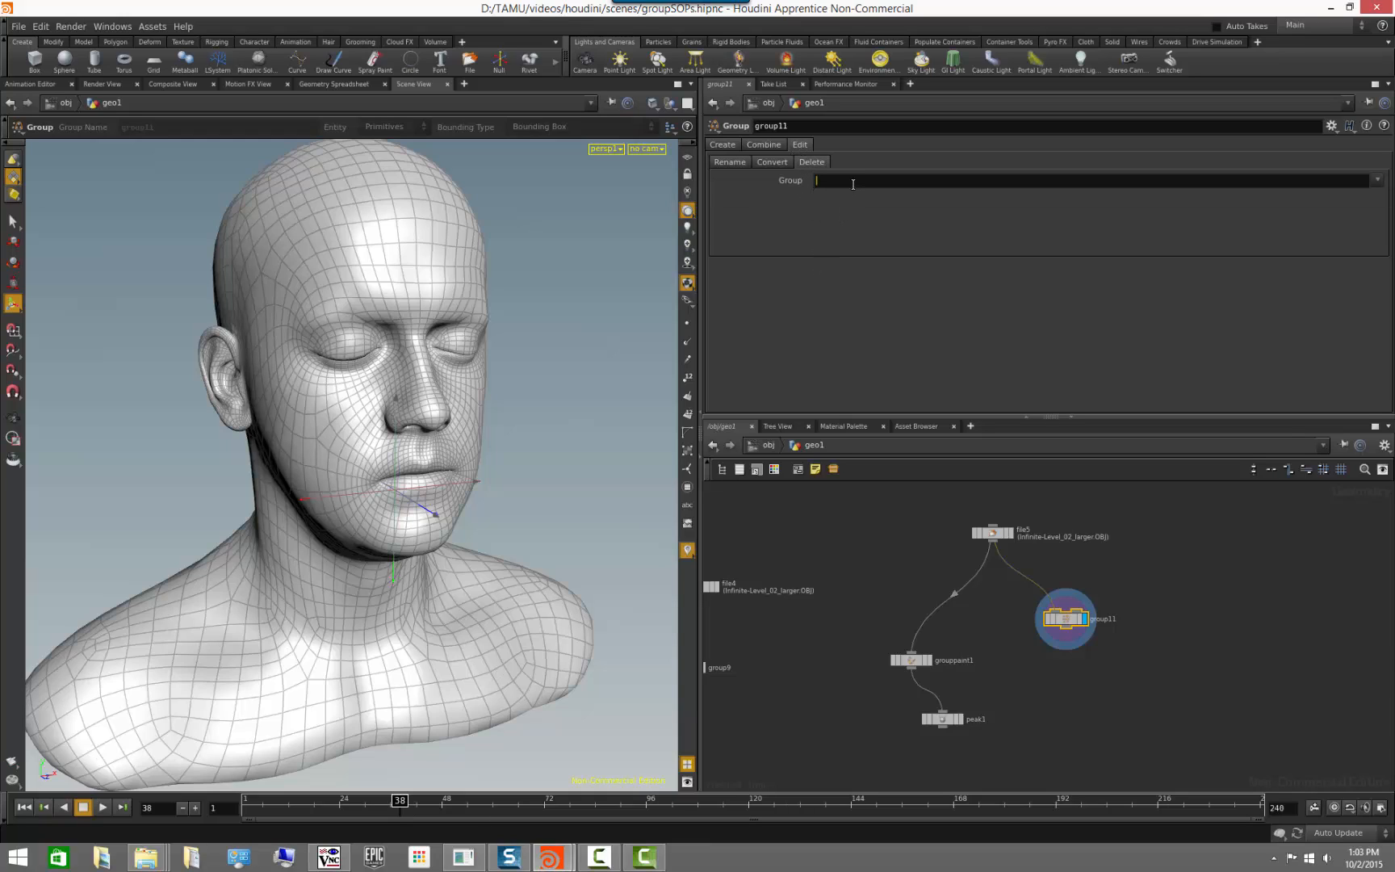
type("*")
key("BackSpace")
middle_click(1101, 629)
type("Group*")
key("Return")
middle_click(1078, 620)
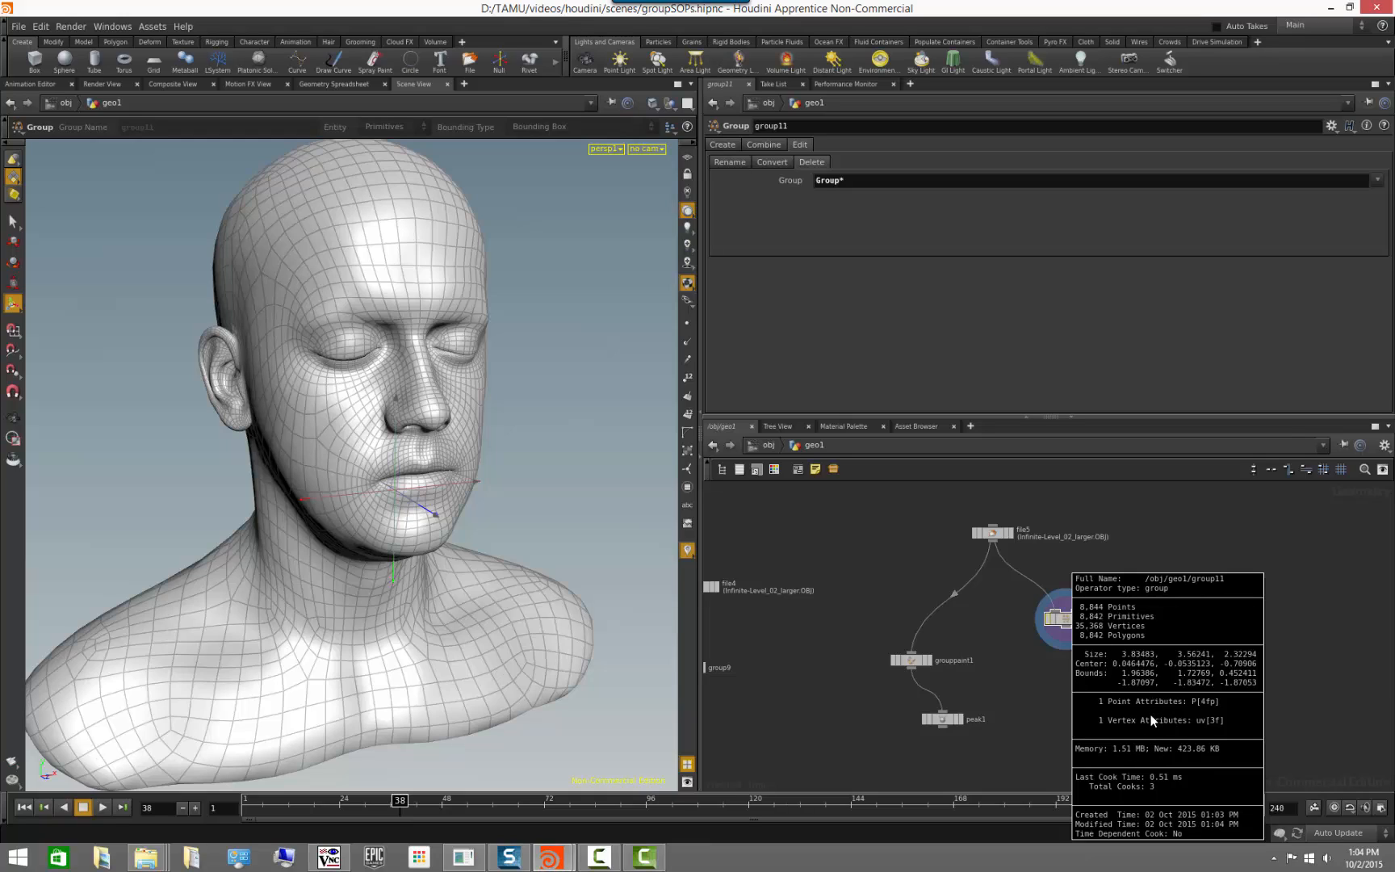
- Replace group11's deletion pattern with the individual groups Group12, Group14 and Group19
left_click_drag(880, 182, 631, 172)
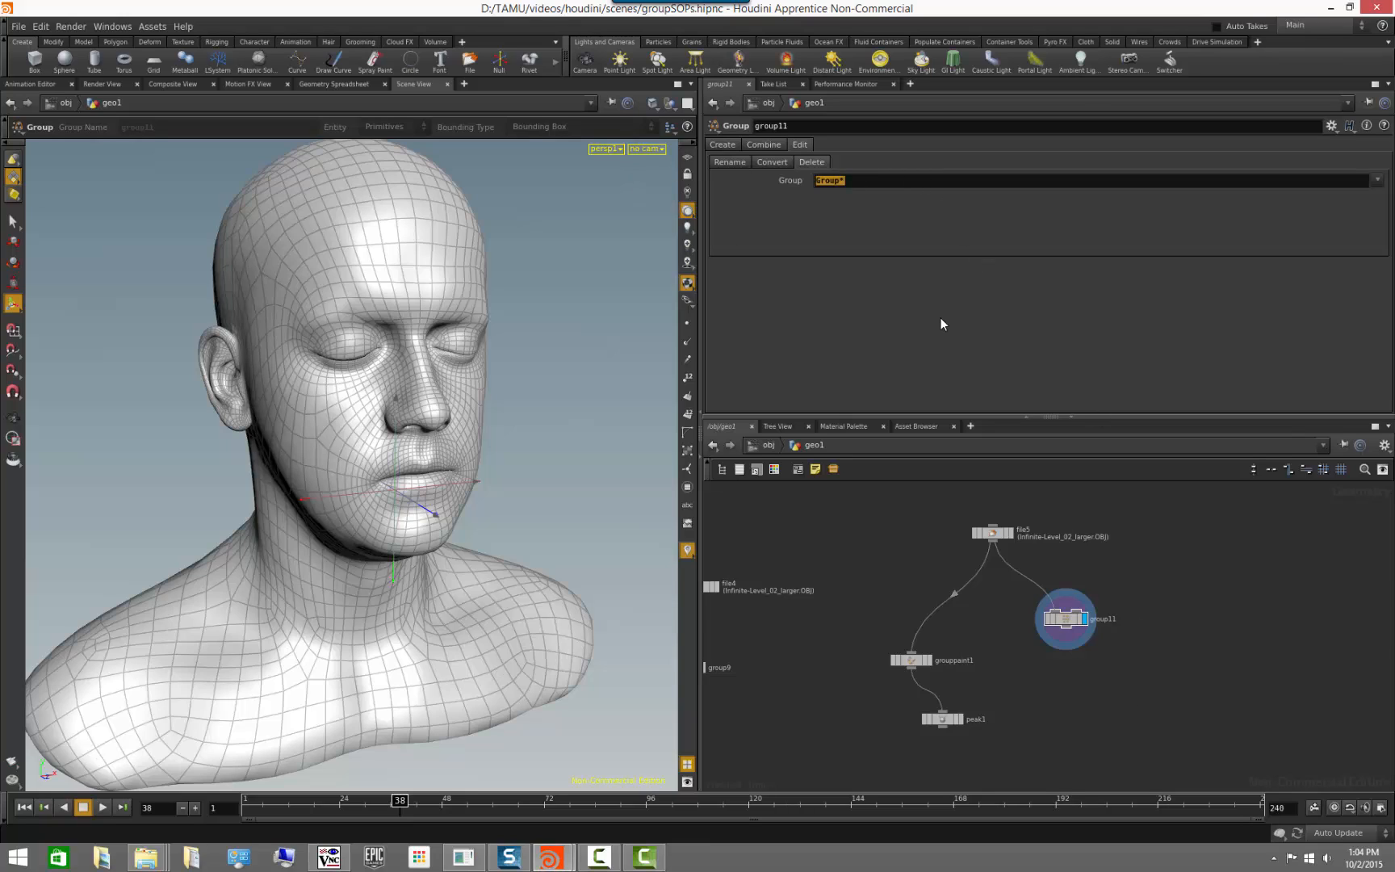
key("BackSpace")
left_click(1377, 180)
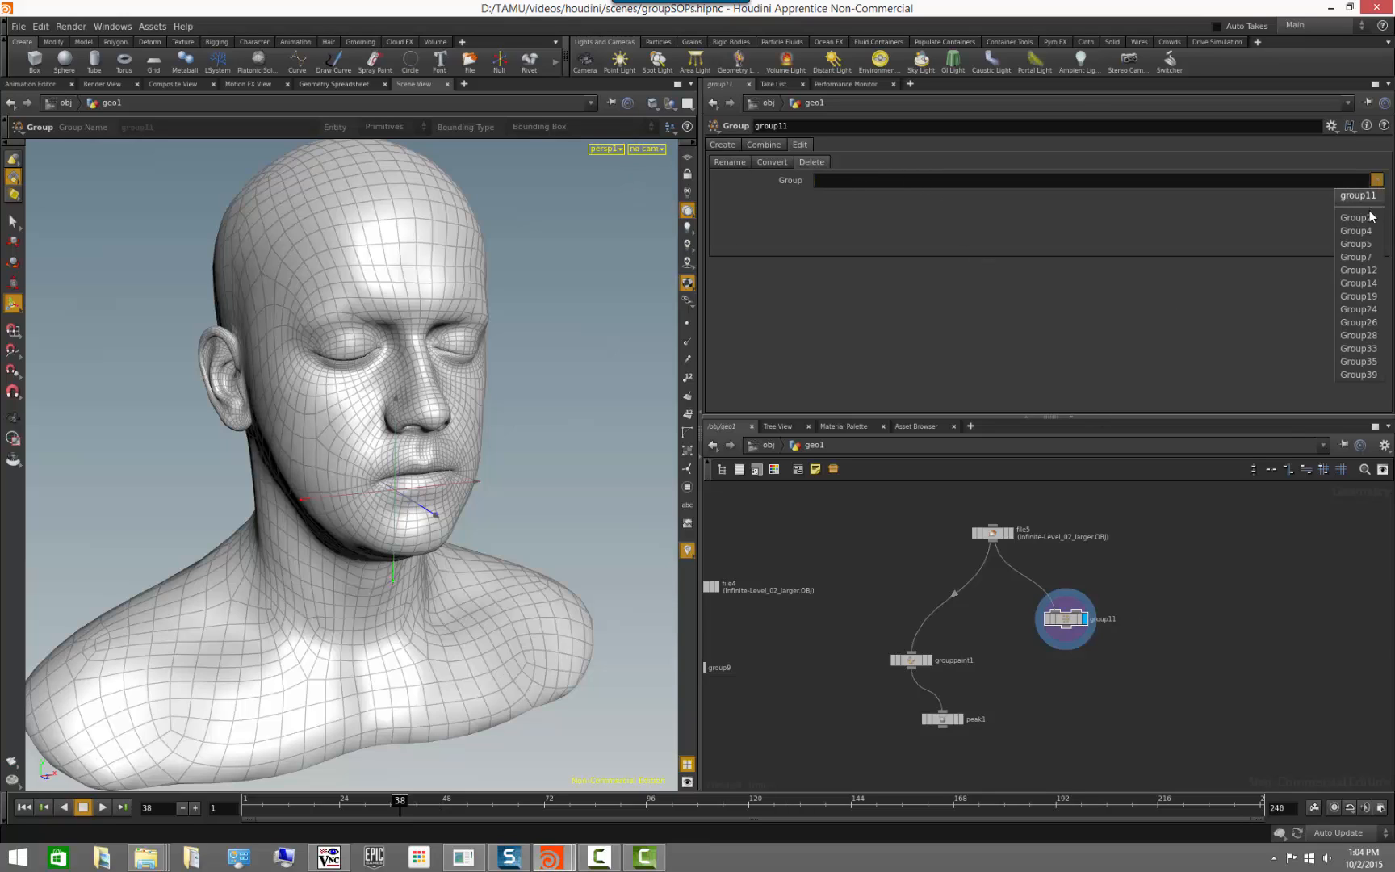
left_click(1372, 271)
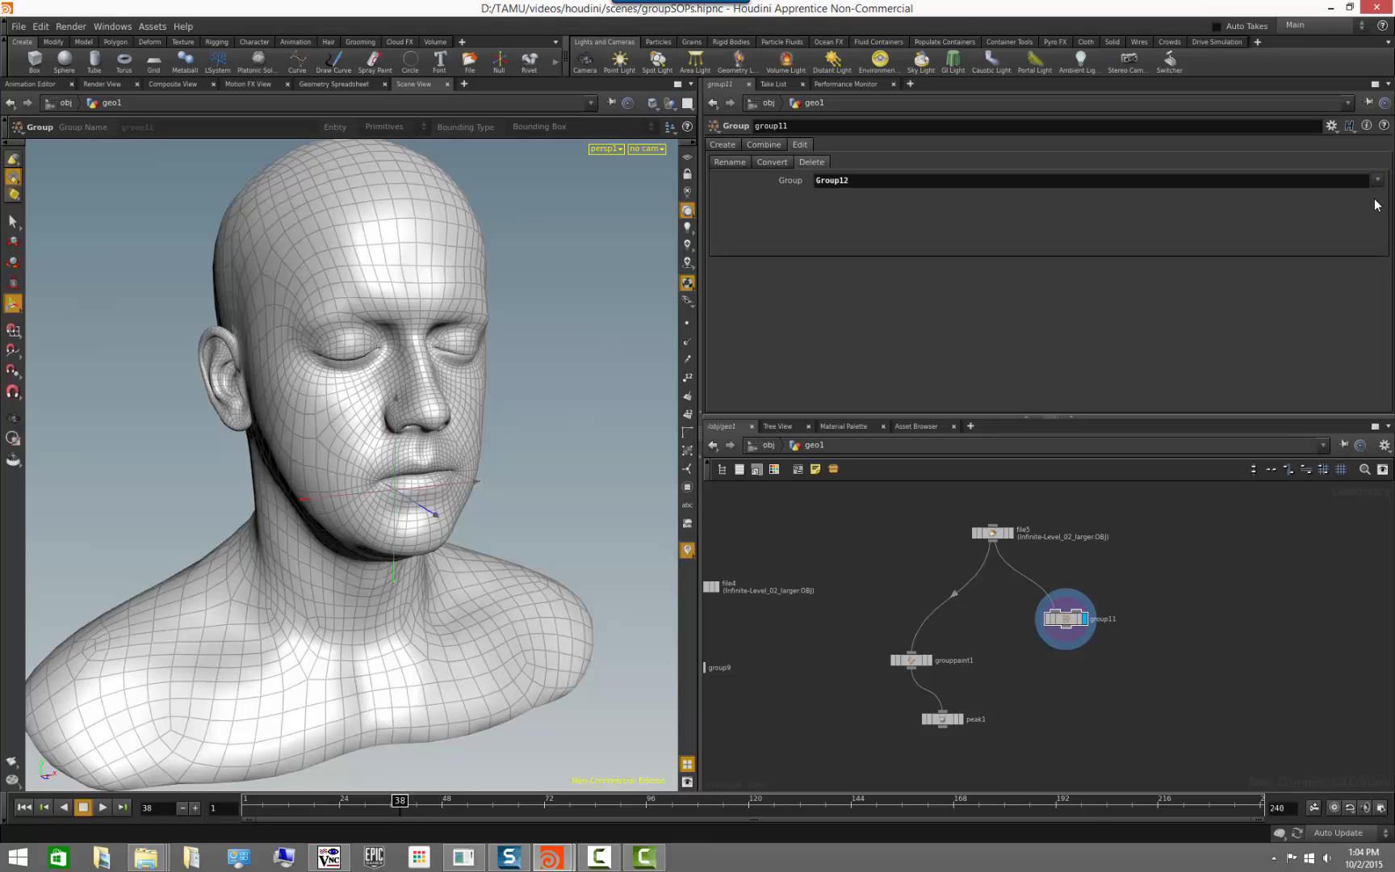
left_click(1378, 181)
left_click(1371, 283)
left_click(1377, 181)
left_click(1364, 297)
- Compare the node information of group11 and file5, and review the entire geo1 network
middle_click(1064, 622)
middle_click(999, 532)
scroll(1246, 625, "down", 3)
middle_click_drag(993, 706, 1205, 603)
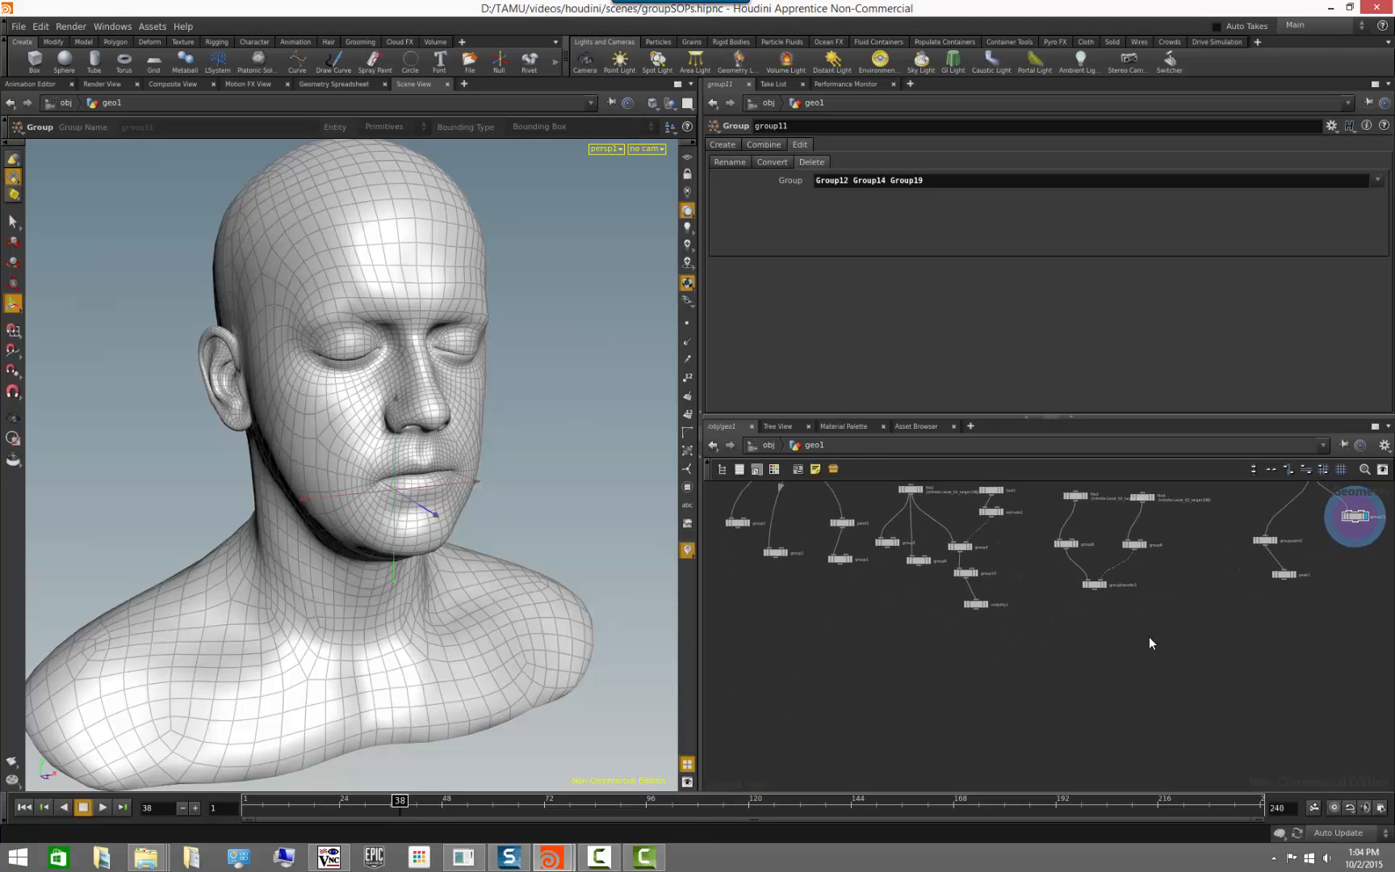
scroll(1148, 636, "down", 3)
middle_click_drag(1137, 643, 1080, 733)
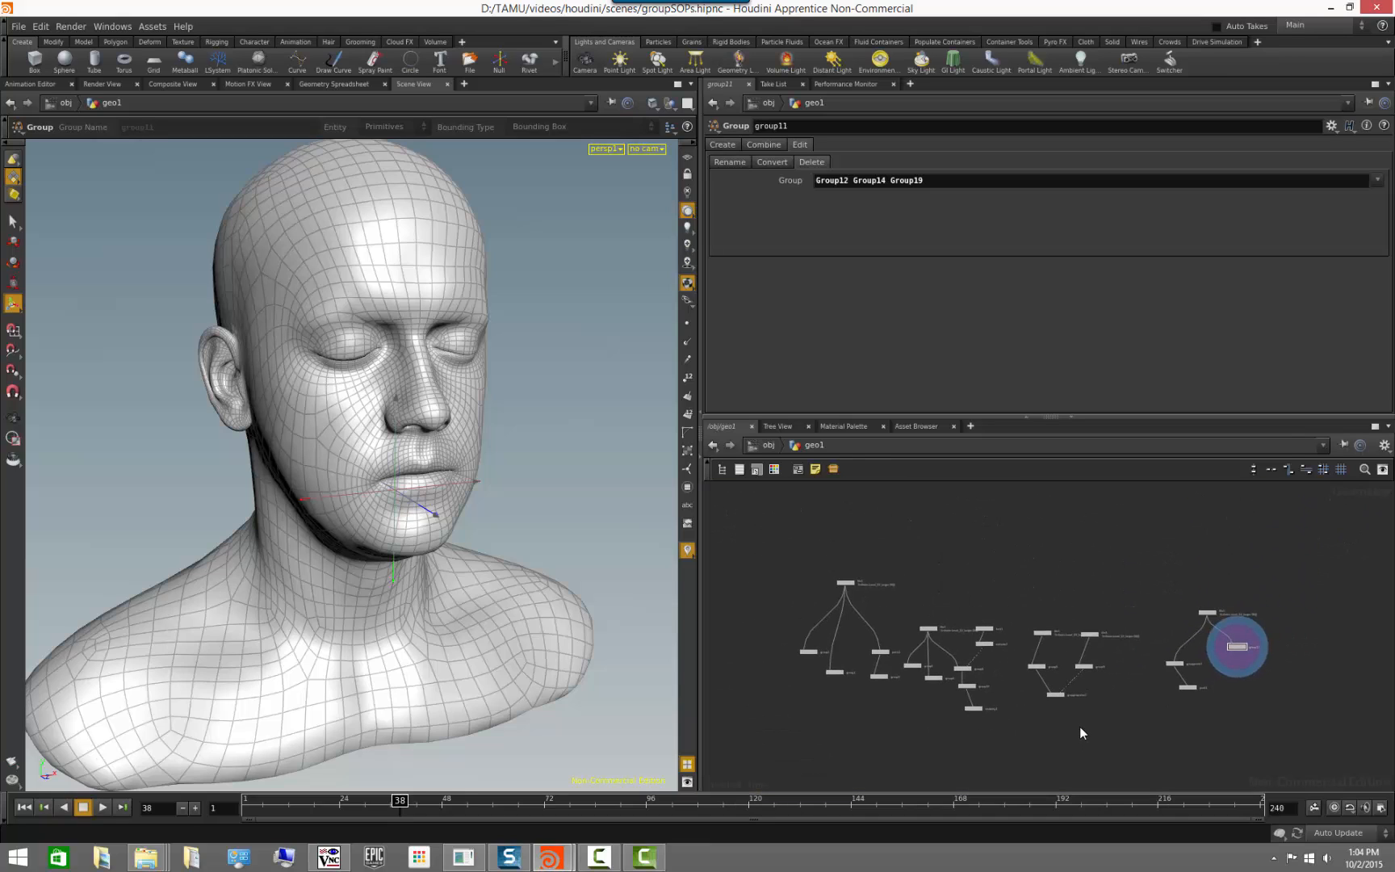